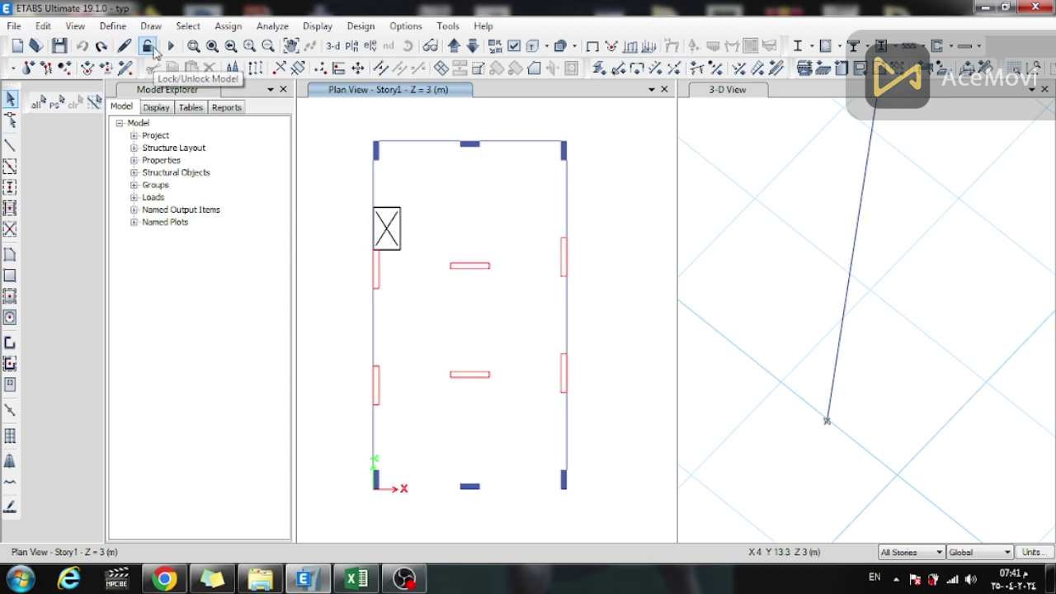
Apply editing operations to All Stories of the model and restore the 3-D view to show the full building
left_click(148, 47)
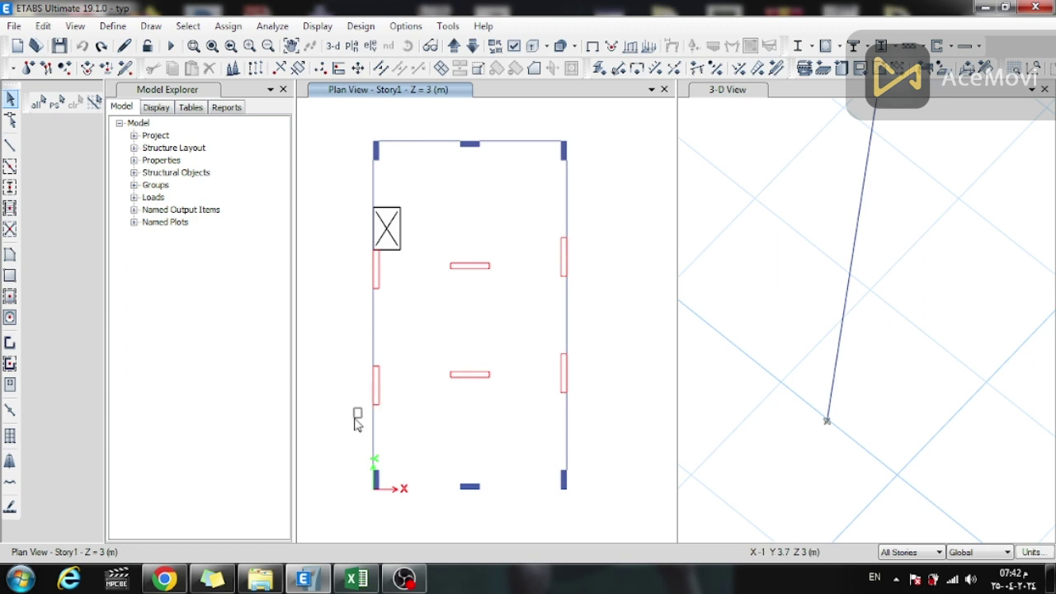
left_click(937, 552)
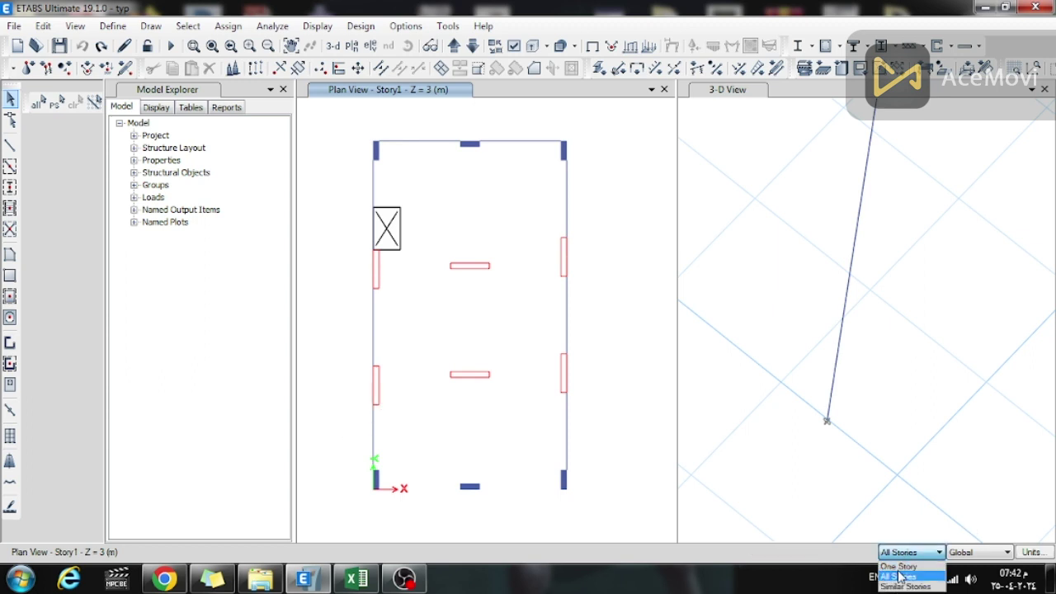
left_click(898, 577)
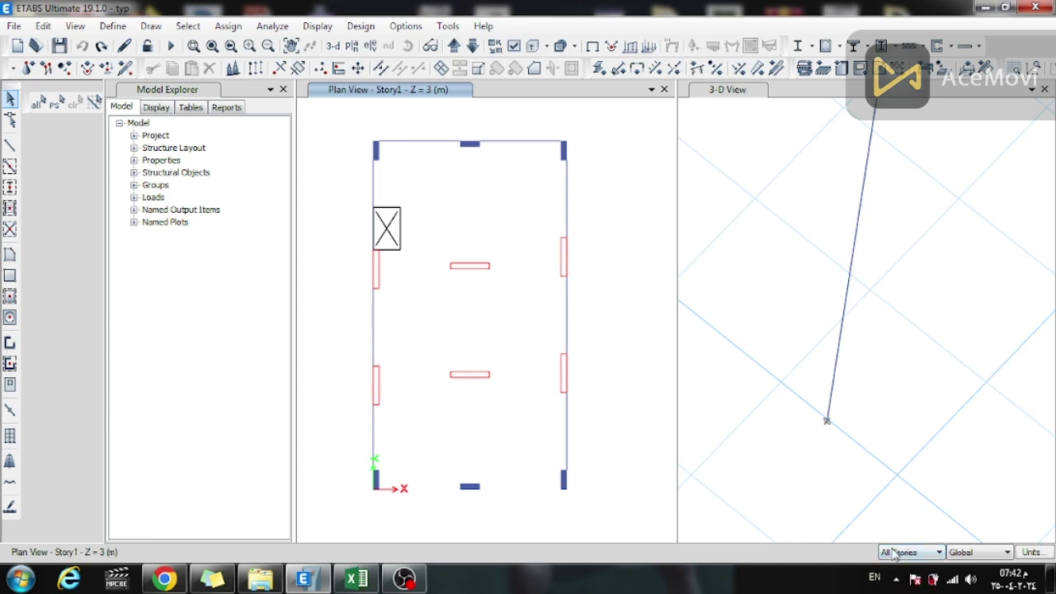
left_click(798, 97)
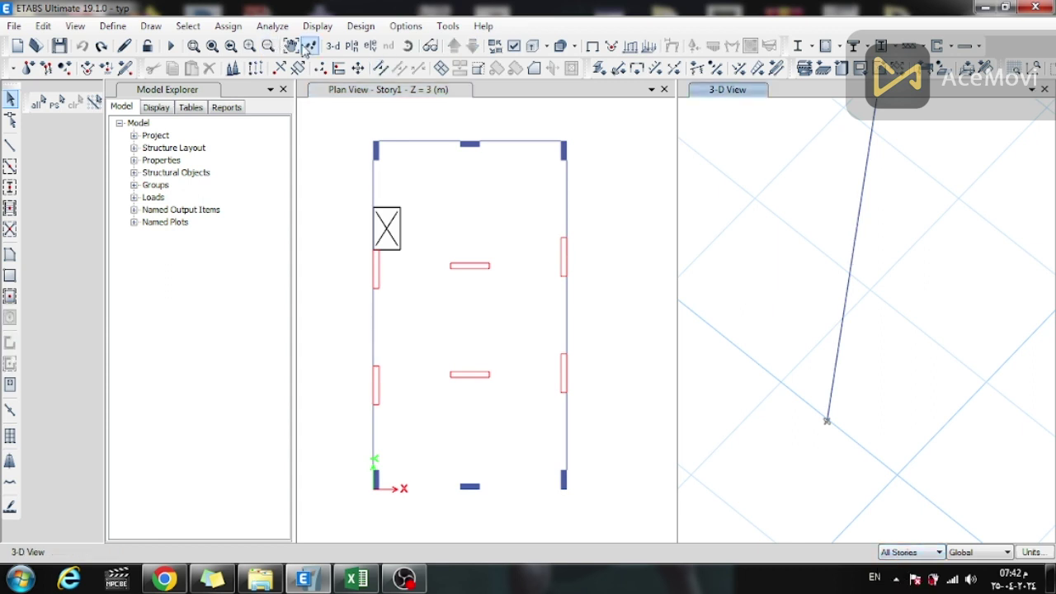
left_click(331, 47)
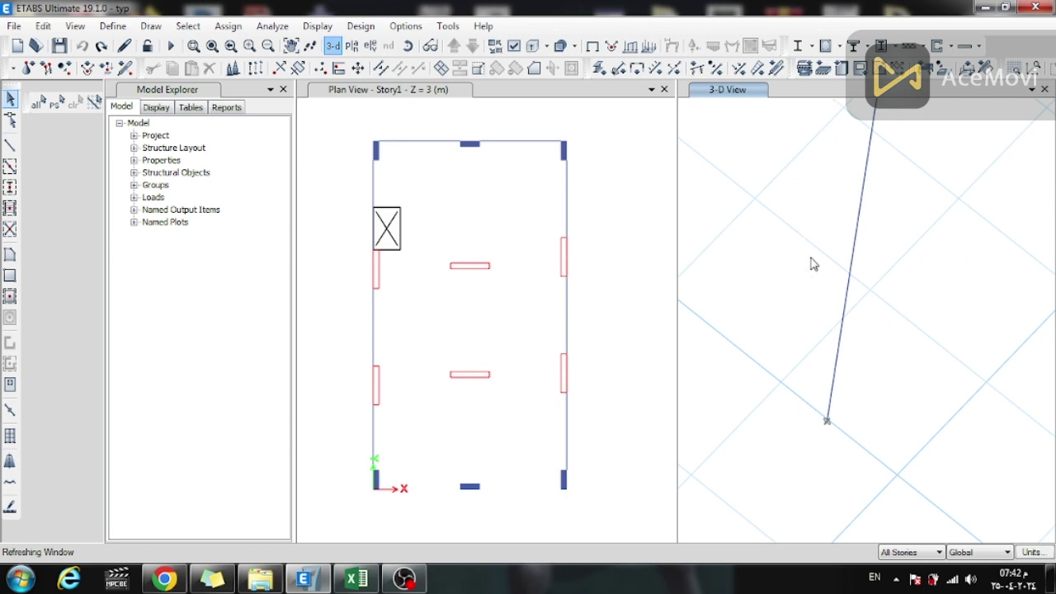
Lengthen the lower wall on the plan's left edge by moving its lower end joints -1.5 m in Delta Y
left_click(360, 416)
left_click_drag(363, 397, 401, 406)
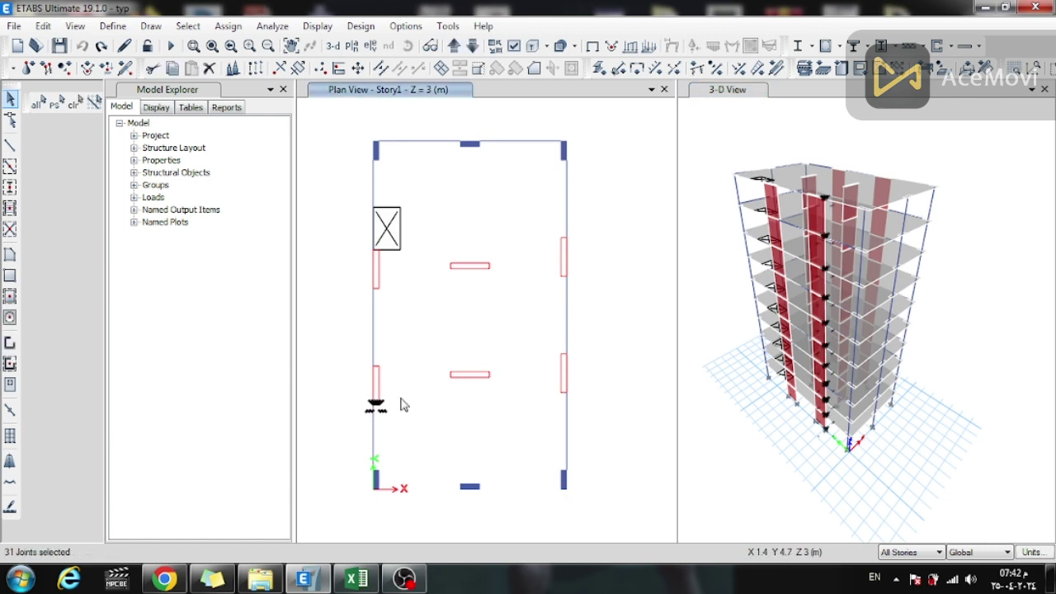
scroll(365, 417, "up", 5)
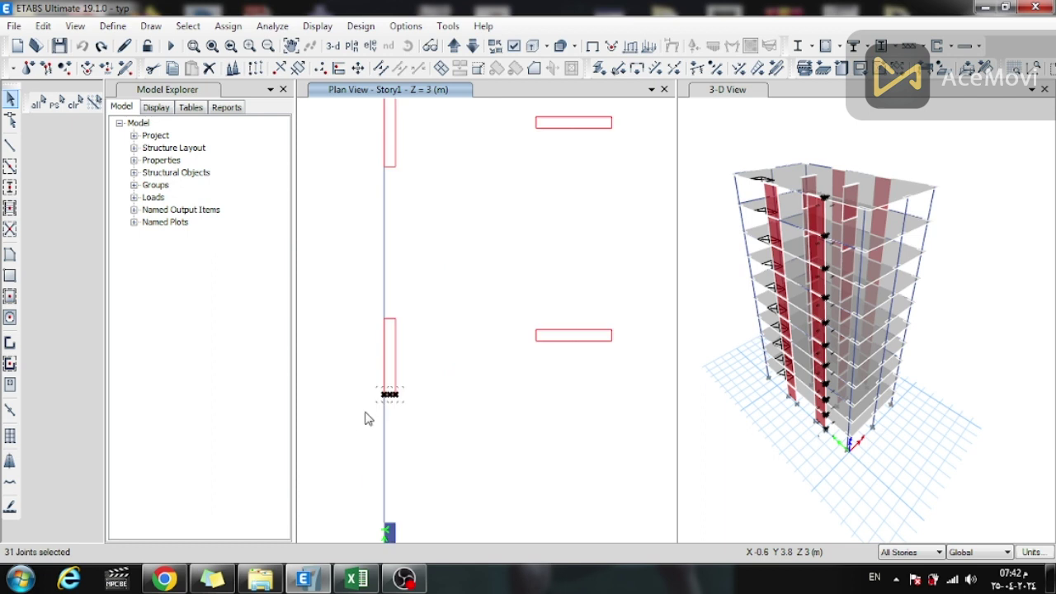
scroll(405, 323, "down", 4)
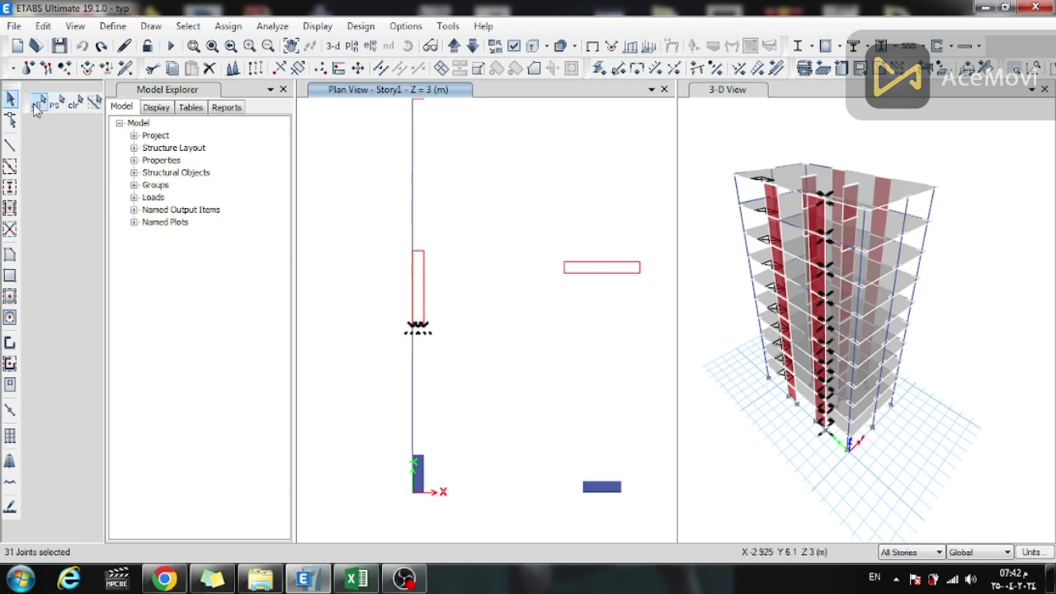
left_click(43, 26)
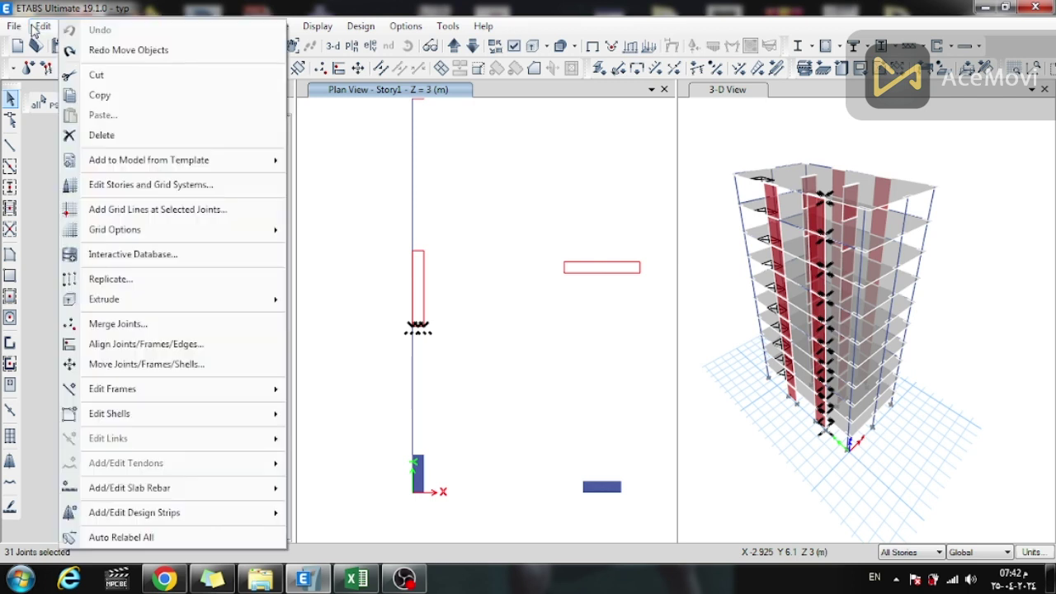
left_click(239, 369)
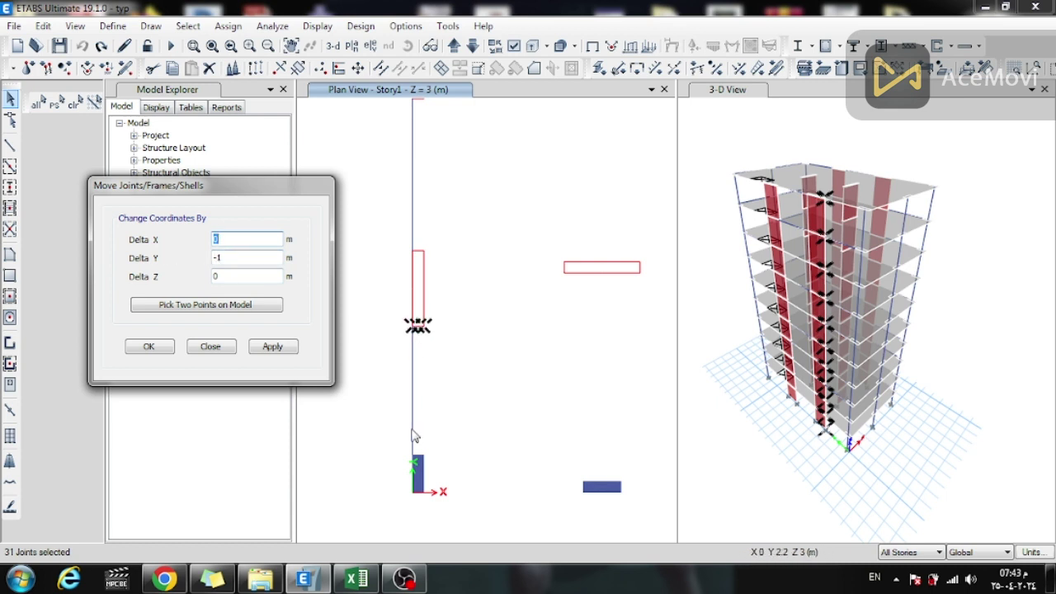
left_click(231, 257)
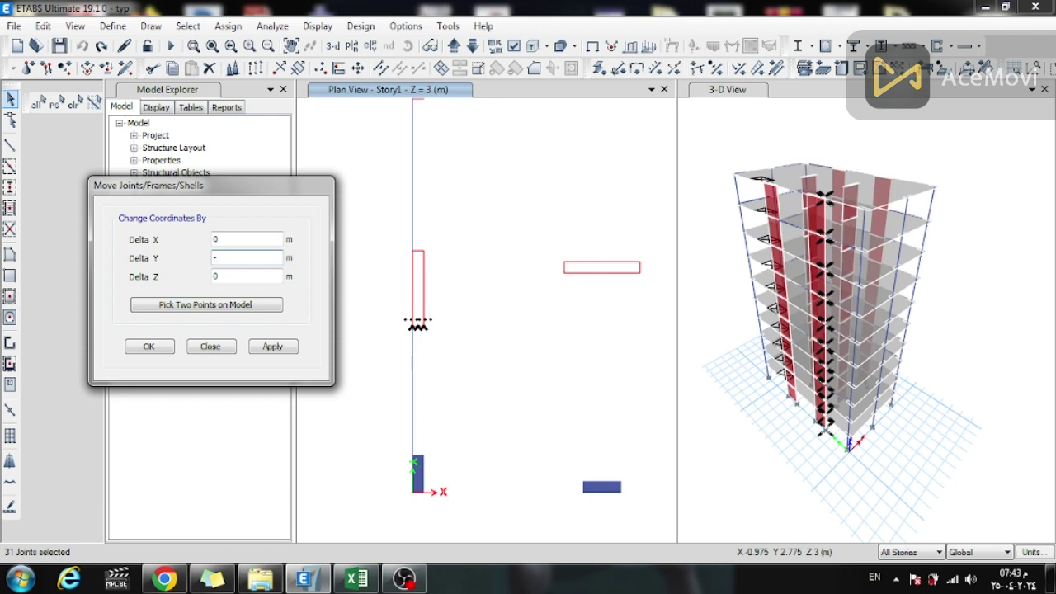
type(".5")
left_click(272, 348)
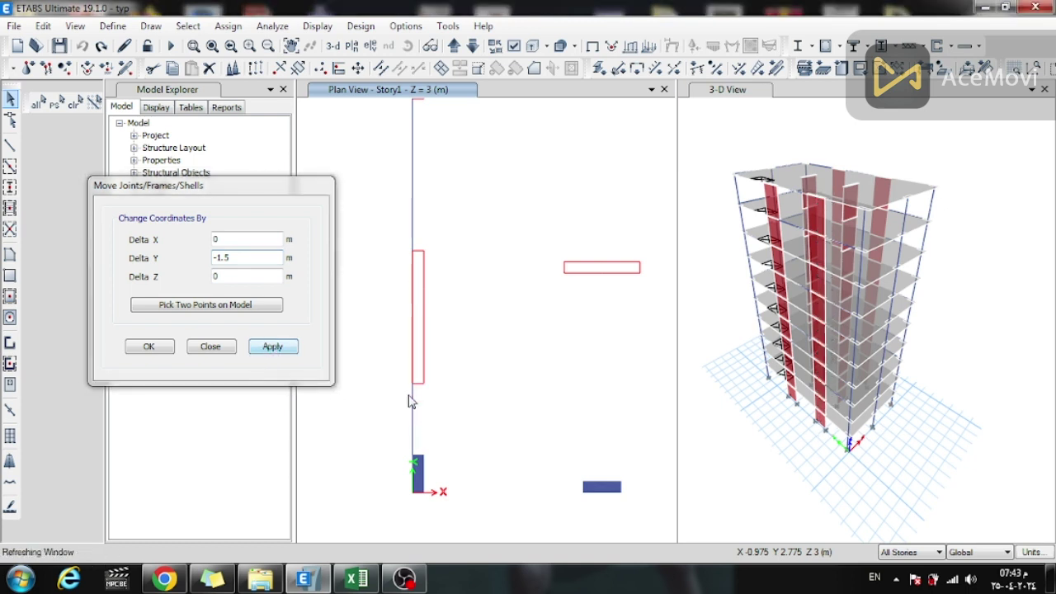
left_click(210, 347)
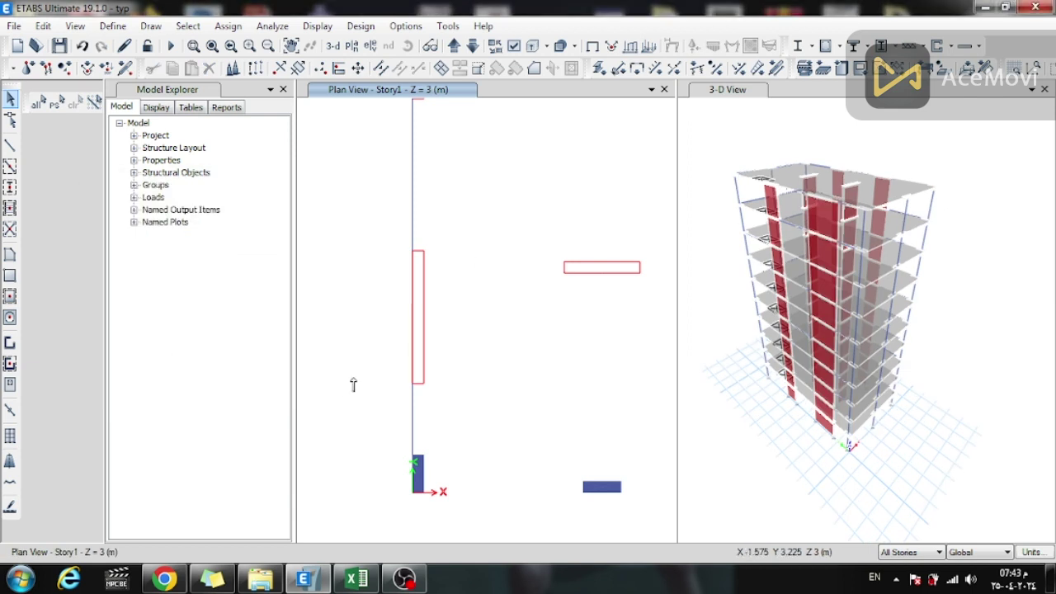
Lengthen the lower central wall by moving its left end joints -1 m in Delta X, with Delta Y set to 0
scroll(353, 385, "down", 2)
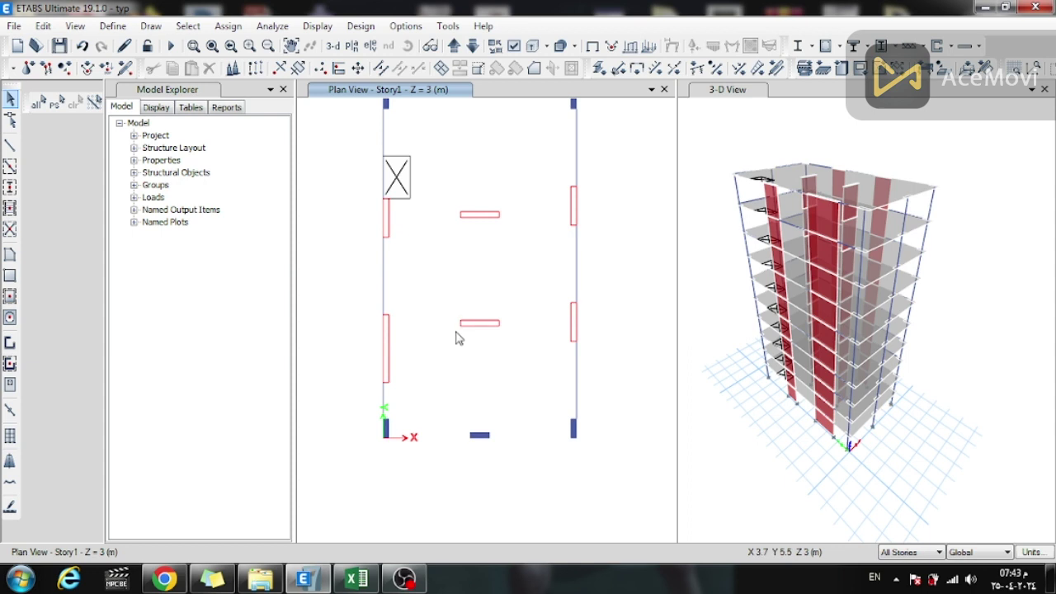
left_click_drag(452, 346, 470, 312)
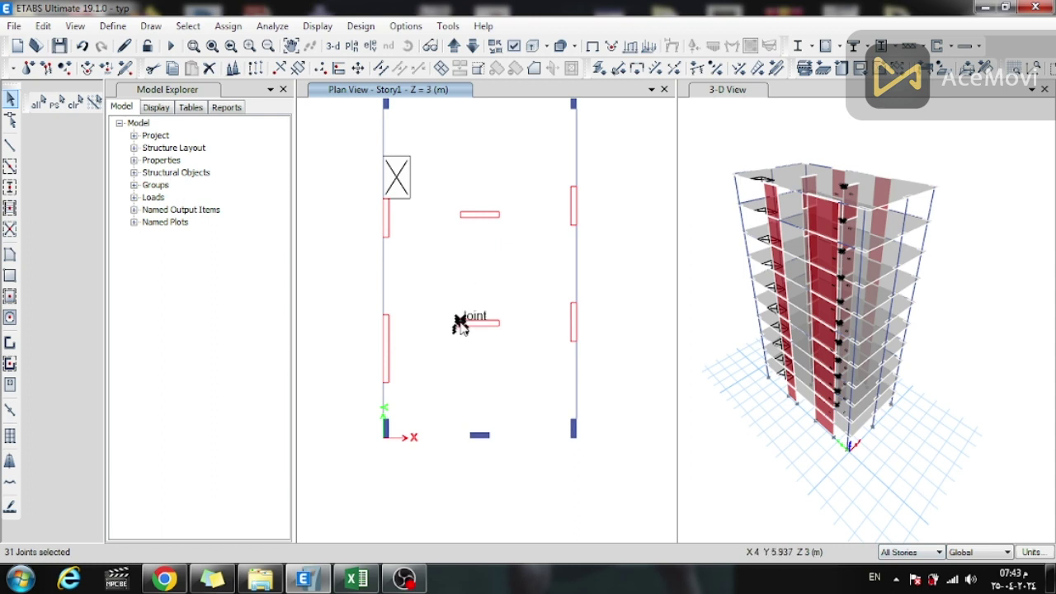
scroll(469, 331, "up", 3)
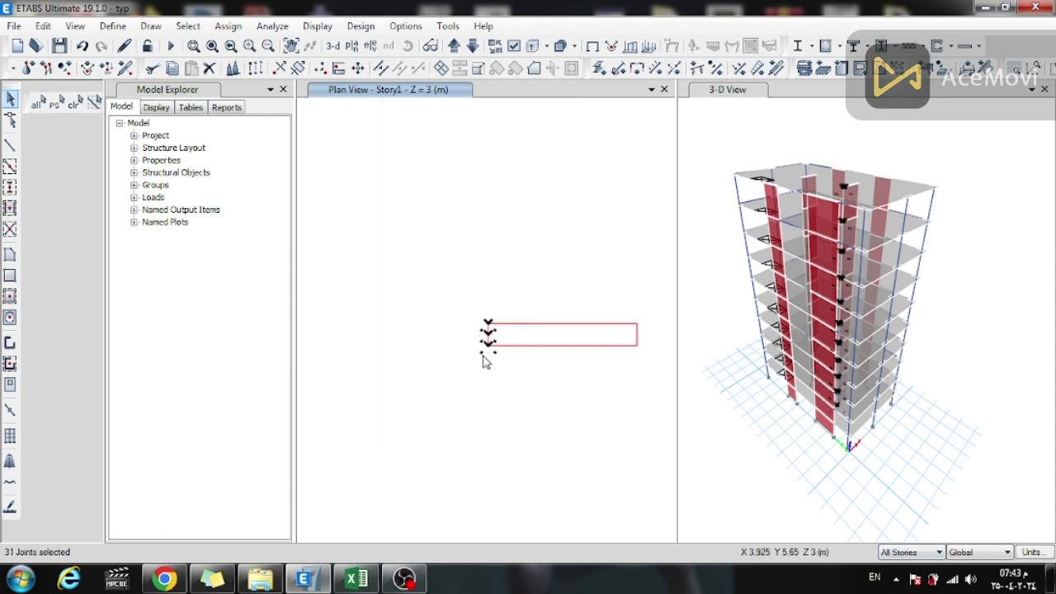
left_click(42, 26)
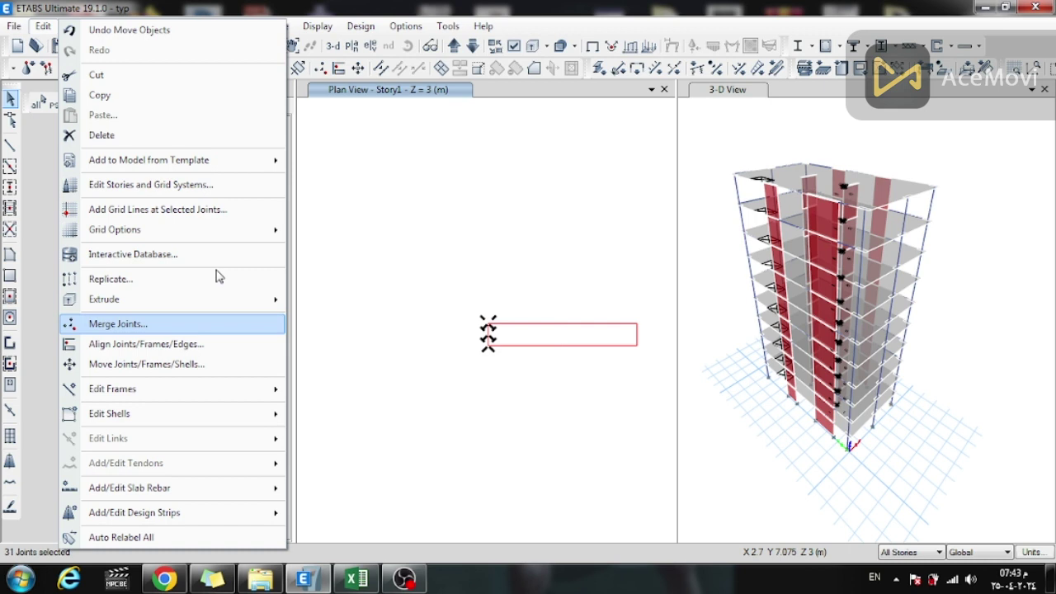
left_click(231, 368)
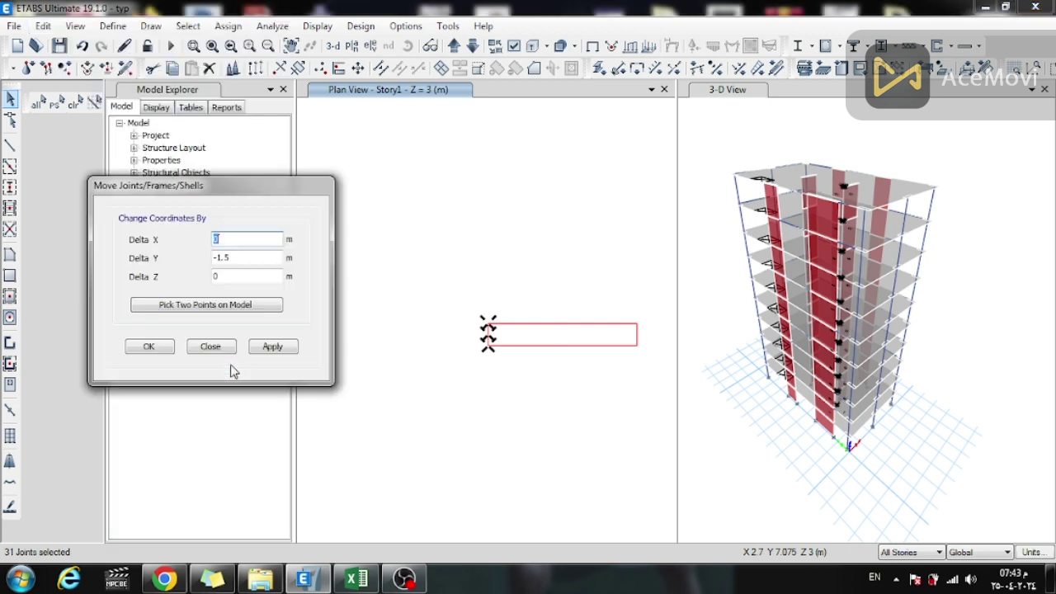
type("0")
left_click_drag(238, 255, 189, 267)
type("0")
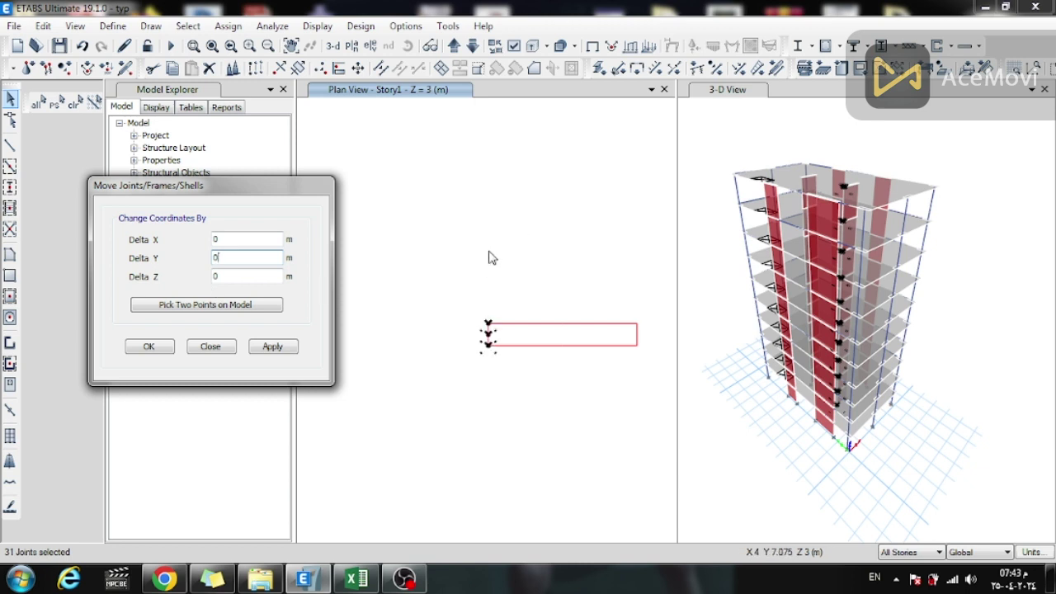
left_click(462, 253)
scroll(461, 253, "down", 3)
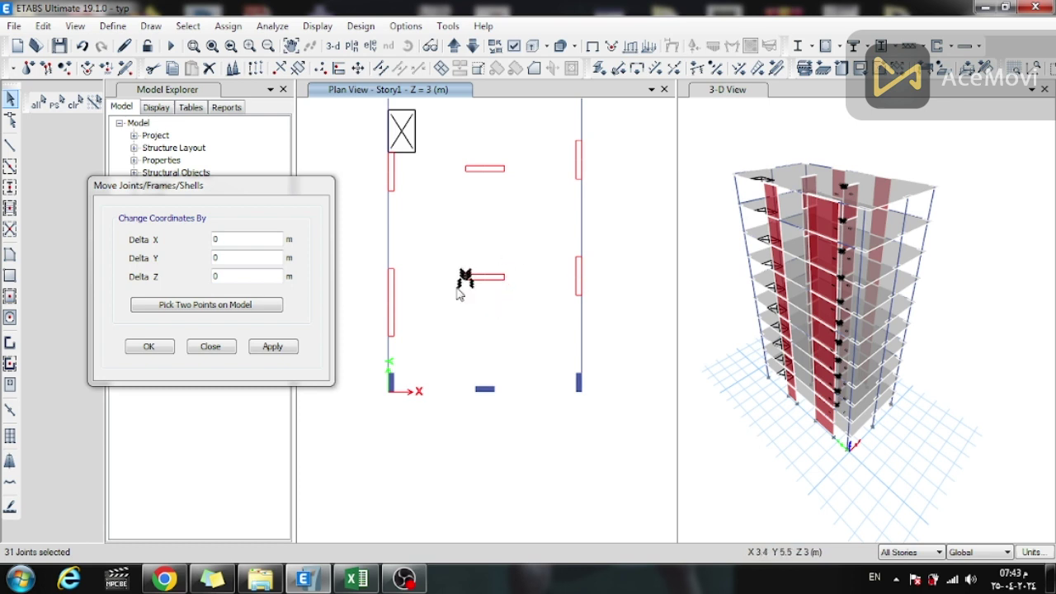
left_click(235, 242)
type("-1")
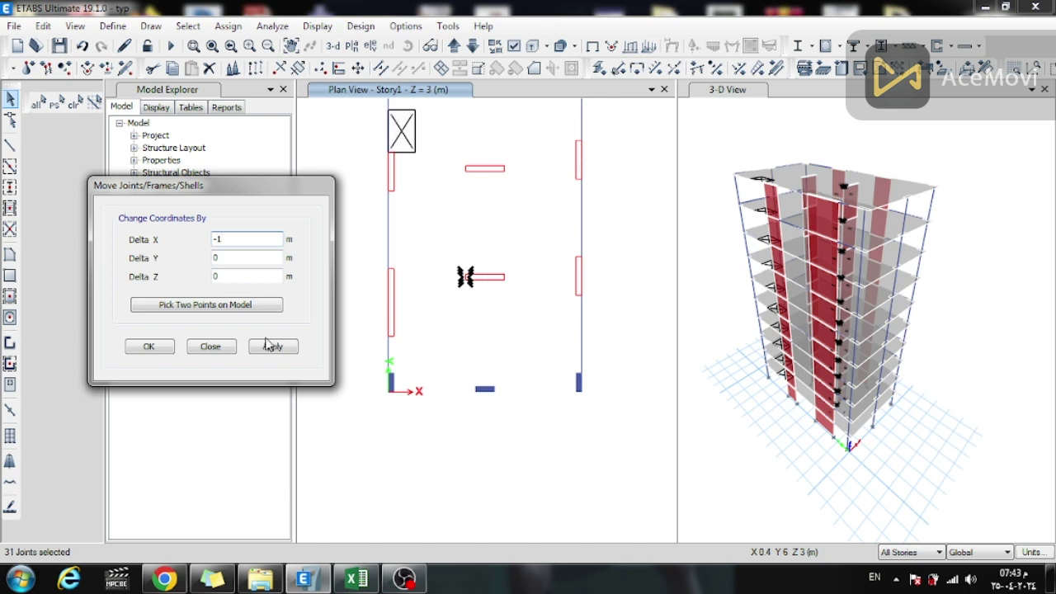
left_click(268, 346)
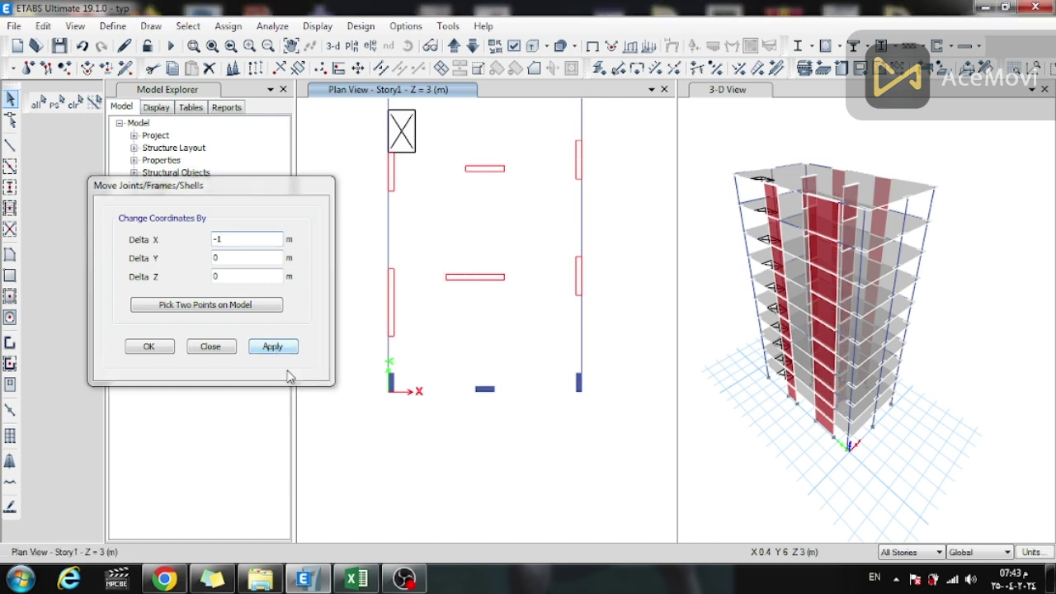
left_click(223, 347)
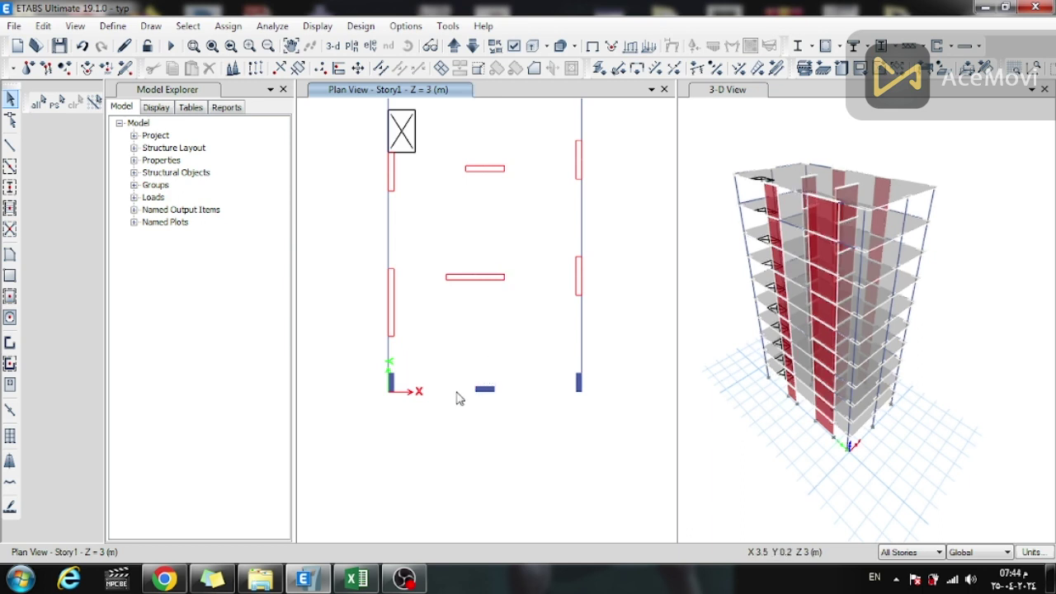
Extrude the middle column on the plan's bottom edge from frame to shell with dx 2.5 m, dy 0, dz 0 and number 1
left_click_drag(457, 406, 508, 373)
scroll(476, 405, "up", 3)
left_click_drag(481, 407, 508, 357)
left_click(43, 25)
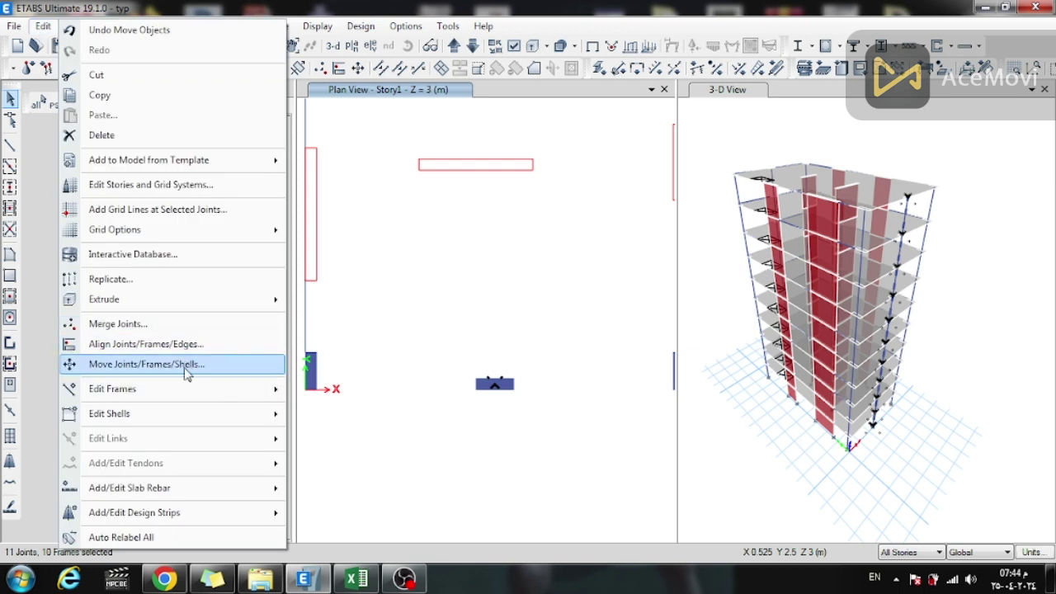
mouse_move(188, 303)
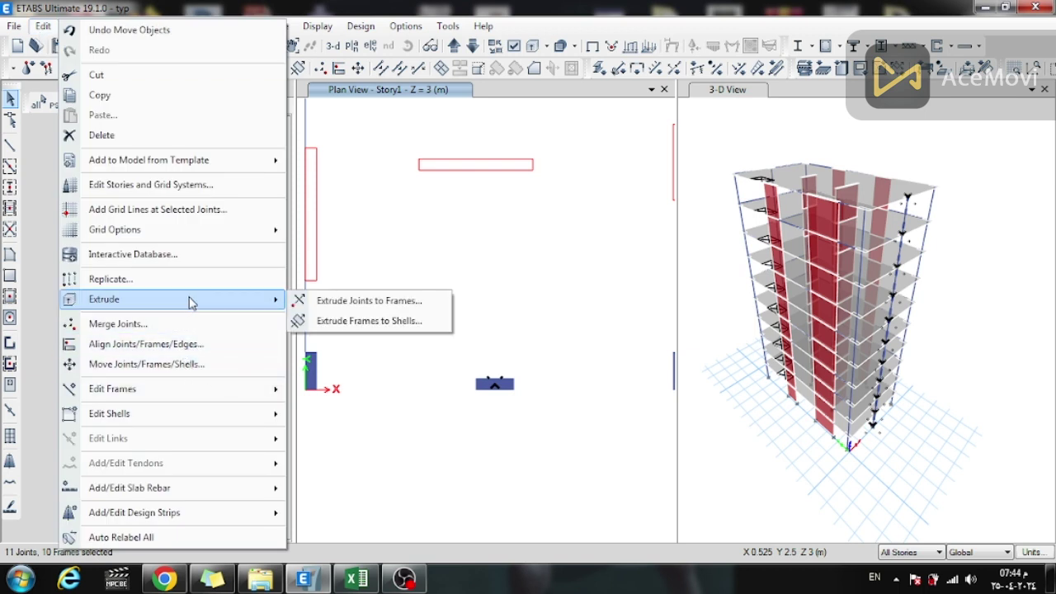
left_click(373, 321)
double_click(219, 240)
type("2")
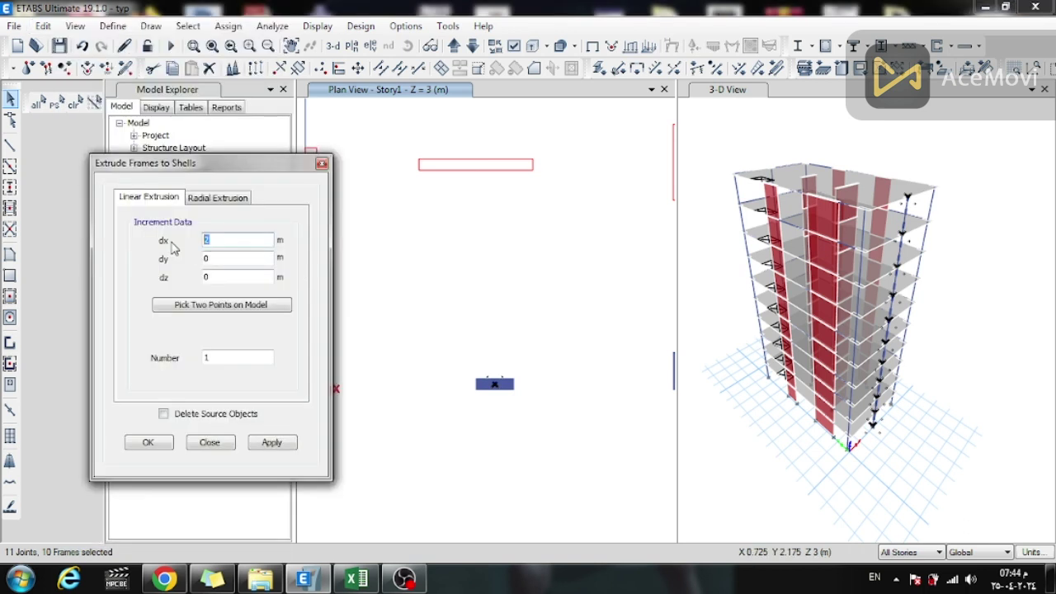
type("2")
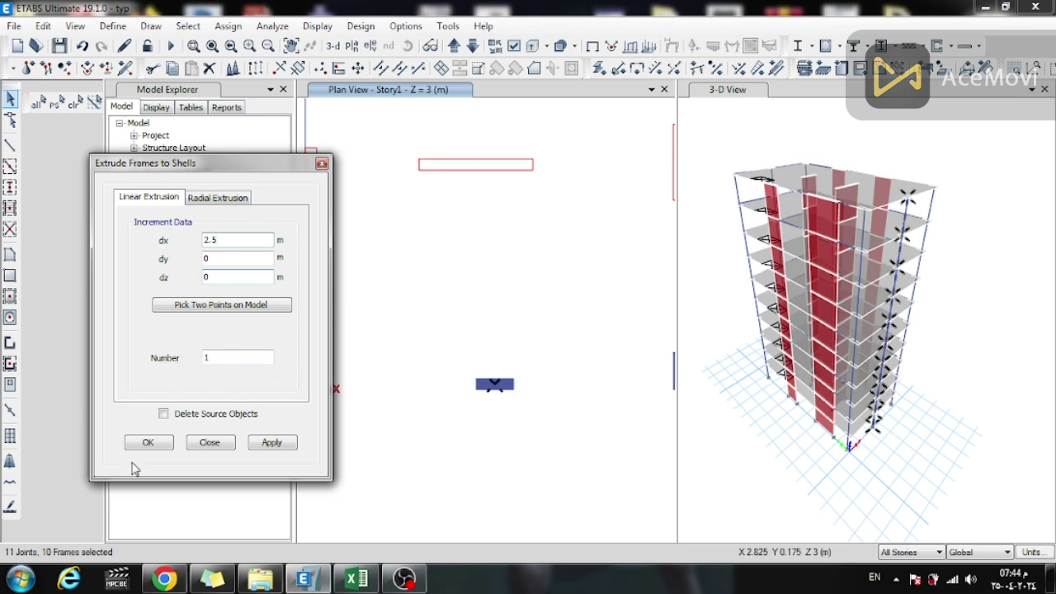
left_click(270, 444)
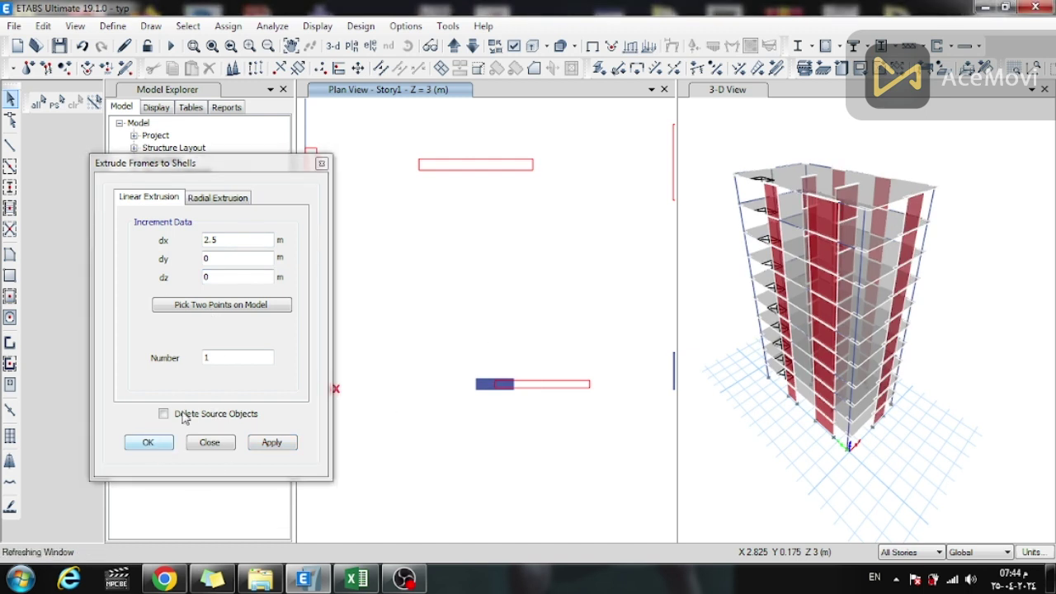
left_click(209, 442)
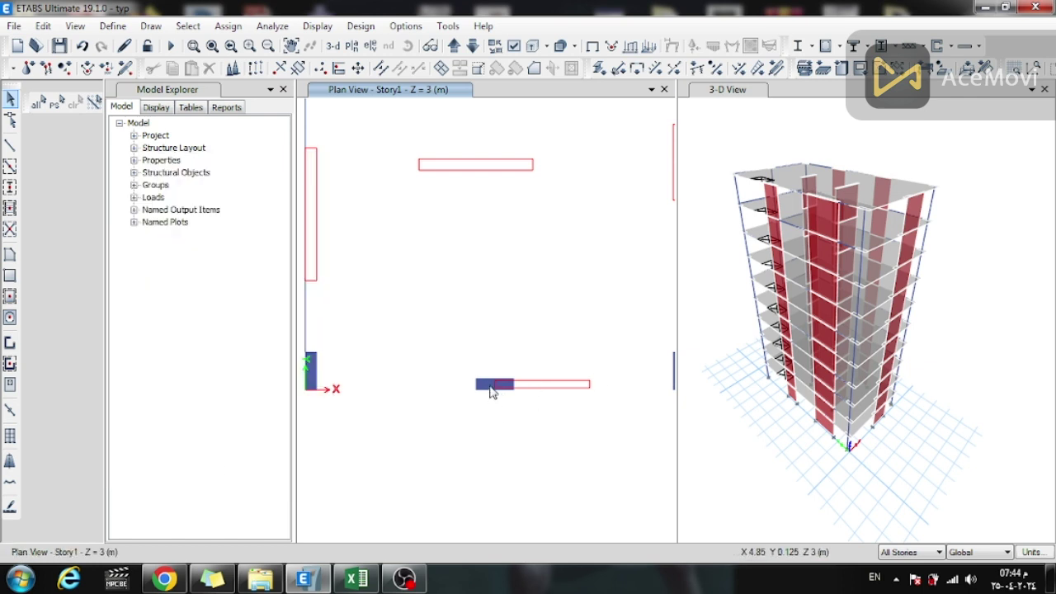
Delete the original column frames and joints at the left end of the extruded bottom-edge wall
scroll(490, 391, "up", 3)
left_click_drag(506, 405, 516, 387)
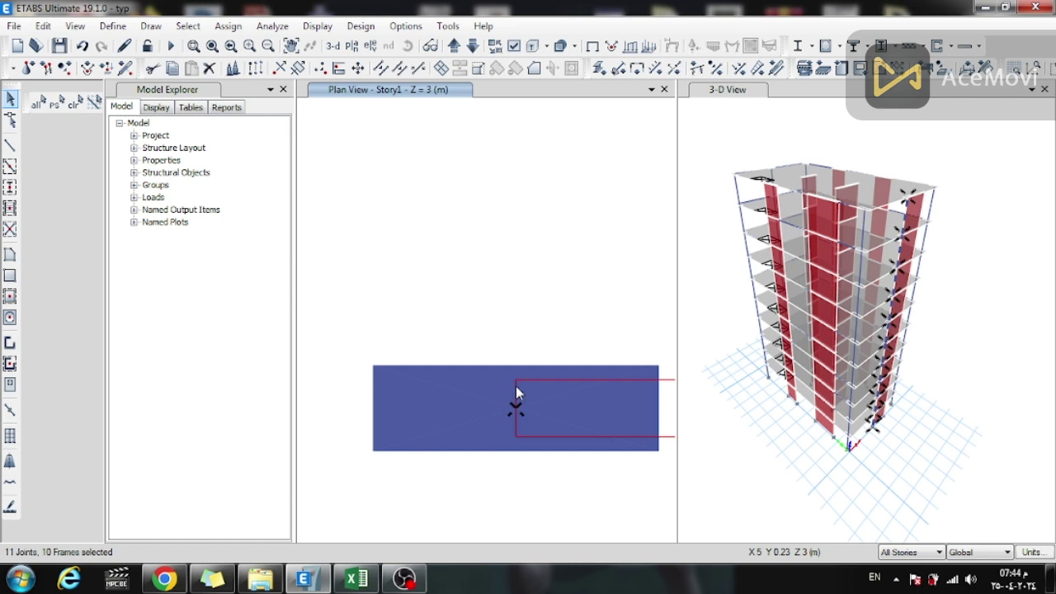
left_click(208, 69)
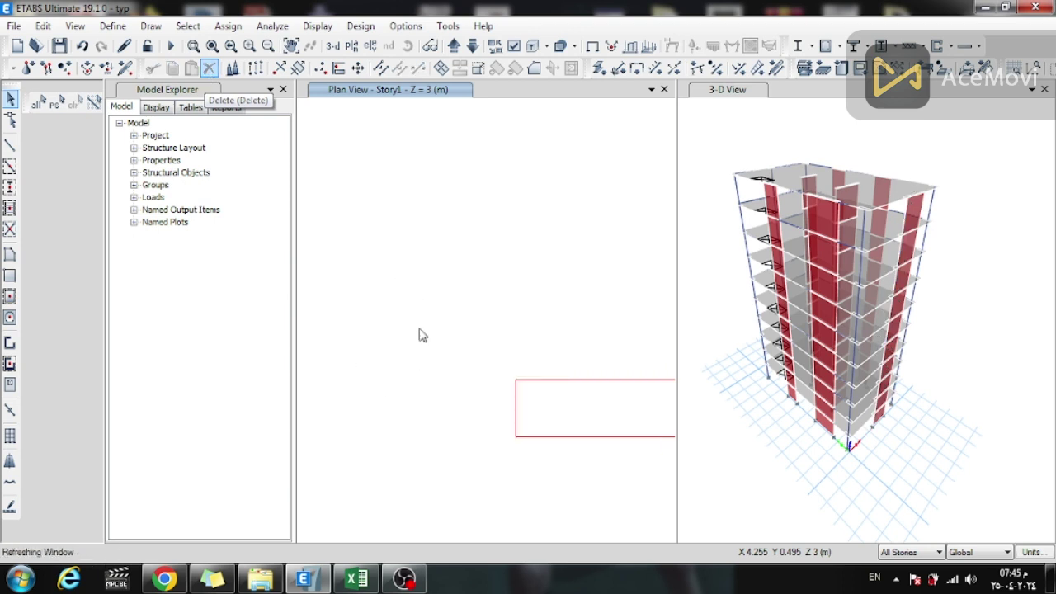
scroll(425, 346, "down", 5)
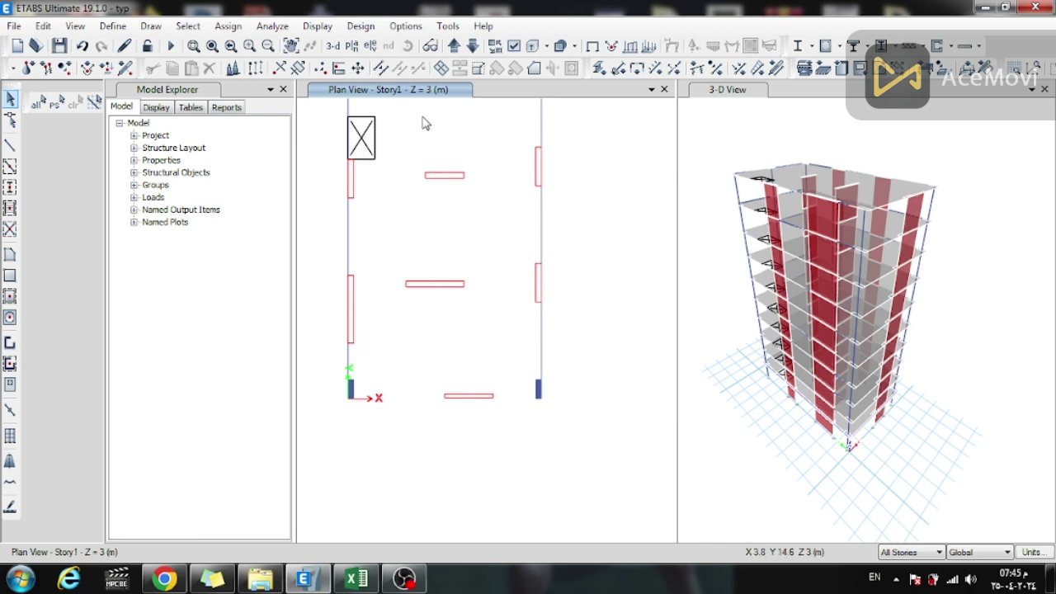
Draw a wall about 2.05 m long in plan, running in the negative Y direction from the upper central wall's left end joint
scroll(428, 122, "up", 2)
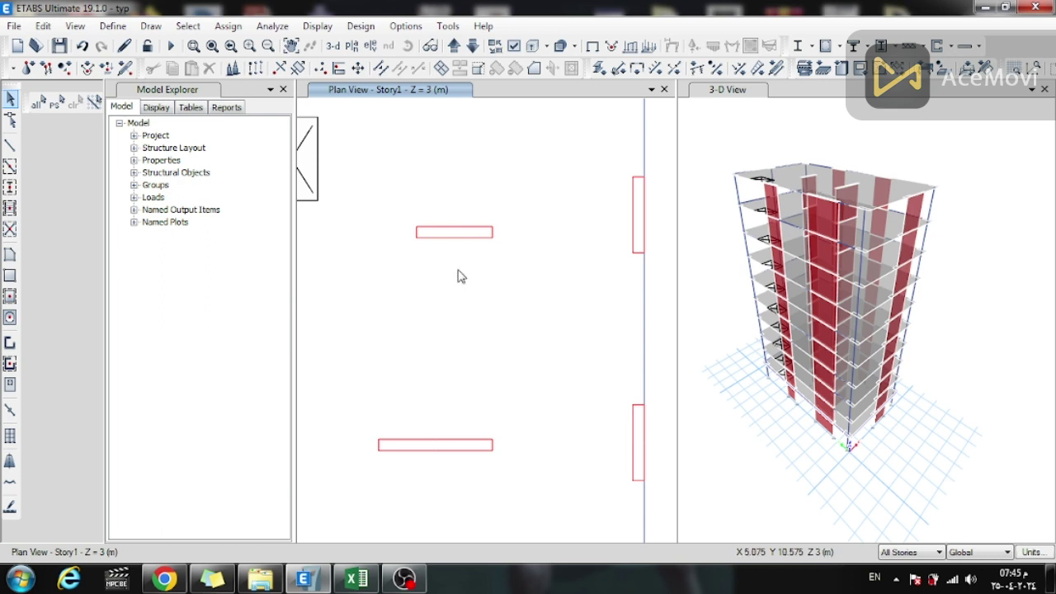
scroll(484, 266, "down", 2)
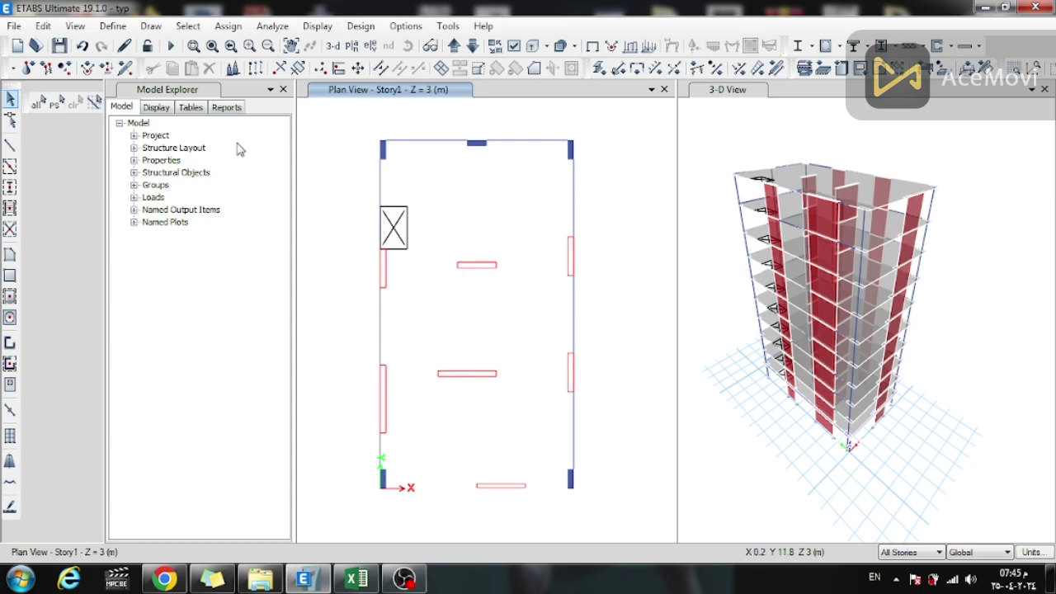
left_click(150, 26)
mouse_move(247, 129)
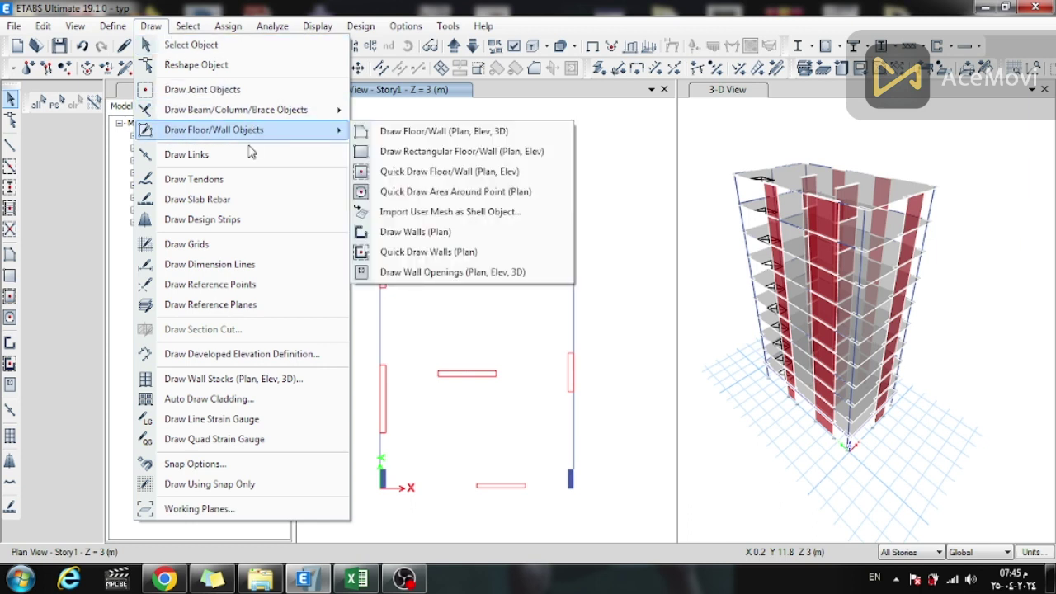
mouse_move(309, 118)
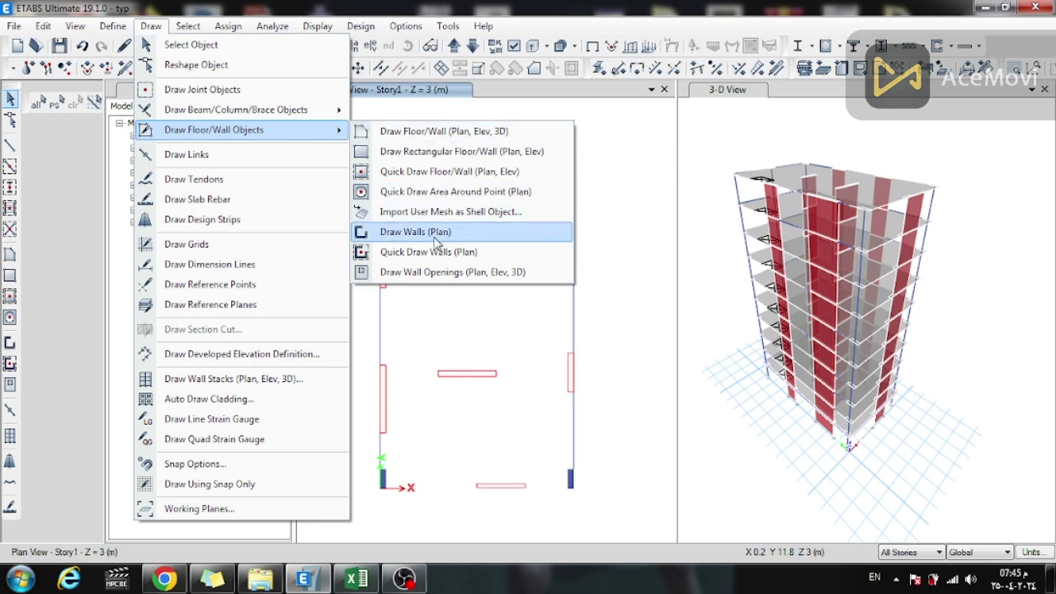
left_click(436, 240)
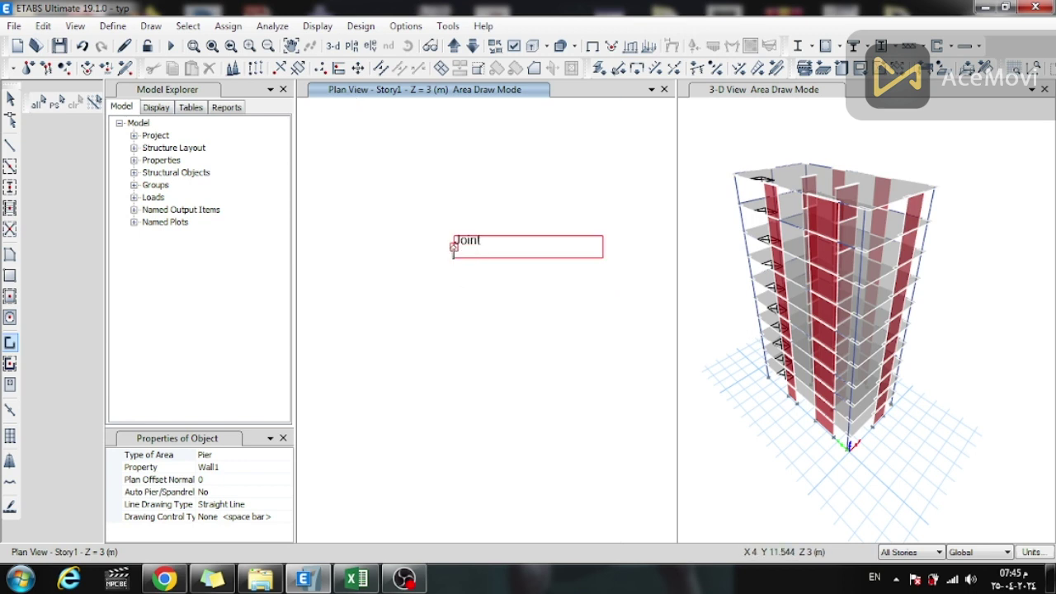
left_click(453, 246)
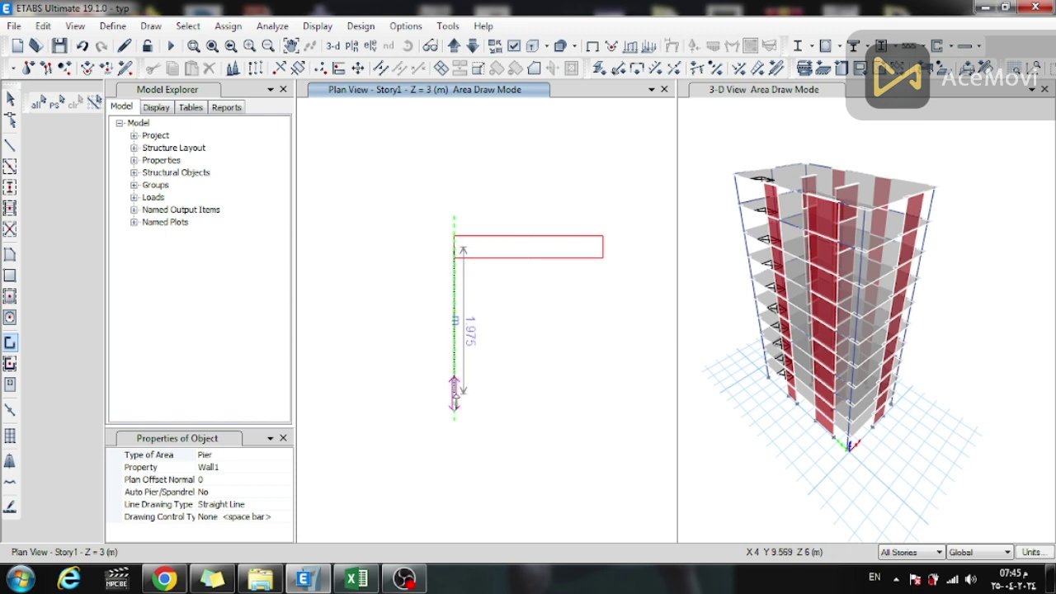
left_click(454, 404)
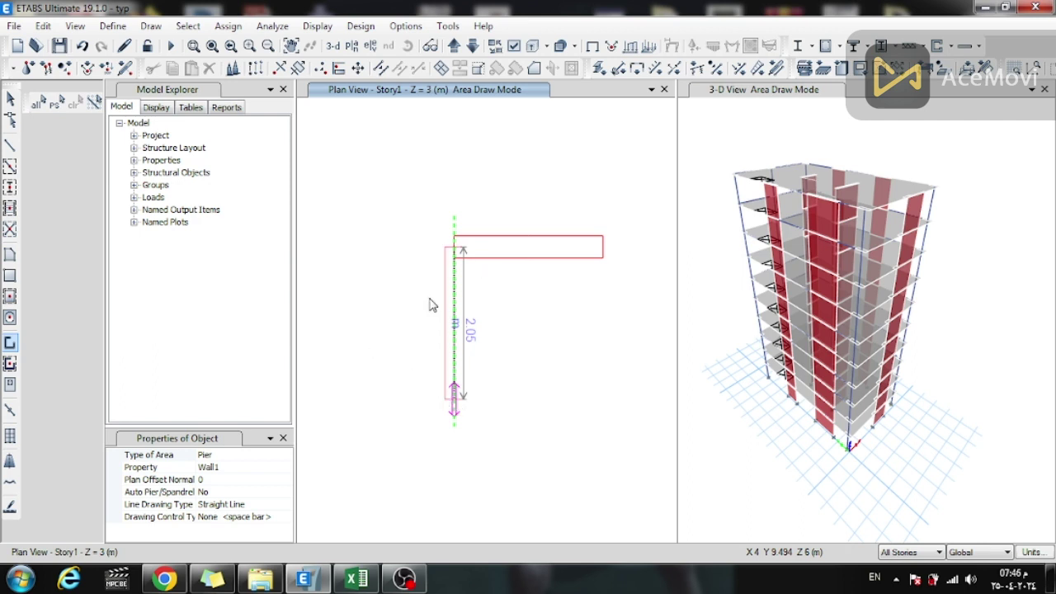
key("Escape")
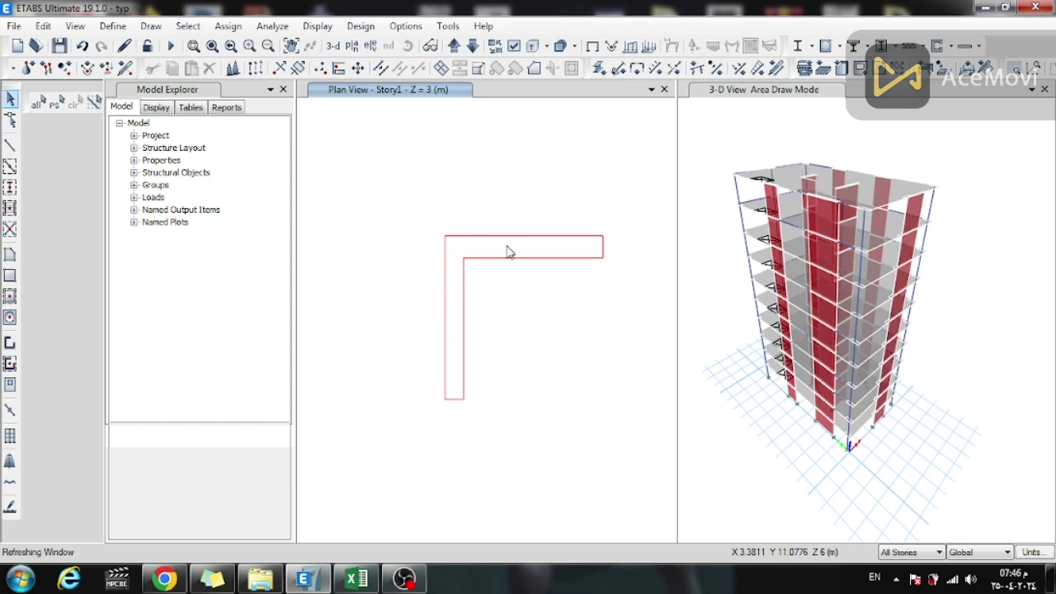
Check the section property and pier label assigned to the existing upper central wall
scroll(448, 313, "down", 2)
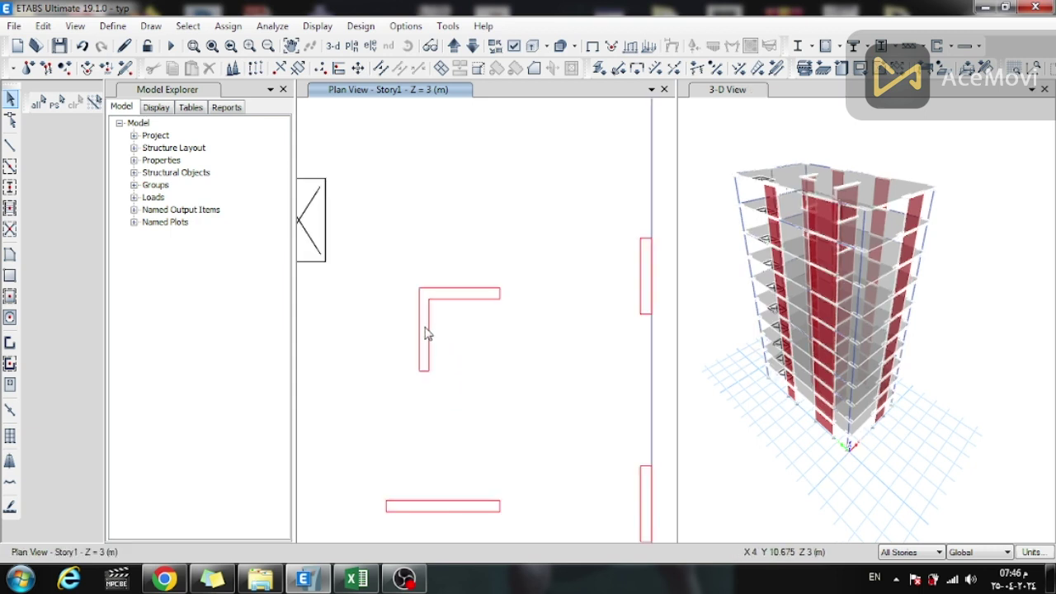
left_click(424, 333)
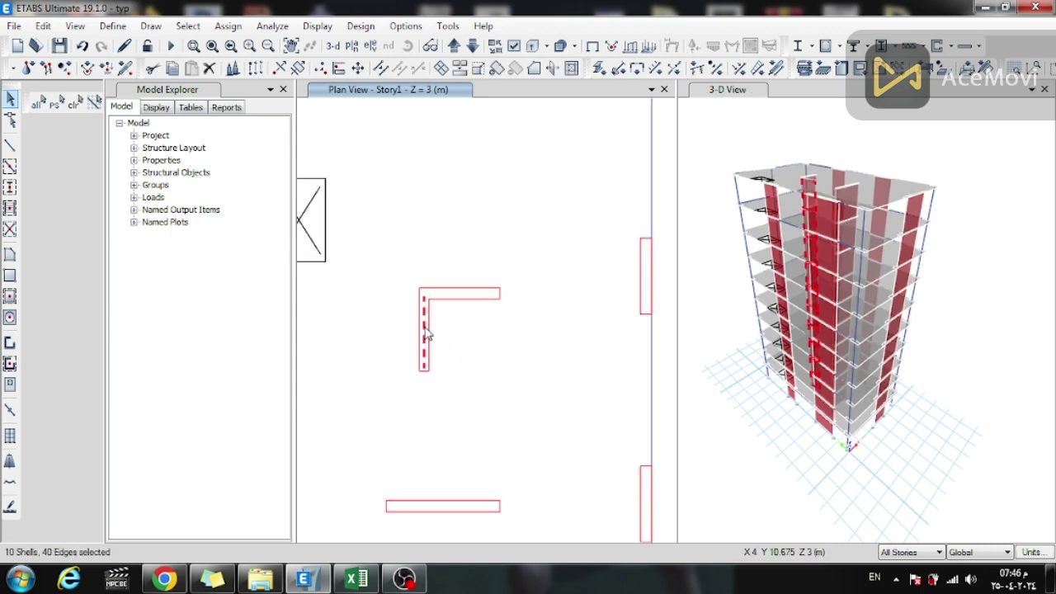
left_click(459, 295)
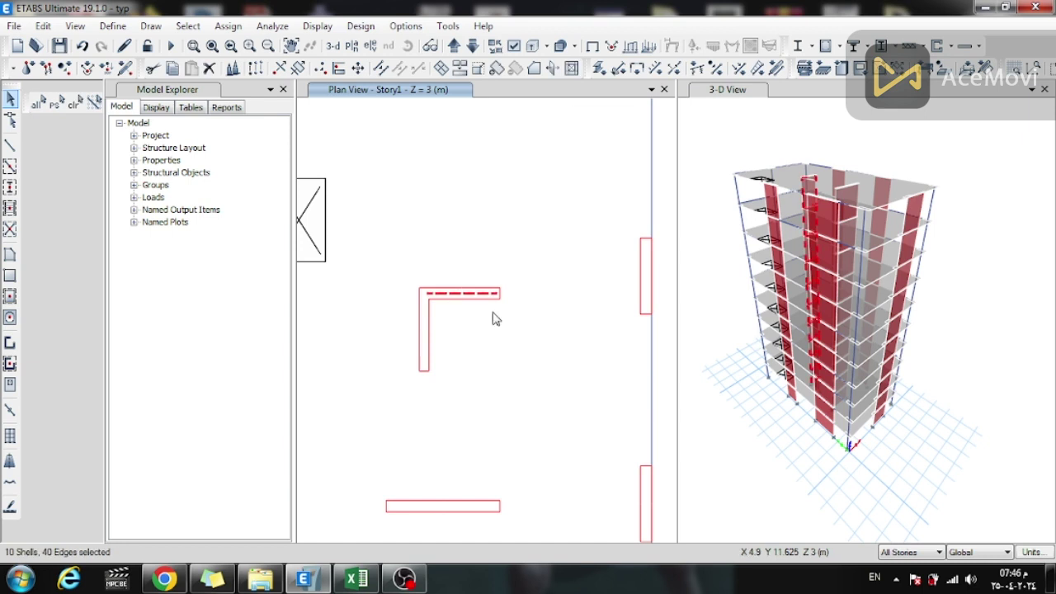
right_click(494, 319)
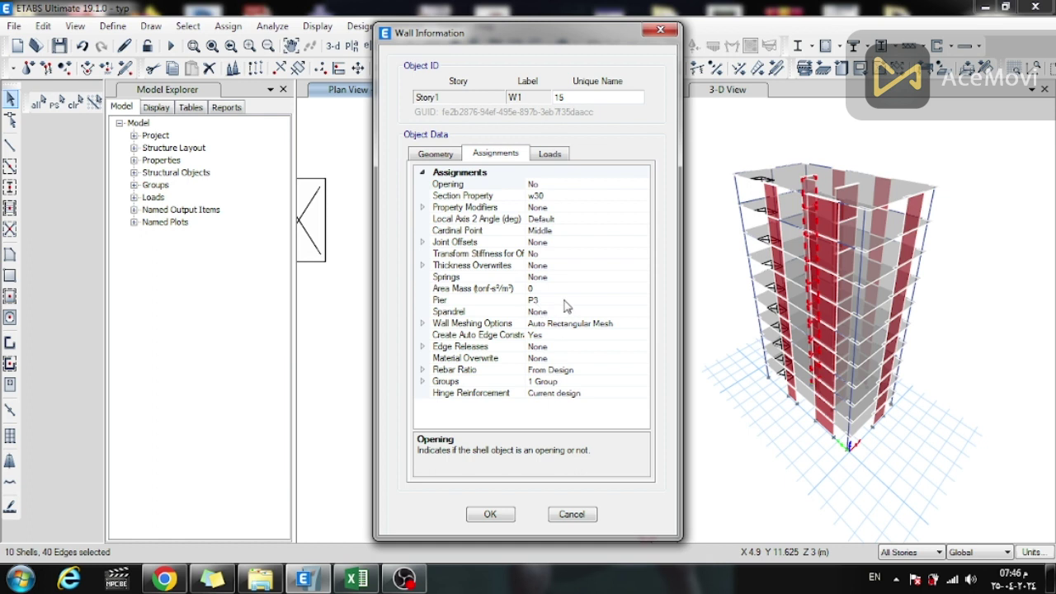
left_click(660, 30)
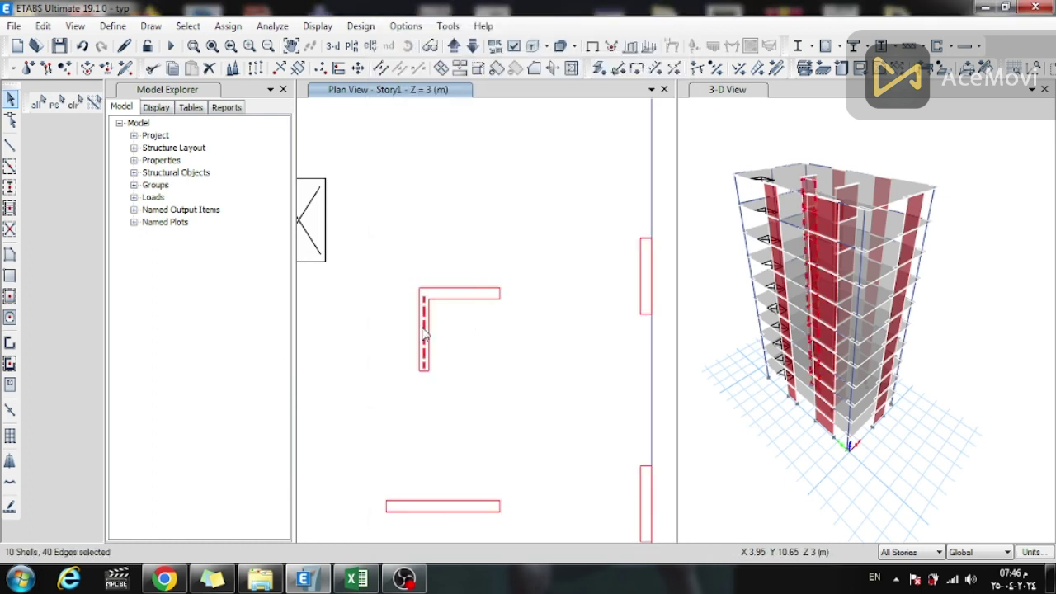
Assign section property w30 and pier label P3 to the newly drawn left leg of the upper central wall
right_click(424, 335)
left_click_drag(575, 45, 179, 47)
left_click(198, 198)
left_click(247, 199)
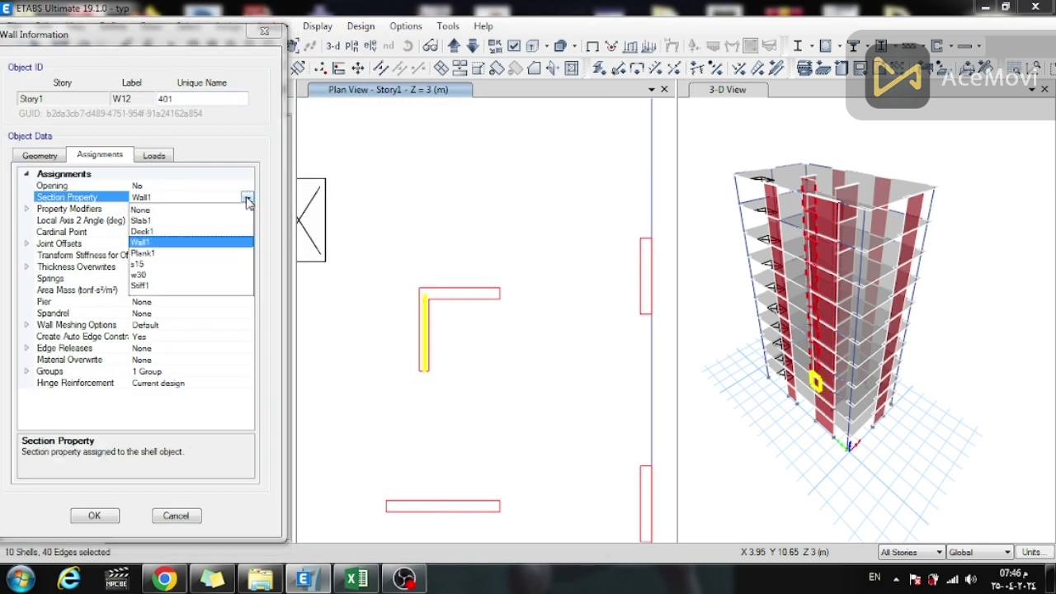
left_click(142, 275)
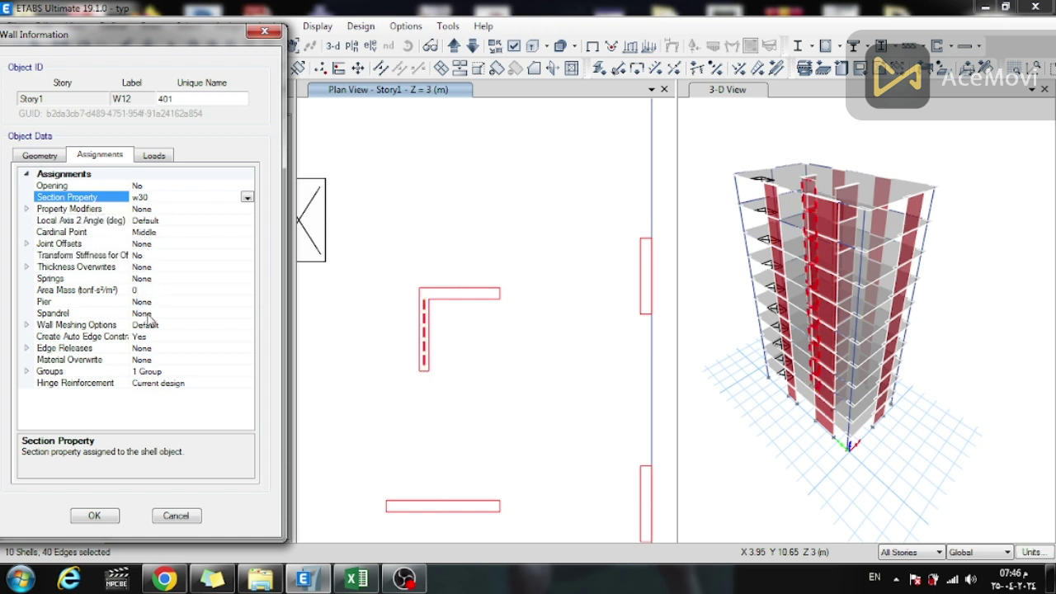
left_click(198, 302)
left_click(246, 302)
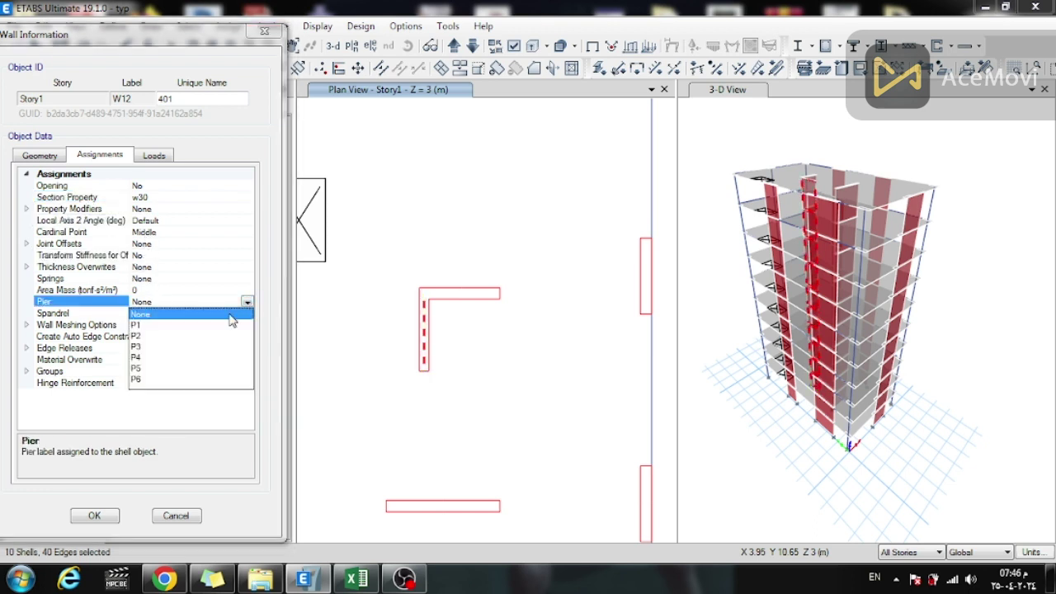
left_click(145, 349)
left_click(115, 517)
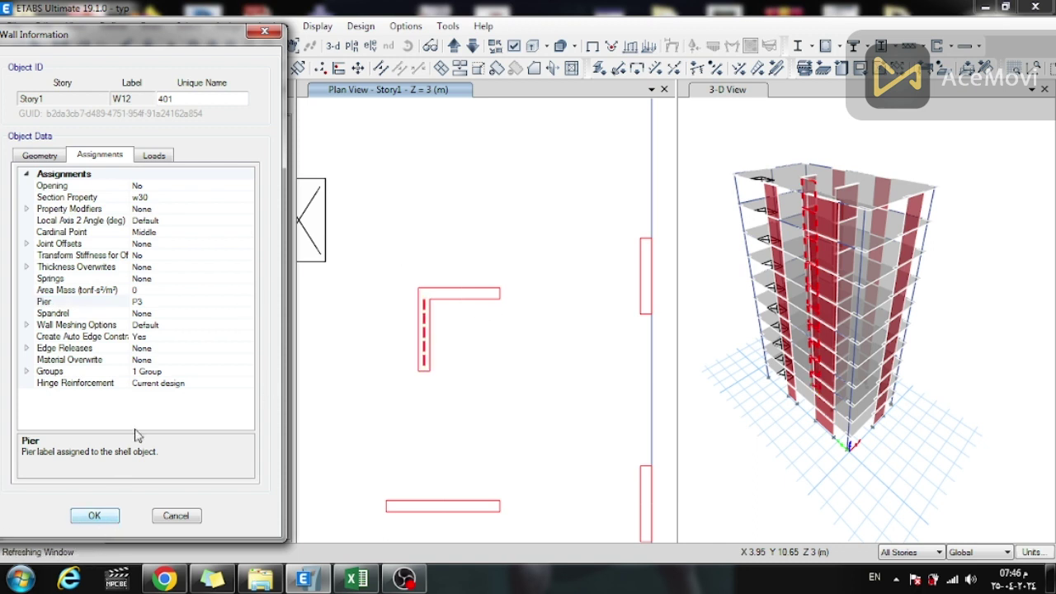
left_click(95, 516)
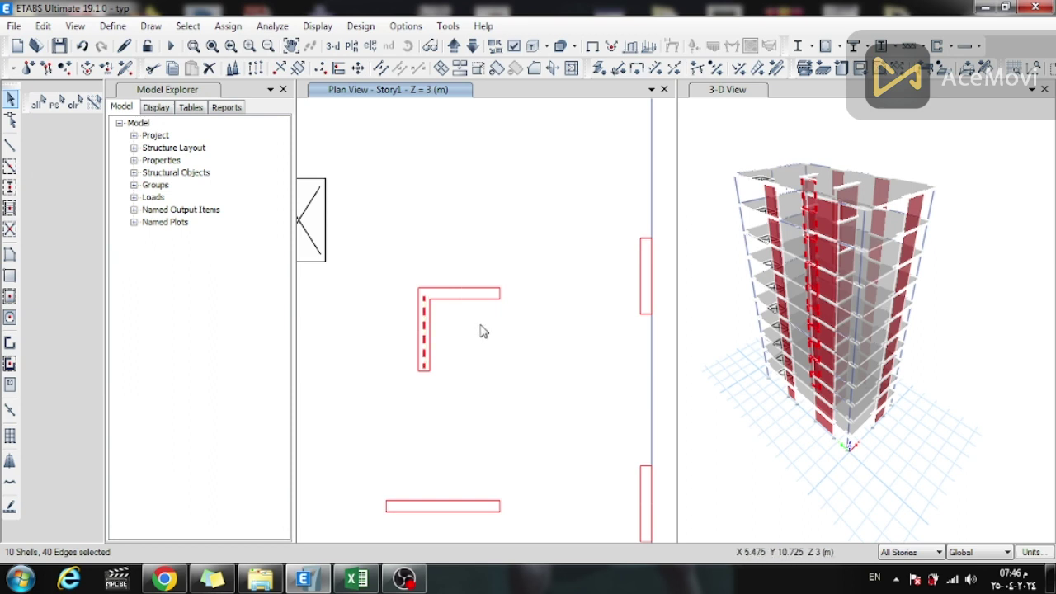
left_click(424, 332)
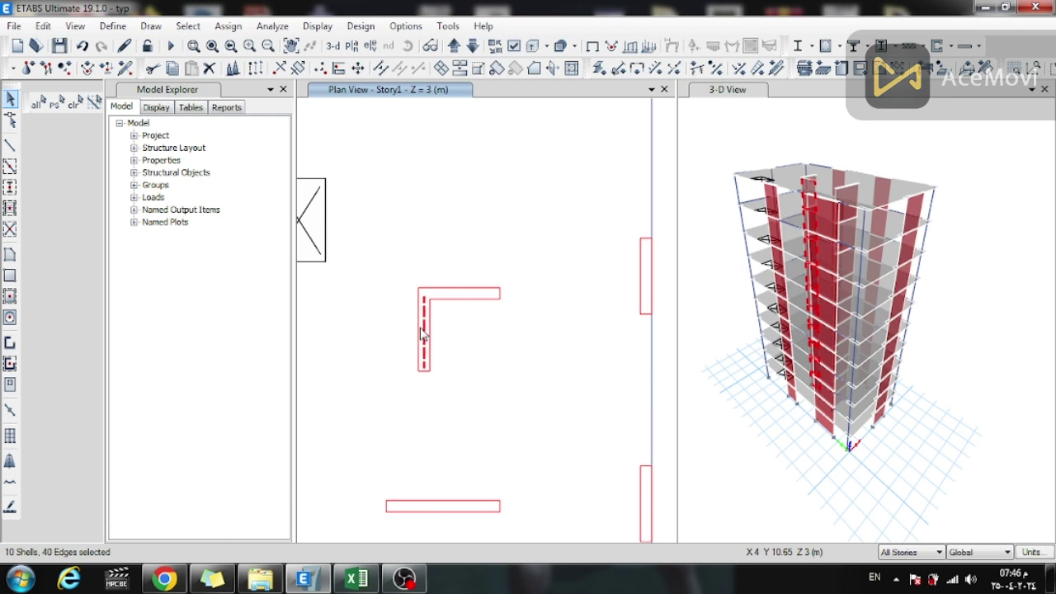
Draw a wall about 2.03 m long in the negative Y direction from the upper central wall's right end joint
left_click(150, 26)
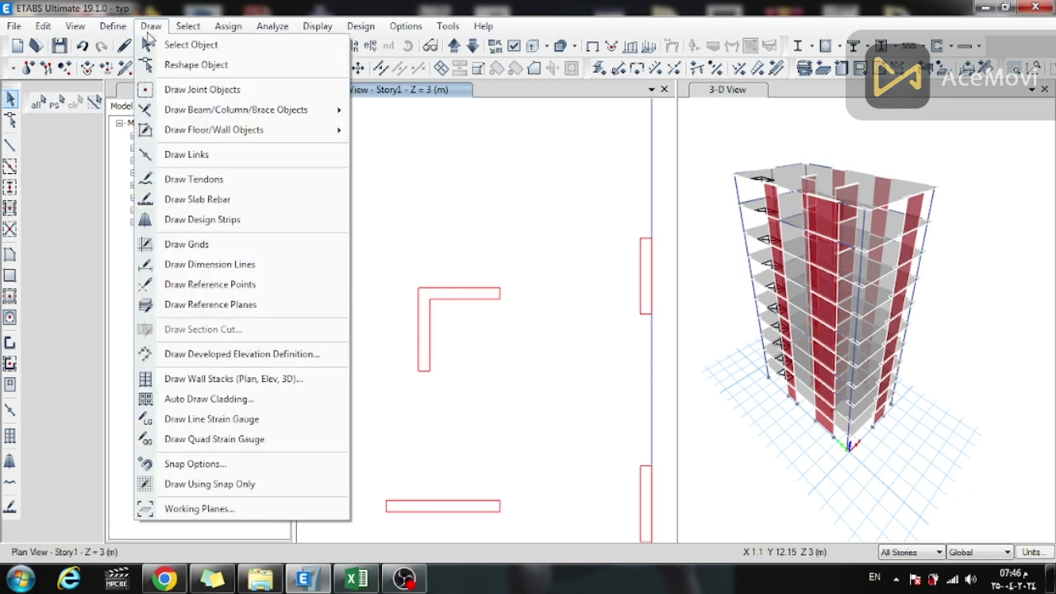
mouse_move(303, 131)
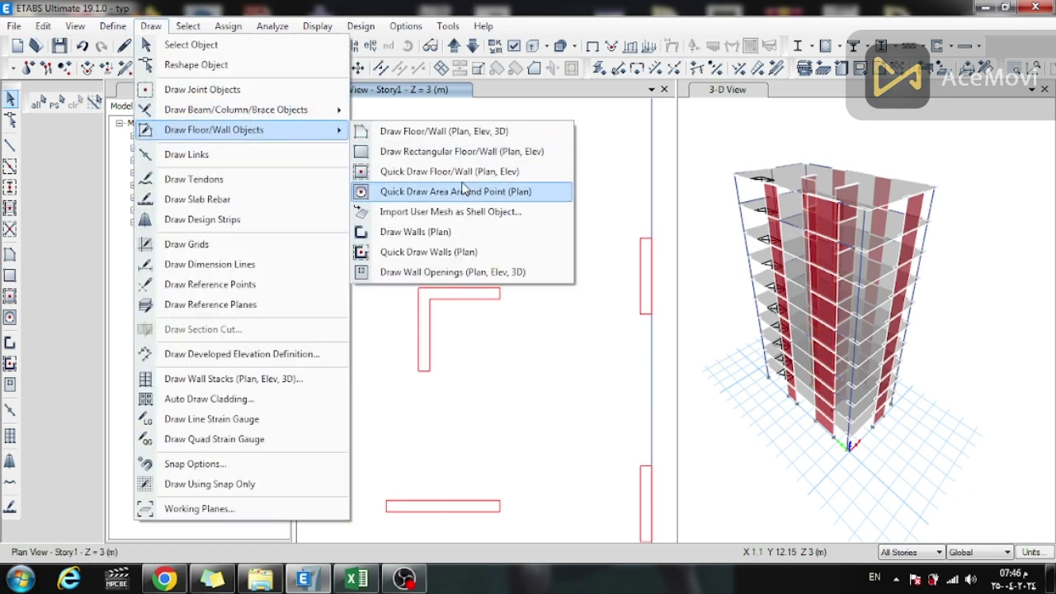
left_click(416, 232)
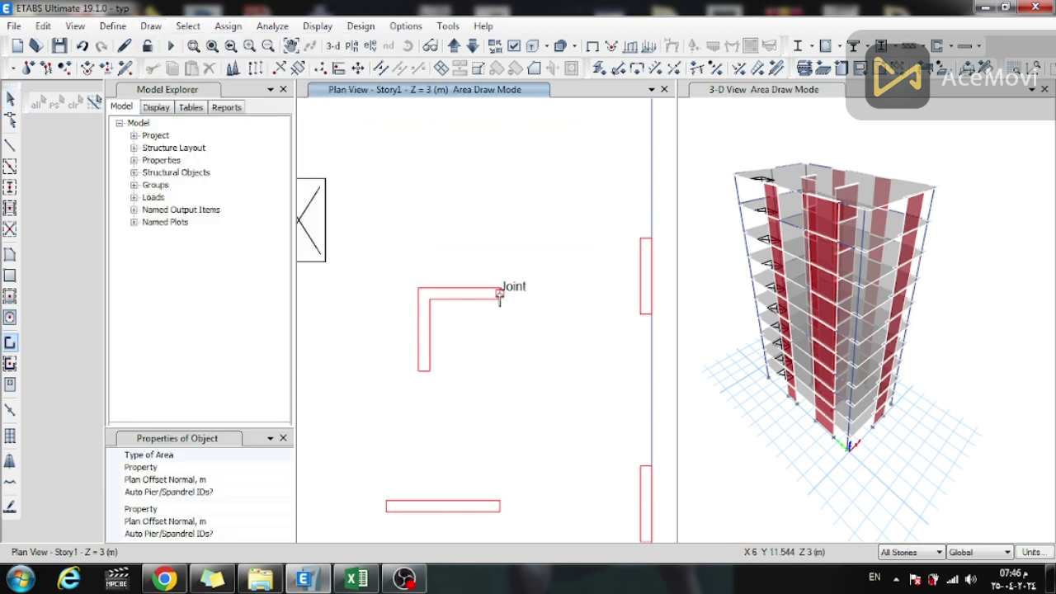
left_click(499, 294)
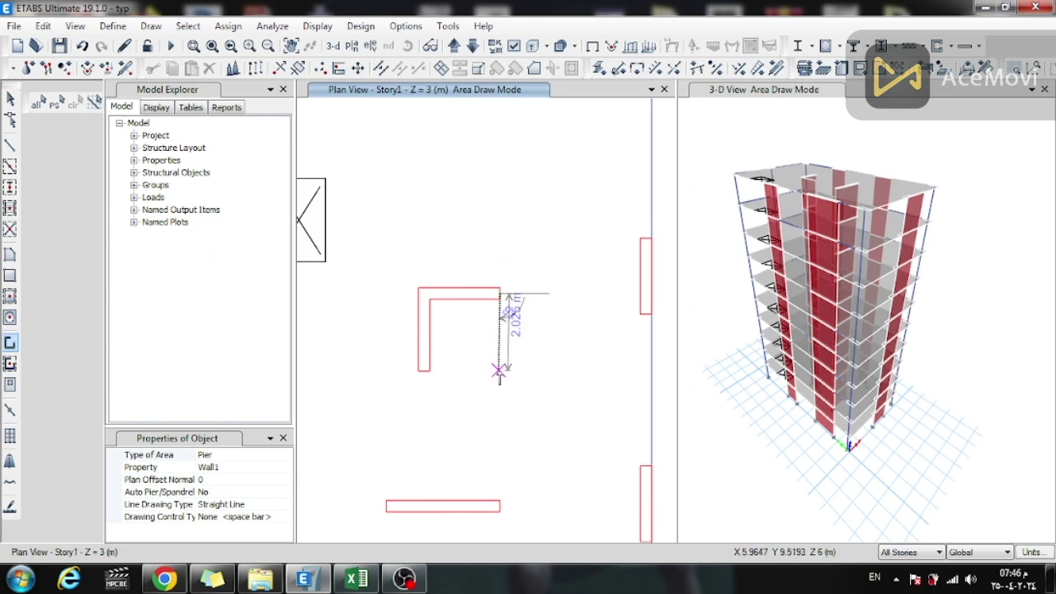
left_click(499, 371)
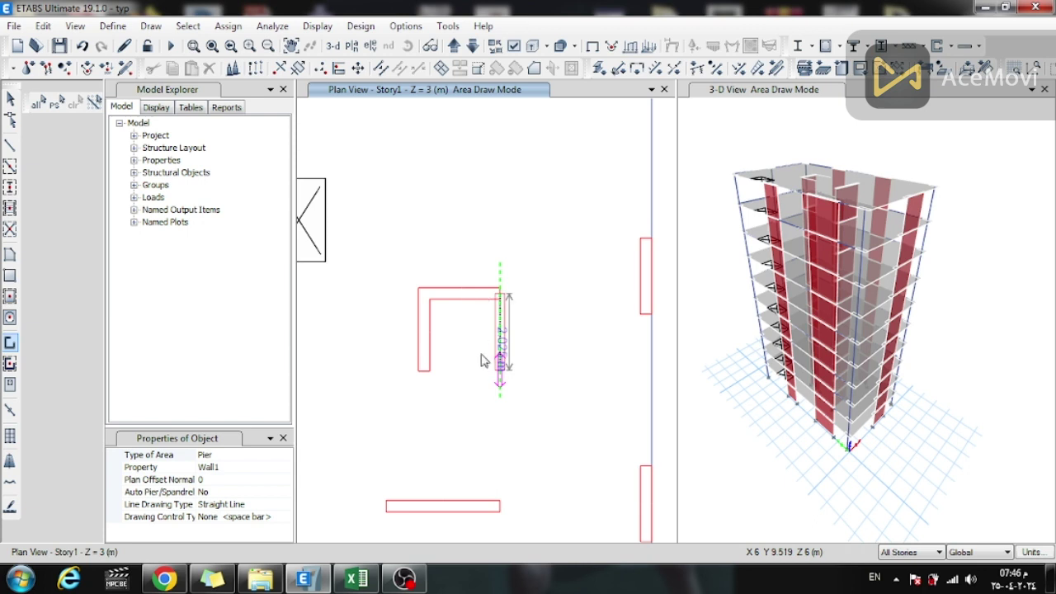
key("Escape")
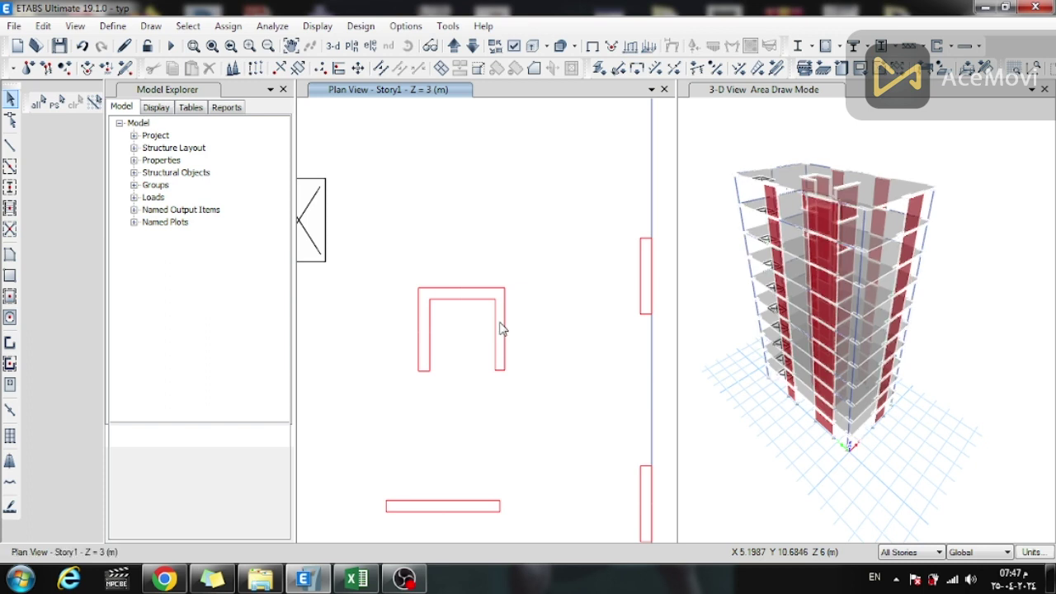
Assign section property w30 and pier label P3 to the right leg of the U-shaped core wall
scroll(500, 328, "up", 2)
left_click(520, 336)
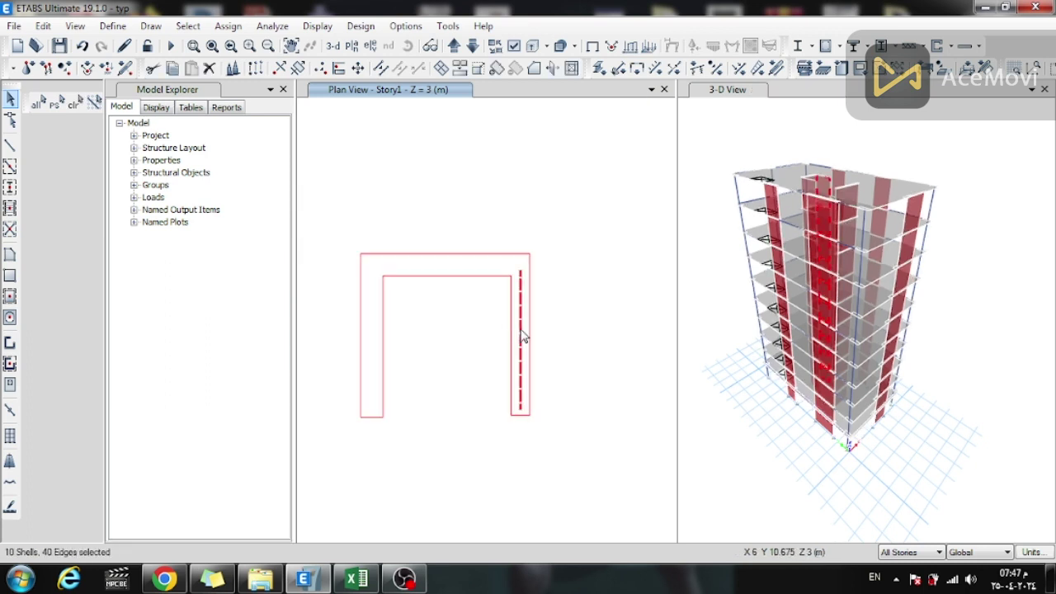
right_click(521, 336)
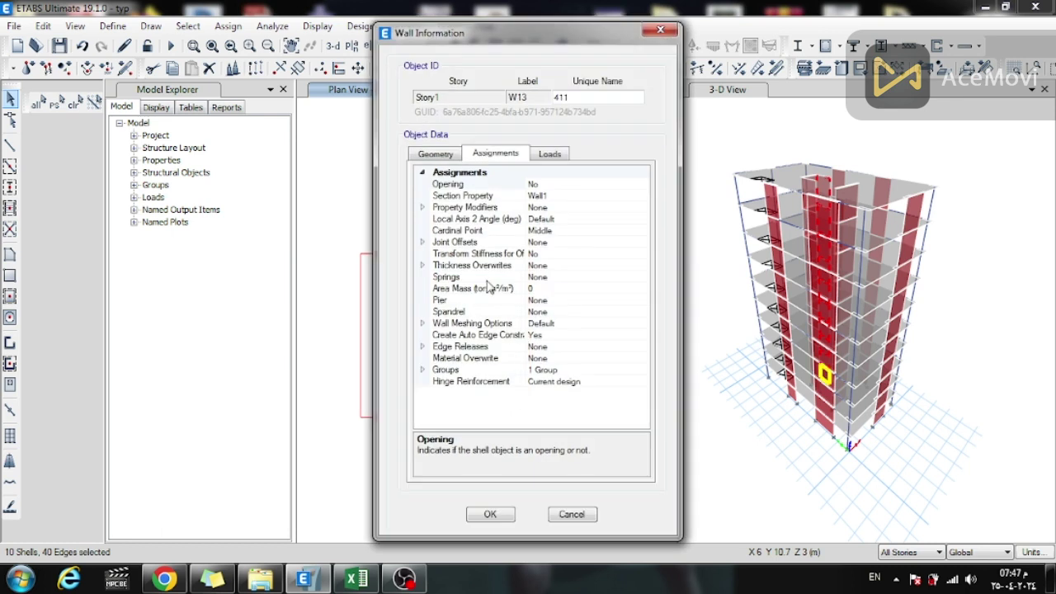
left_click(616, 197)
left_click(642, 196)
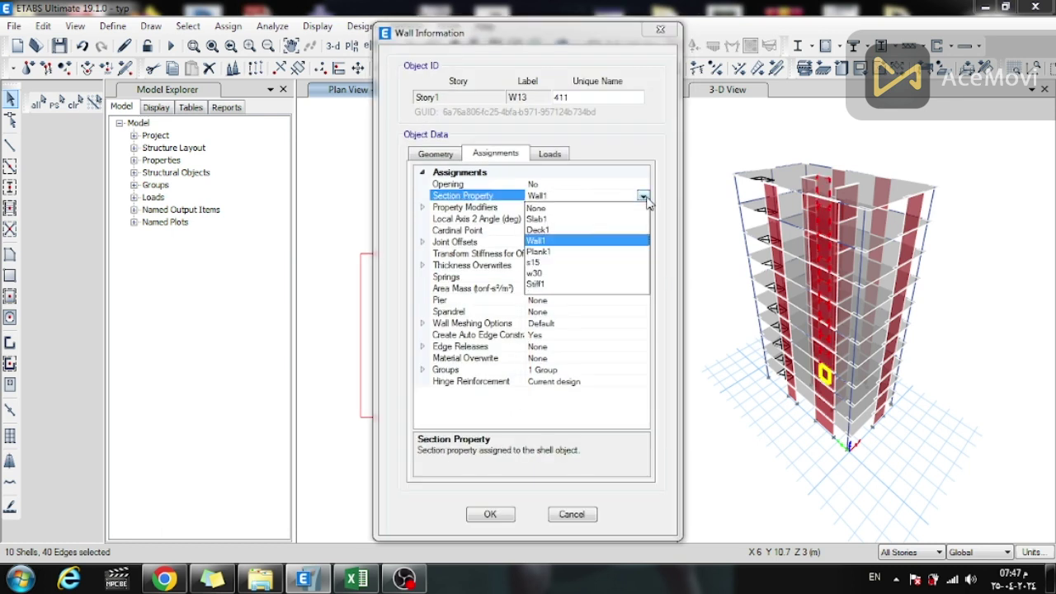
left_click(550, 279)
left_click(560, 301)
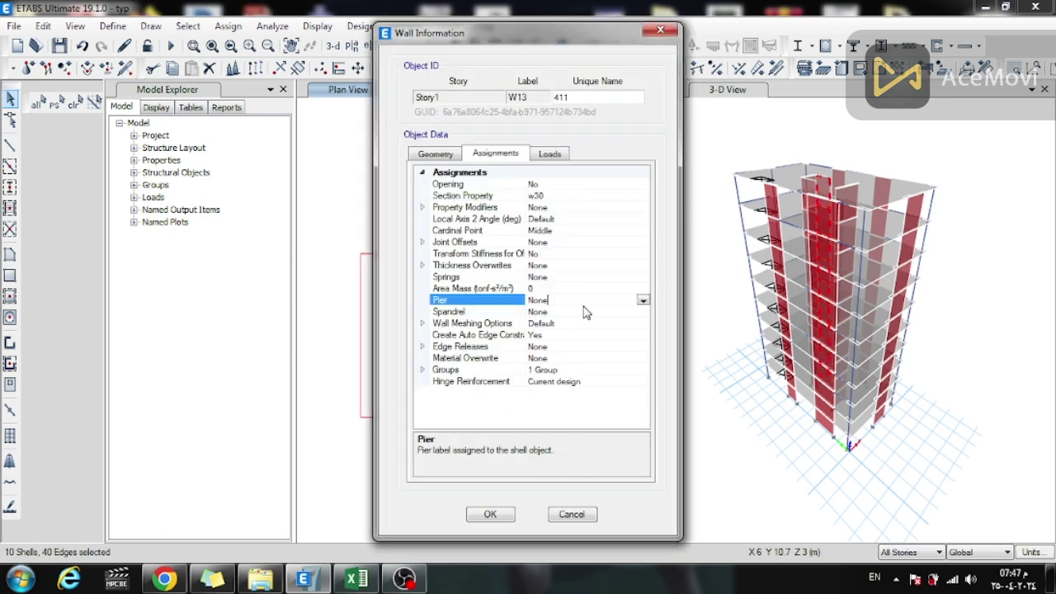
left_click(642, 301)
left_click(538, 345)
left_click(490, 514)
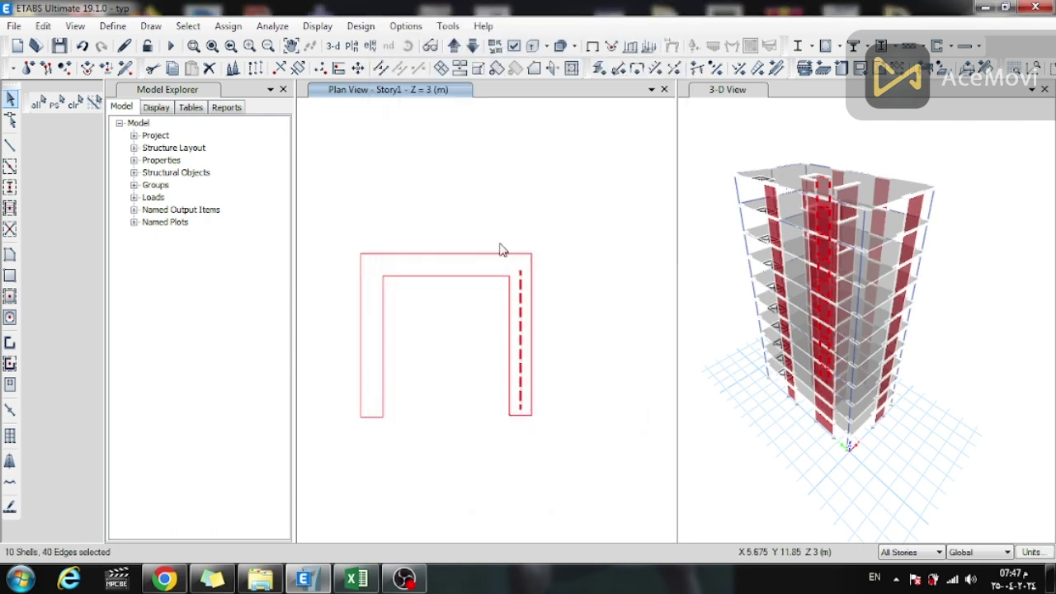
scroll(522, 302, "down", 3)
left_click(520, 304)
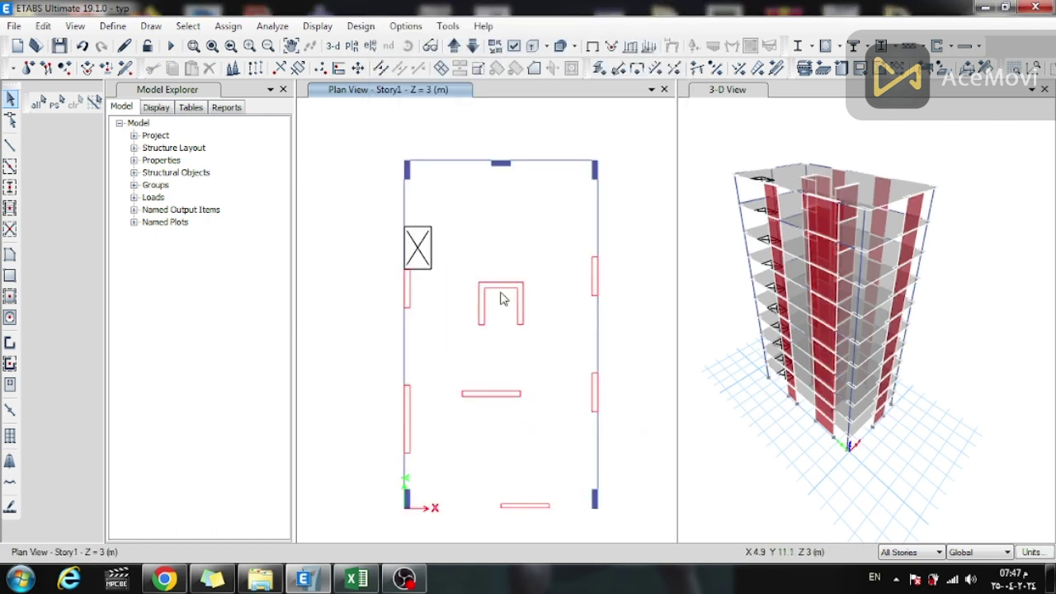
Move the left leg of the U-shaped core wall by -1 m in X on all stories
scroll(501, 298, "up", 3)
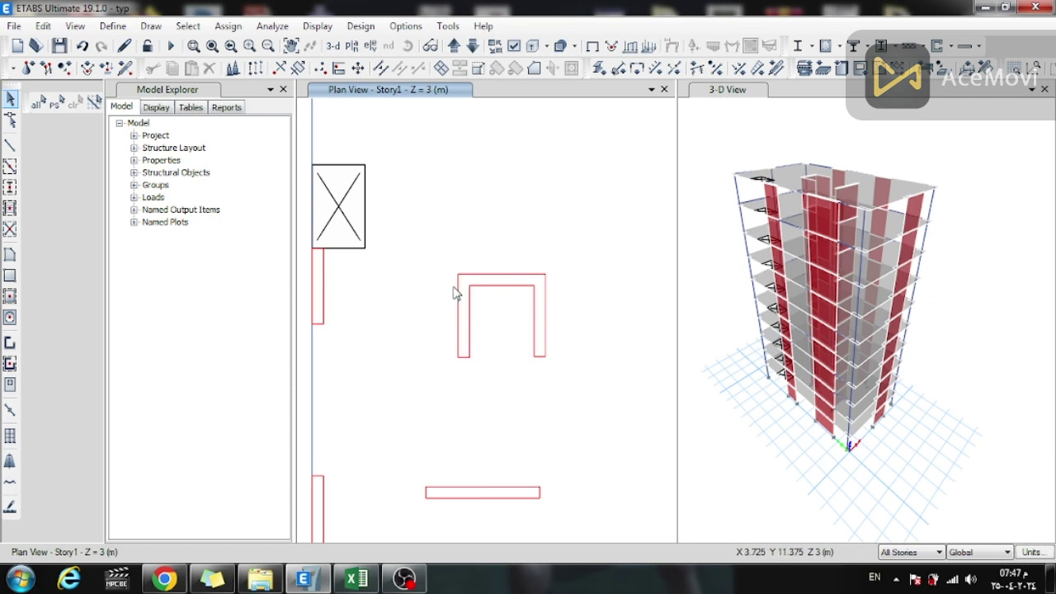
left_click_drag(441, 371, 482, 262)
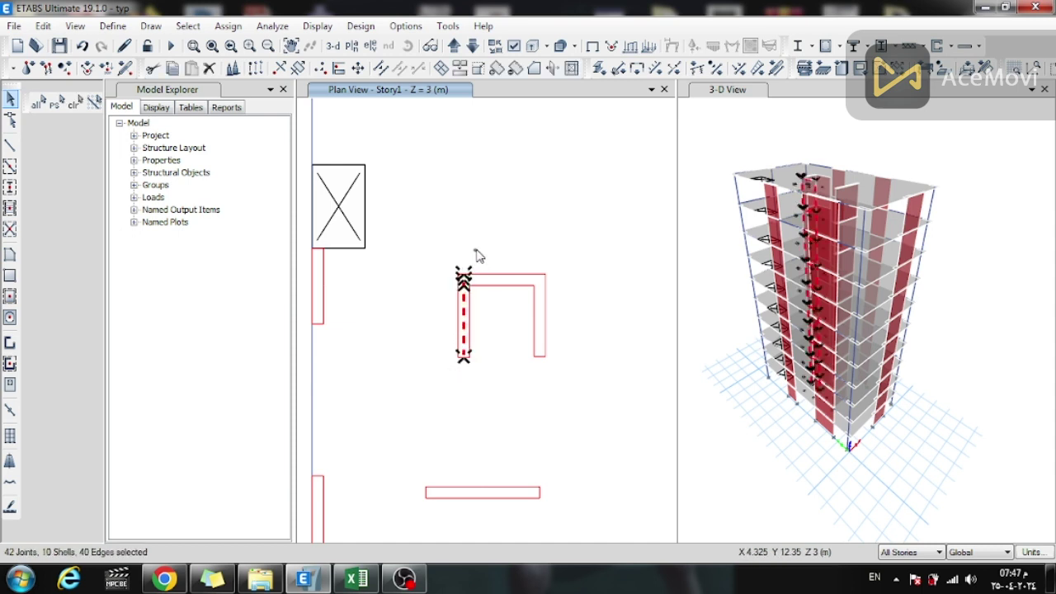
left_click(452, 323)
left_click_drag(439, 371, 486, 258)
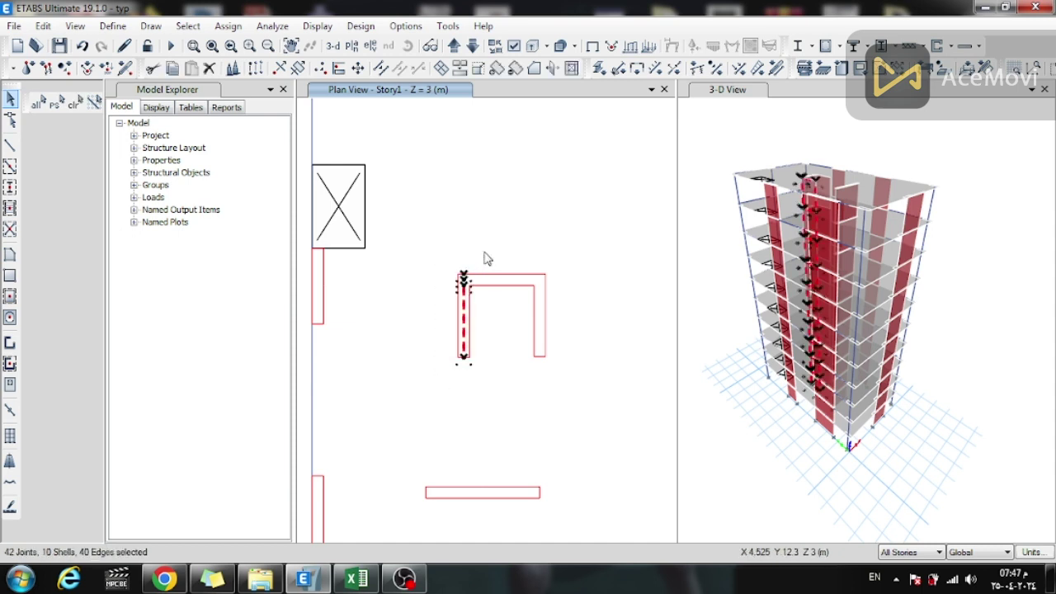
left_click(43, 26)
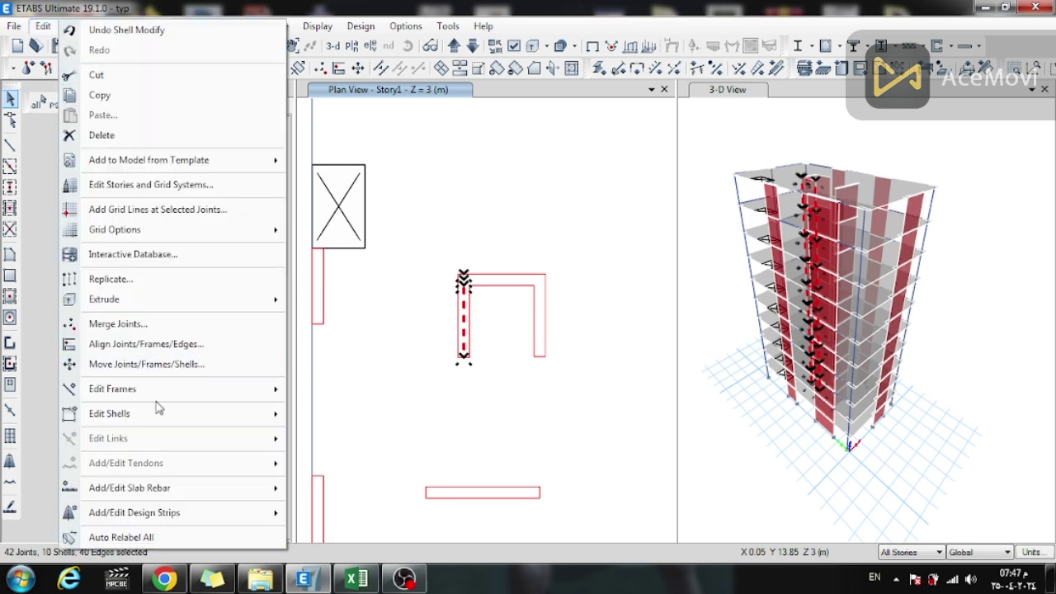
left_click(198, 365)
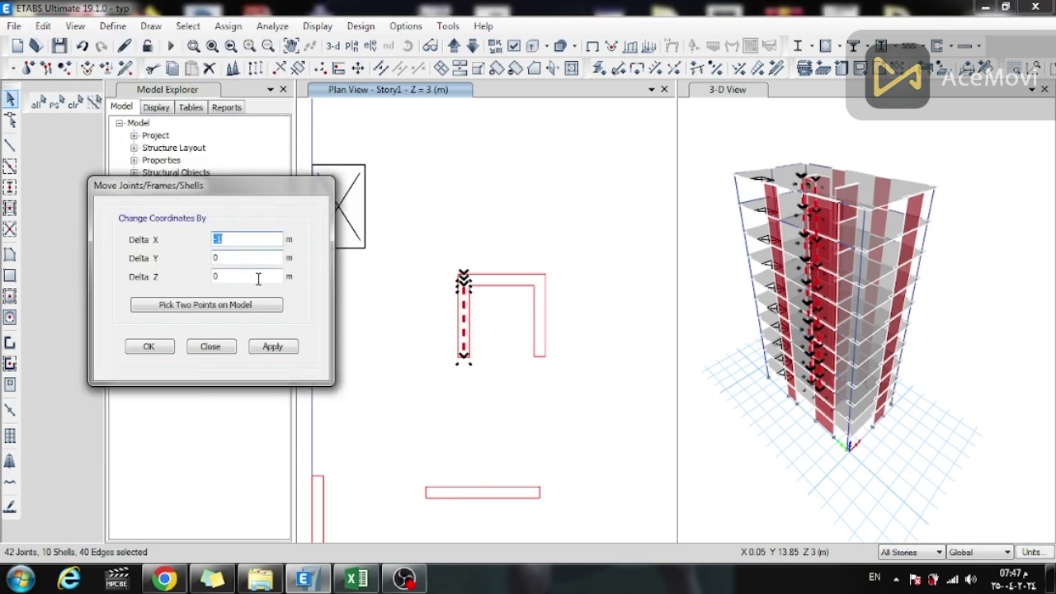
left_click(272, 348)
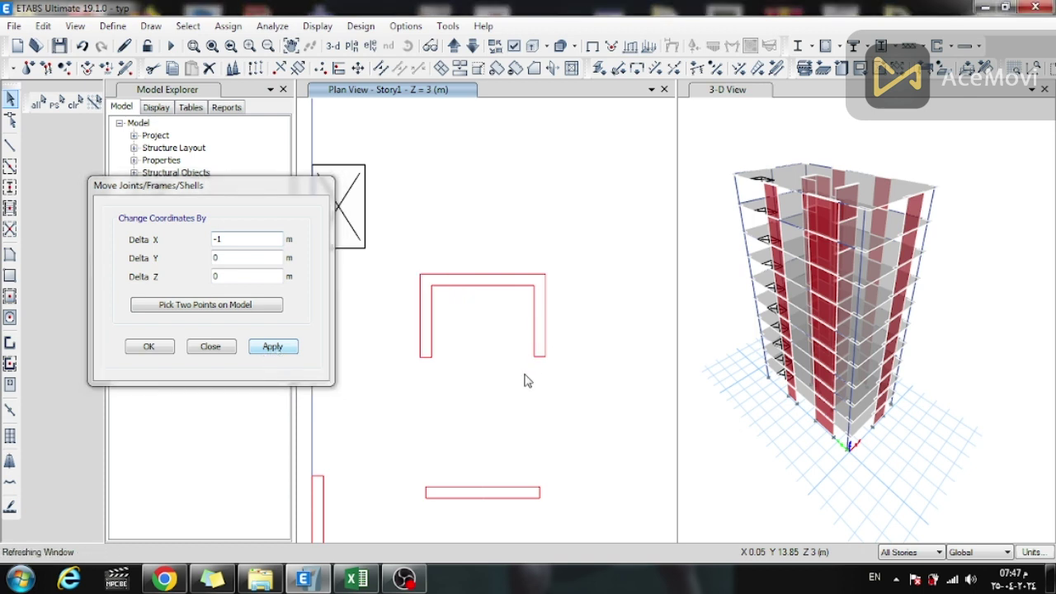
Move the right leg of the U-shaped core wall by 1 m in X
left_click_drag(526, 370, 567, 264)
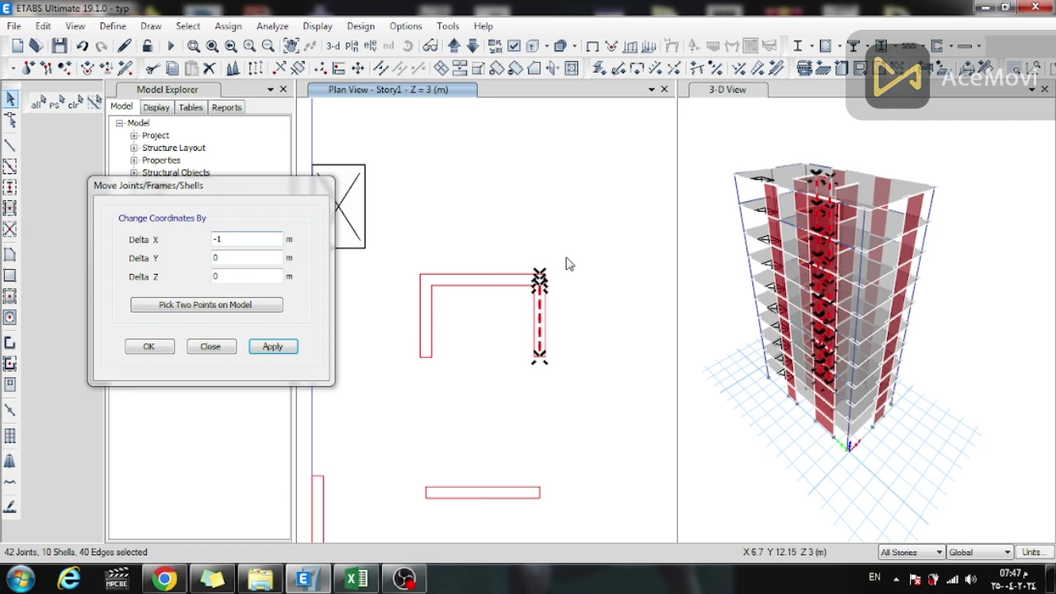
double_click(235, 240)
type("1")
left_click(273, 348)
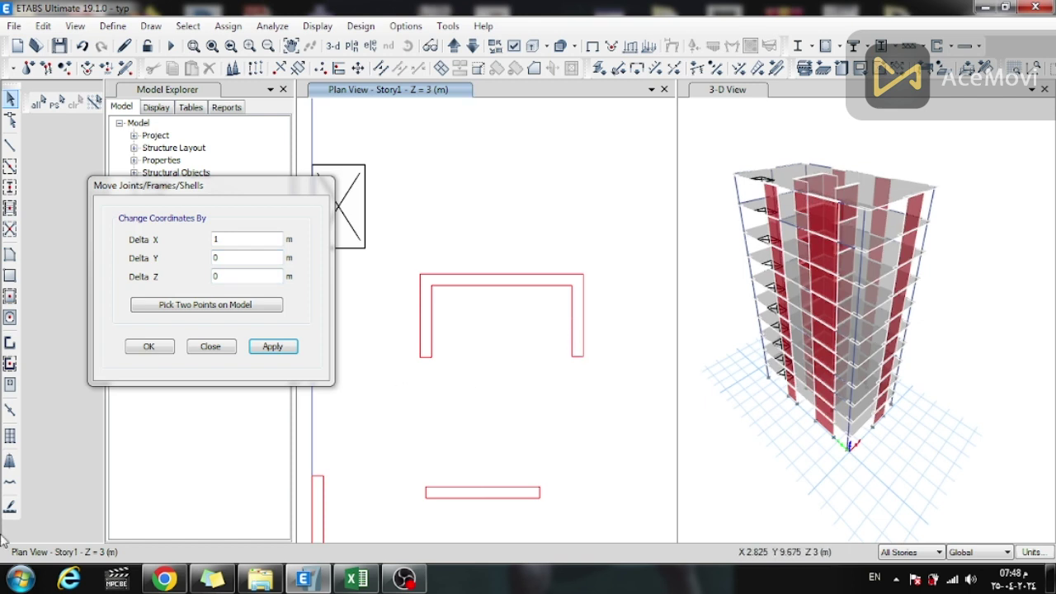
Lengthen both legs of the U-shaped core wall by moving their lower end joints -0.5 m in Y
left_click_drag(404, 367, 631, 350)
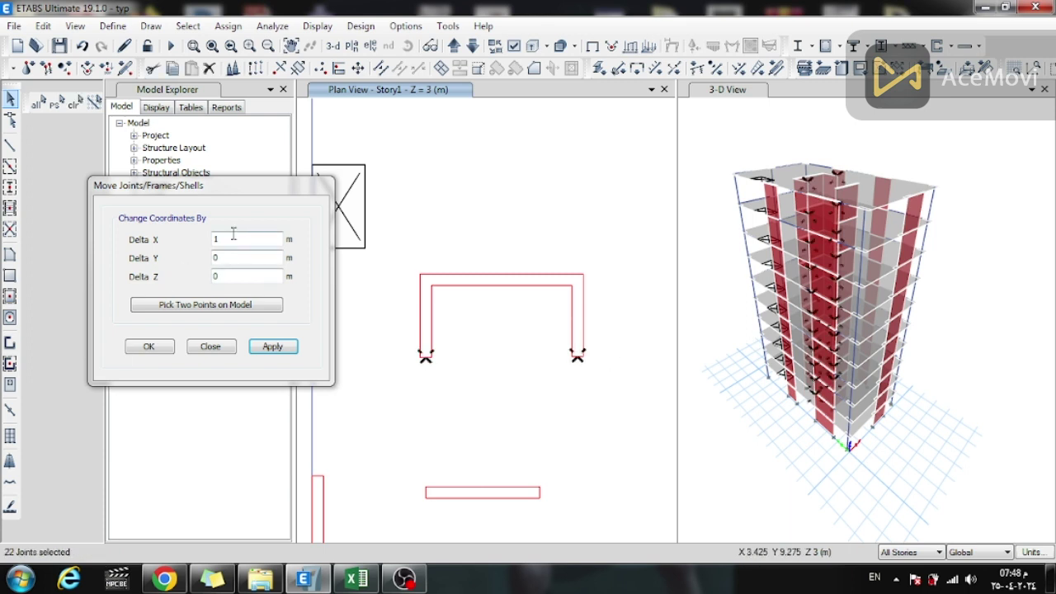
type("0")
key("Tab")
type("-.5")
left_click(273, 347)
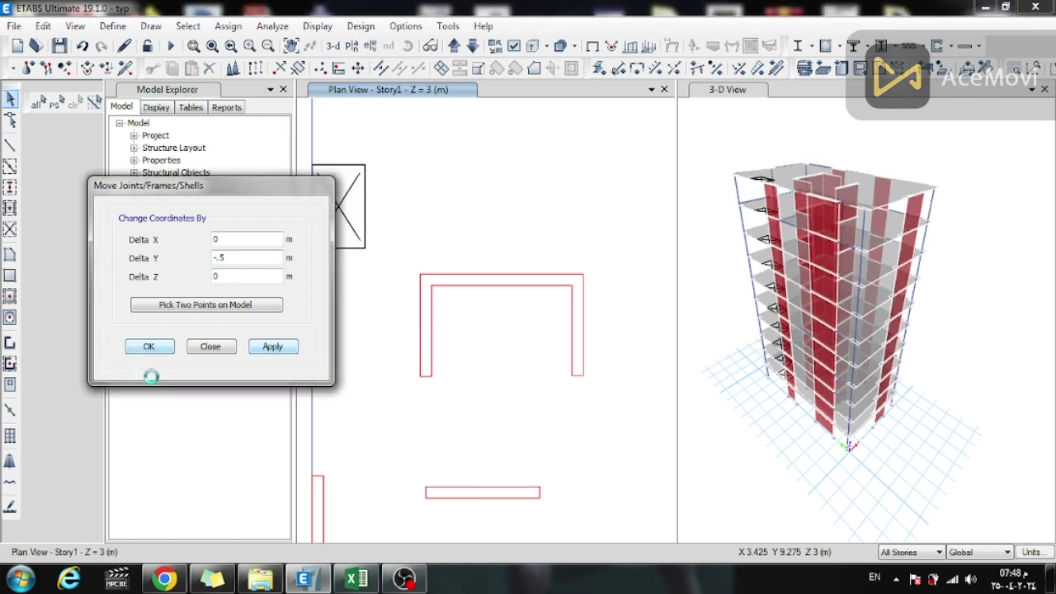
left_click(211, 347)
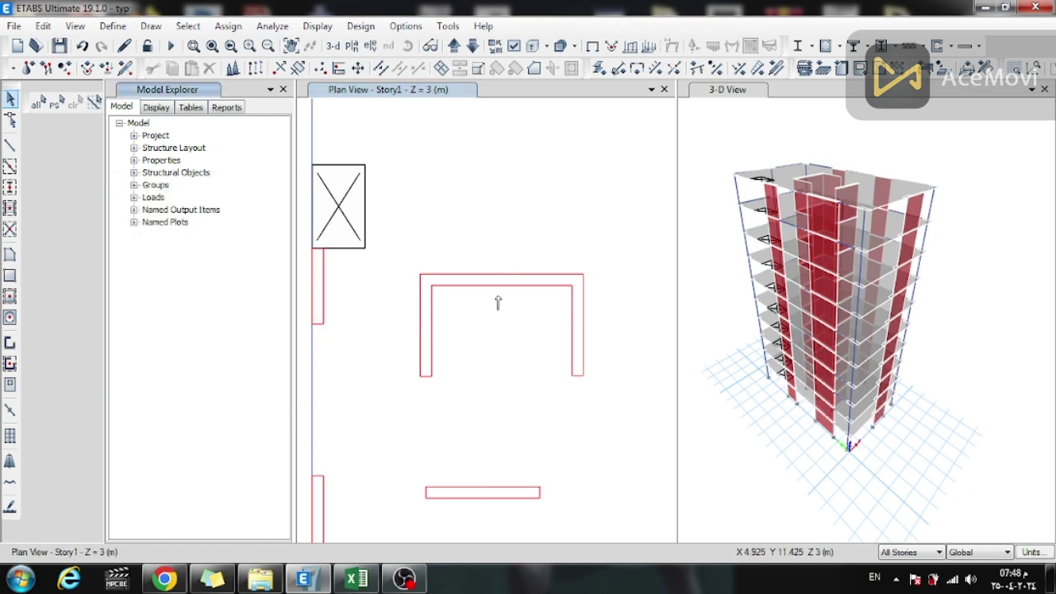
left_click(469, 234)
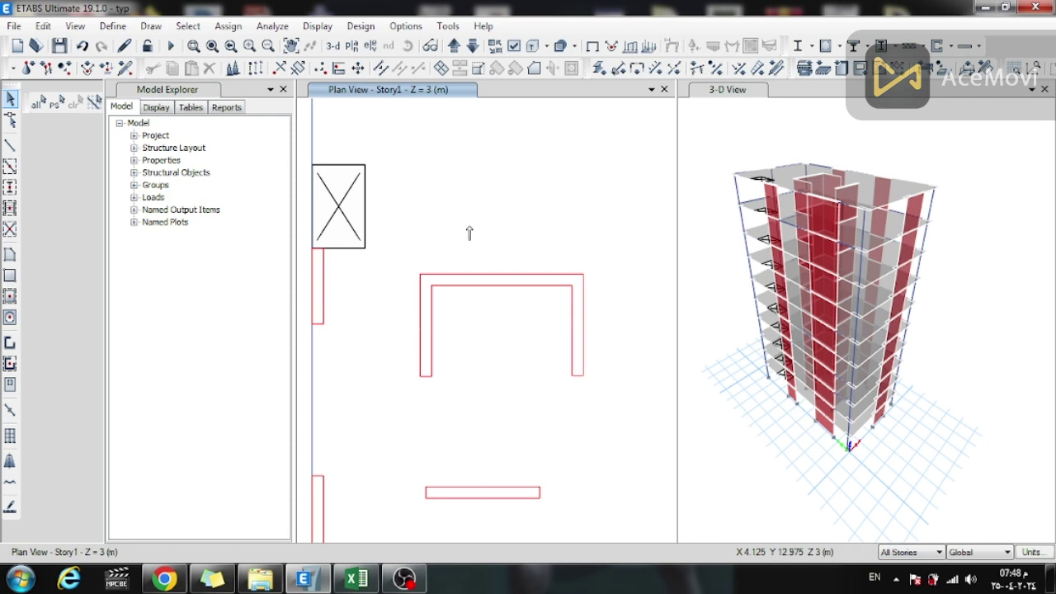
Assign section property w30 to the horizontal wall on the plan's lower edge
scroll(469, 233, "down", 2)
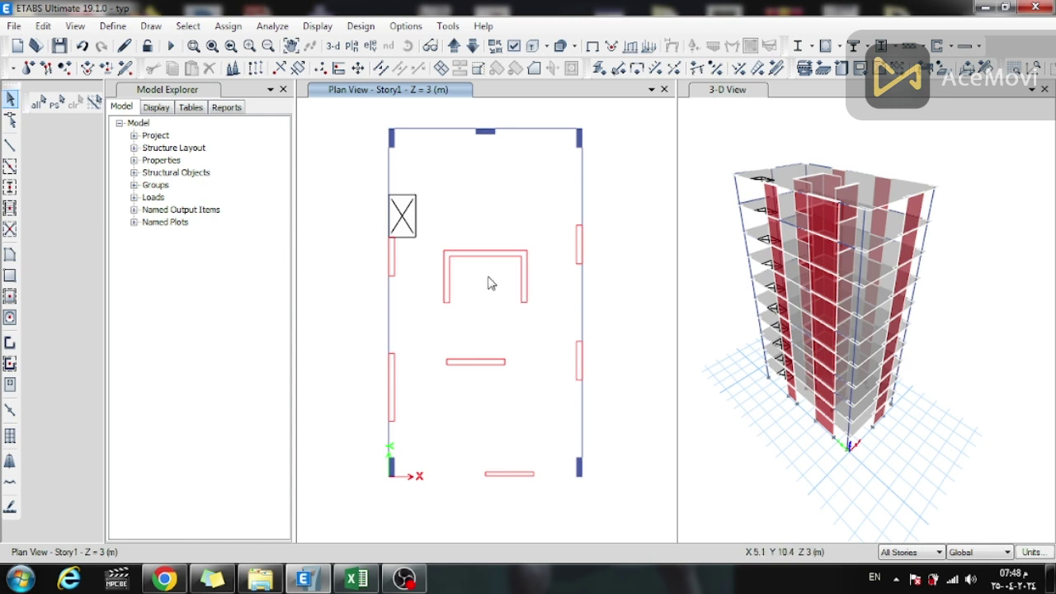
left_click(510, 475)
right_click(510, 475)
left_click(599, 196)
left_click(602, 208)
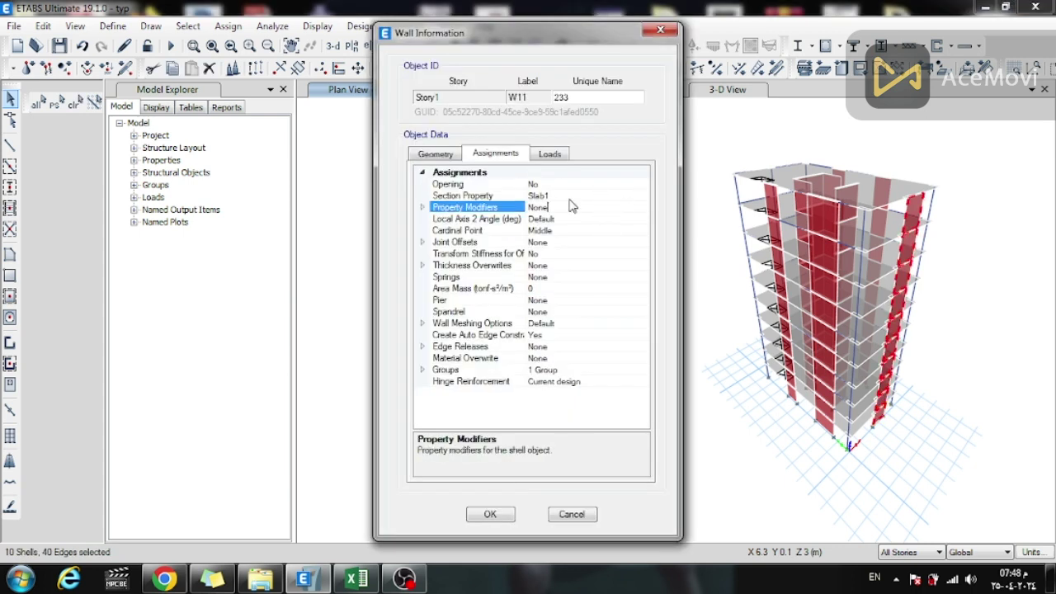
left_click(582, 195)
left_click(642, 195)
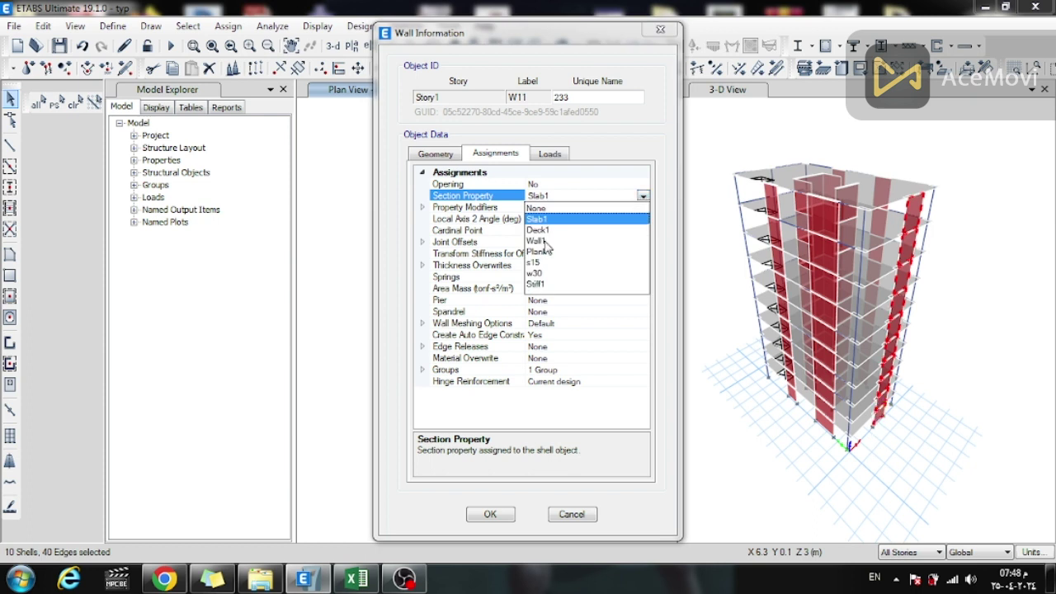
left_click(536, 273)
left_click(494, 515)
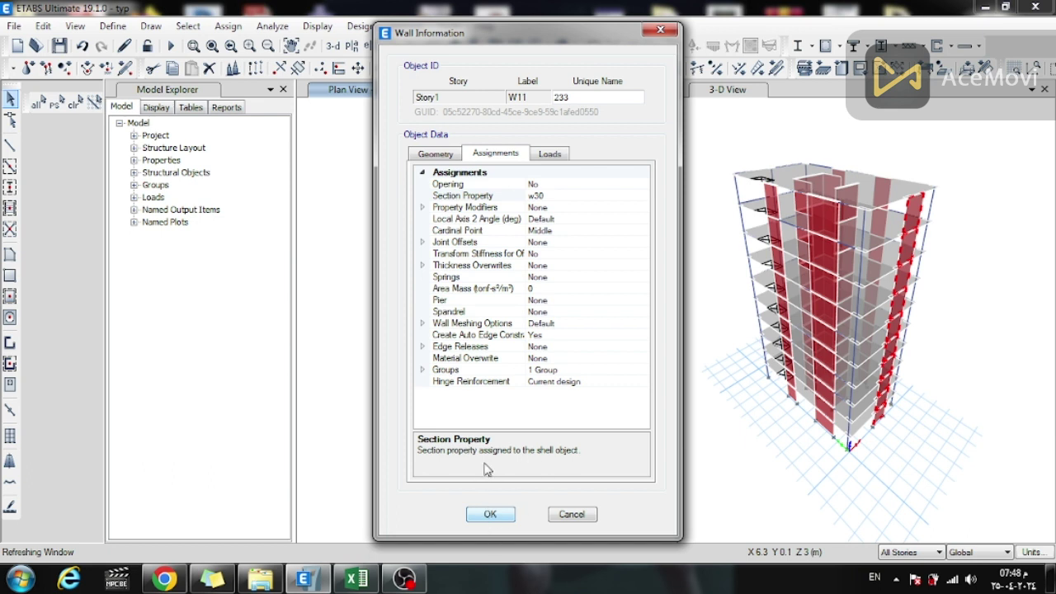
left_click(491, 514)
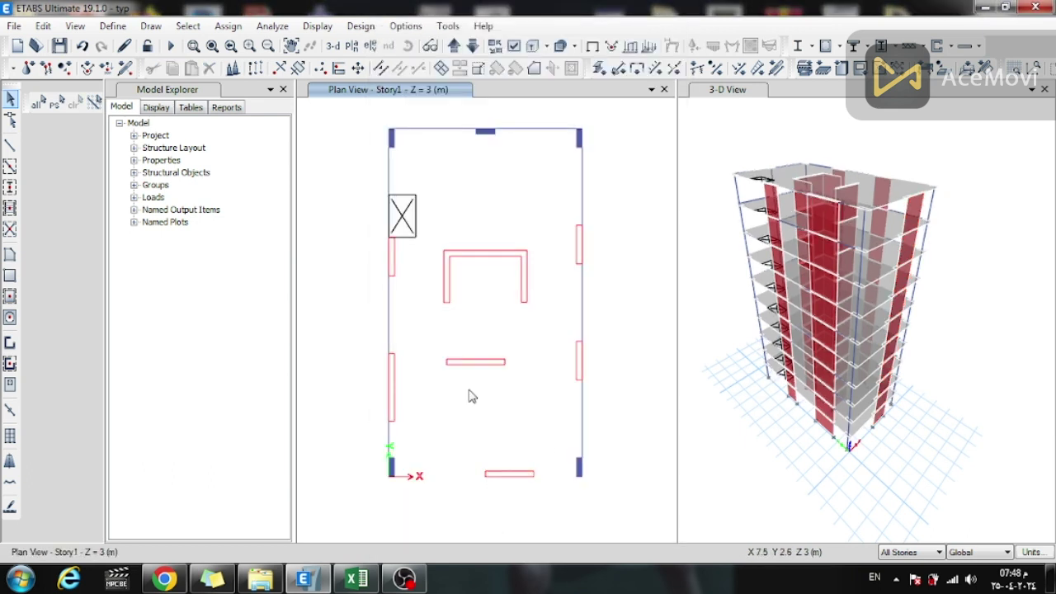
Define a new pier label named P7
left_click(112, 26)
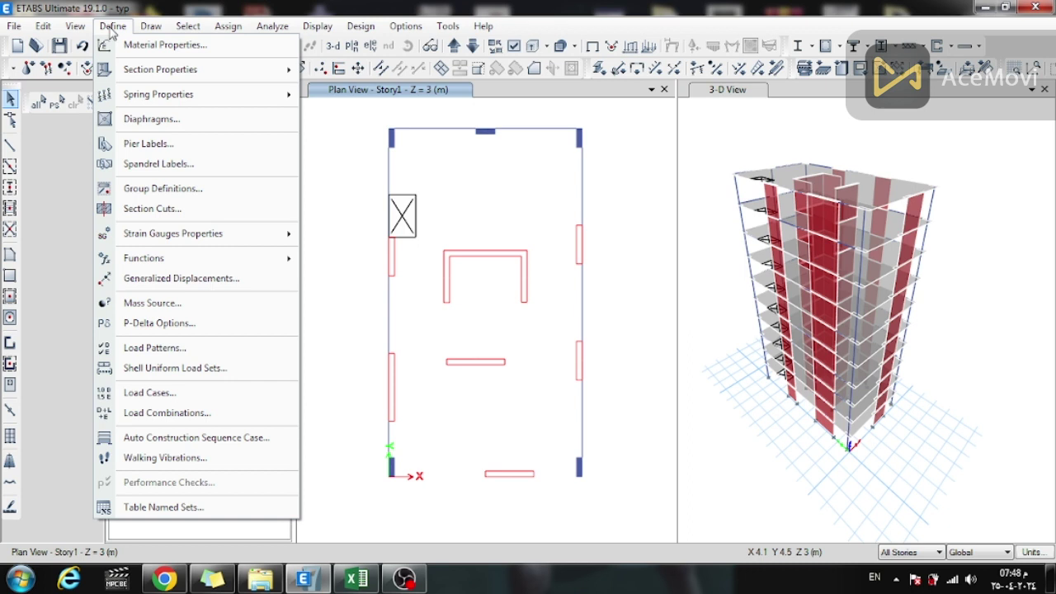
left_click(148, 144)
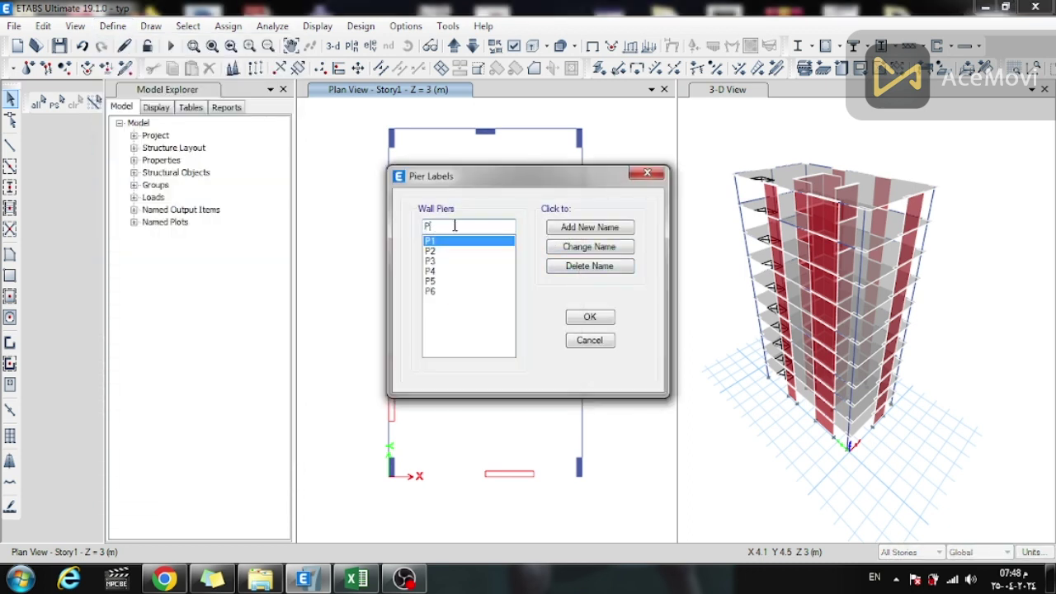
left_click(589, 228)
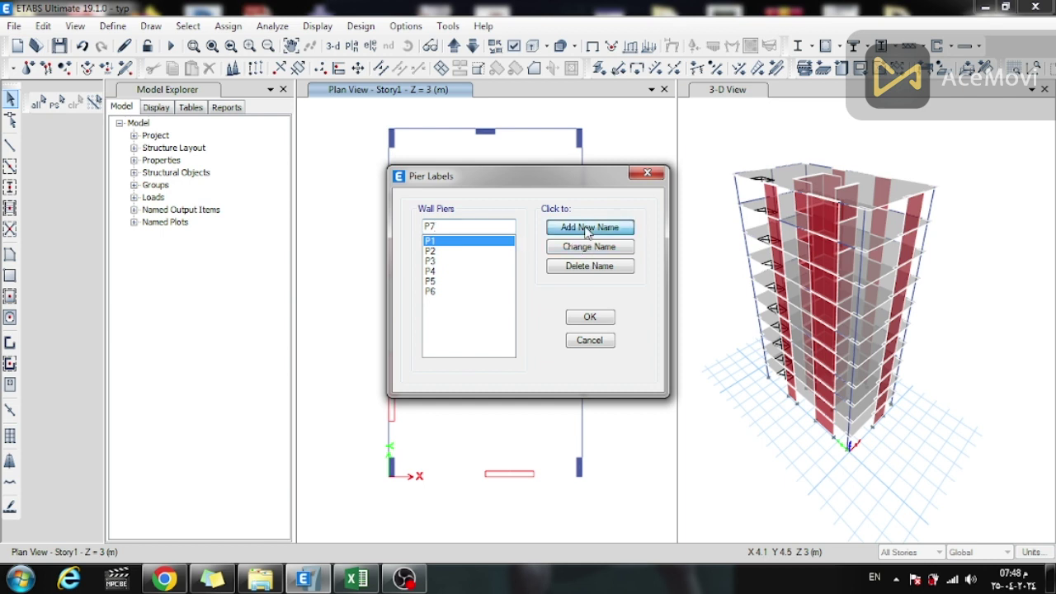
left_click(599, 322)
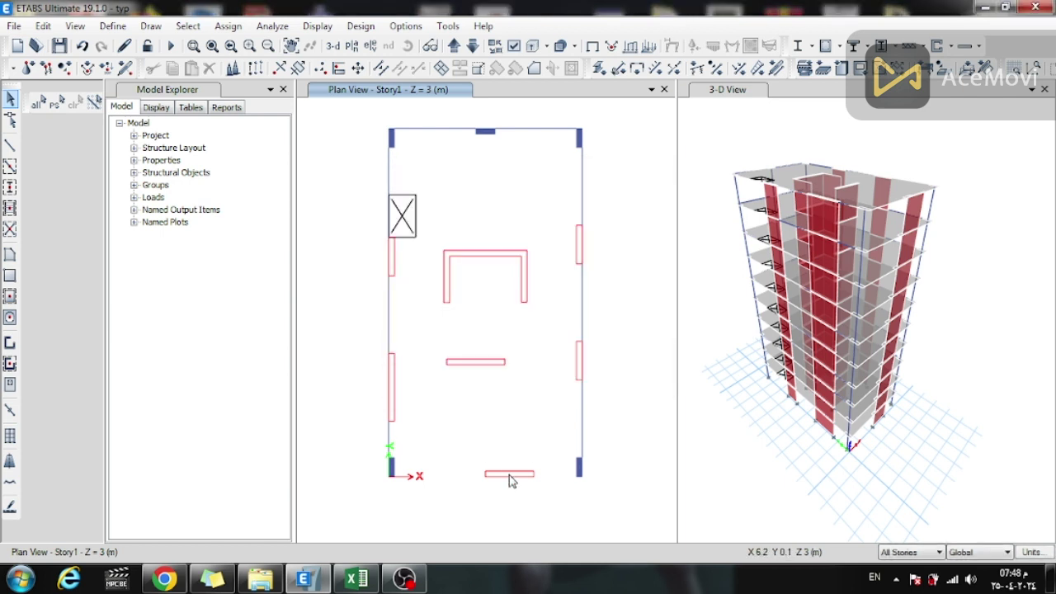
Assign pier label P7 to the wall on the plan's lower edge and clear the selection
left_click(510, 475)
right_click(511, 478)
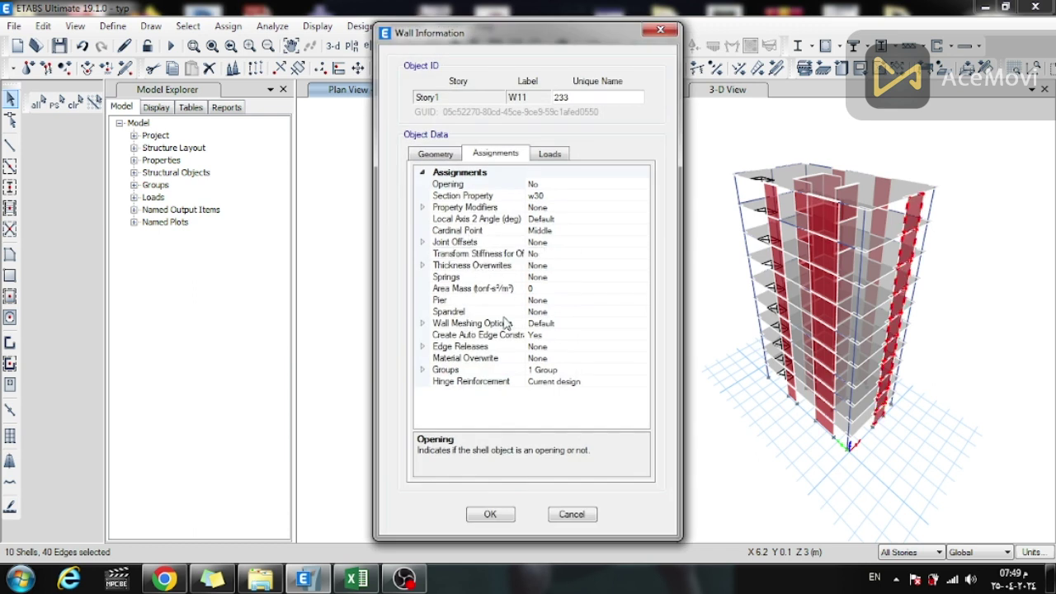
left_click(558, 289)
left_click(561, 300)
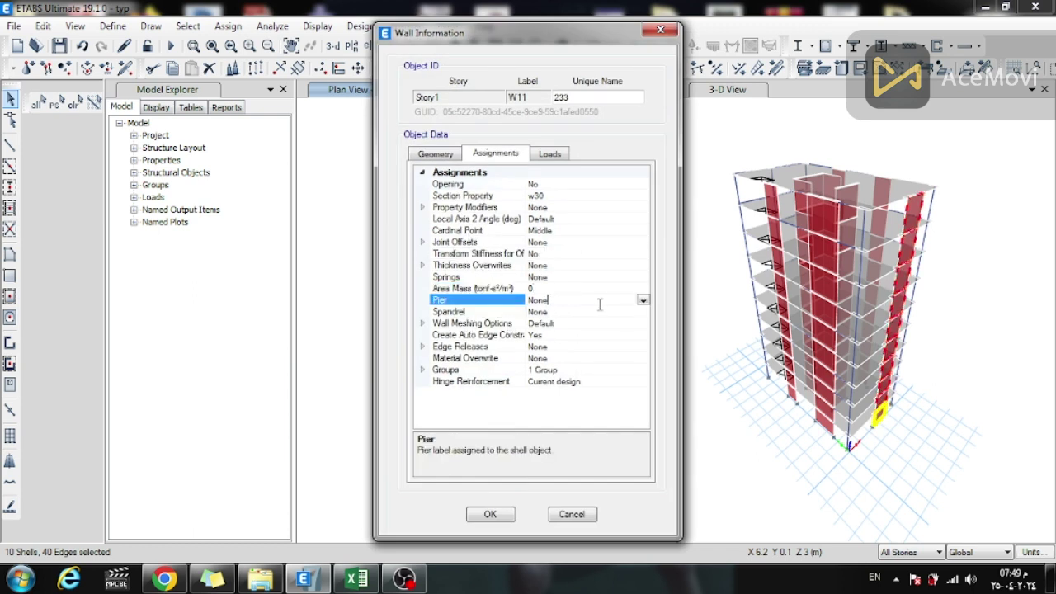
left_click(642, 301)
left_click(536, 388)
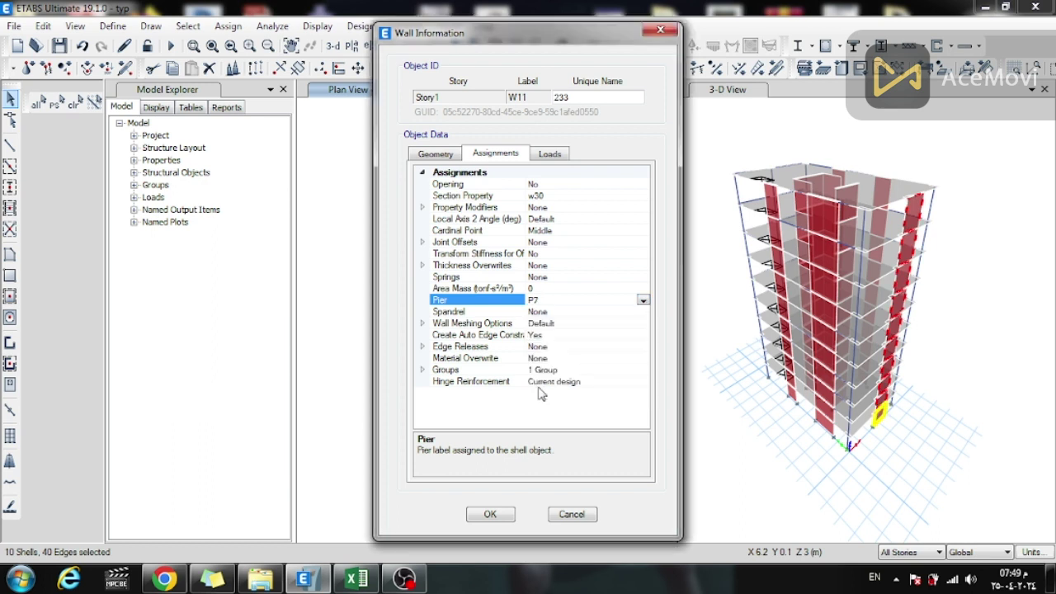
left_click(493, 514)
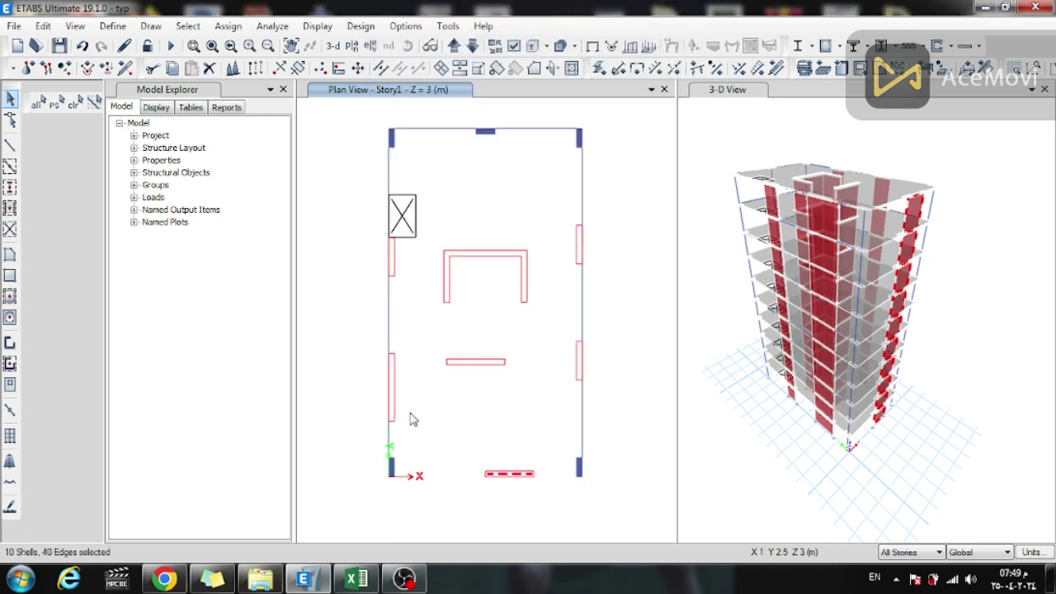
left_click(442, 429)
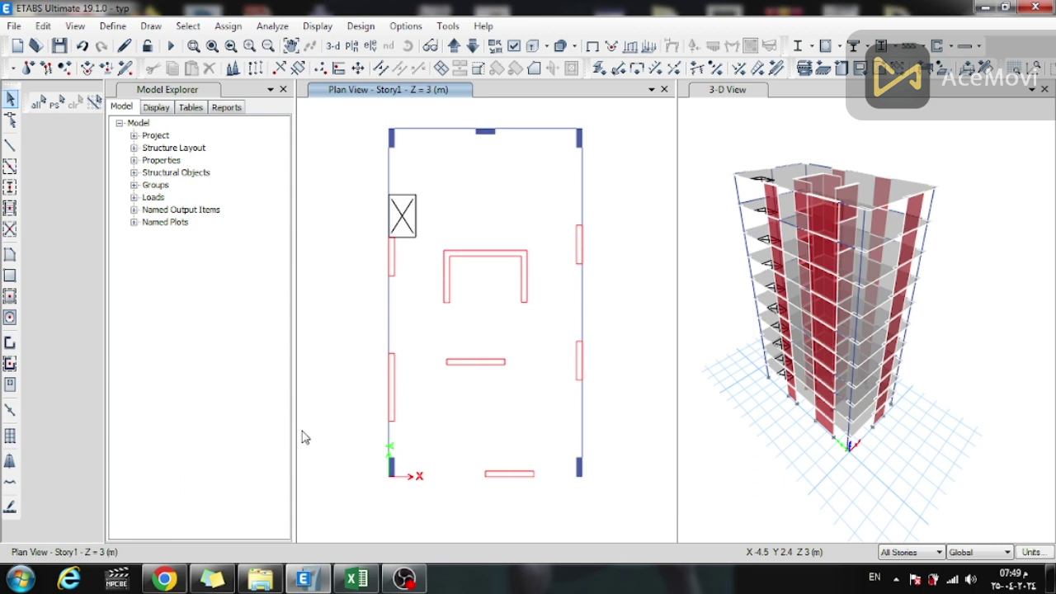
Run the analysis of the modified model
left_click(171, 46)
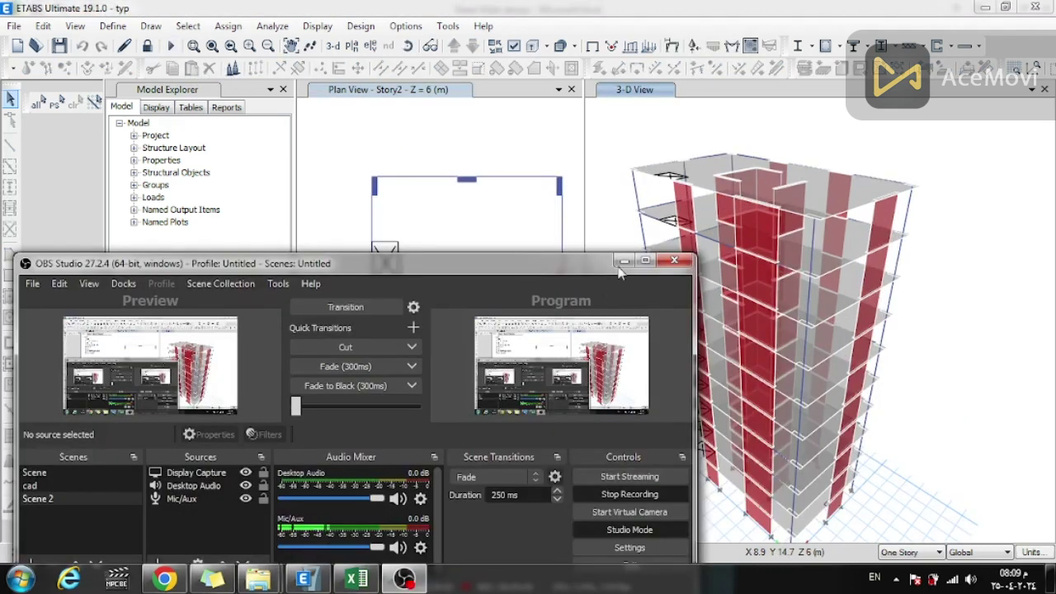
left_click(656, 251)
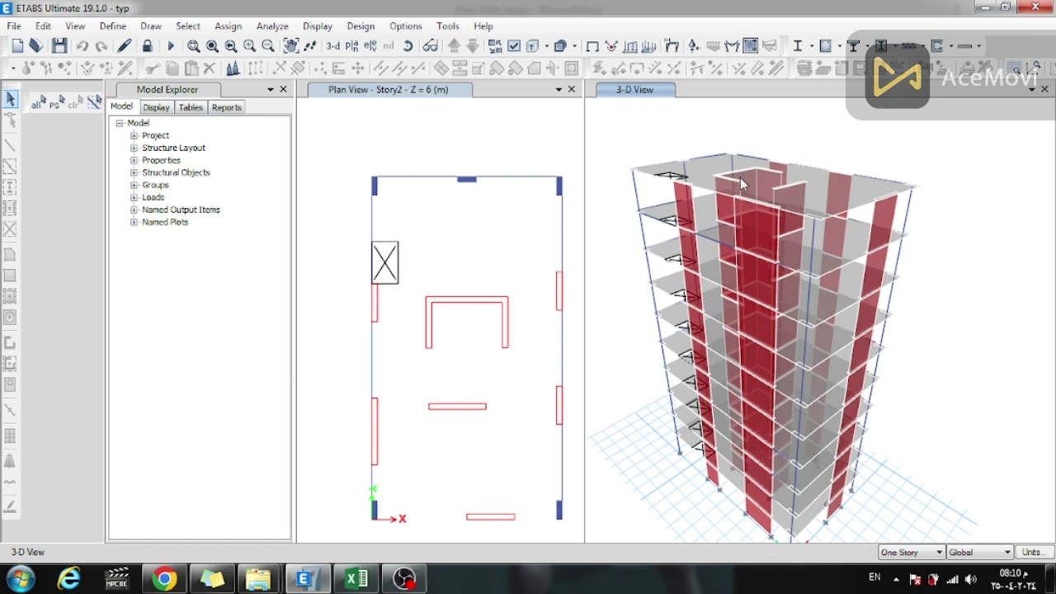
Select the walls of piers P1 to P7 on all stories and display only those in the 3-D view
left_click(188, 26)
mouse_move(226, 47)
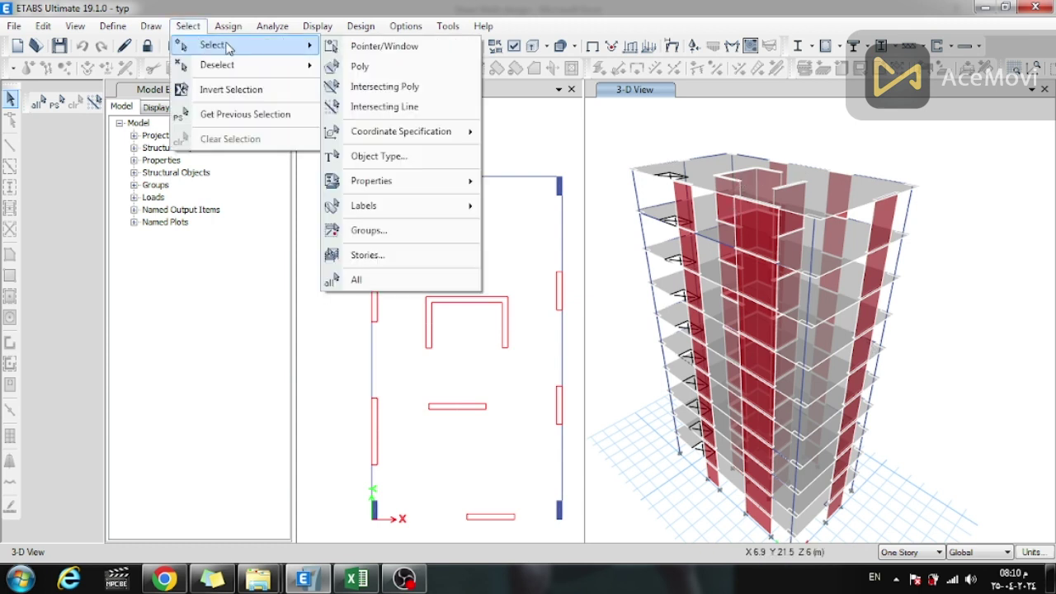
mouse_move(421, 207)
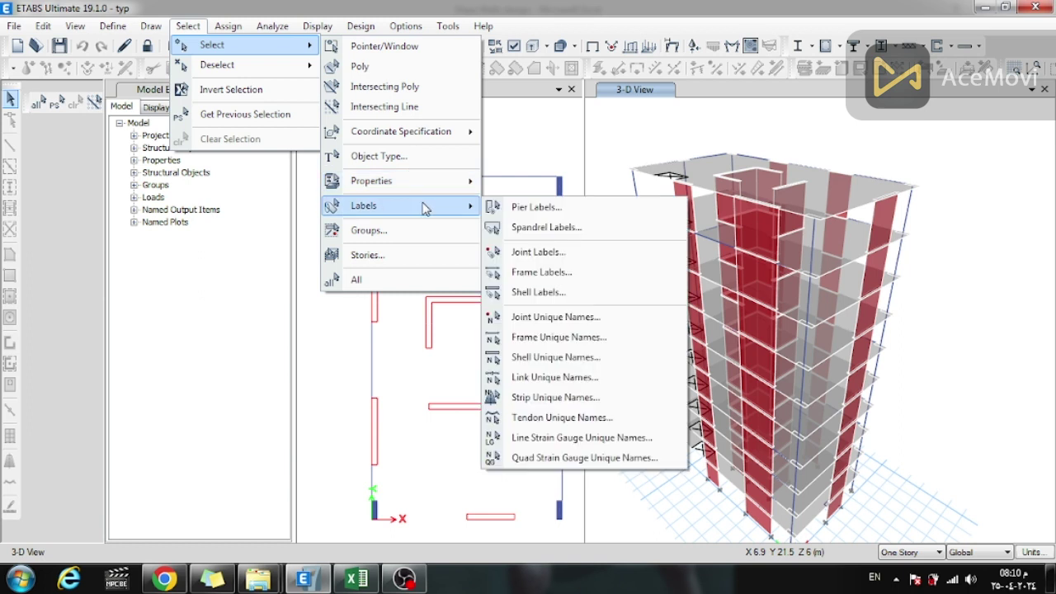
left_click(528, 207)
left_click_drag(459, 209, 450, 319)
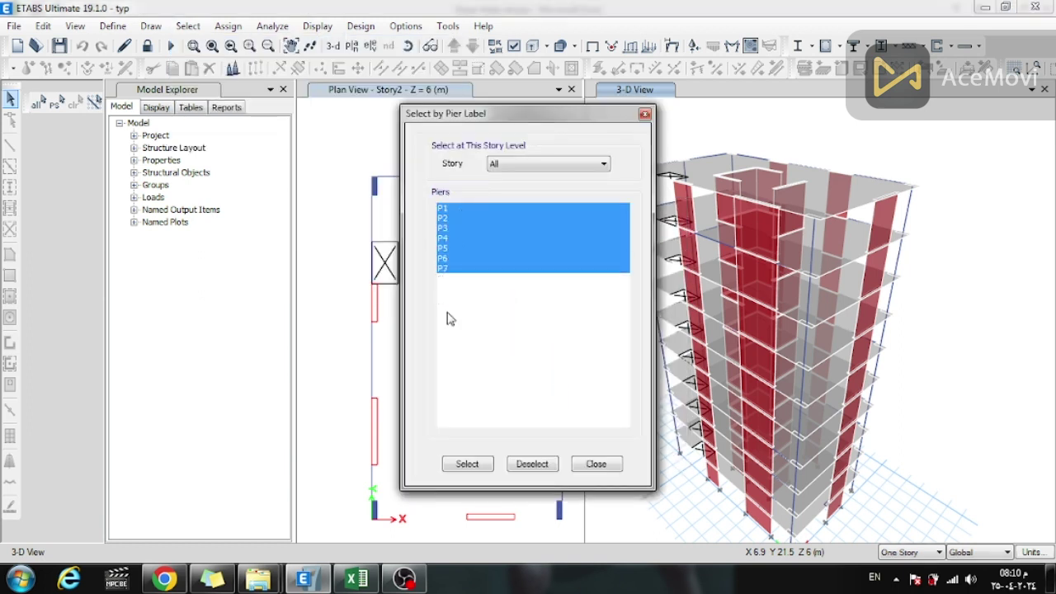
left_click(478, 467)
right_click(843, 135)
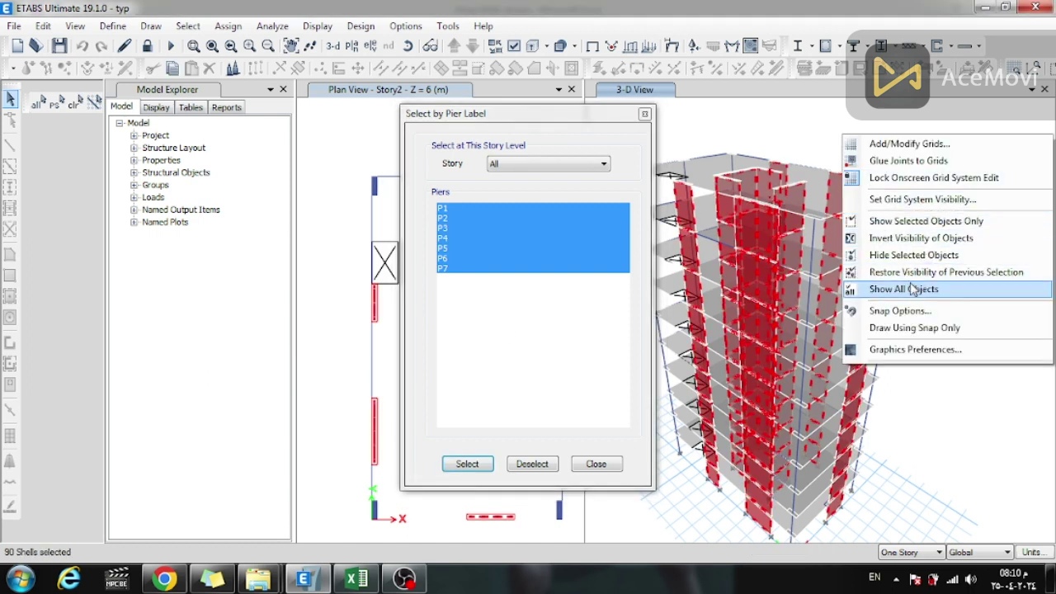
left_click(922, 223)
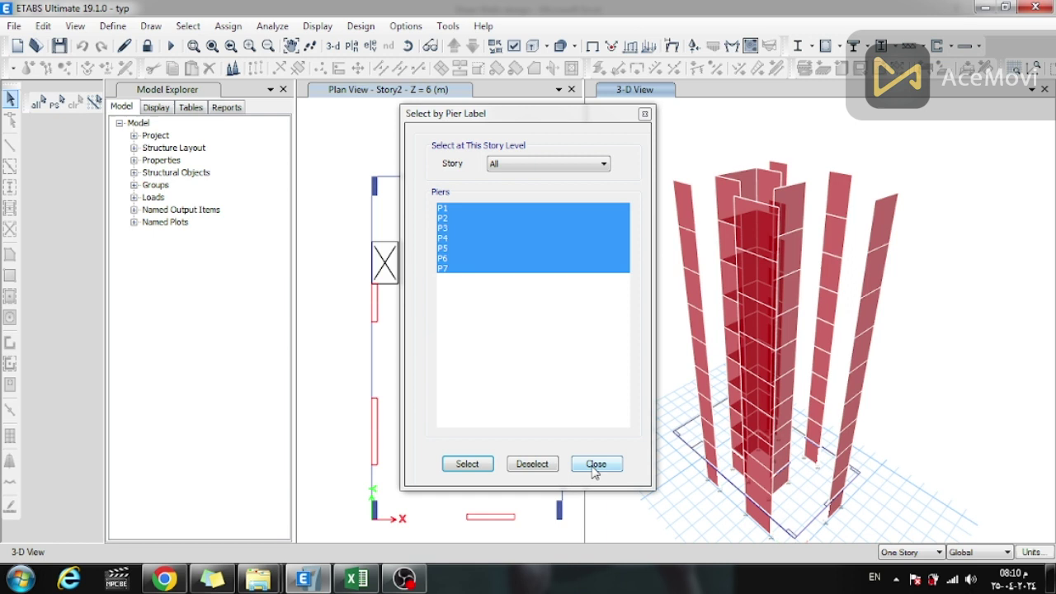
left_click(594, 464)
Select all displayed shear walls and set the rebar material to fy40 in the shear wall design preferences
left_click_drag(964, 111, 612, 555)
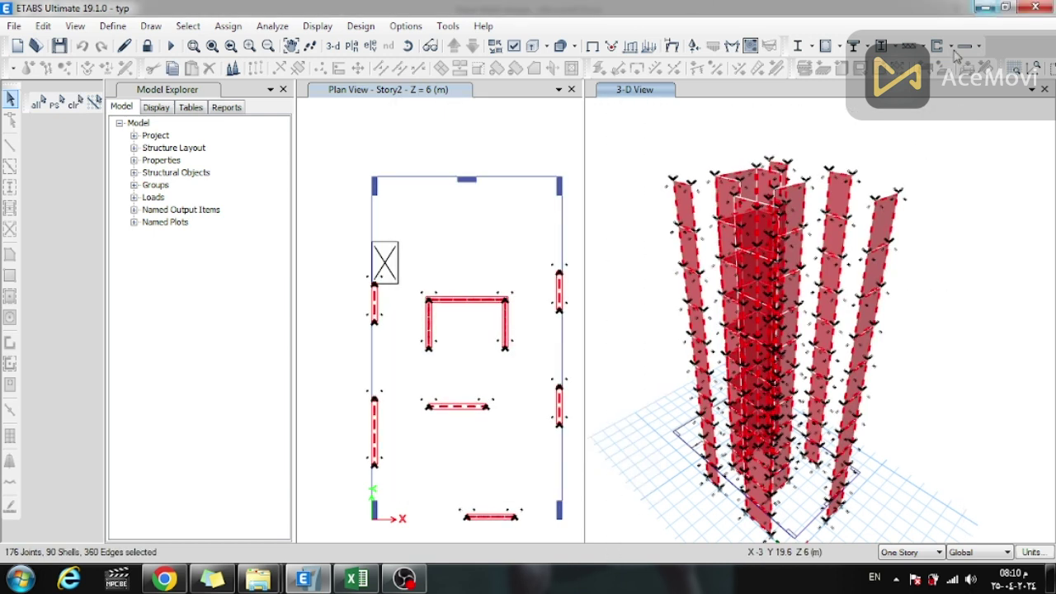
left_click(367, 33)
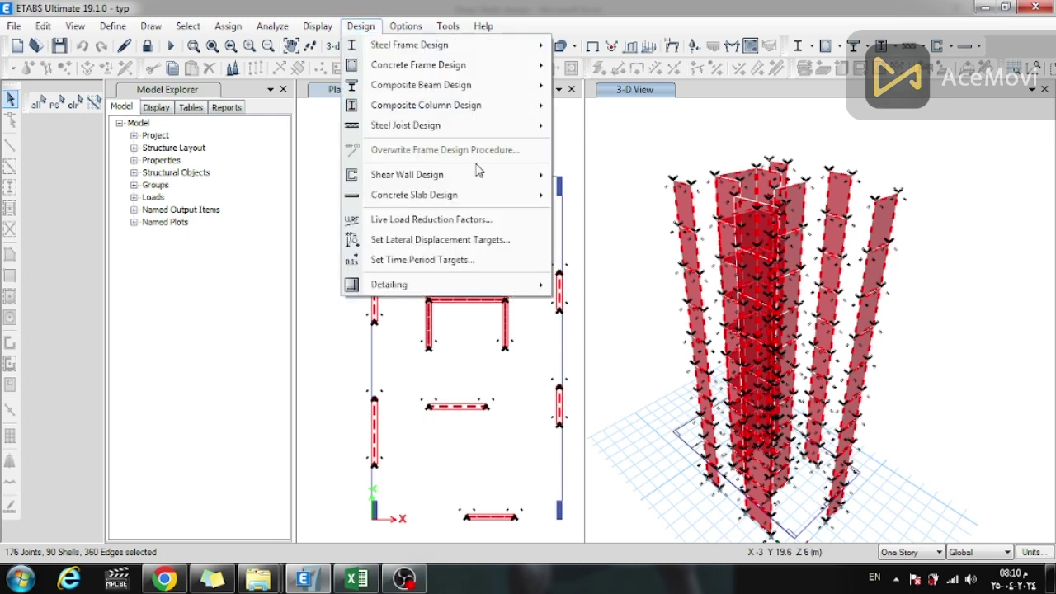
mouse_move(483, 176)
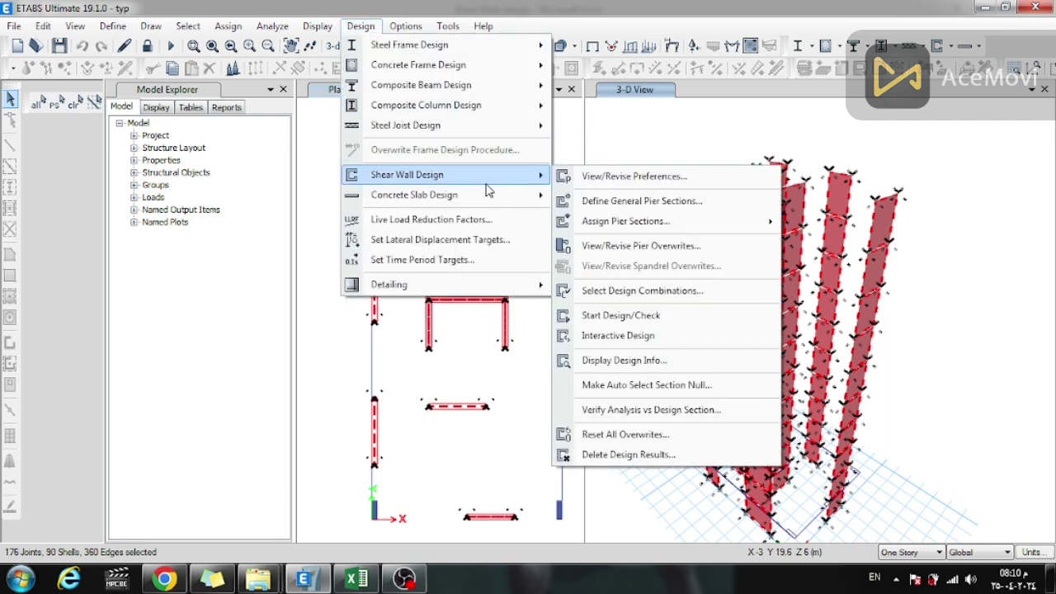
left_click(600, 177)
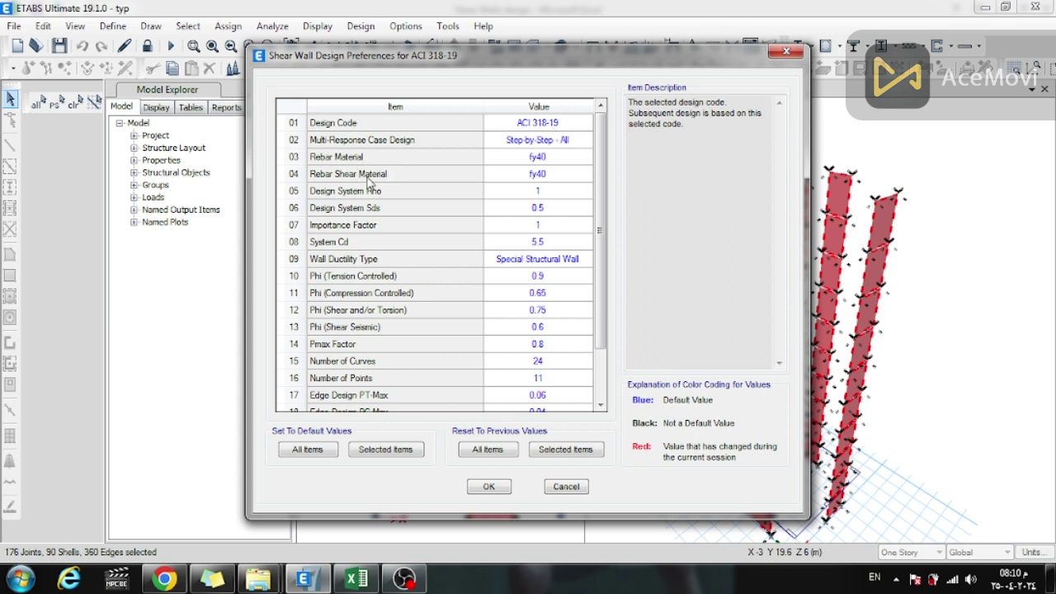
left_click(569, 158)
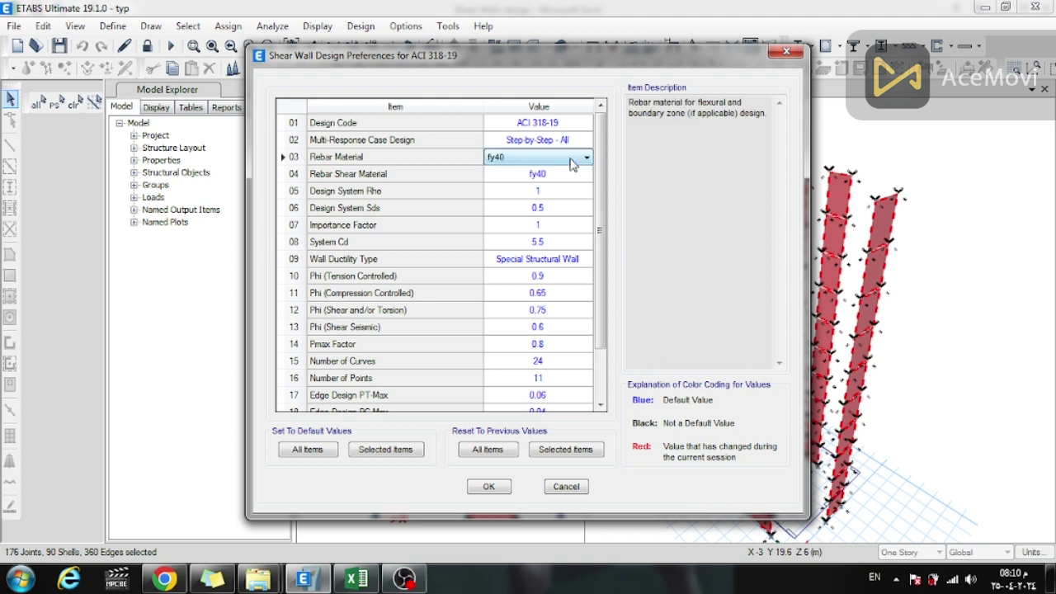
left_click(570, 158)
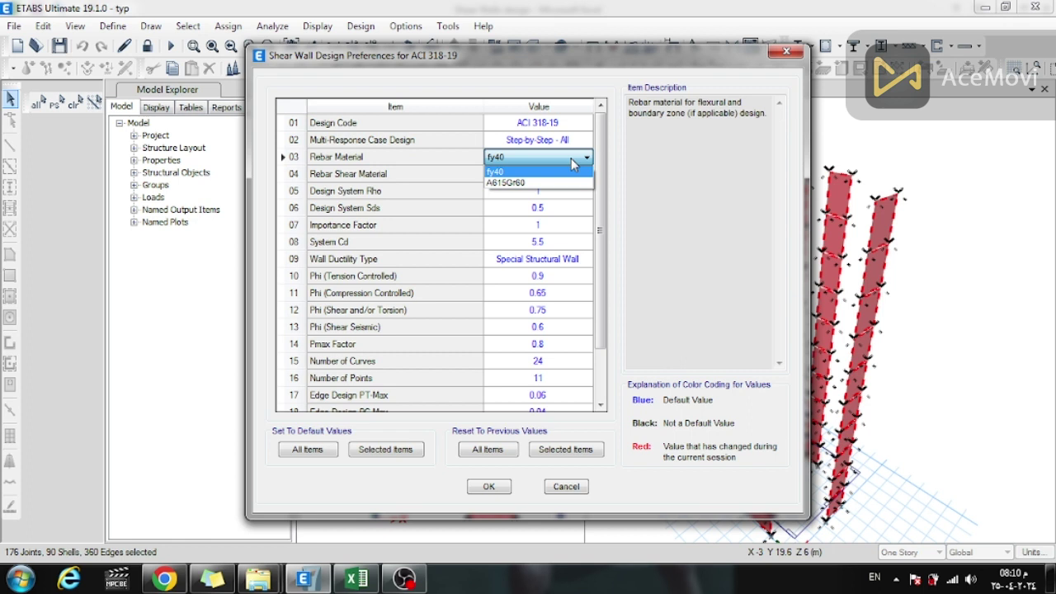
left_click(532, 172)
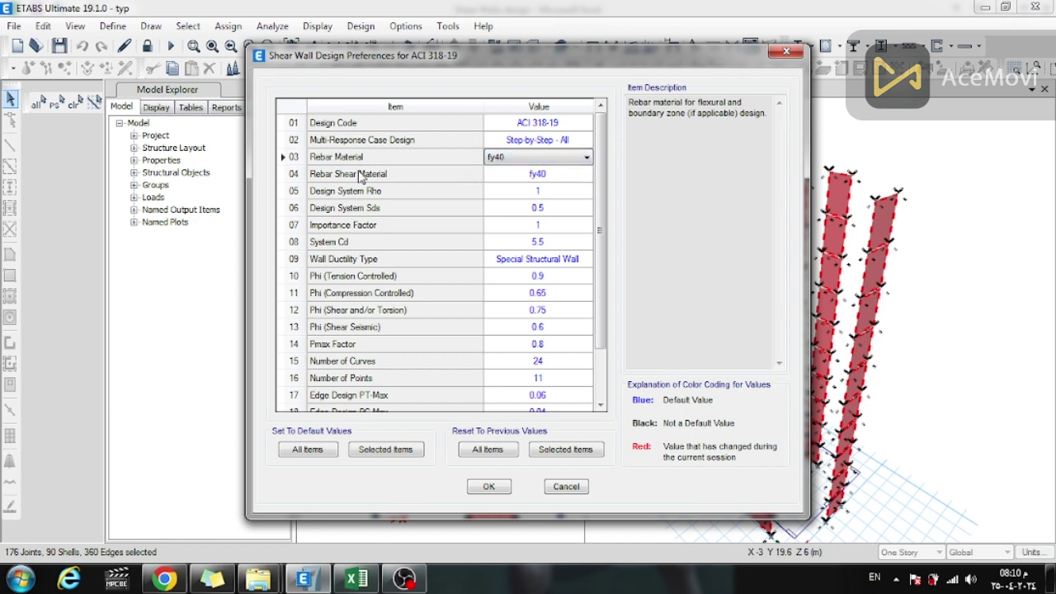
Set the rebar shear material to fy40 and accept the shear wall design preferences
left_click(561, 175)
left_click(551, 175)
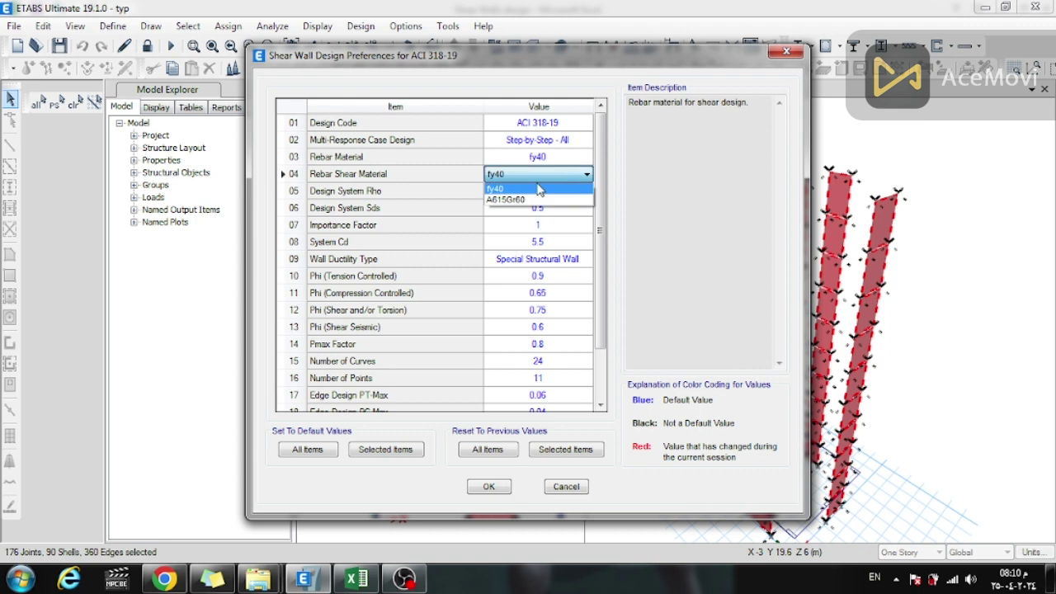
left_click(538, 189)
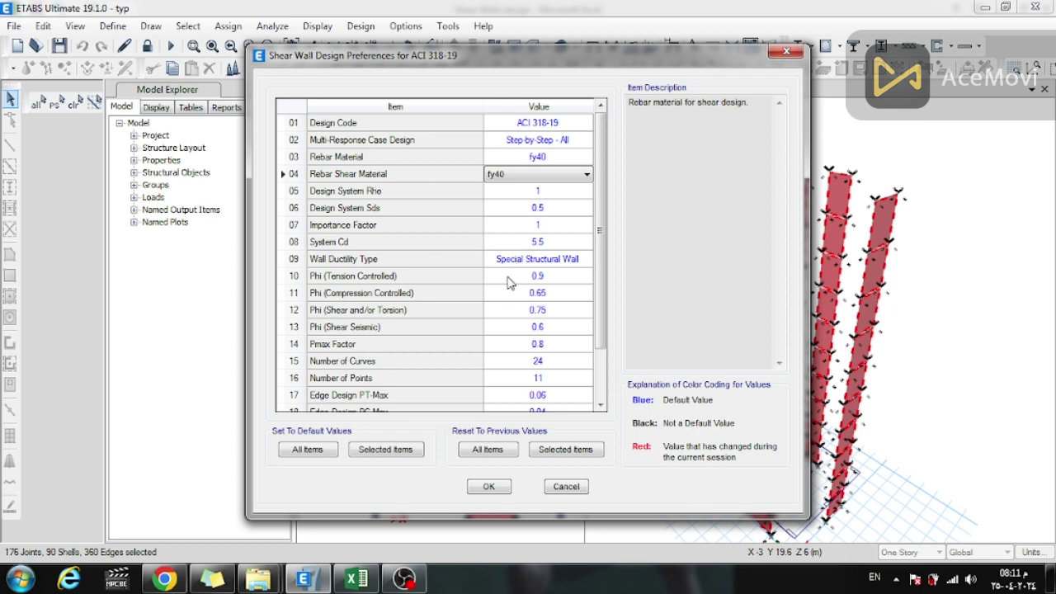
left_click(601, 373)
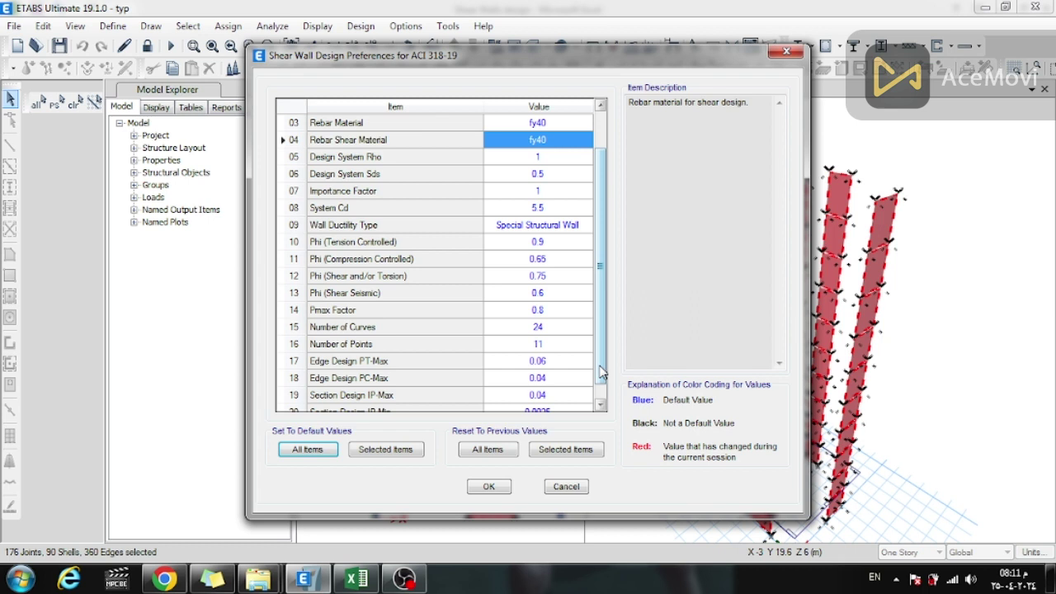
left_click(601, 373)
left_click(490, 490)
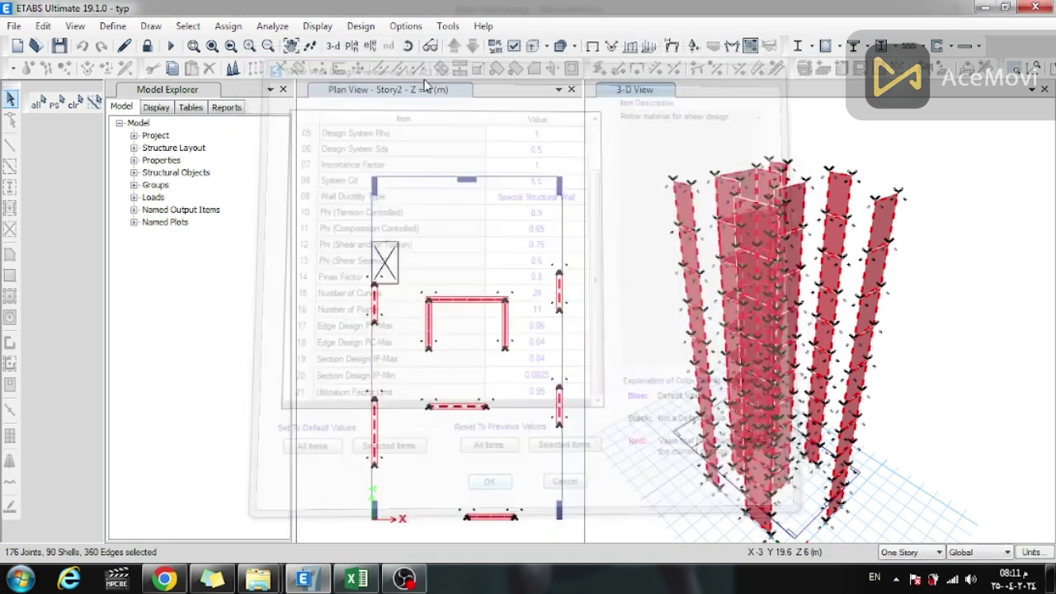
Add all available load combinations to the design combinations for the shear wall design
left_click(316, 25)
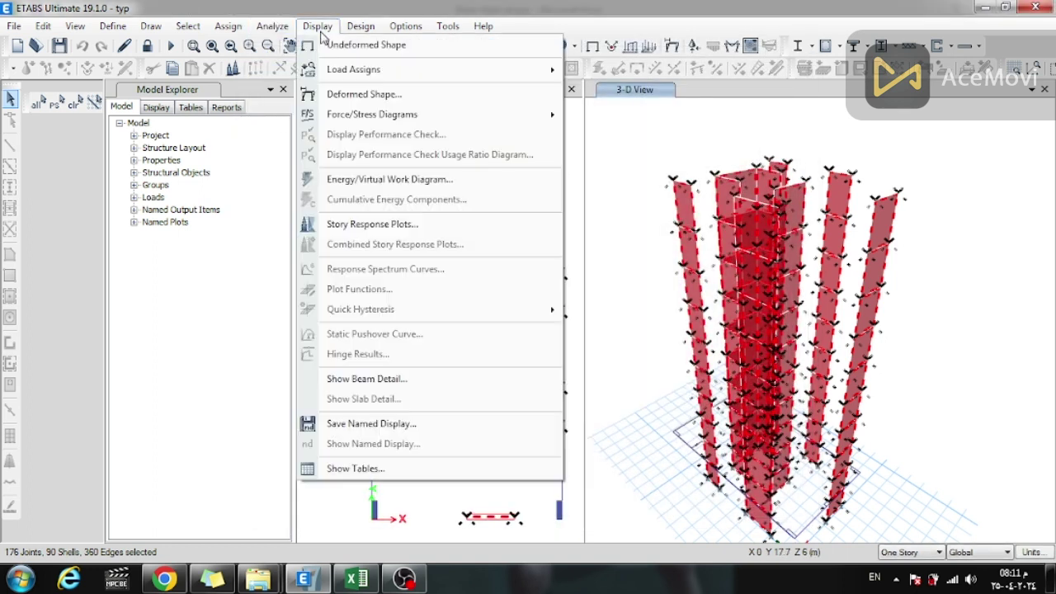
left_click(360, 26)
mouse_move(494, 180)
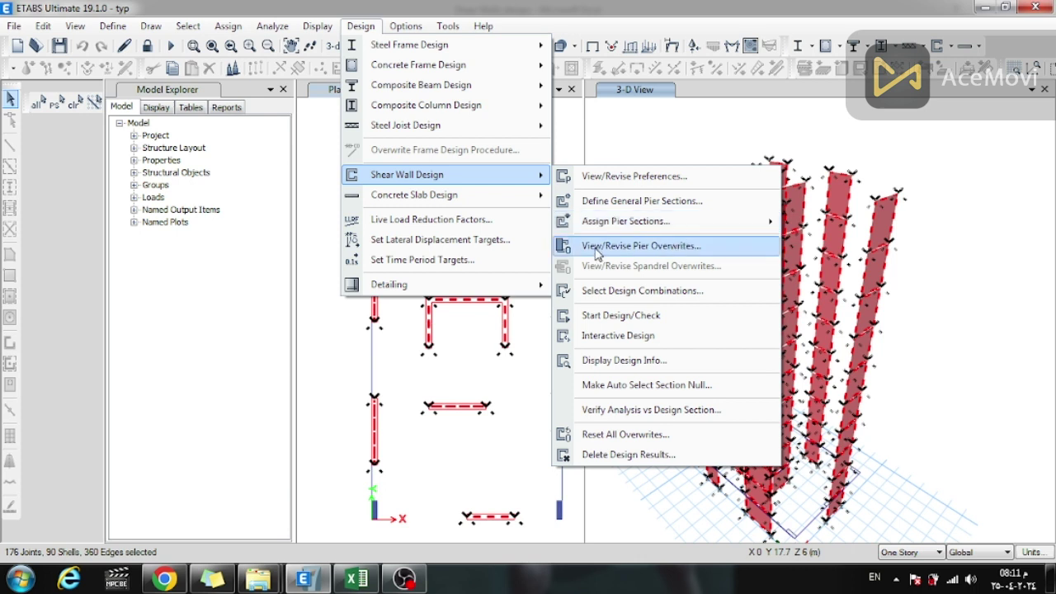
left_click(635, 293)
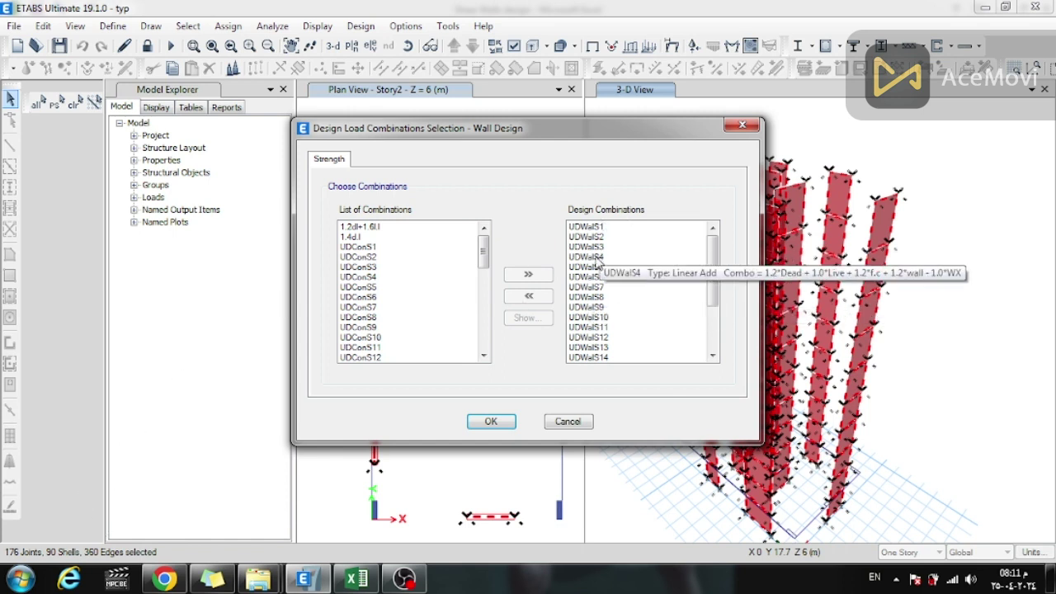
left_click(381, 228)
left_click_drag(381, 228, 367, 437)
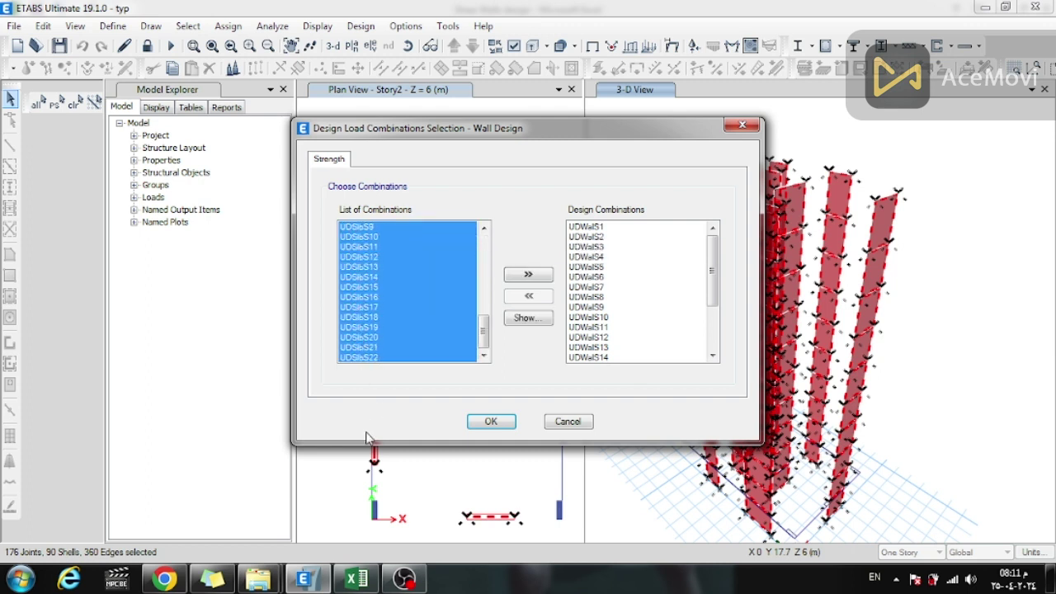
left_click(536, 277)
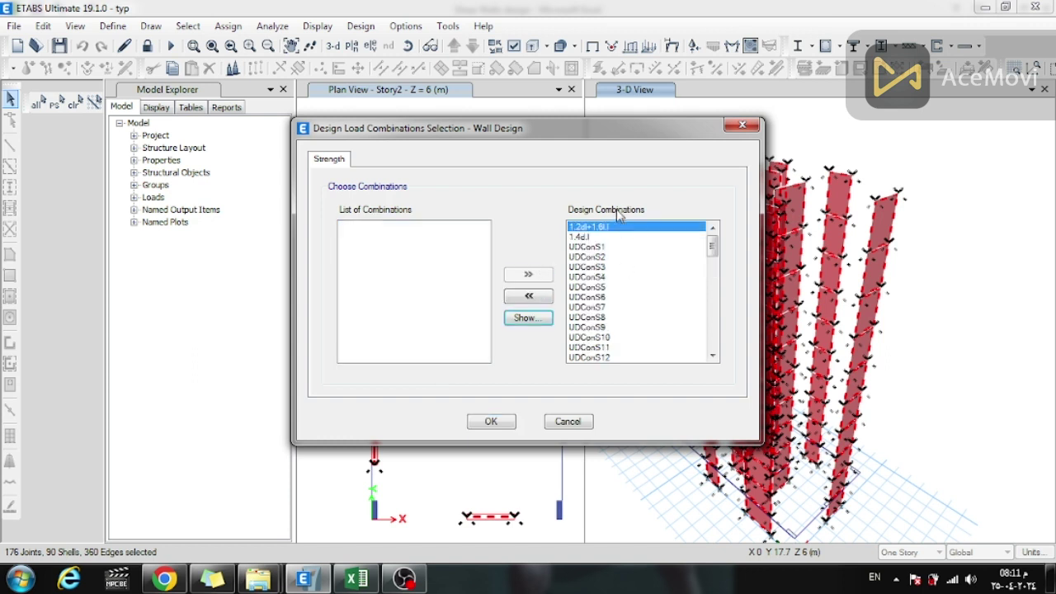
left_click(490, 421)
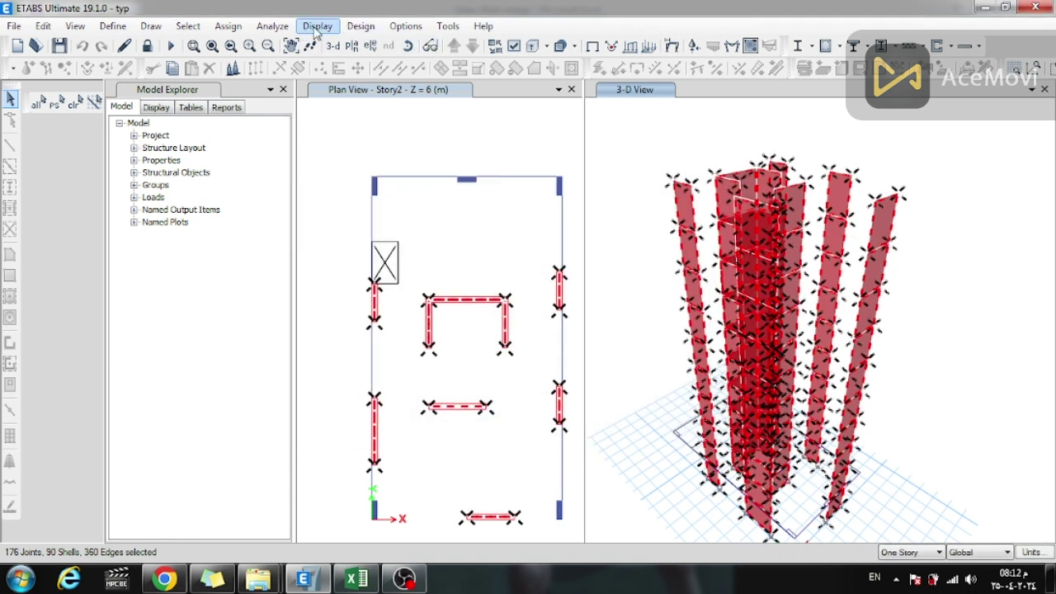
Assign uniform reinforcing to the selected piers with material con, size 6 bars, 0.25 m spacing and reinforcement to be designed
left_click(362, 29)
mouse_move(483, 179)
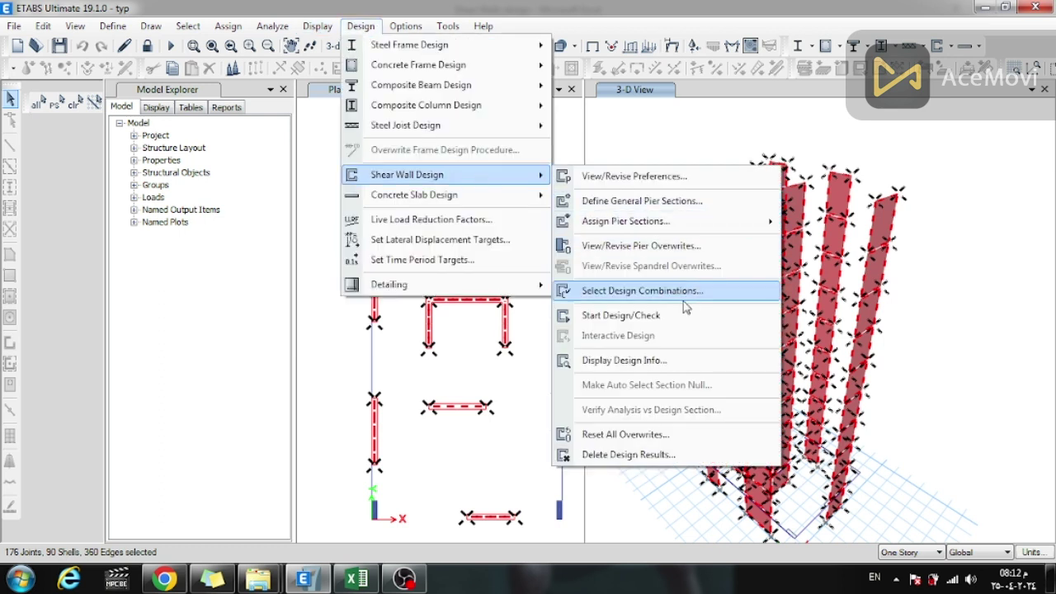
mouse_move(646, 230)
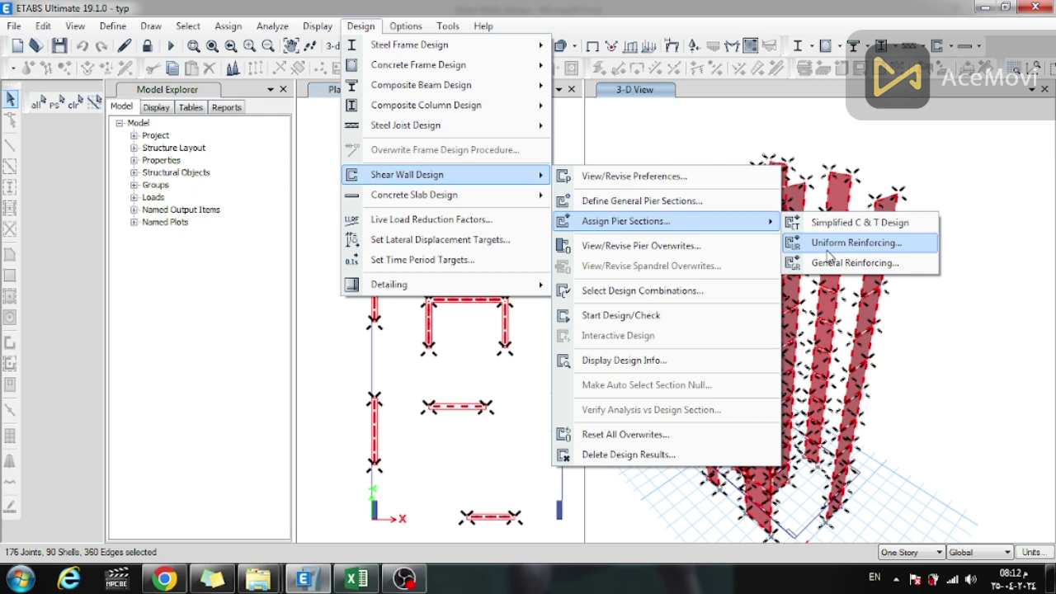
left_click(827, 251)
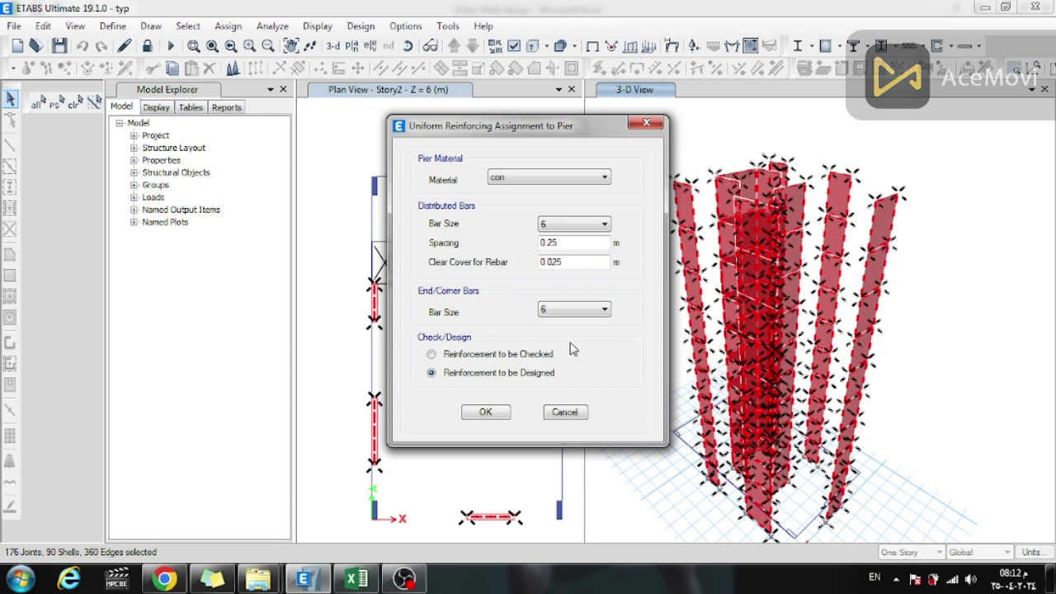
left_click(486, 412)
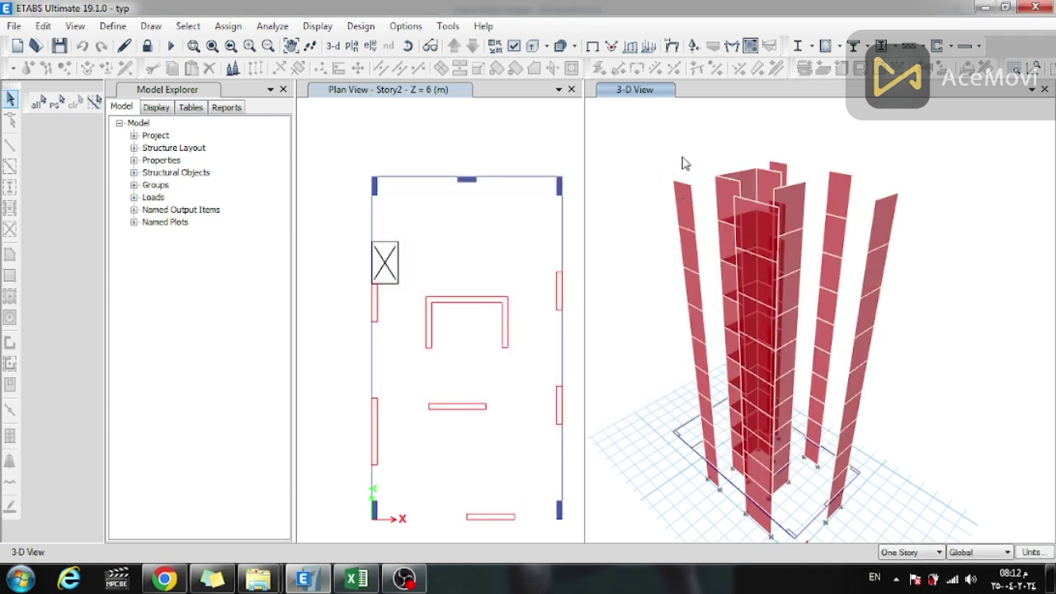
Run the shear wall design for the piers
left_click(322, 27)
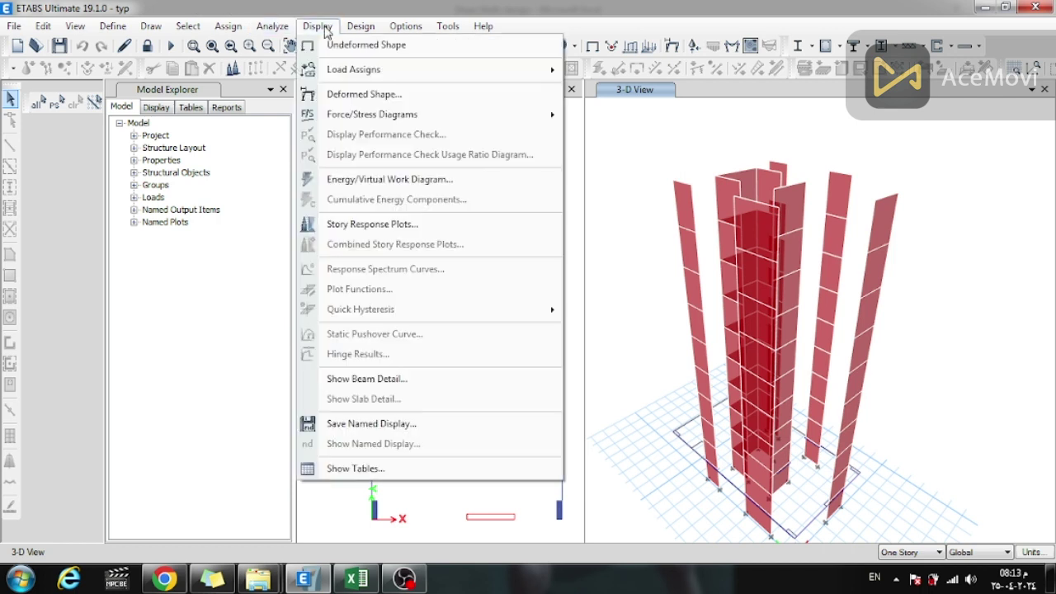
mouse_move(361, 26)
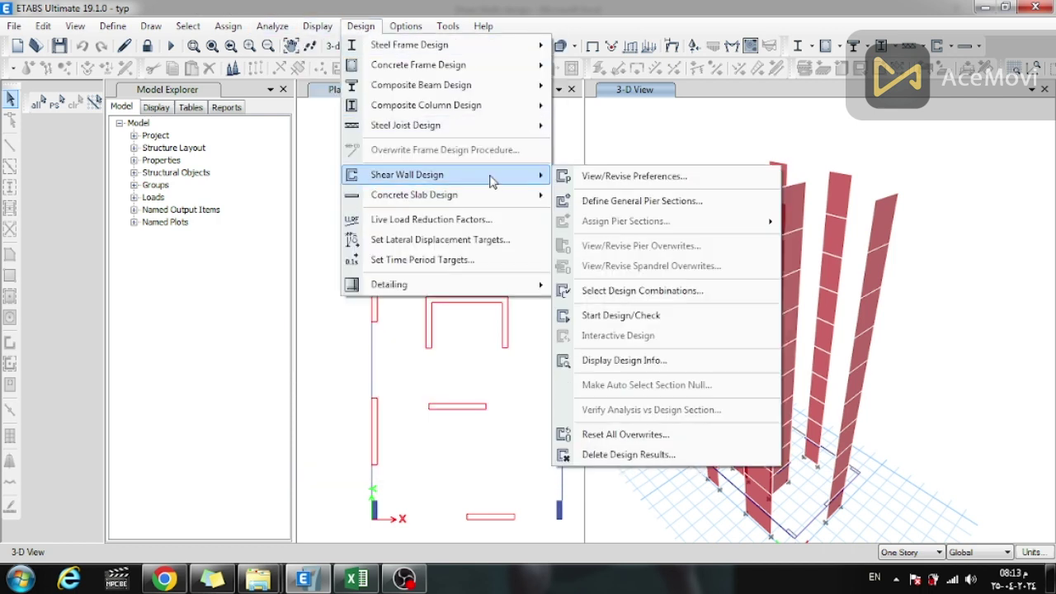
left_click(625, 317)
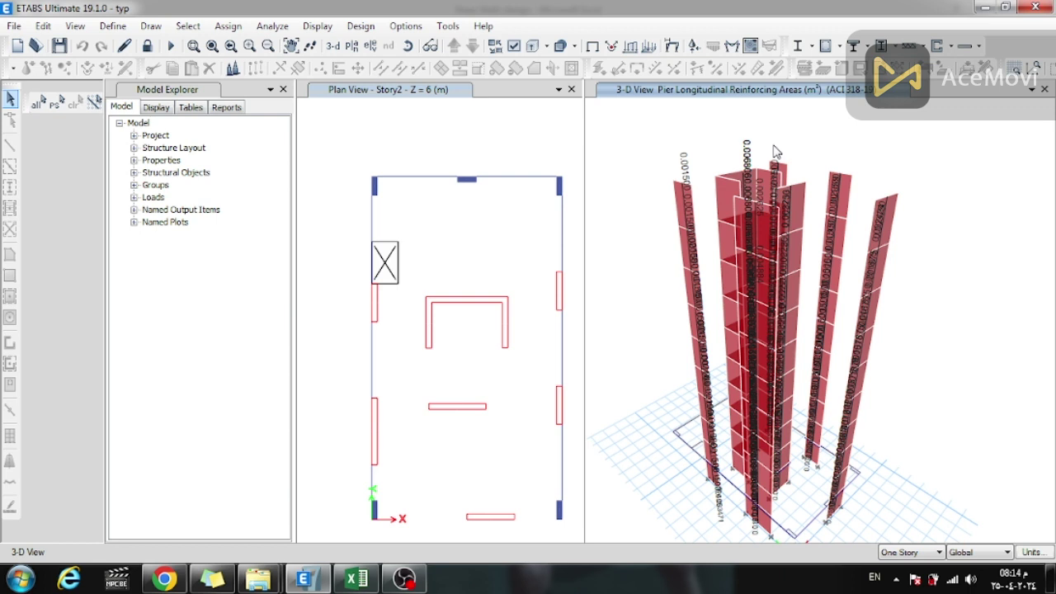
Switch to the Shear Walls design workbook in Excel and examine pier P1's longitudinal and transverse reinforcement cells
left_click(356, 580)
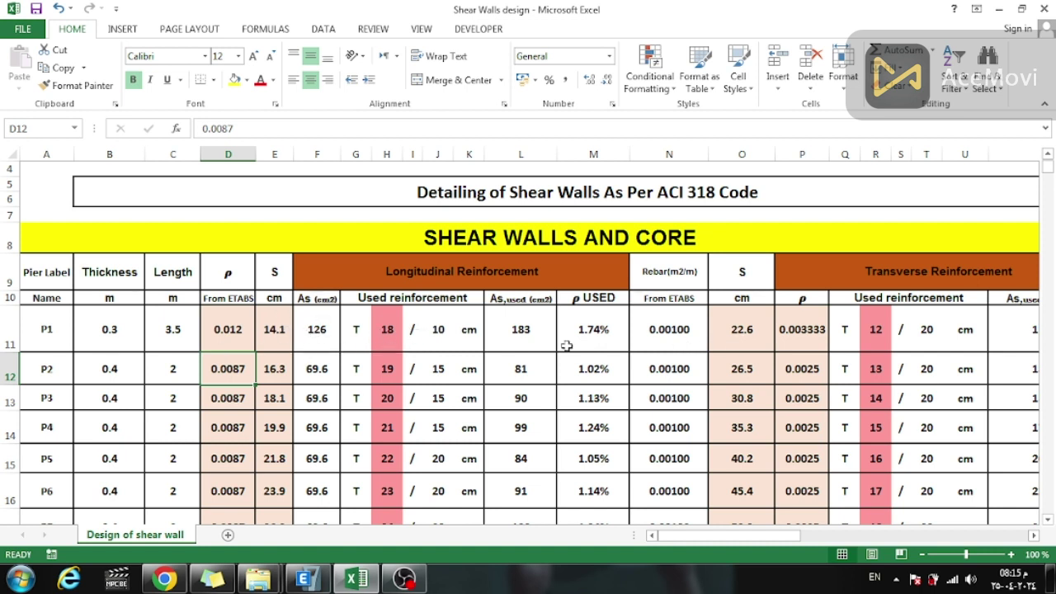
left_click(391, 334)
left_click(409, 349)
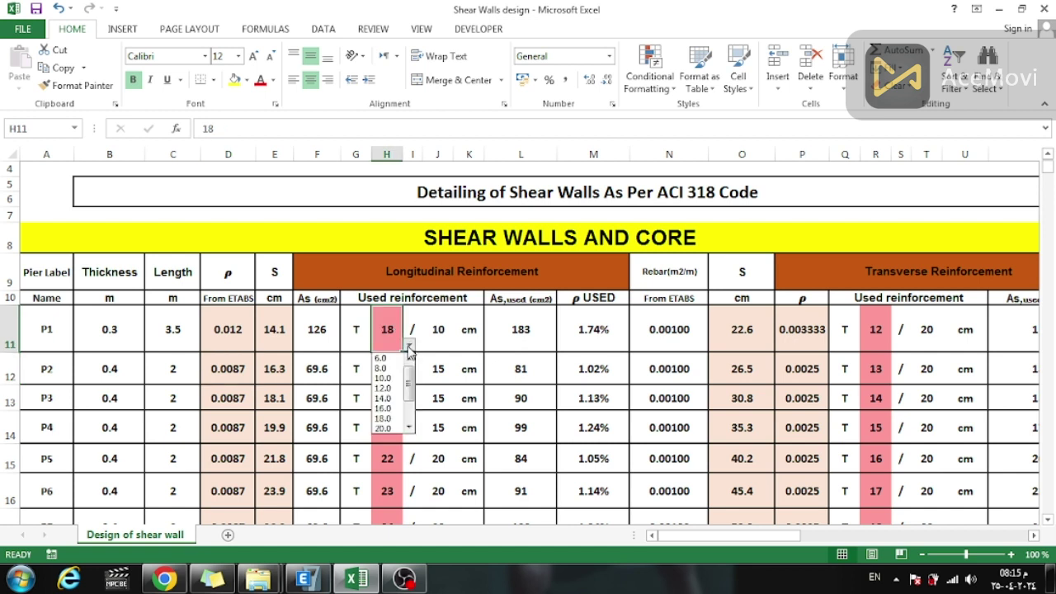
left_click(409, 350)
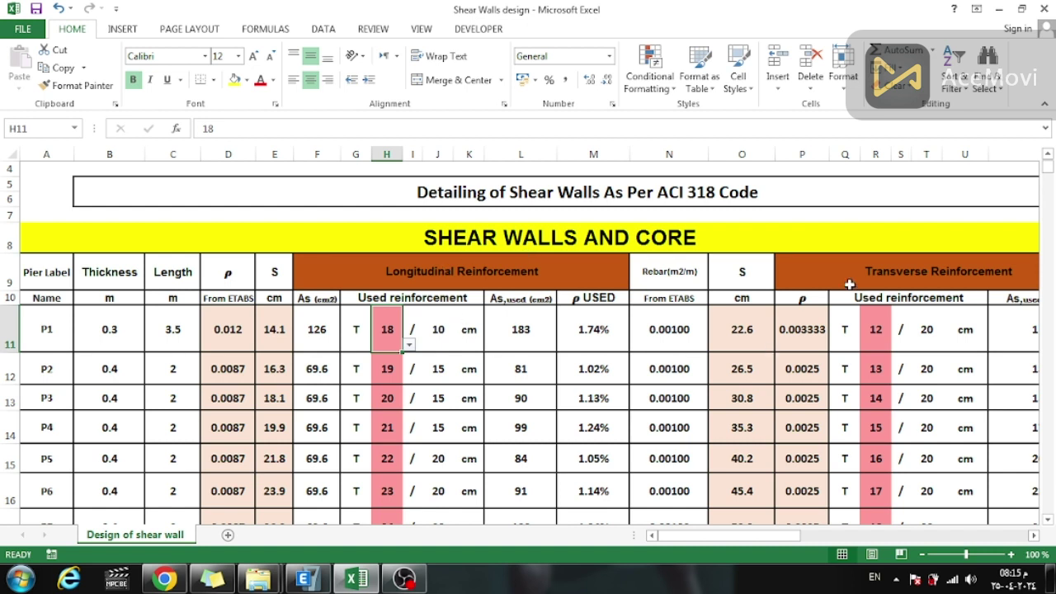
left_click(811, 336)
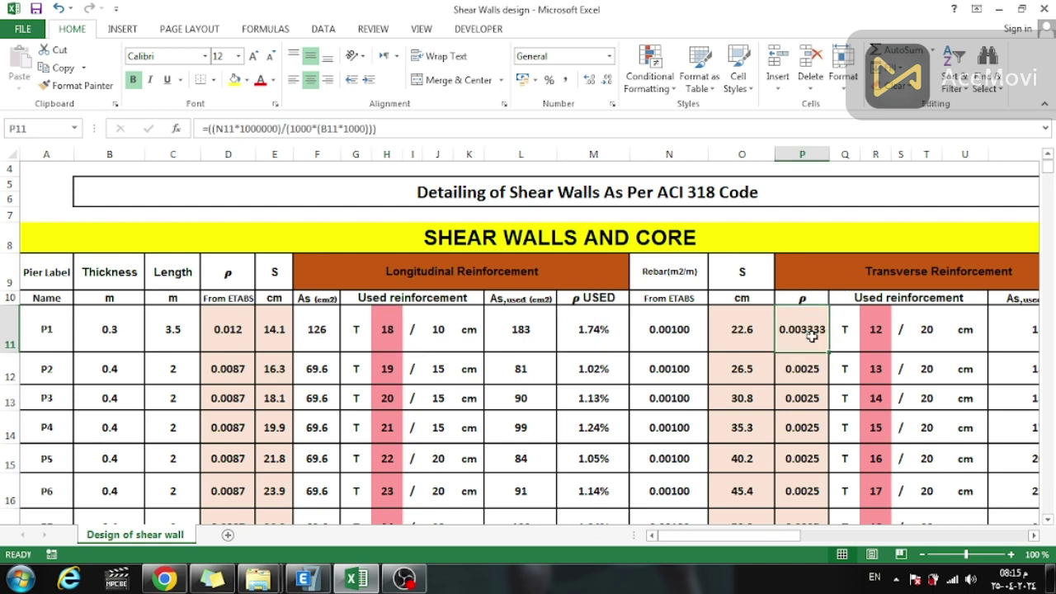
left_click(676, 333)
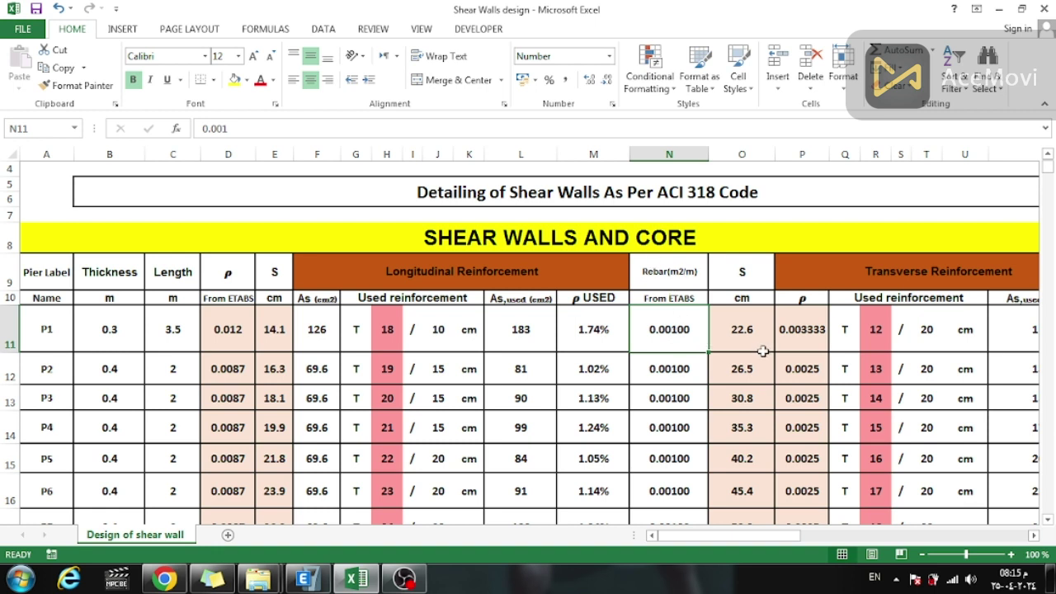
left_click(876, 338)
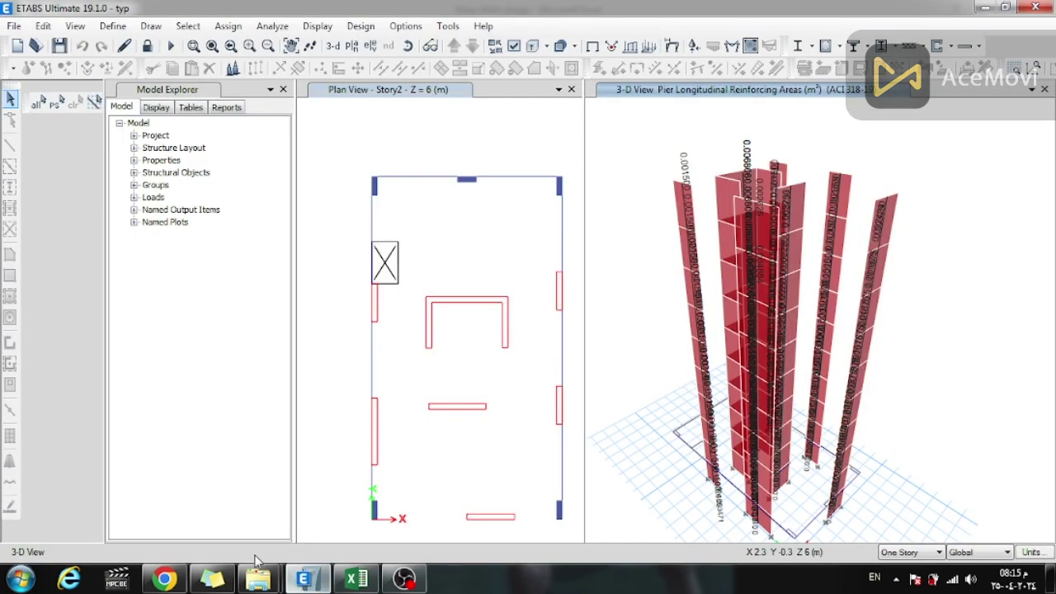
Switch back to ETABS and open the design details of the 3 m interior wall on the lowest story at 100% zoom
left_click(303, 578)
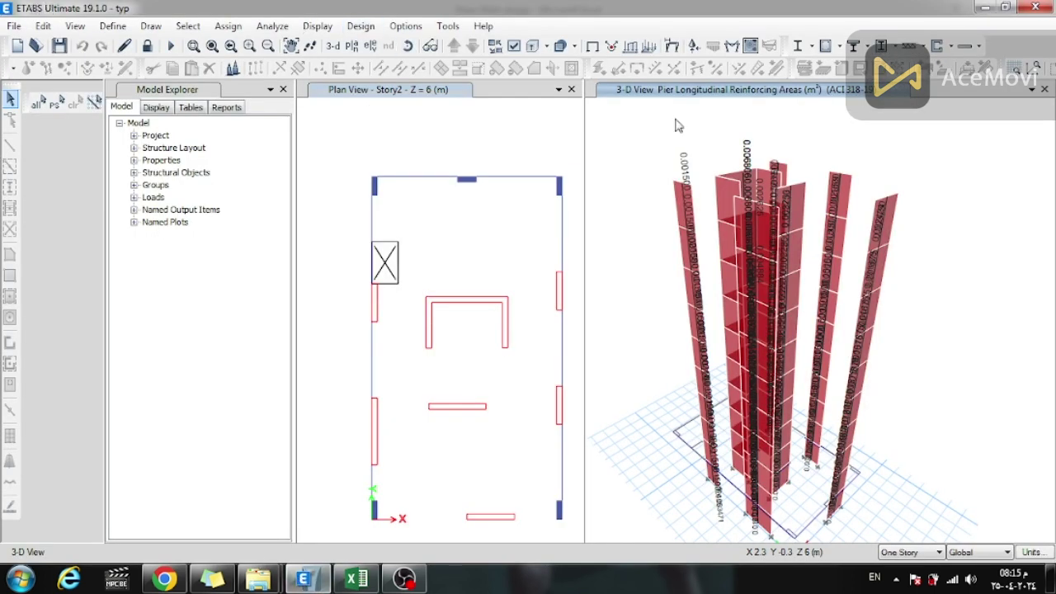
scroll(661, 245, "up", 2)
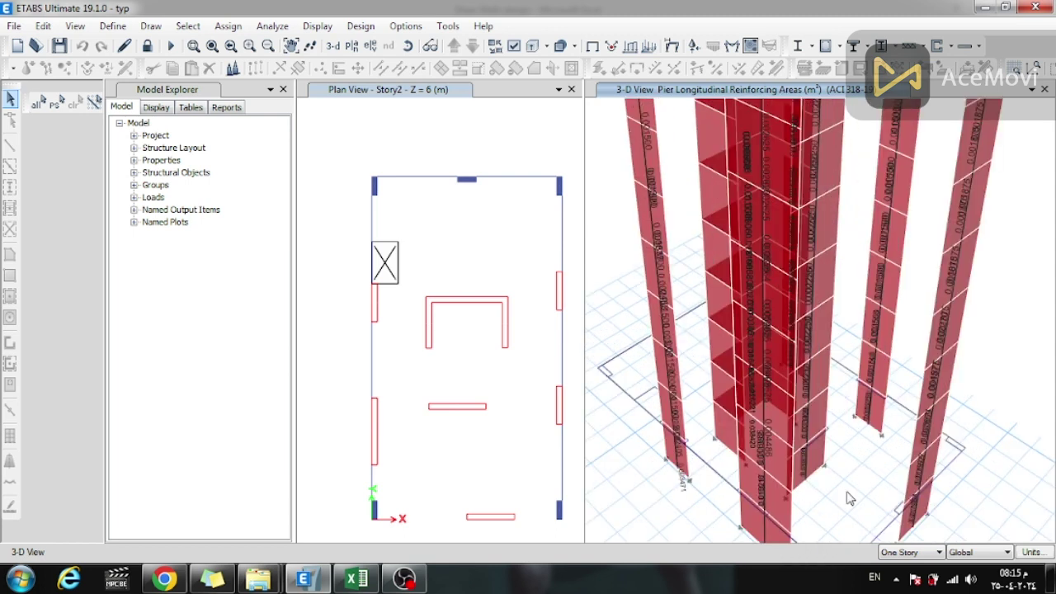
left_click(814, 456)
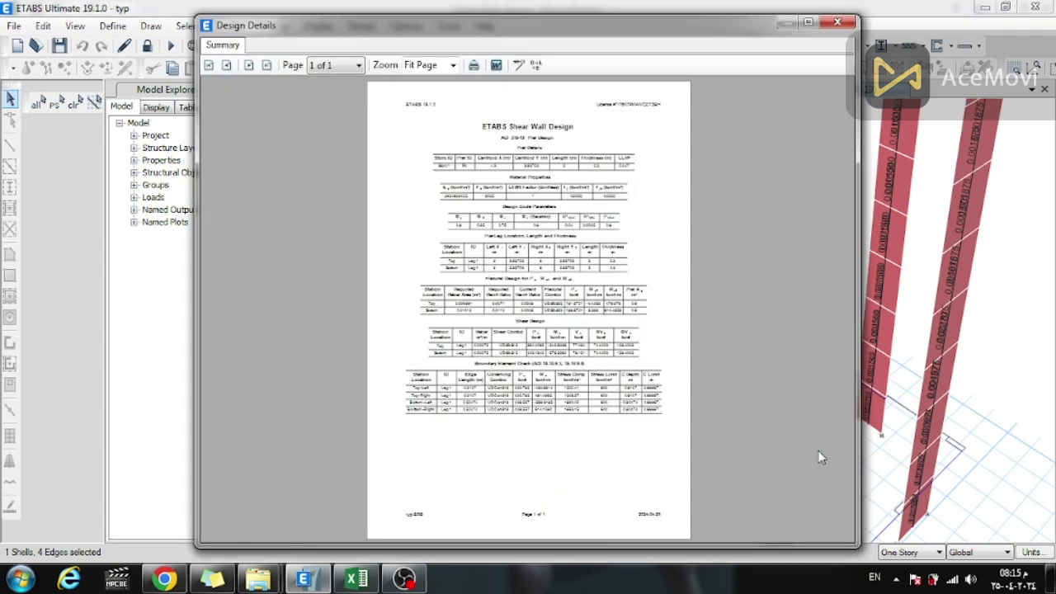
left_click(452, 65)
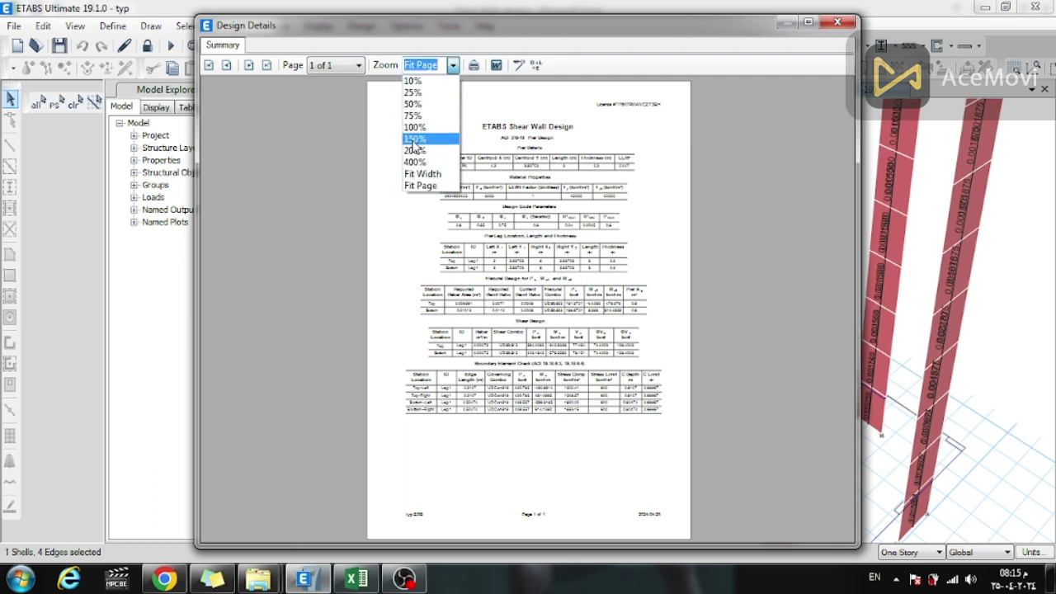
left_click(417, 128)
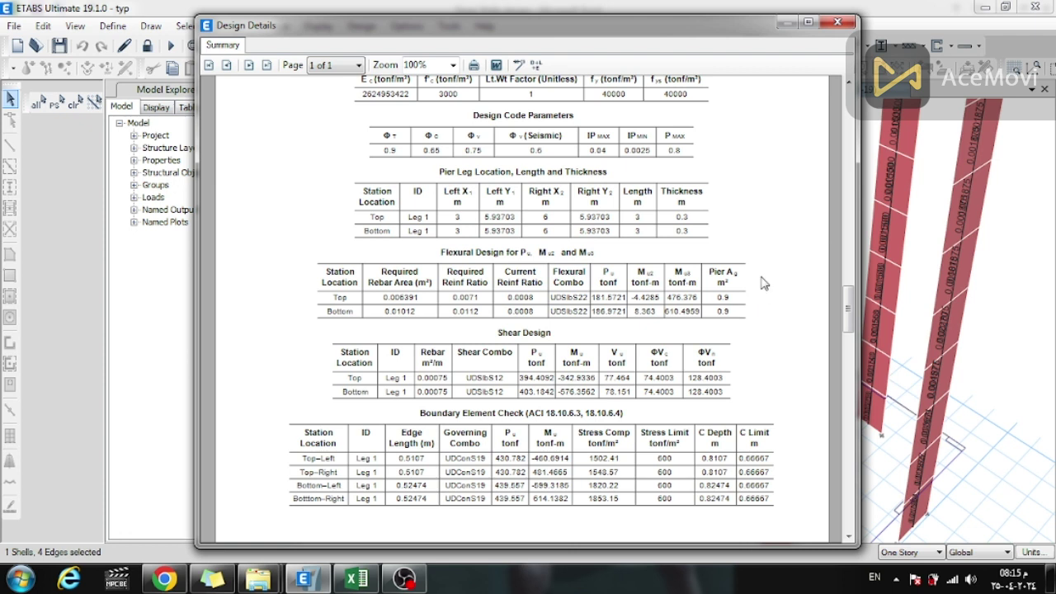
In the Shear Walls design workbook in Excel, relabel the first pier row as p4 and set its length to 3 m
scroll(747, 266, "up", 5)
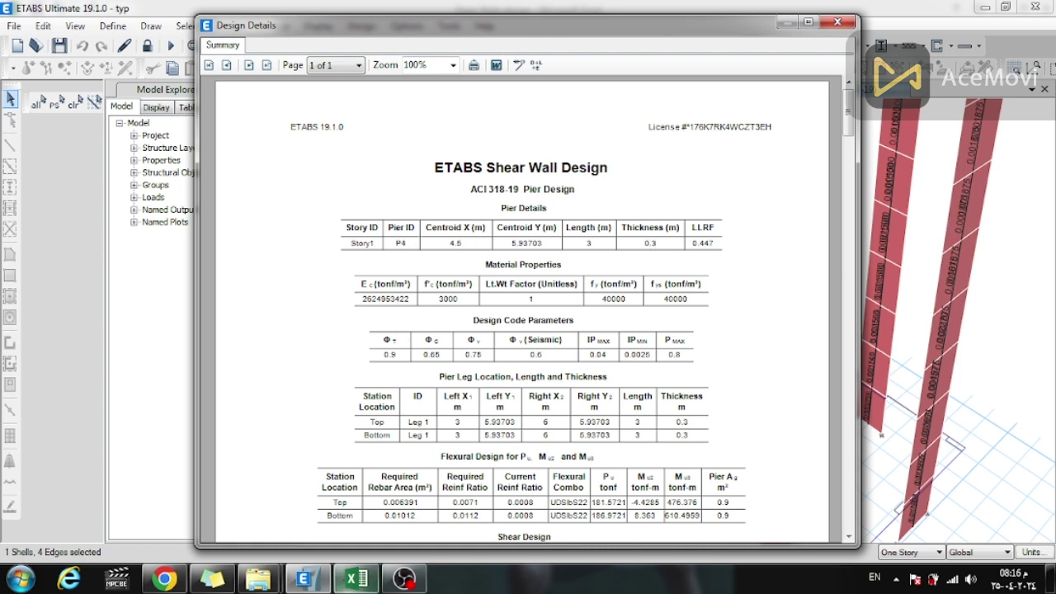
left_click(355, 580)
left_click(61, 334)
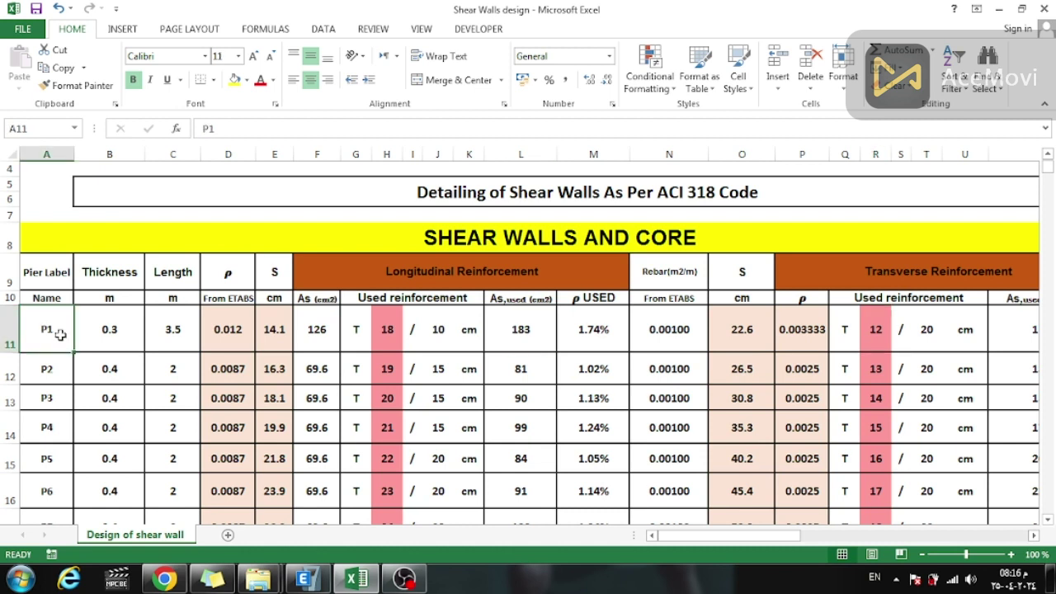
type("p4")
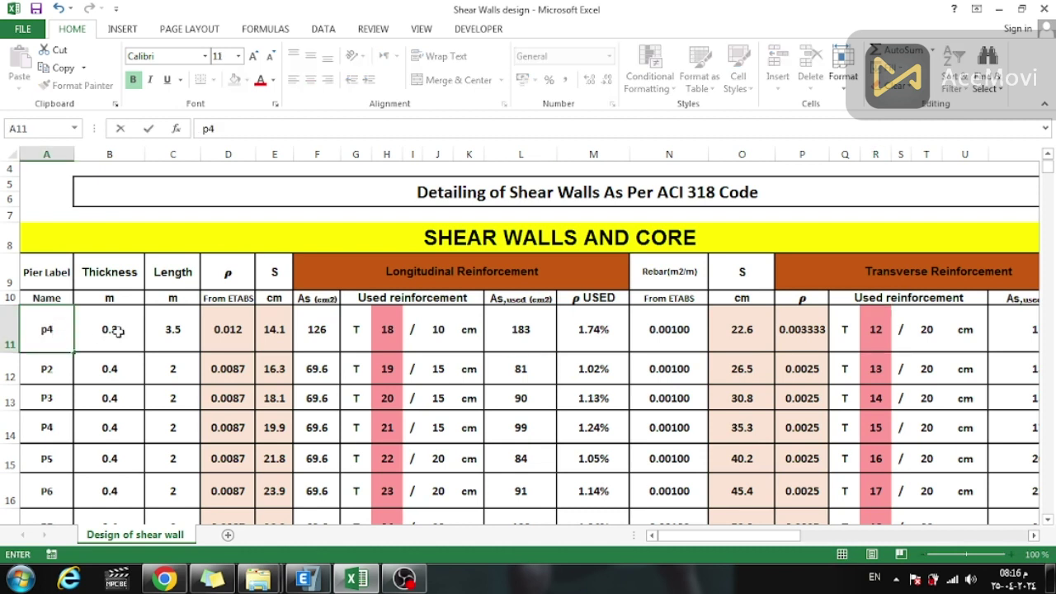
left_click(119, 332)
left_click(159, 335)
left_click(303, 579)
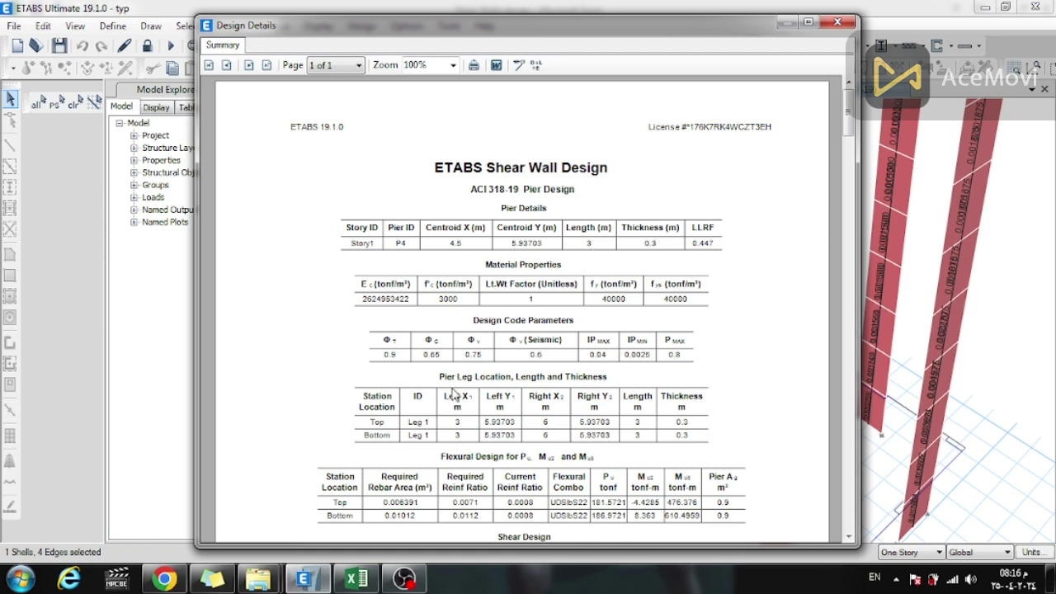
left_click(348, 582)
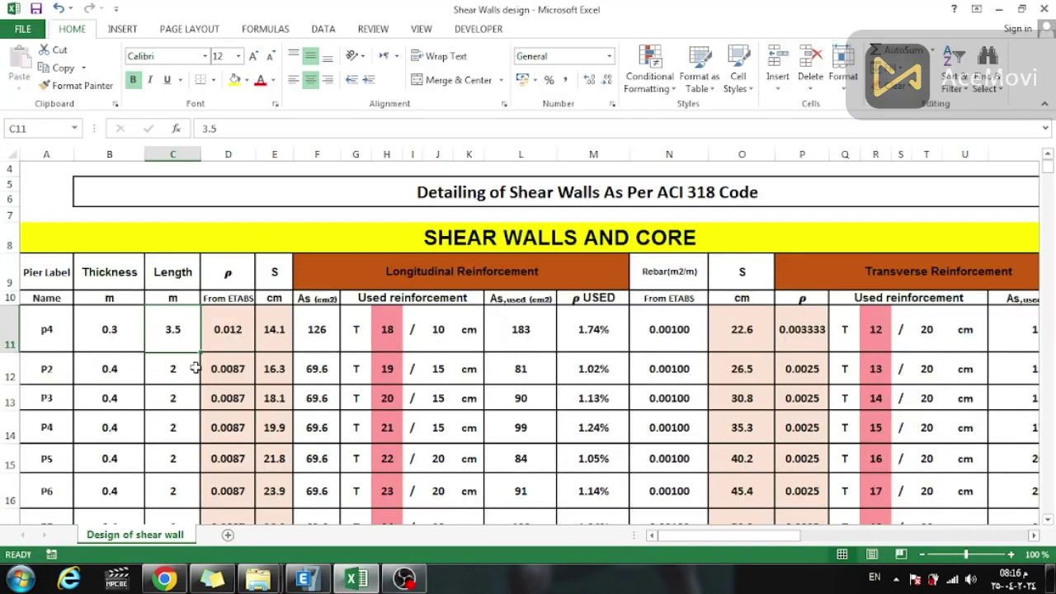
type("3")
key("Return")
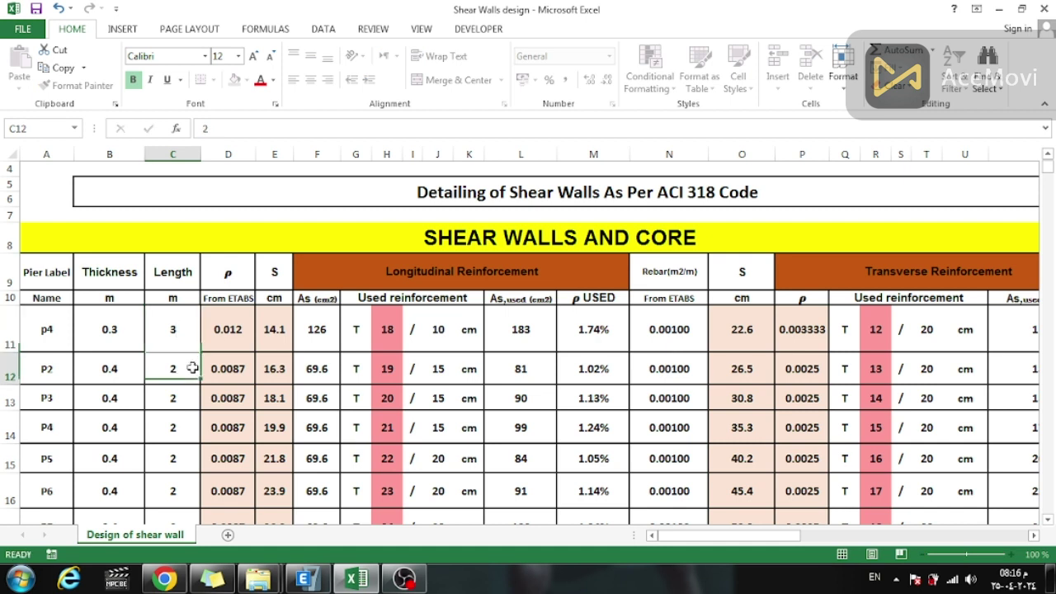
Check the required flexural reinforcement ratio in the ETABS design details and enter 0.01 as p4's ρ from ETABS in Excel
left_click(230, 332)
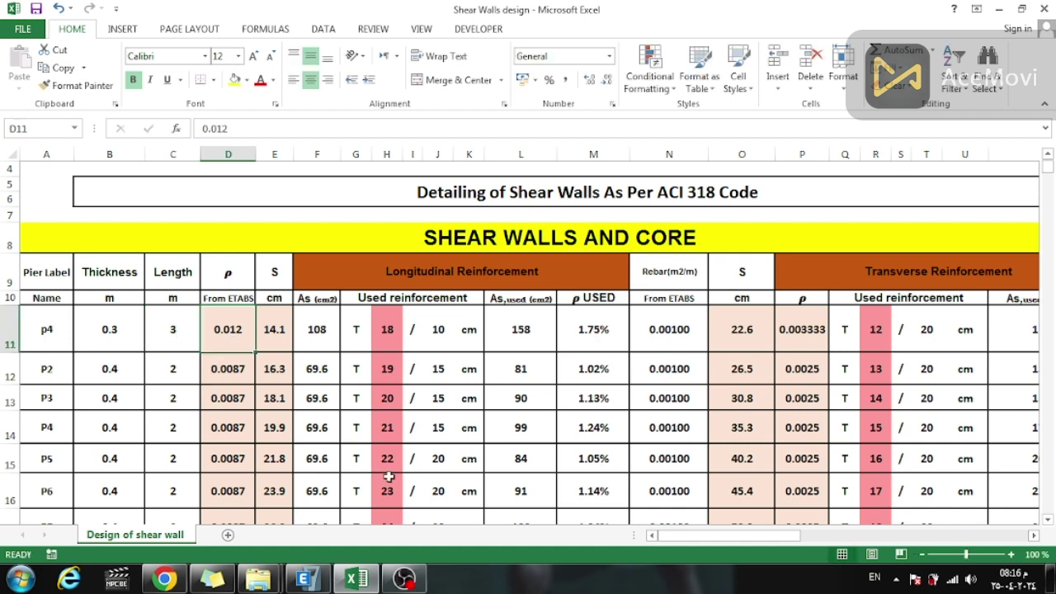
left_click(304, 580)
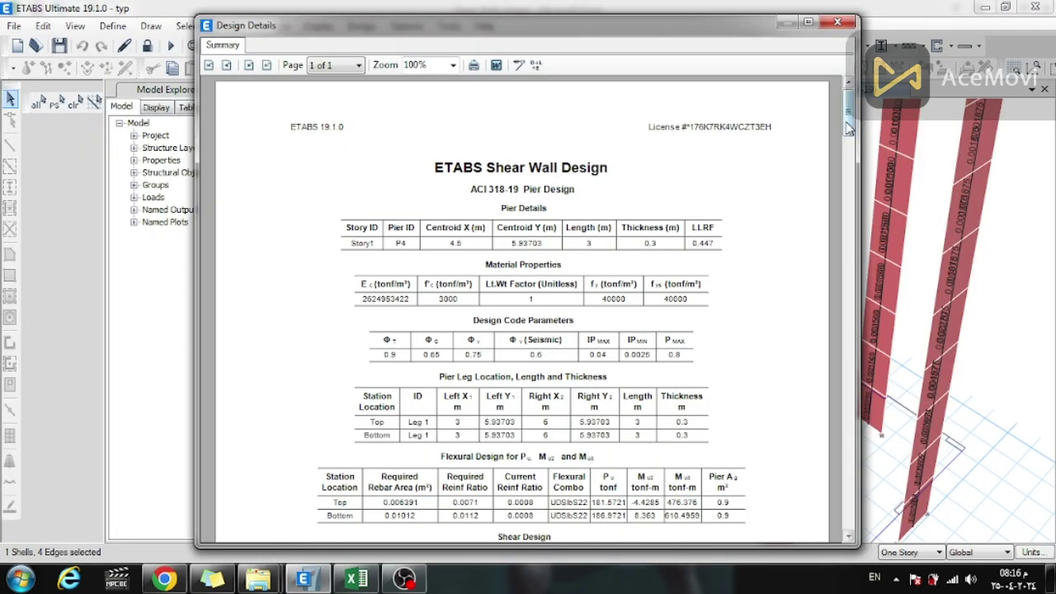
left_click_drag(848, 128, 848, 216)
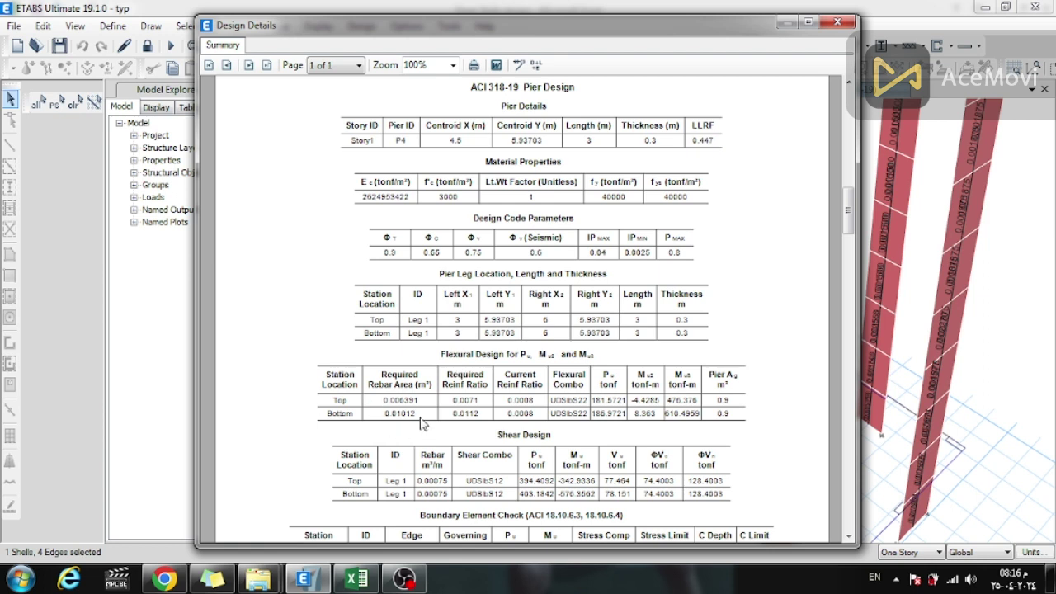
left_click(355, 579)
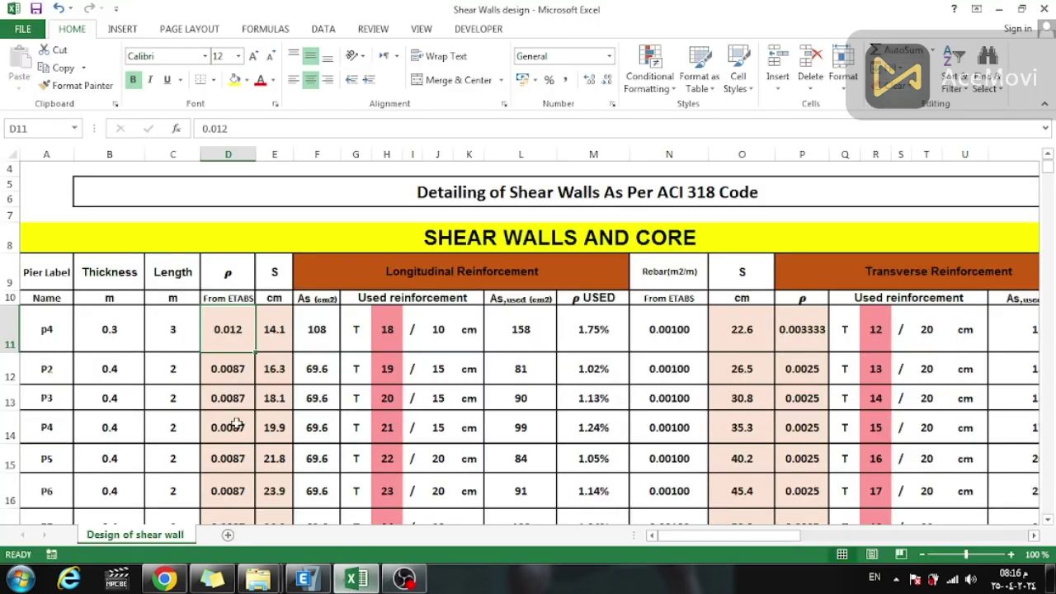
type(".01")
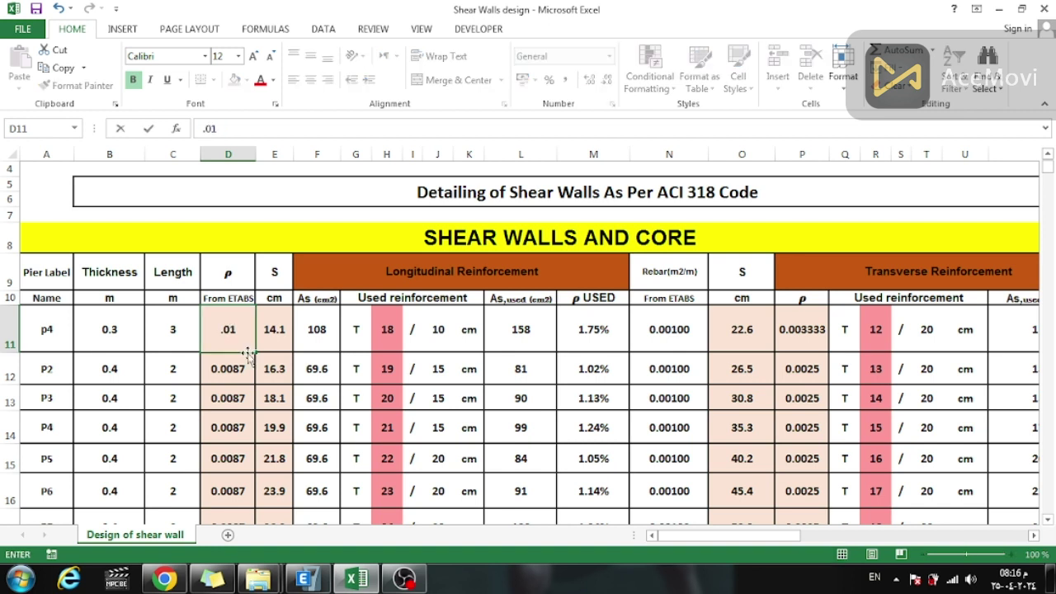
key("Return")
Examine p4's longitudinal bar spacing formula, the spacing derivation sketch beneath the pier table, and p4's required steel area
left_click(274, 327)
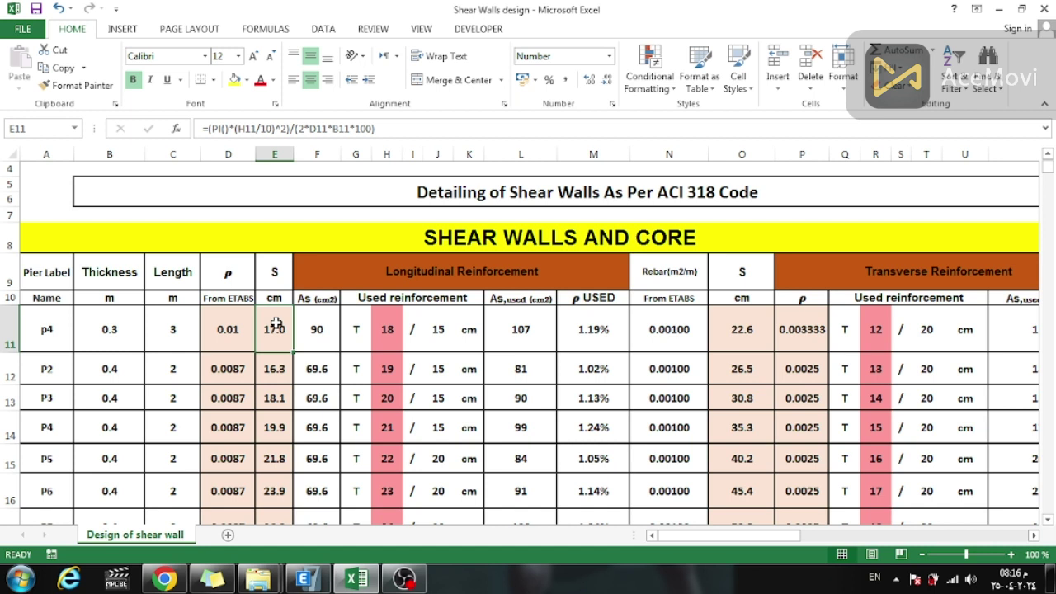
scroll(434, 354, "down", 11)
scroll(500, 348, "up", 3)
scroll(500, 348, "up", 1)
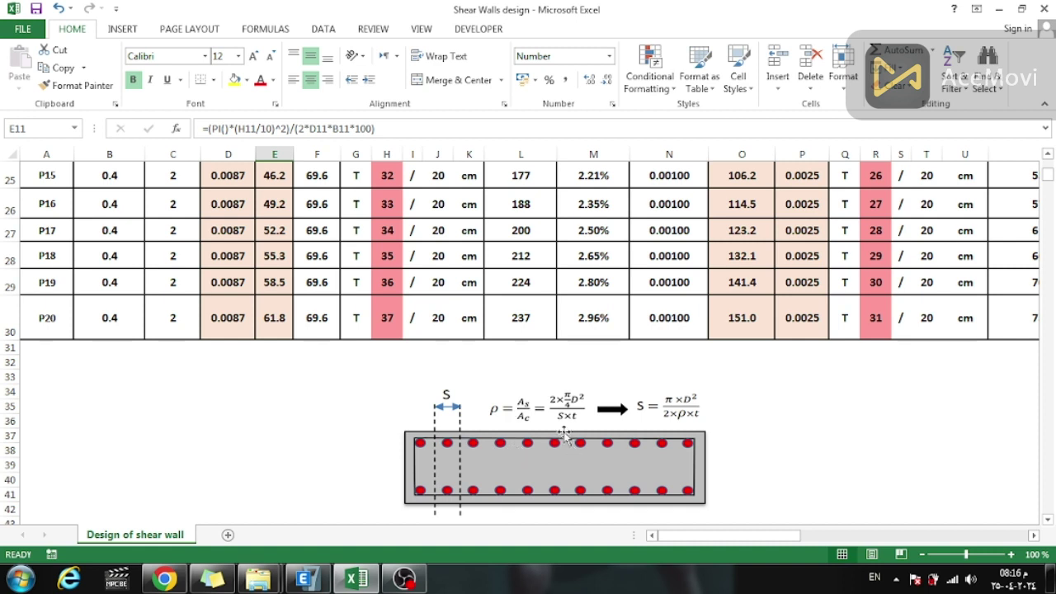
scroll(466, 393, "up", 5)
scroll(278, 330, "up", 3)
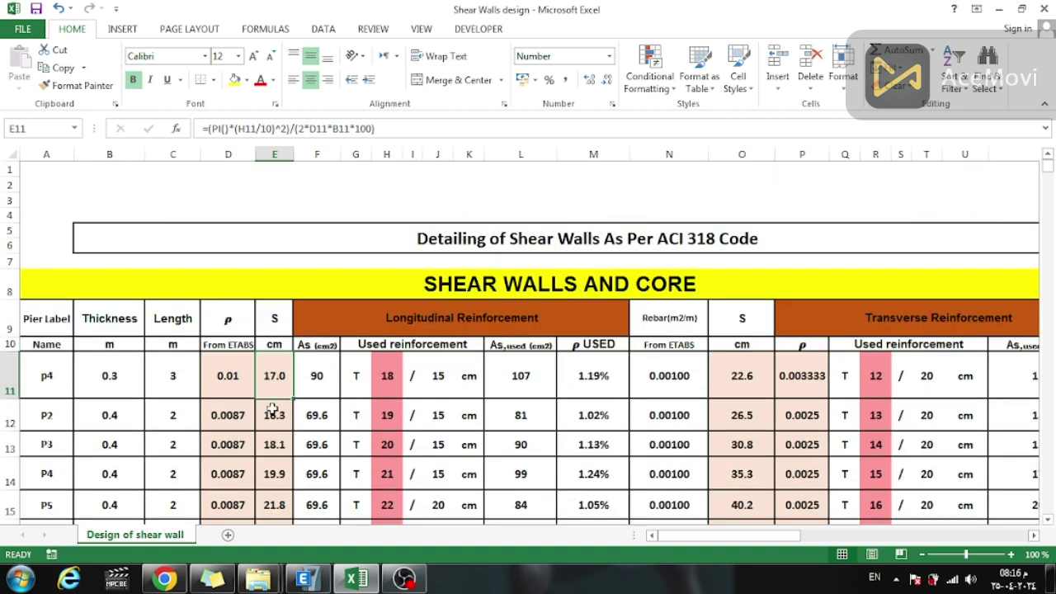
left_click(327, 382)
Set p4's longitudinal bar diameter to 16
left_click(385, 385)
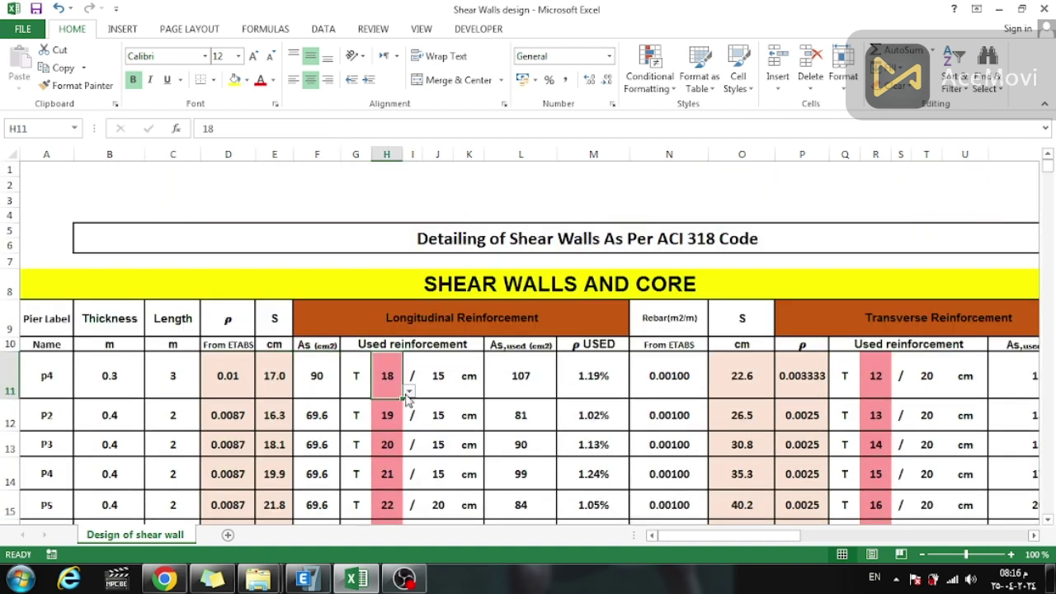
left_click(408, 394)
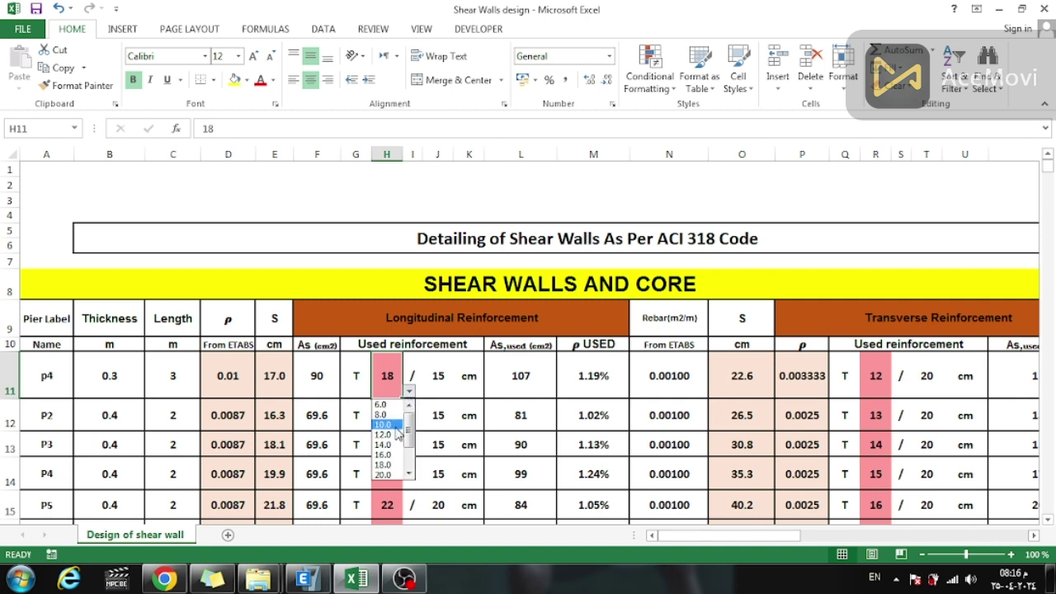
left_click(391, 454)
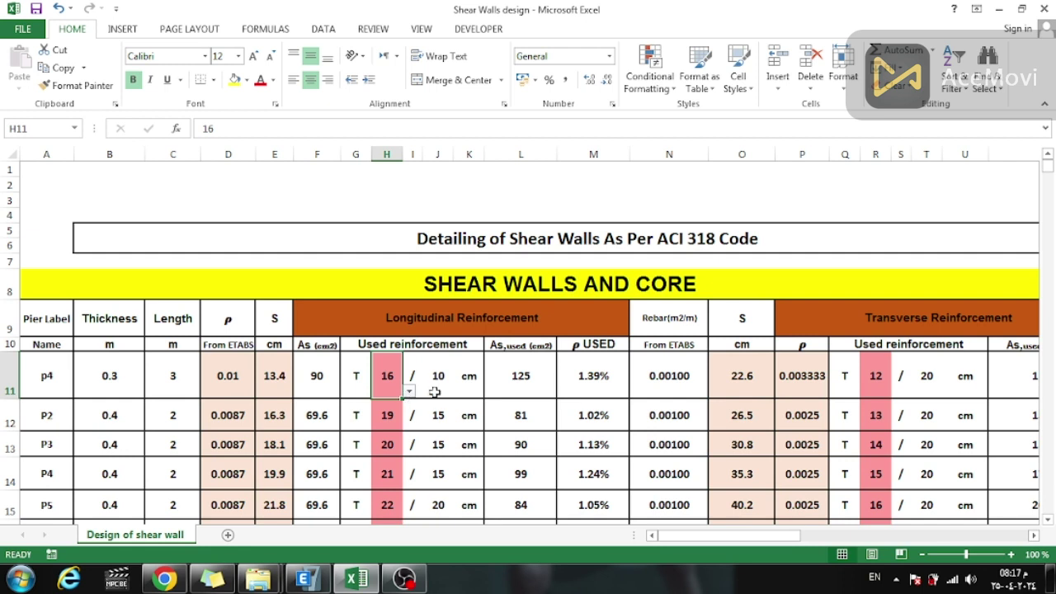
Look up the shear design rebar in the ETABS details and enter 0.00075 as p4's rebar from ETABS in Excel
left_click_drag(740, 537, 774, 541)
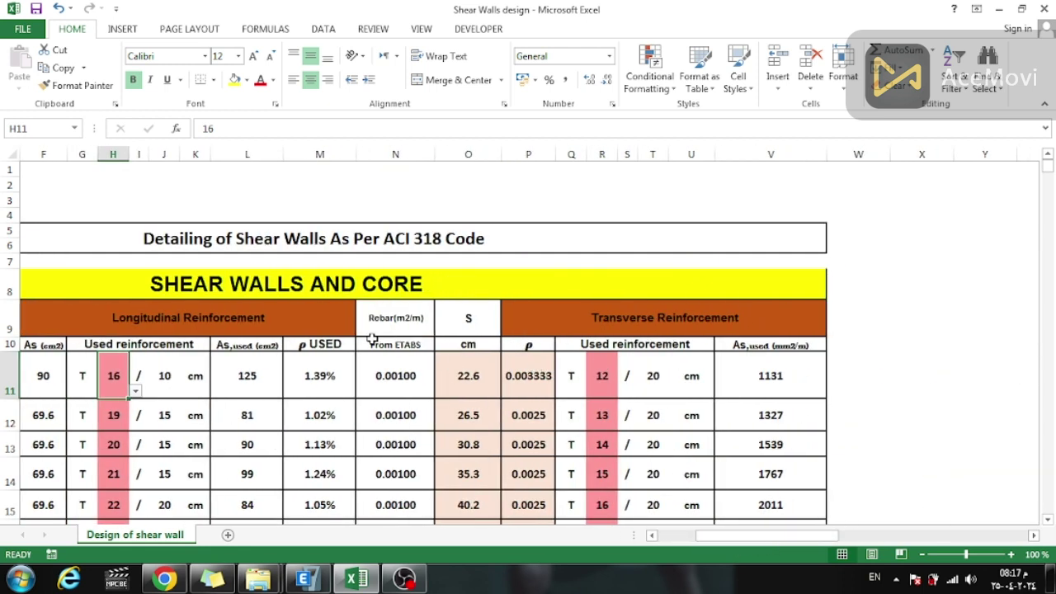
left_click(304, 580)
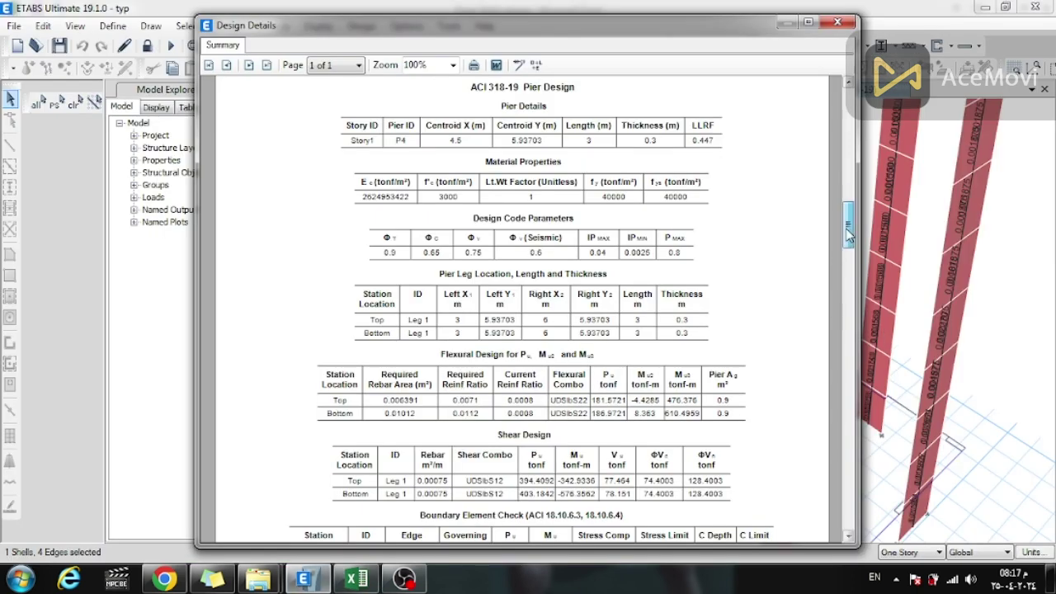
scroll(848, 239, "down", 1)
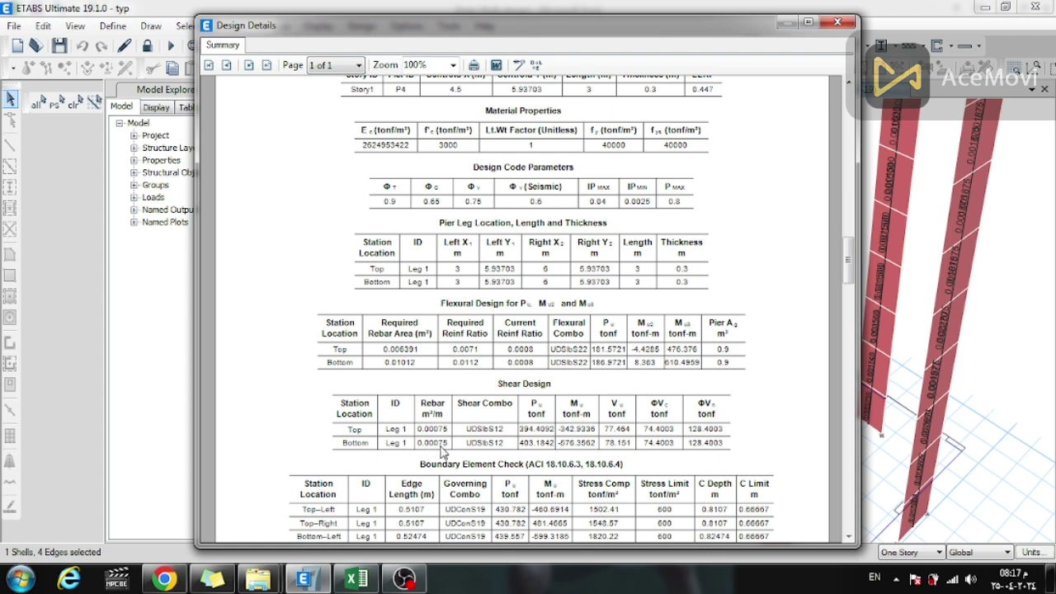
left_click(356, 579)
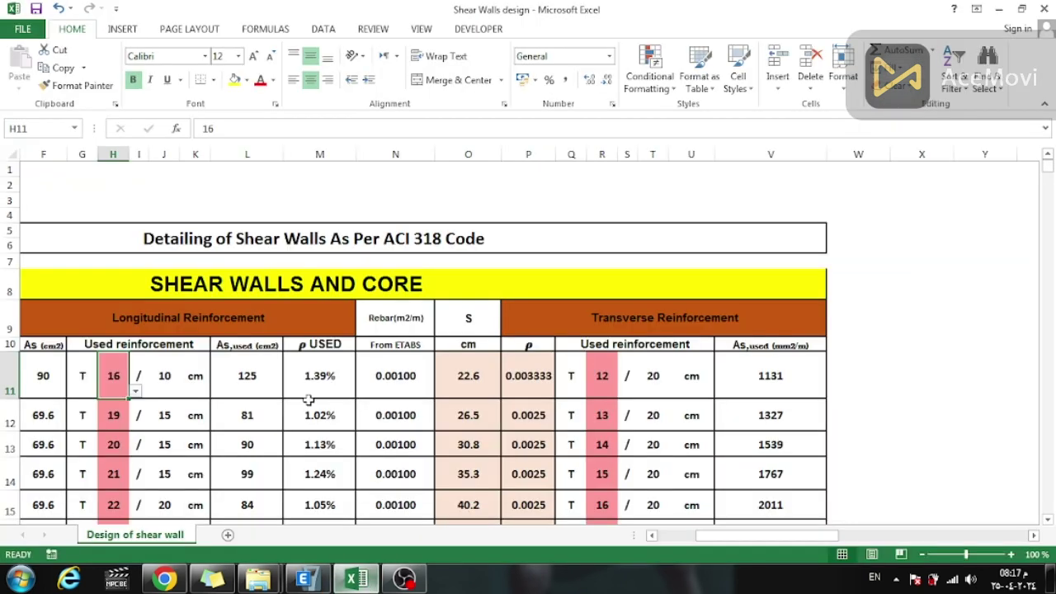
left_click(393, 391)
type(".00")
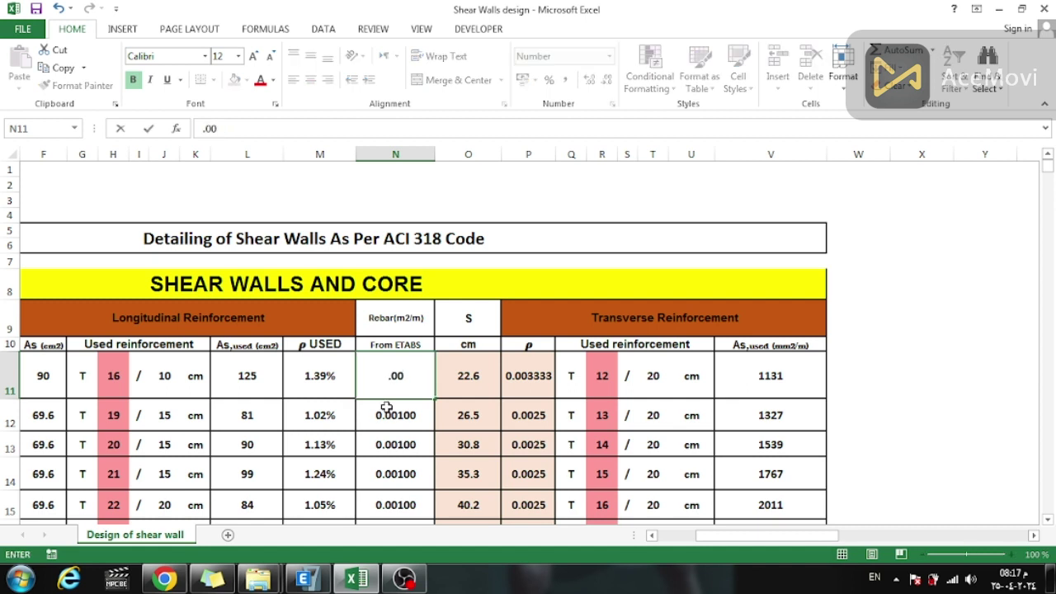
type("075")
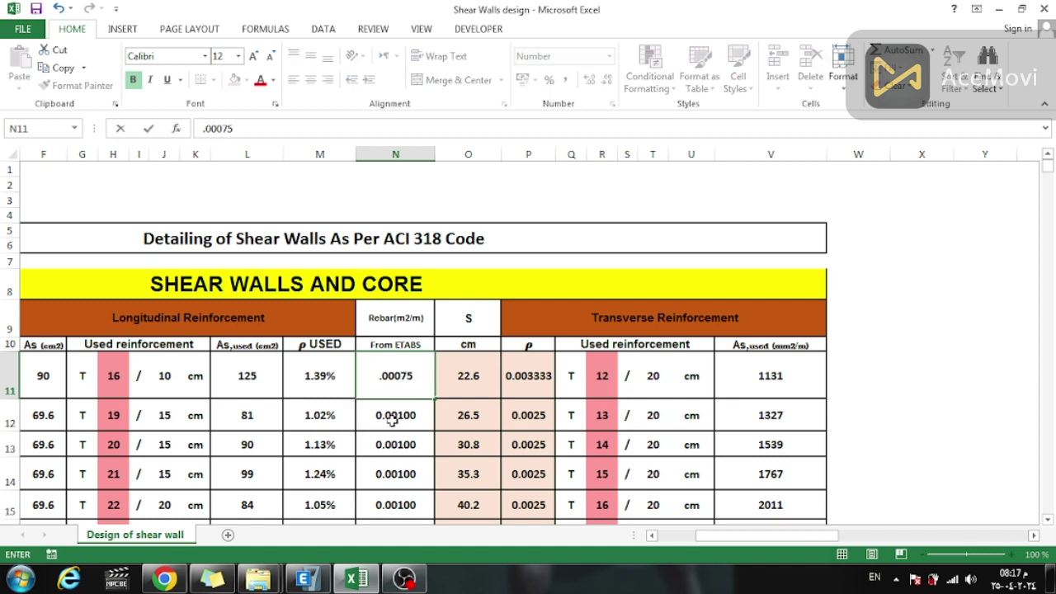
key("Return")
Choose 12 as p4's transverse bar diameter
left_click(604, 385)
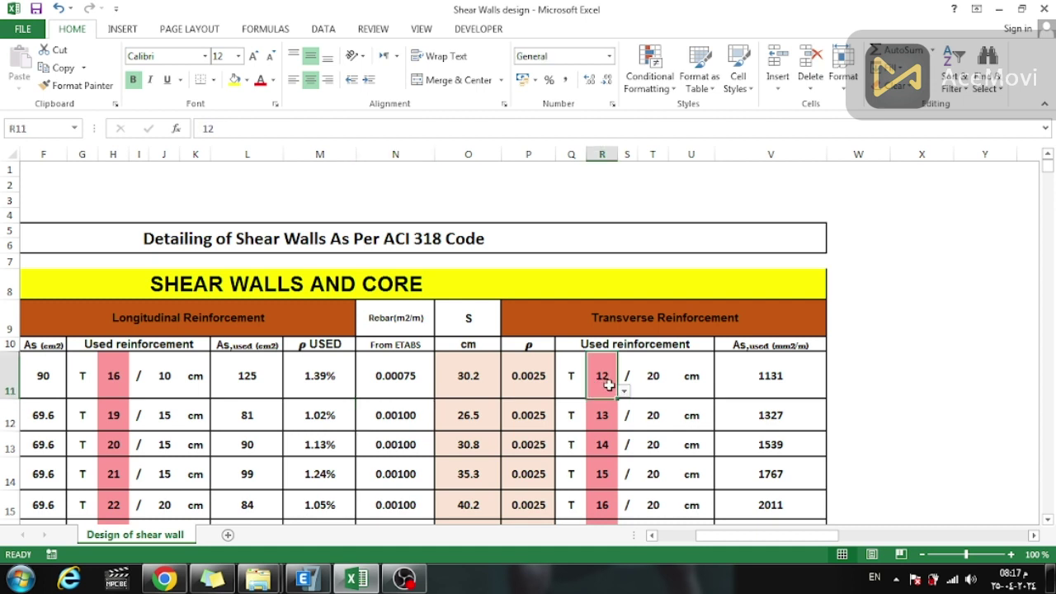
left_click(623, 392)
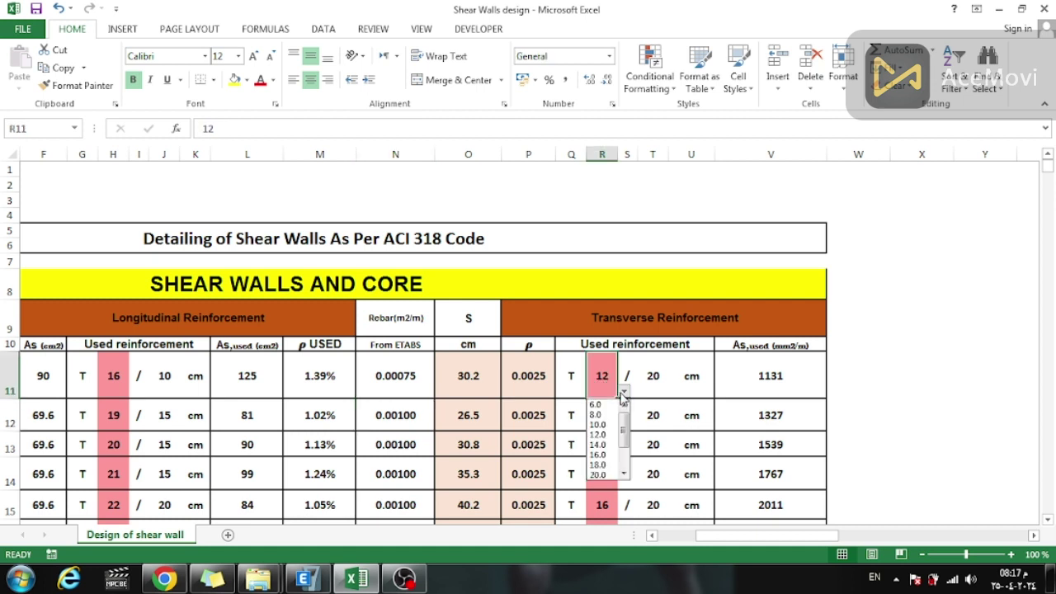
left_click(600, 435)
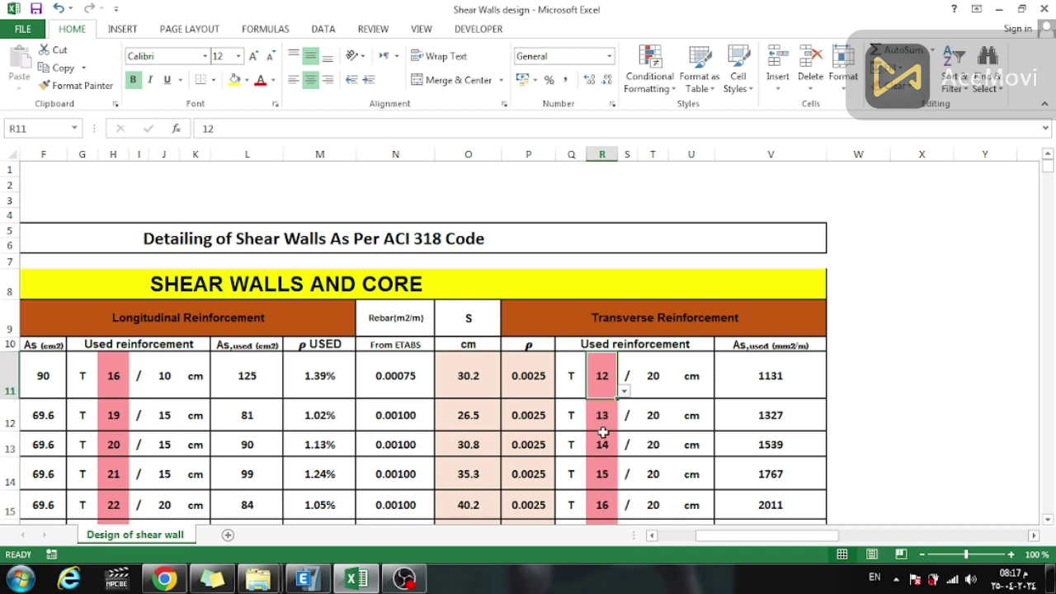
Try 16 as p4's transverse bar diameter and restore it to 12
left_click(625, 393)
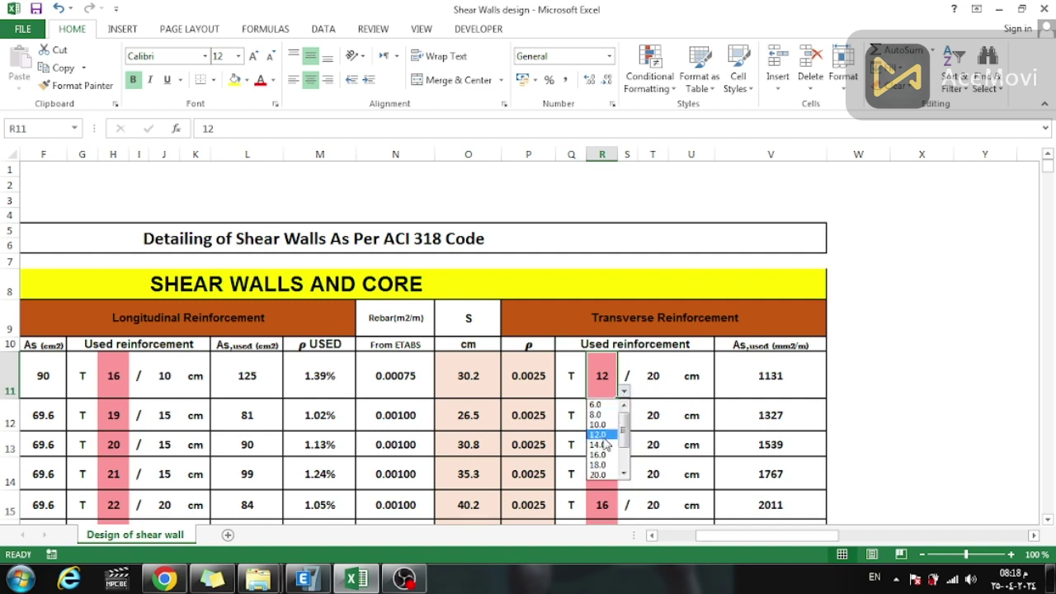
left_click(612, 433)
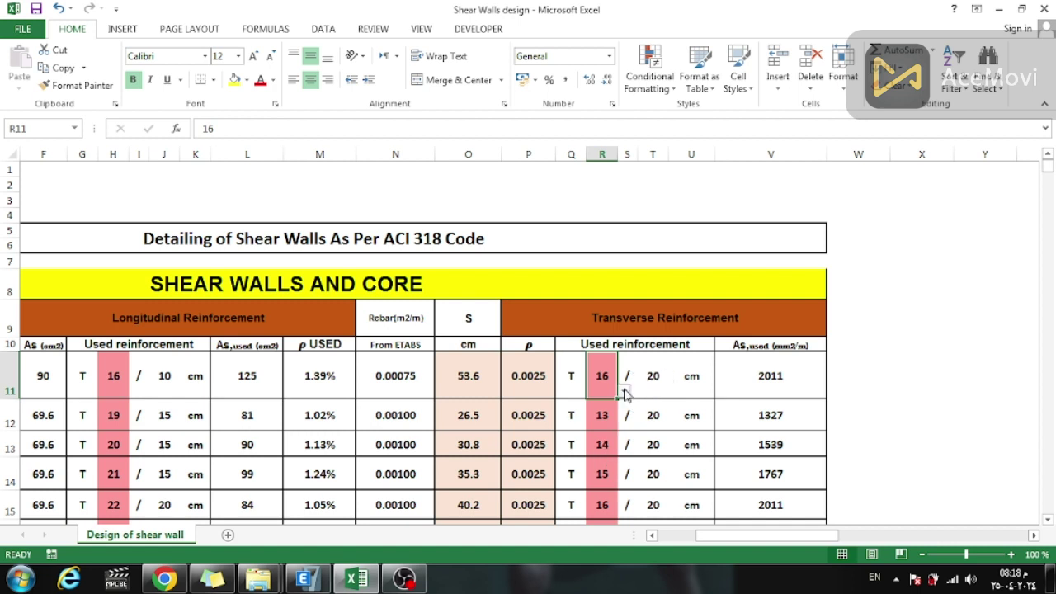
left_click(625, 392)
left_click(603, 434)
Switch to ETABS, close pier P4's report and open the design details of the 2 m pier P5 on Story1 at 100% zoom
left_click(304, 579)
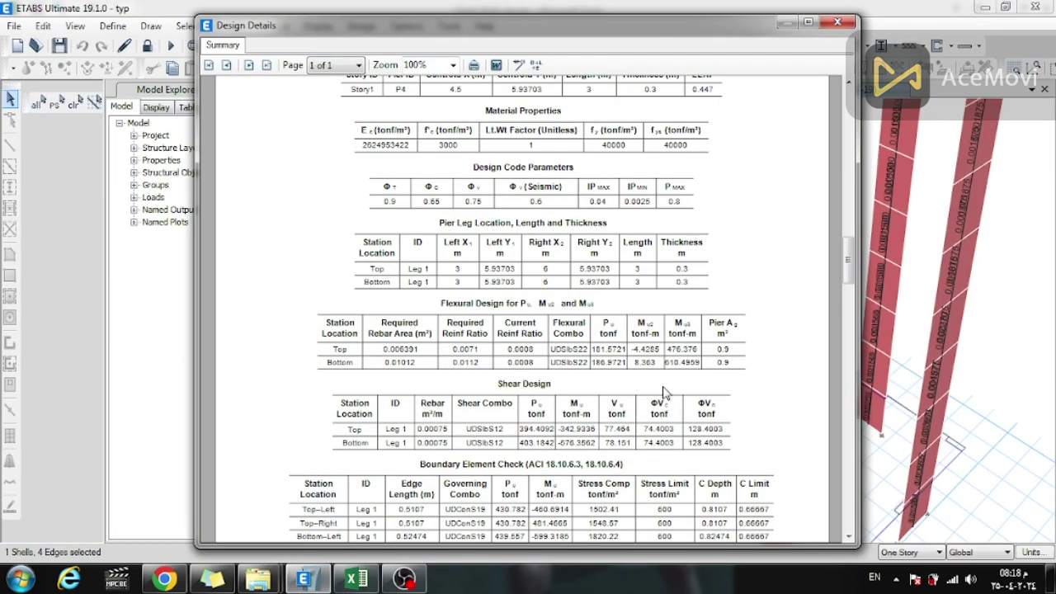
left_click(838, 23)
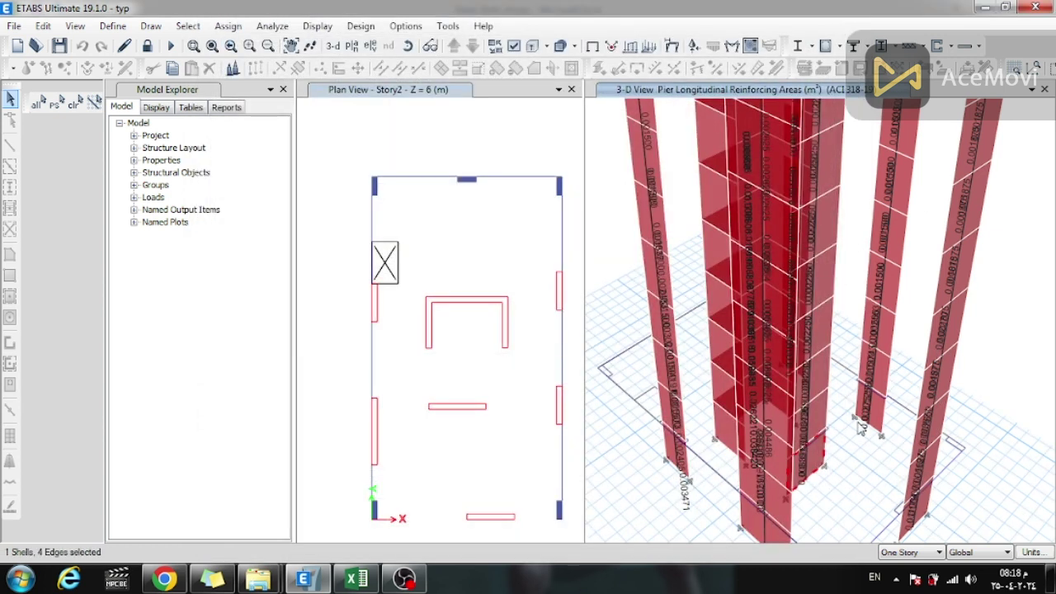
left_click(879, 415)
right_click(736, 368)
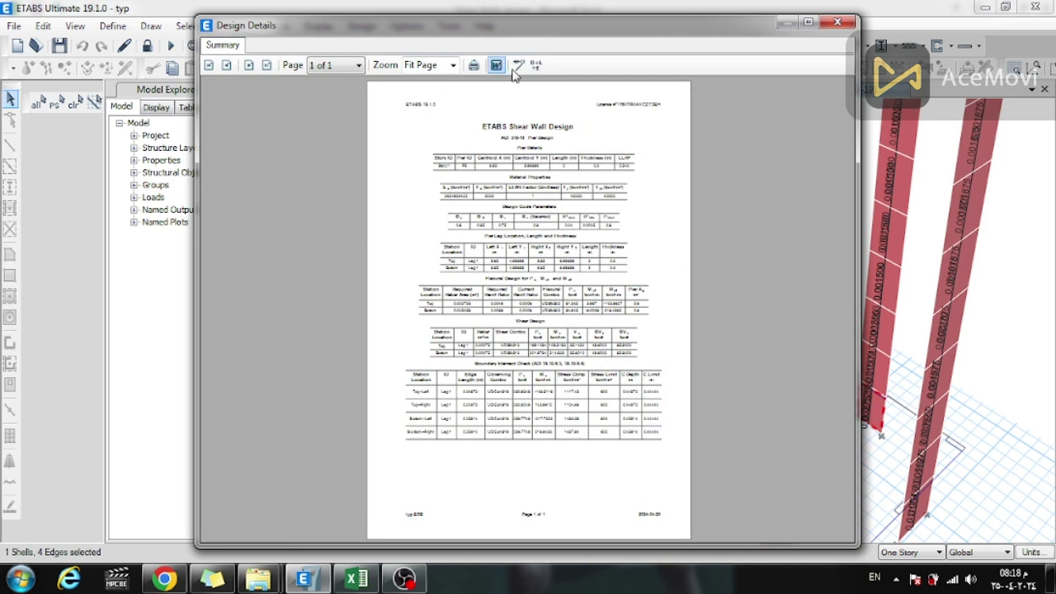
left_click(451, 66)
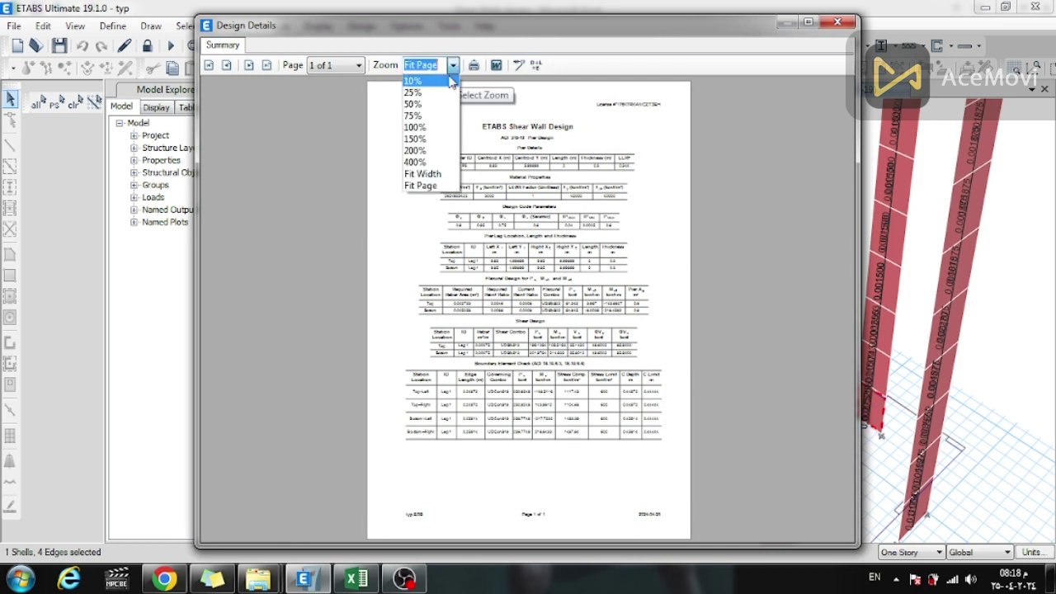
left_click(419, 138)
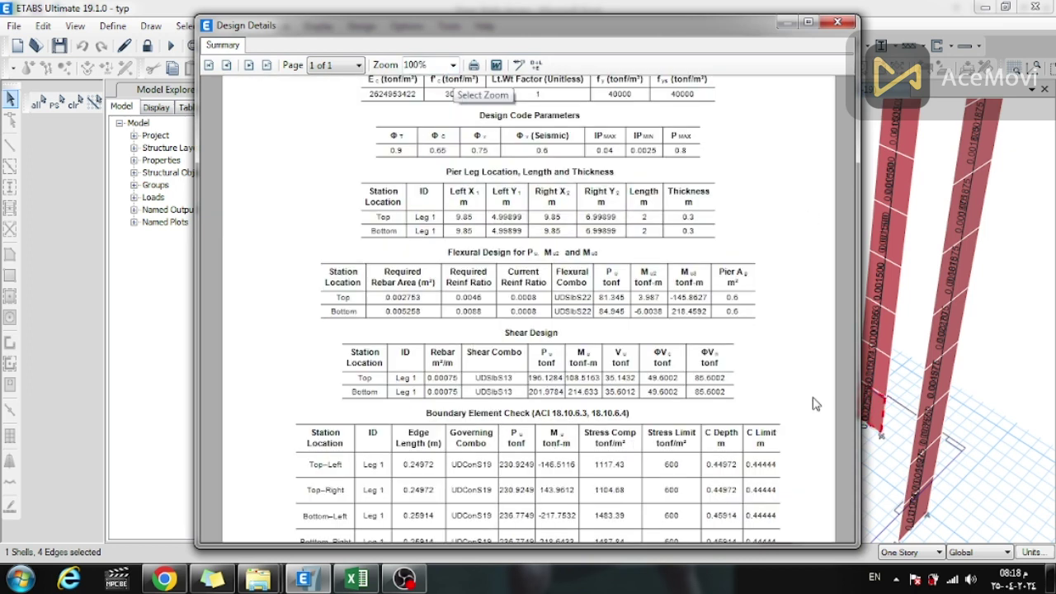
scroll(763, 184, "up", 4)
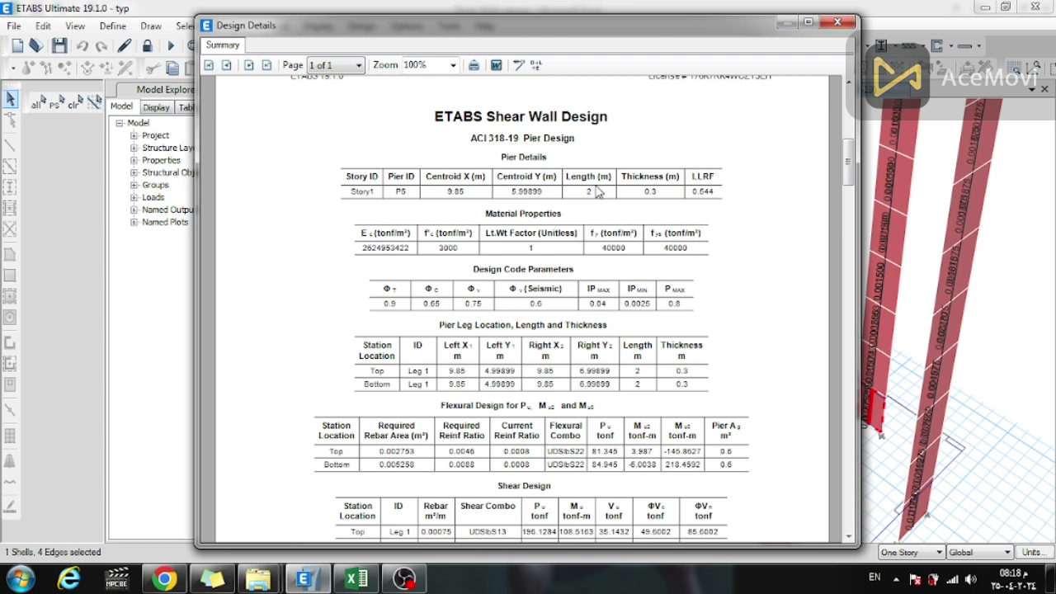
Switch to Excel and fill in the row below p4 with pier label p5 and thickness 0.3 m
left_click(357, 579)
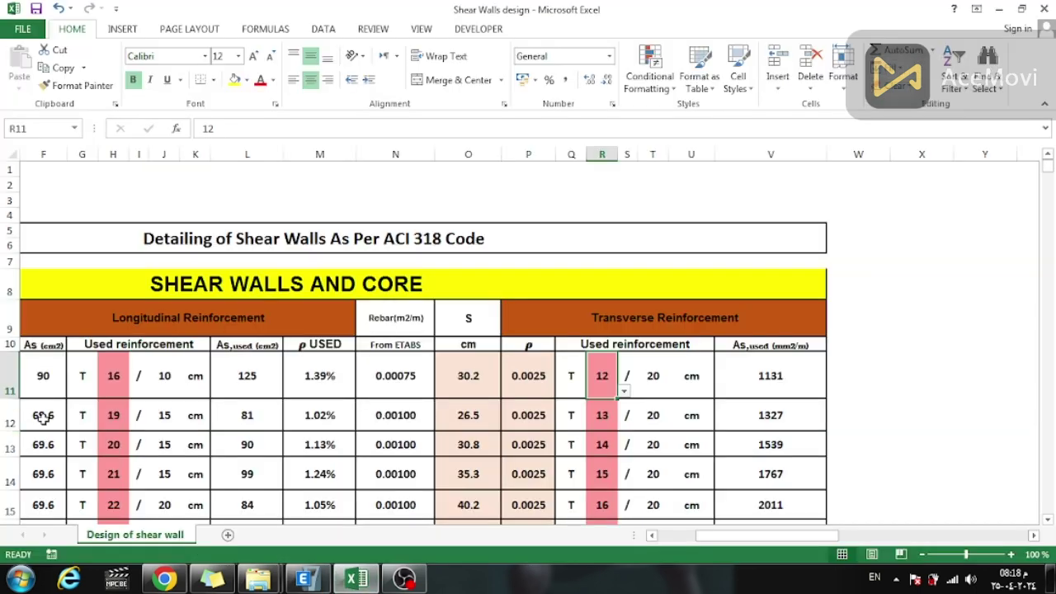
left_click_drag(821, 535, 783, 535)
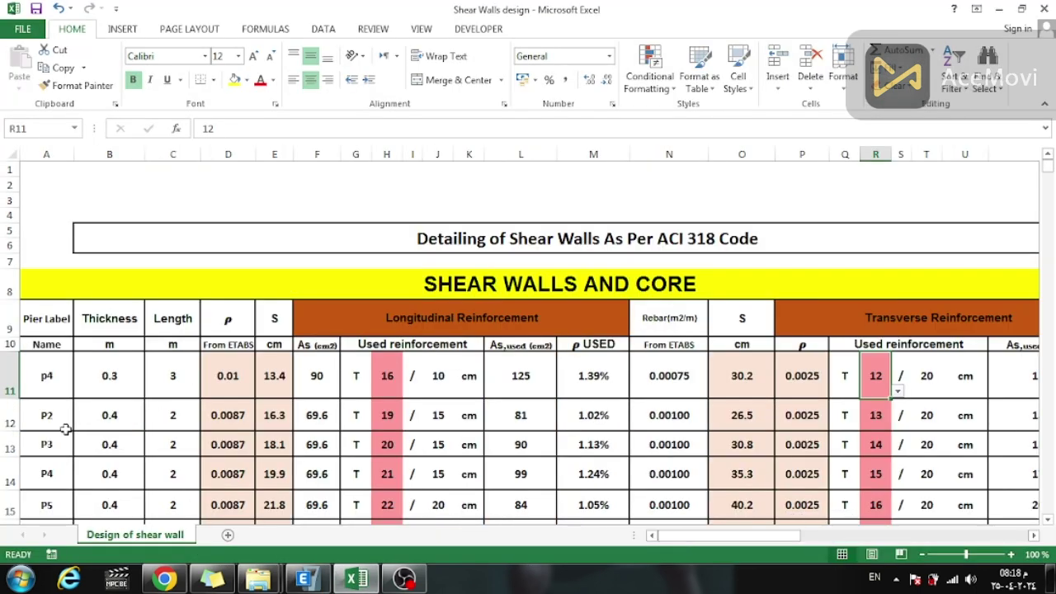
left_click(49, 417)
type("p5")
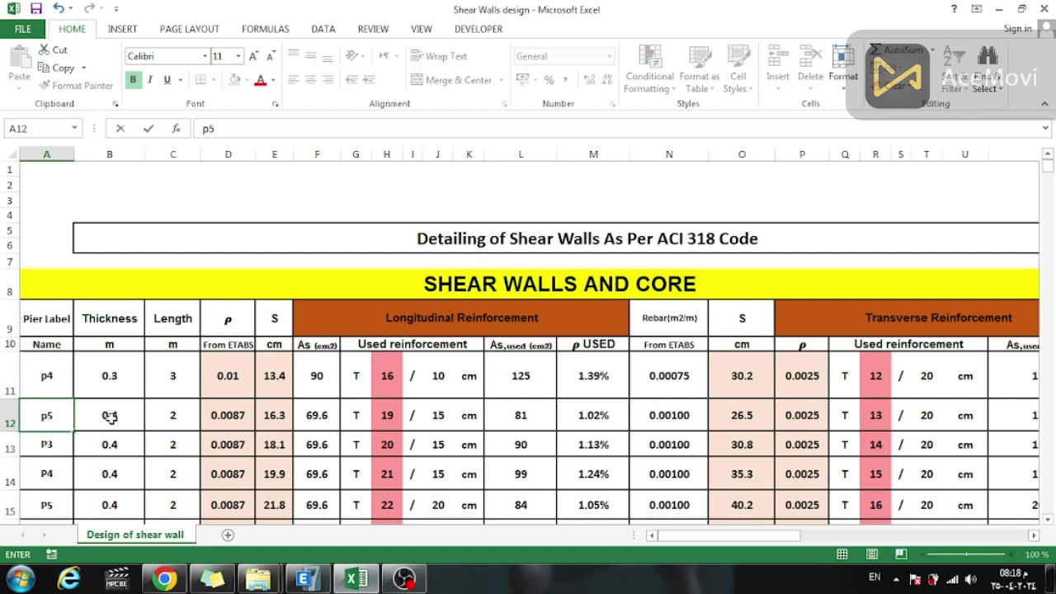
left_click(110, 416)
type(".3")
left_click(165, 415)
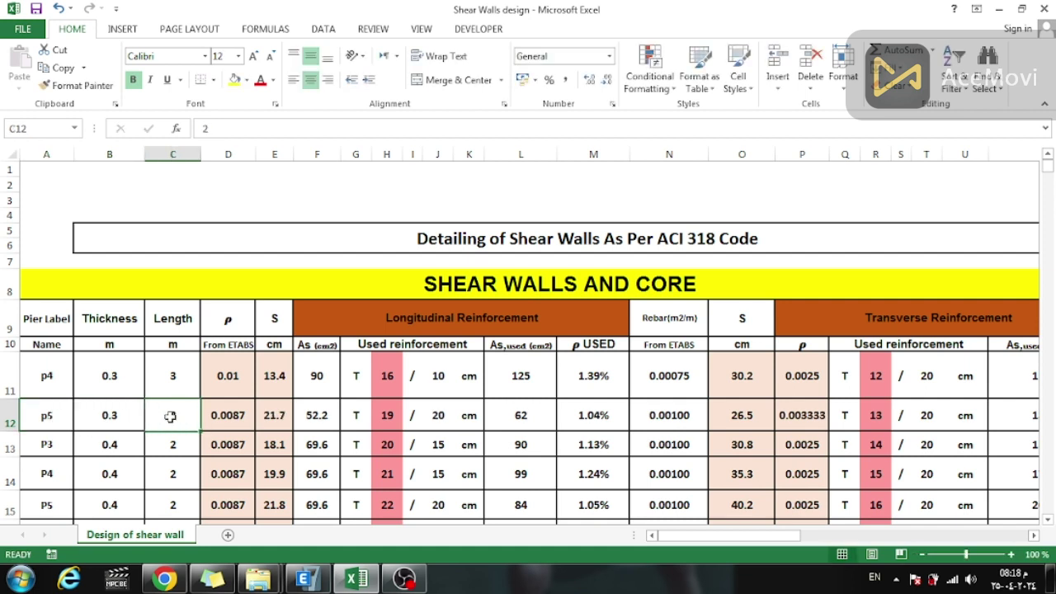
Look up pier P5's required reinforcement ratio in ETABS and enter 0.0085 as p5's ρ in Excel
left_click(233, 420)
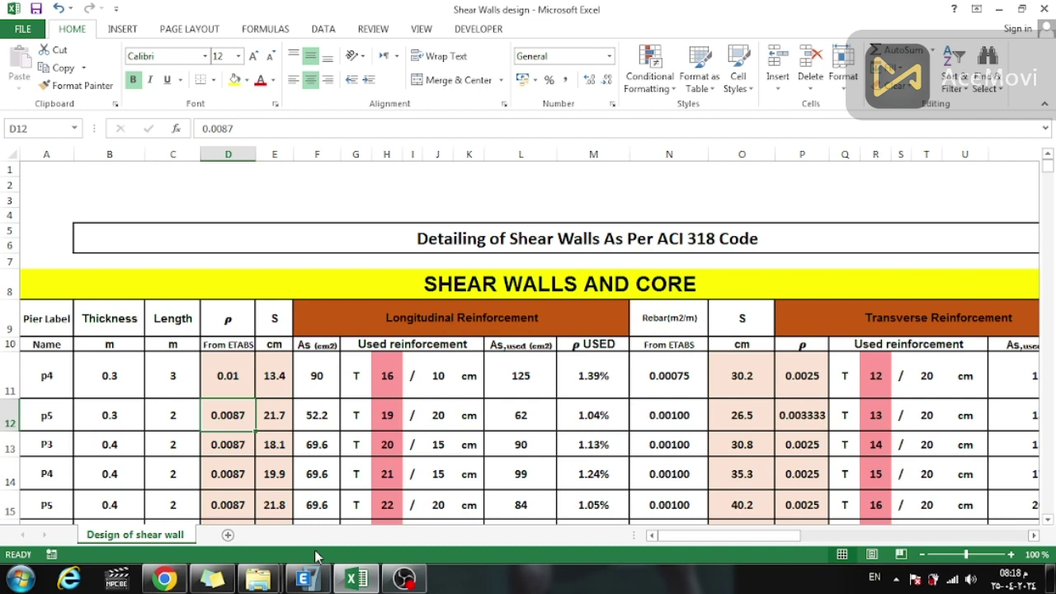
left_click(304, 579)
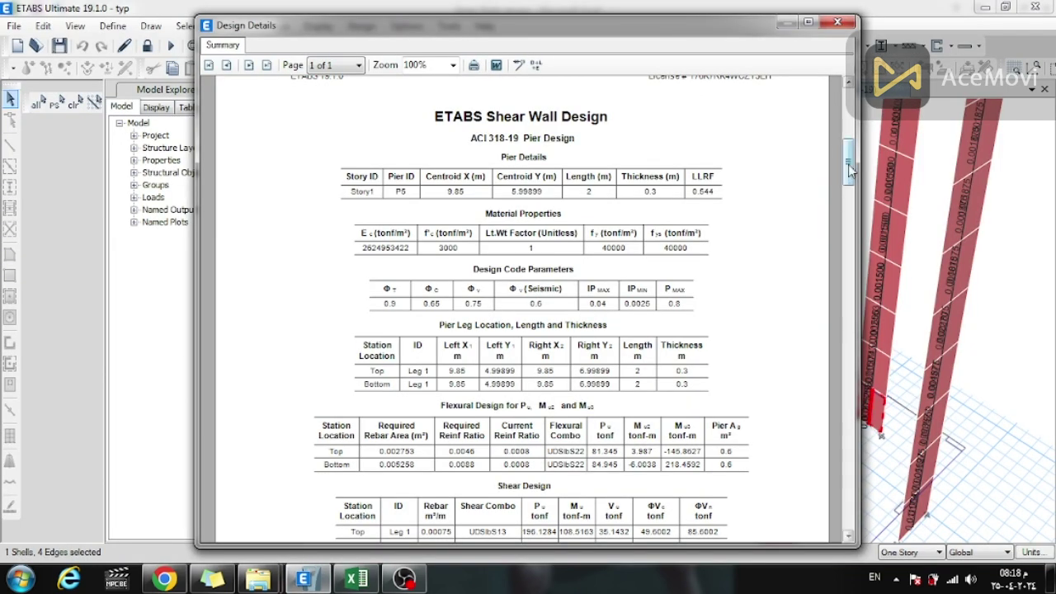
left_click_drag(849, 169, 850, 219)
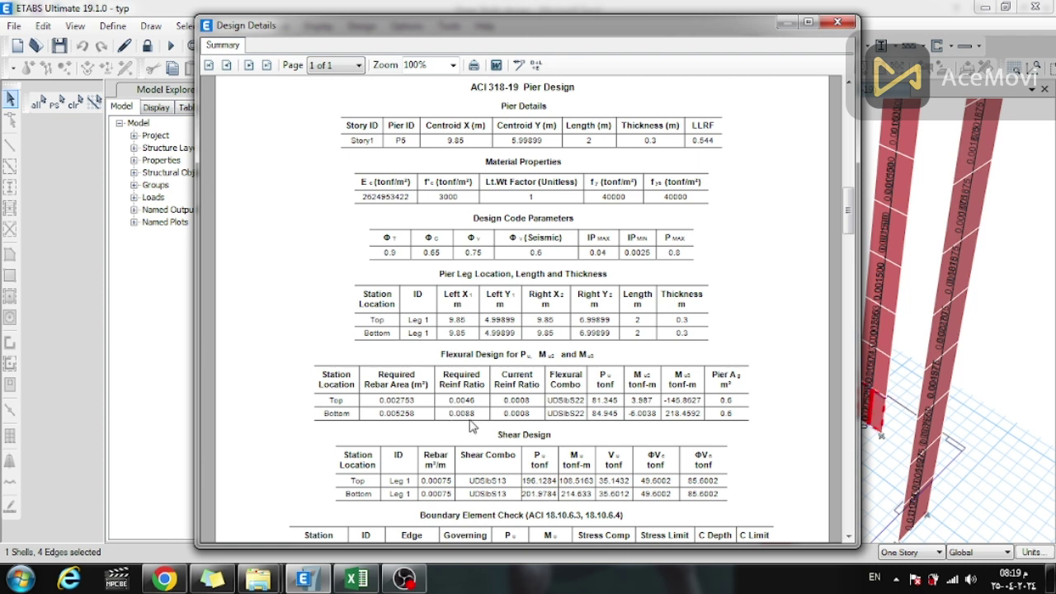
left_click(352, 581)
left_click(219, 416)
type(".0085")
key("Return")
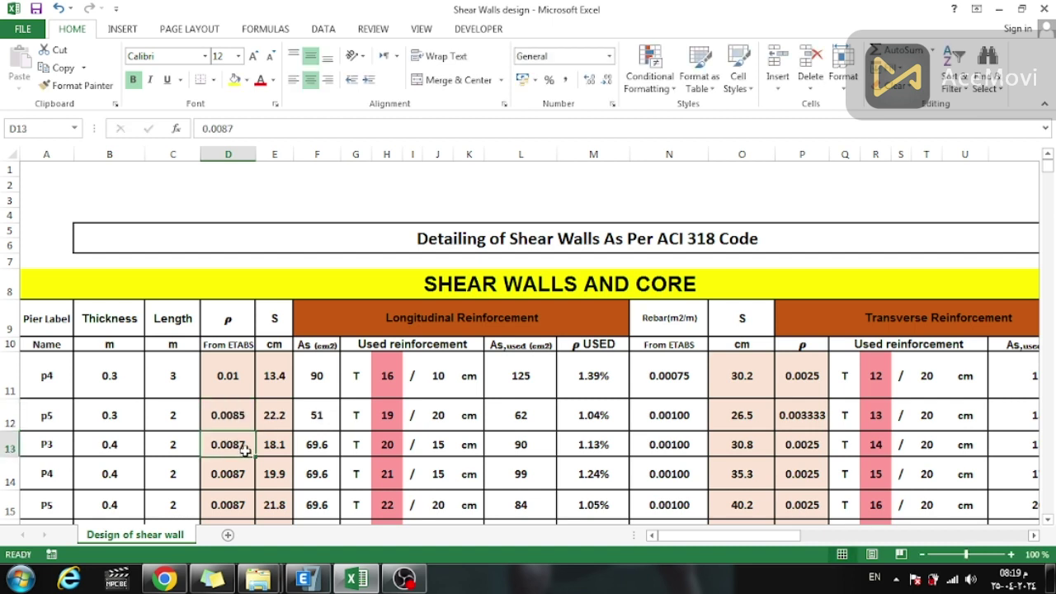
Recheck P5's required reinforcement ratio in ETABS and correct p5's ρ in Excel to 0.0088
left_click(304, 580)
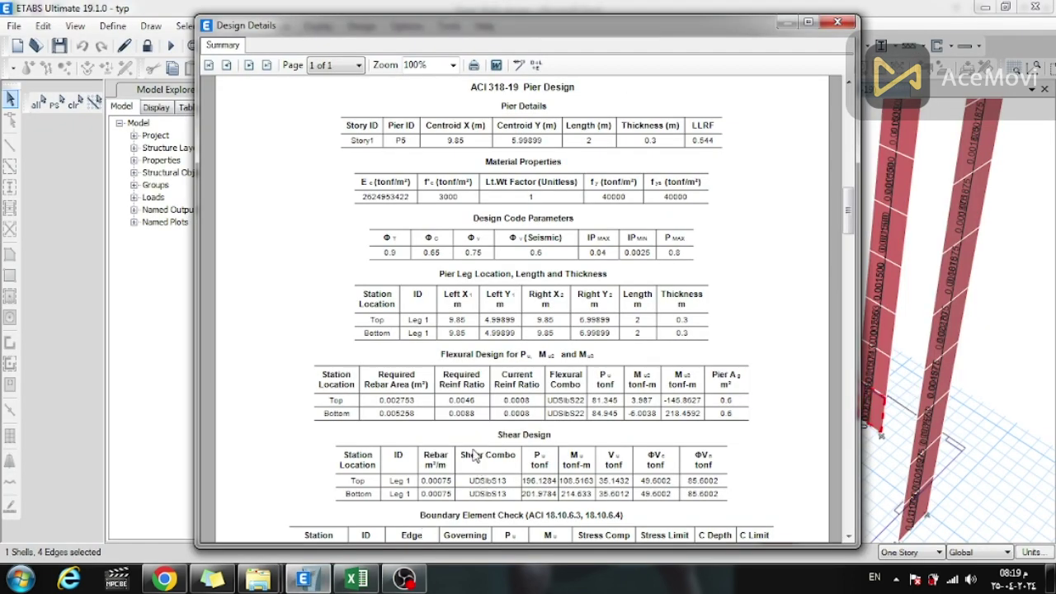
left_click(356, 580)
left_click(236, 414)
double_click(242, 415)
key("BackSpace")
type("88")
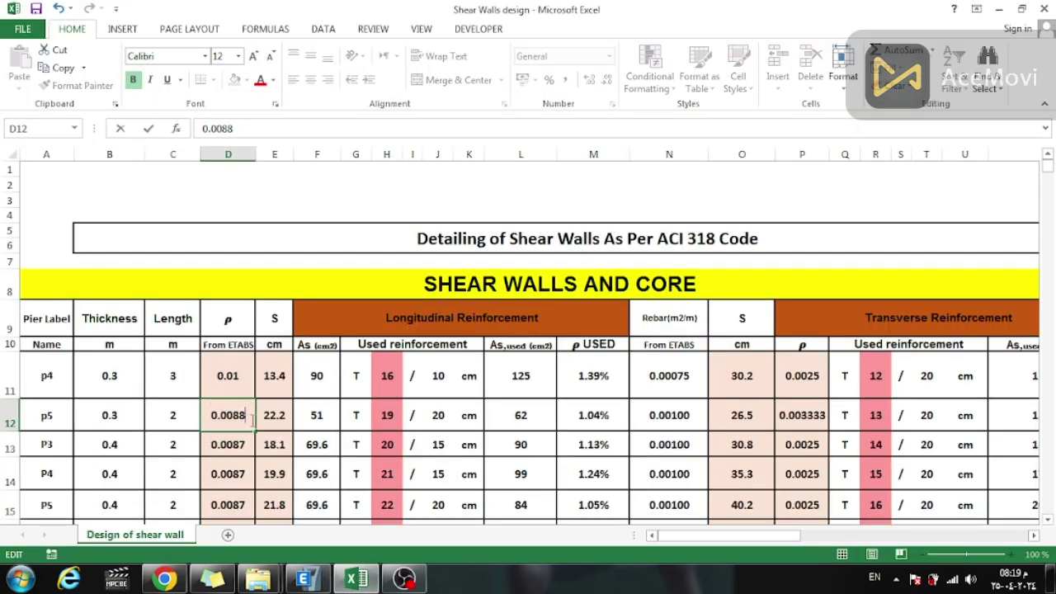
left_click(289, 425)
Choose 16 as p5's longitudinal bar diameter
left_click(394, 421)
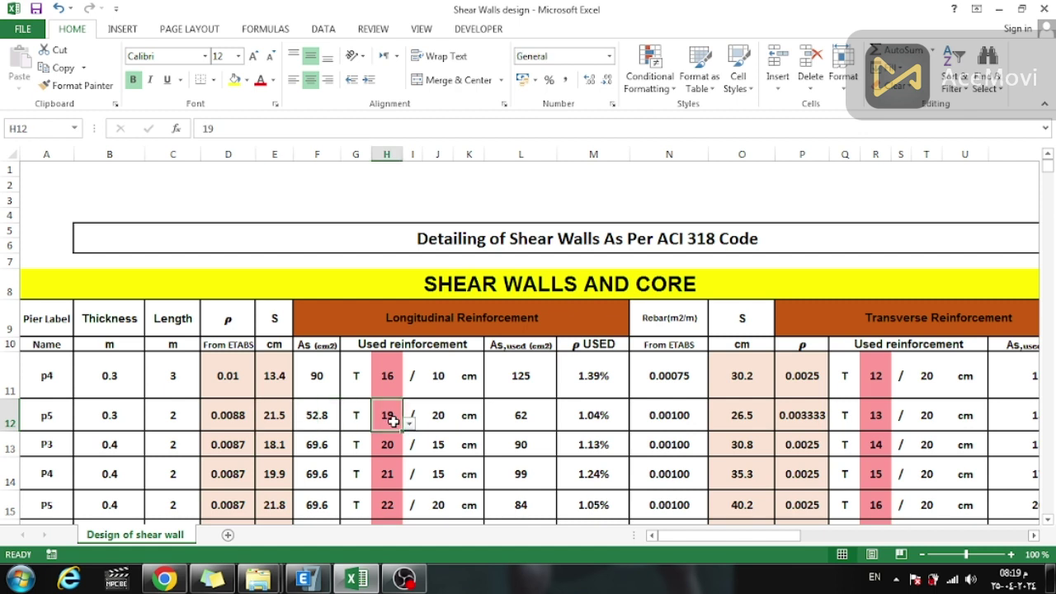
left_click(409, 422)
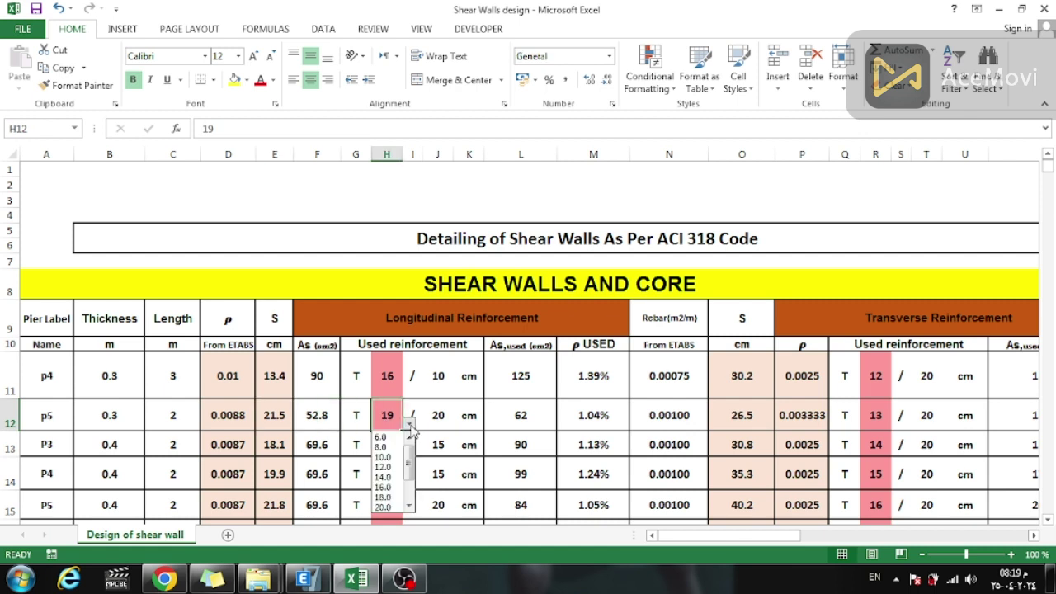
left_click(385, 487)
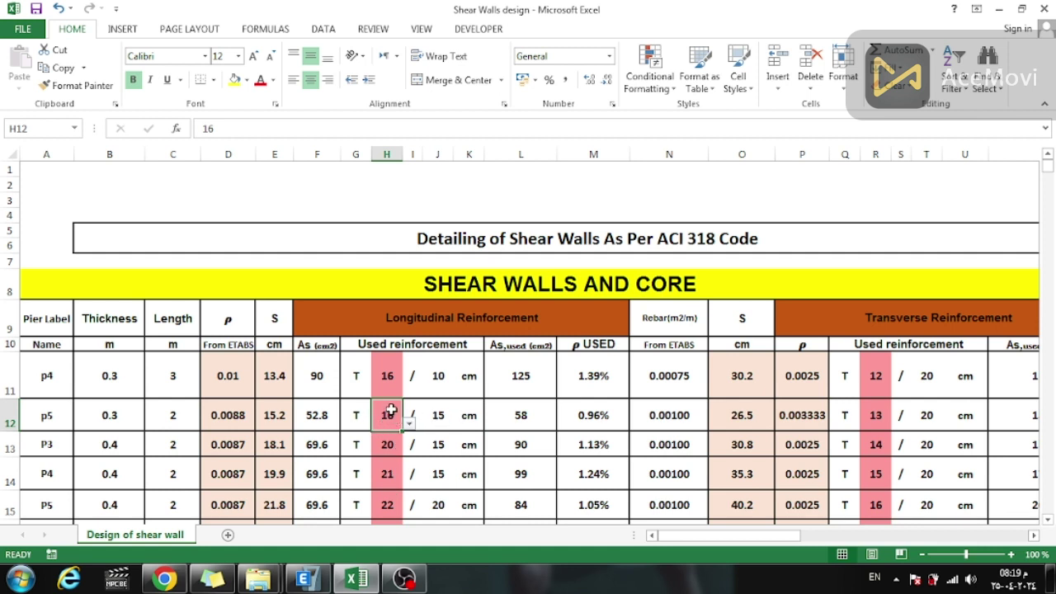
Look up P5's shear design rebar in ETABS and enter 0.00075 as p5's rebar from ETABS in Excel
left_click_drag(763, 535, 778, 534)
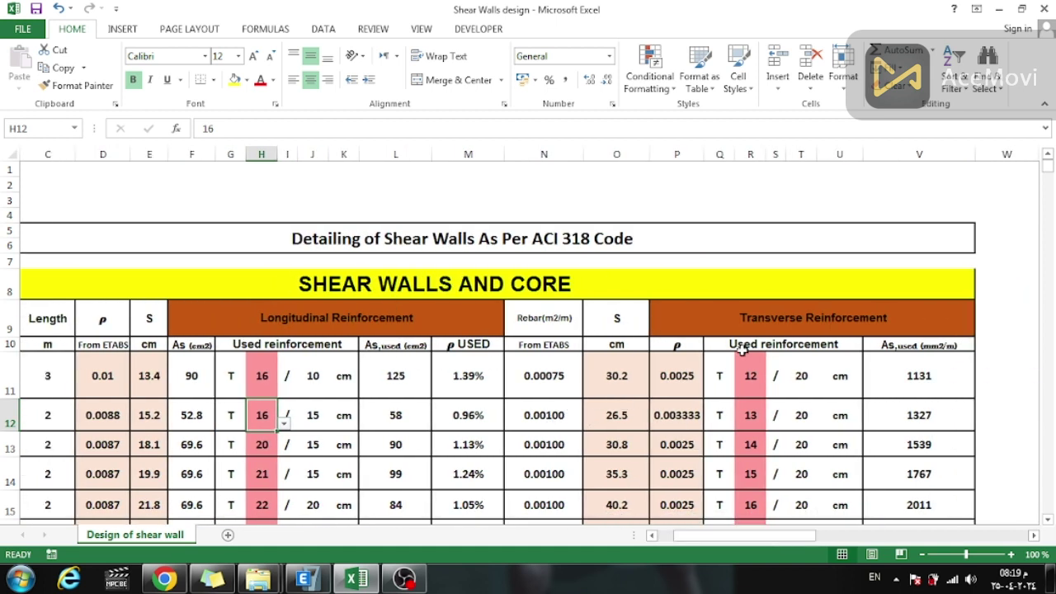
left_click(324, 585)
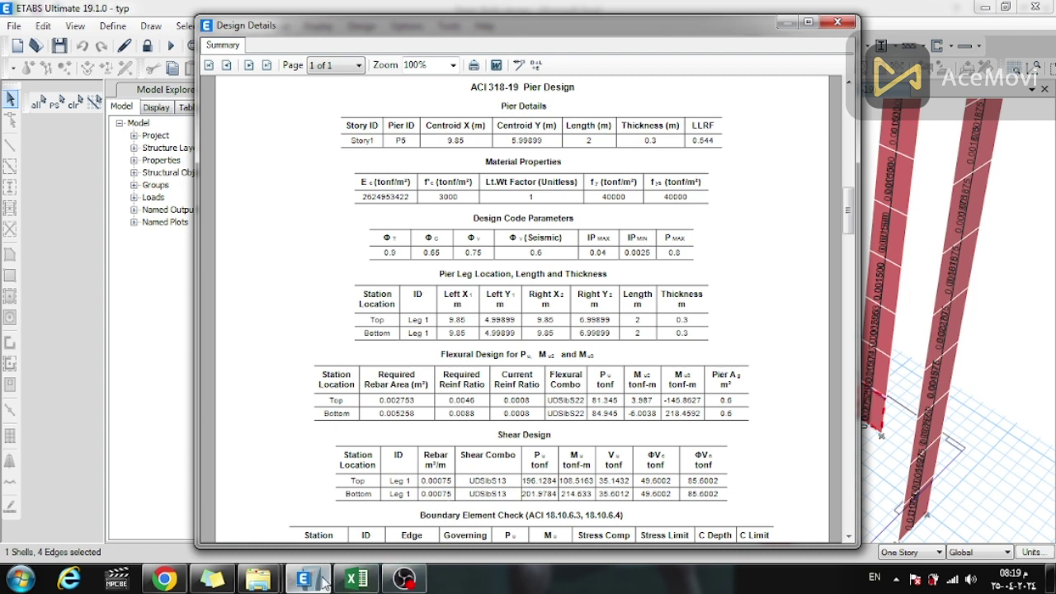
left_click(356, 579)
left_click(543, 415)
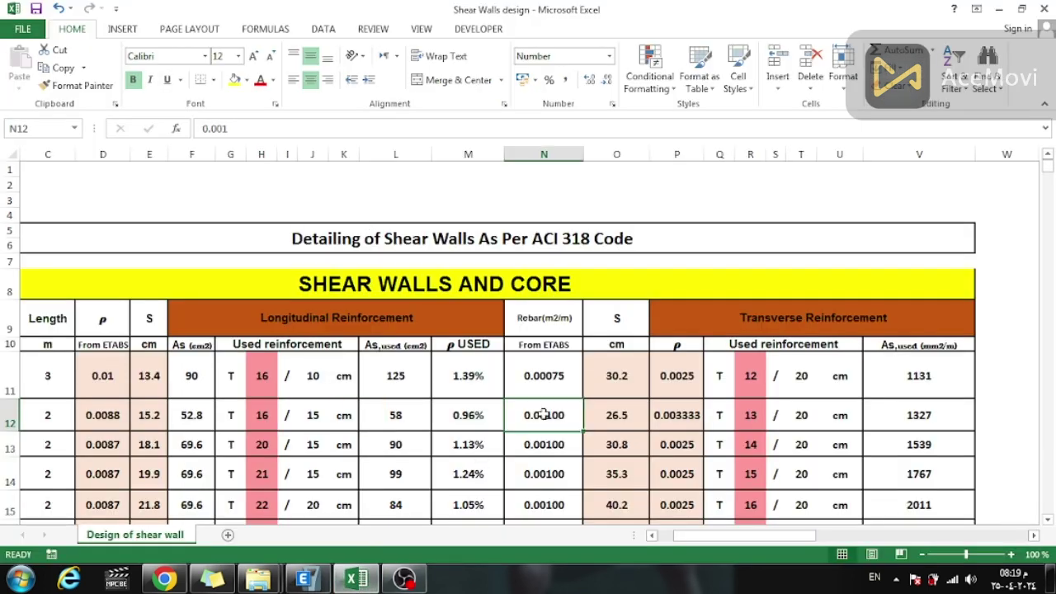
type(".00075")
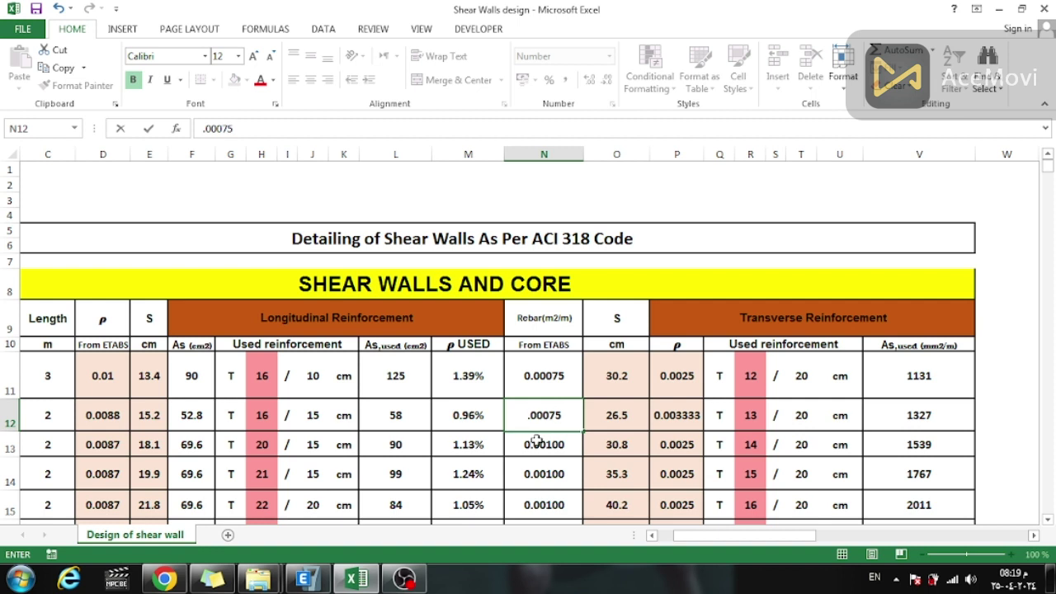
key("Return")
Choose 12 as p5's transverse bar diameter
left_click(753, 419)
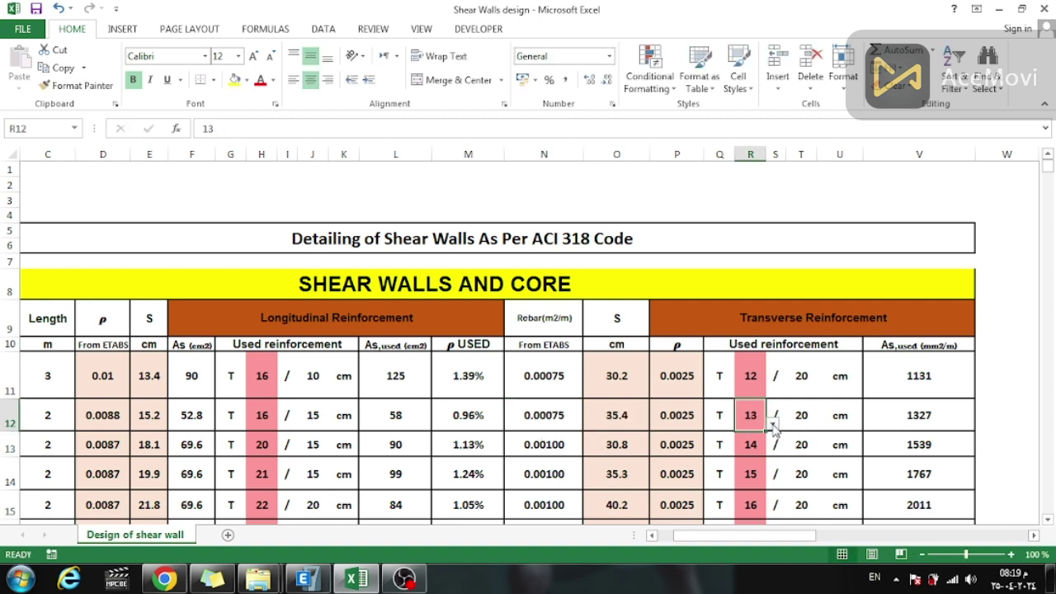
left_click(771, 422)
left_click(765, 452)
left_click(790, 426)
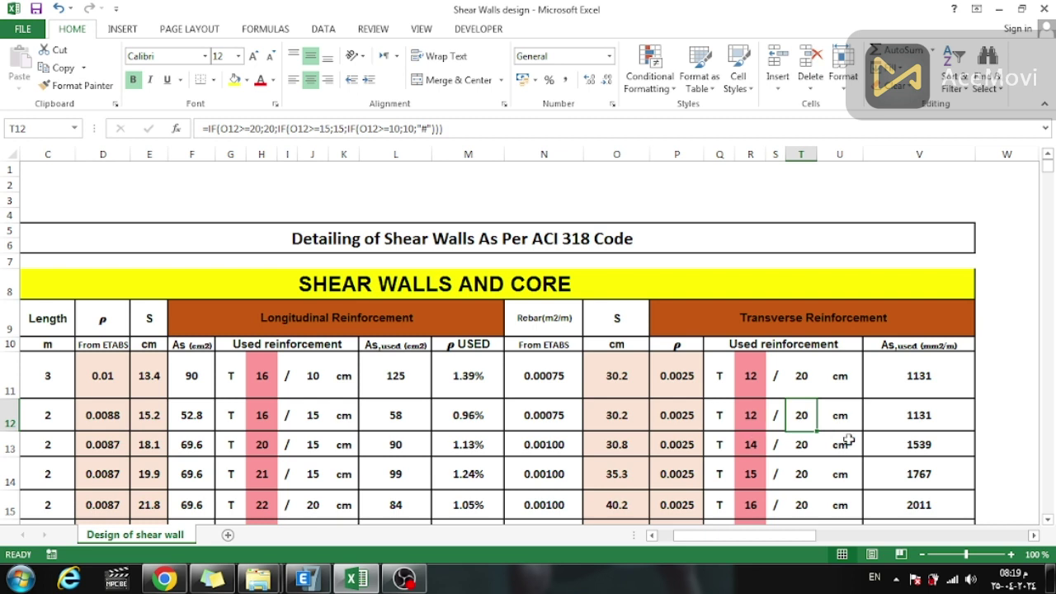
Switch to ETABS, close pier P5's report and select a core wall panel on Story1 in the 3D view
left_click(319, 580)
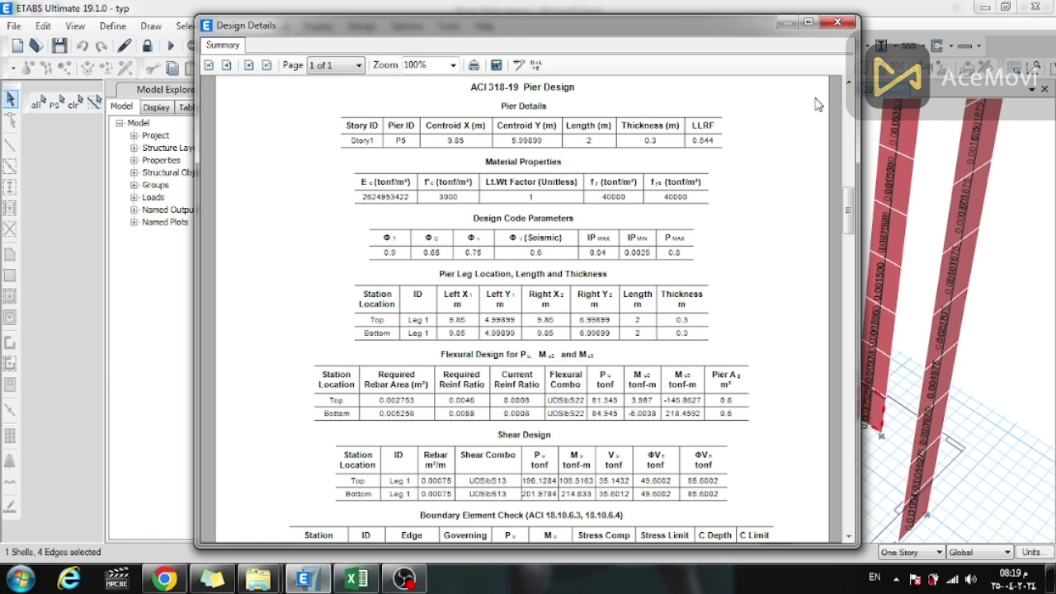
left_click(836, 25)
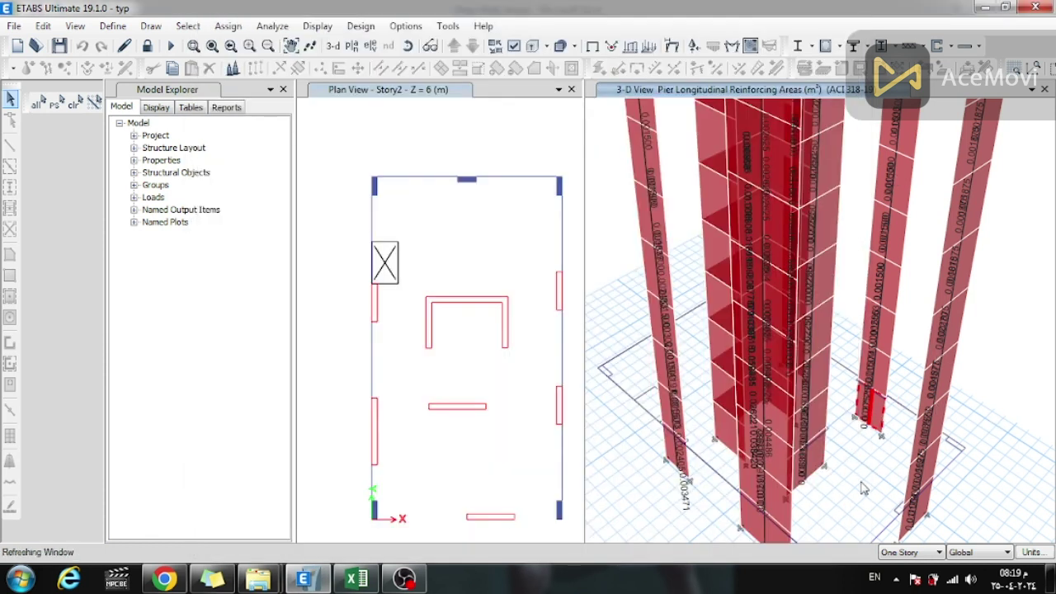
left_click(725, 443)
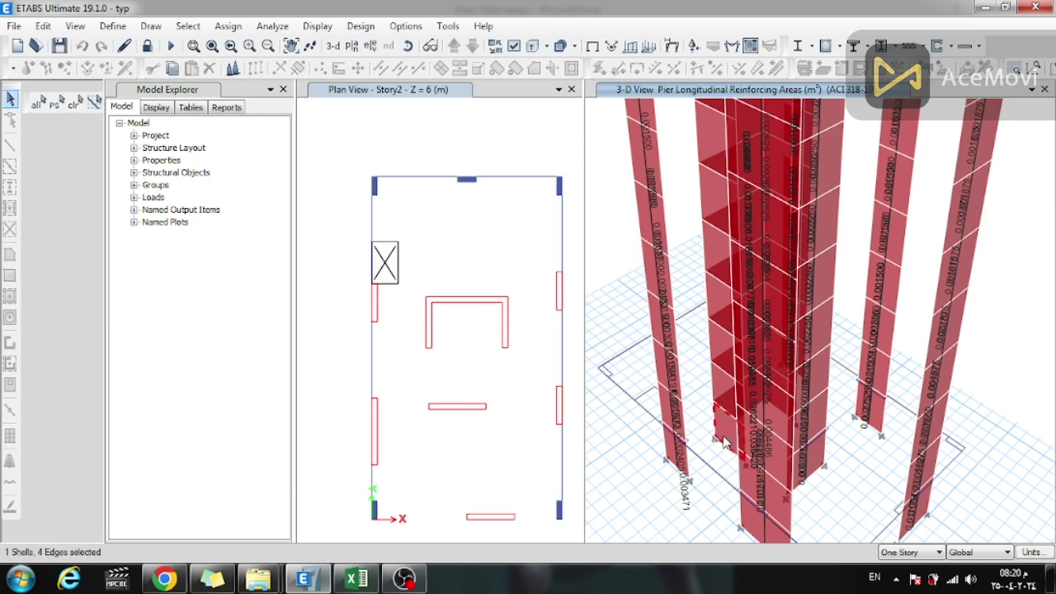
Select the three walls of the U-shaped core in the Story2 plan and clear the selection
left_click(494, 320)
left_click(476, 299)
left_click(429, 324)
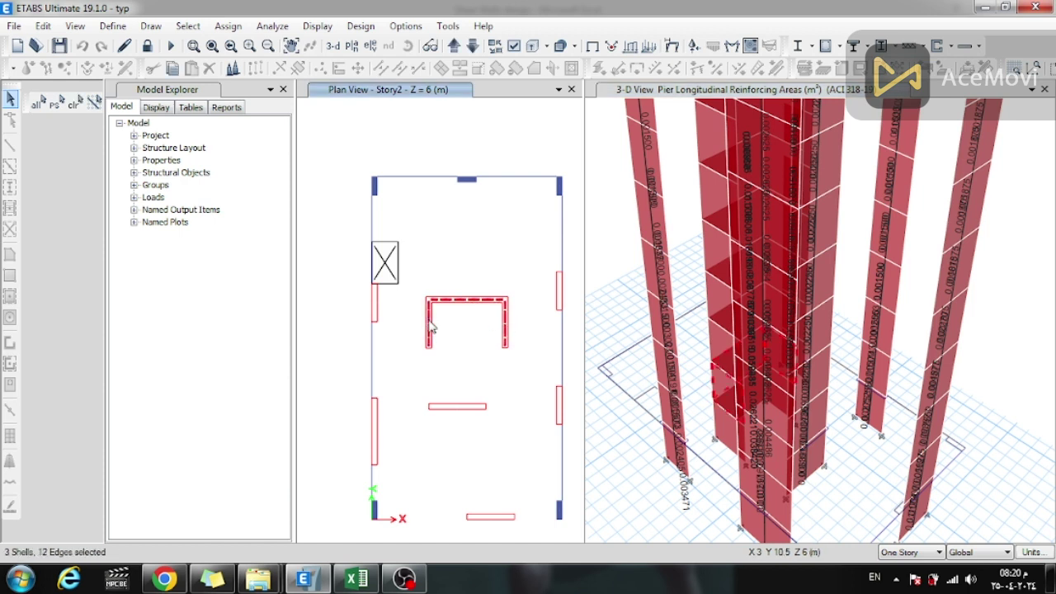
key("ctrl+q")
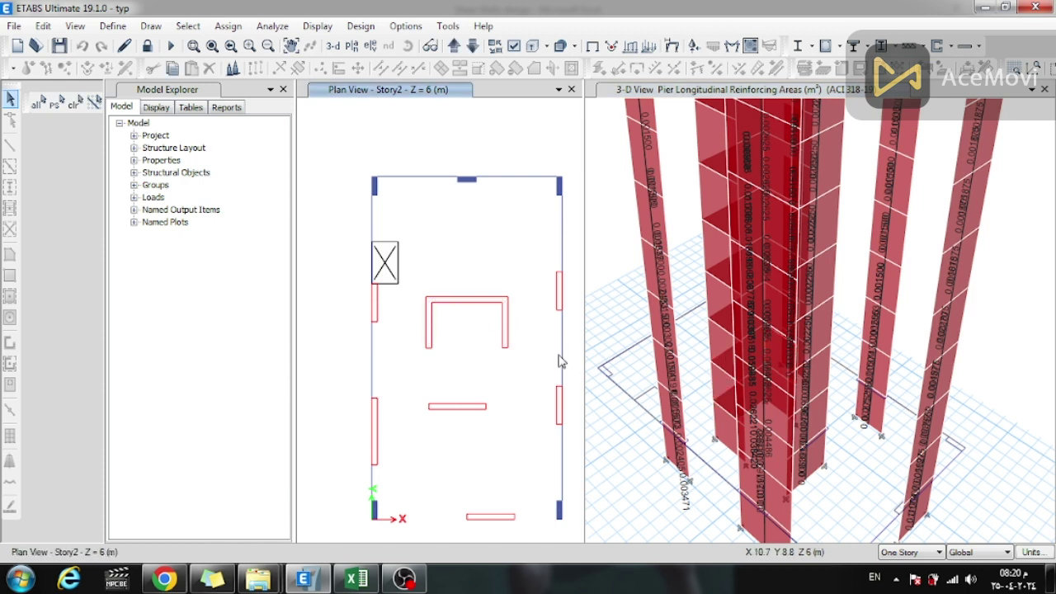
Open the design details of the core pier P3 on Story1 and set the report zoom to 100%
left_click(729, 437)
left_click(730, 437)
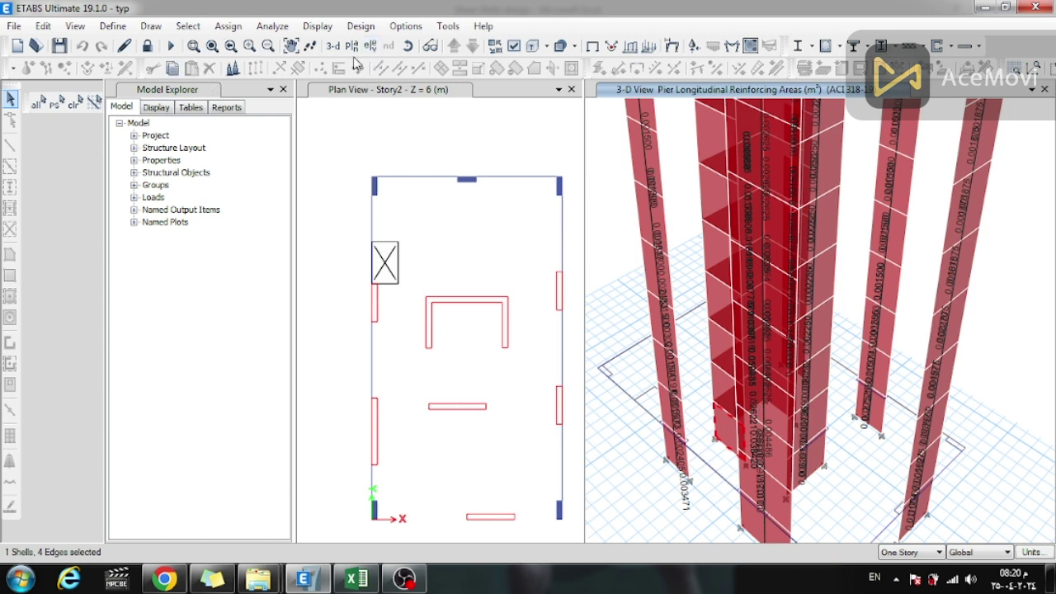
left_click(407, 45)
left_click_drag(812, 422, 723, 437)
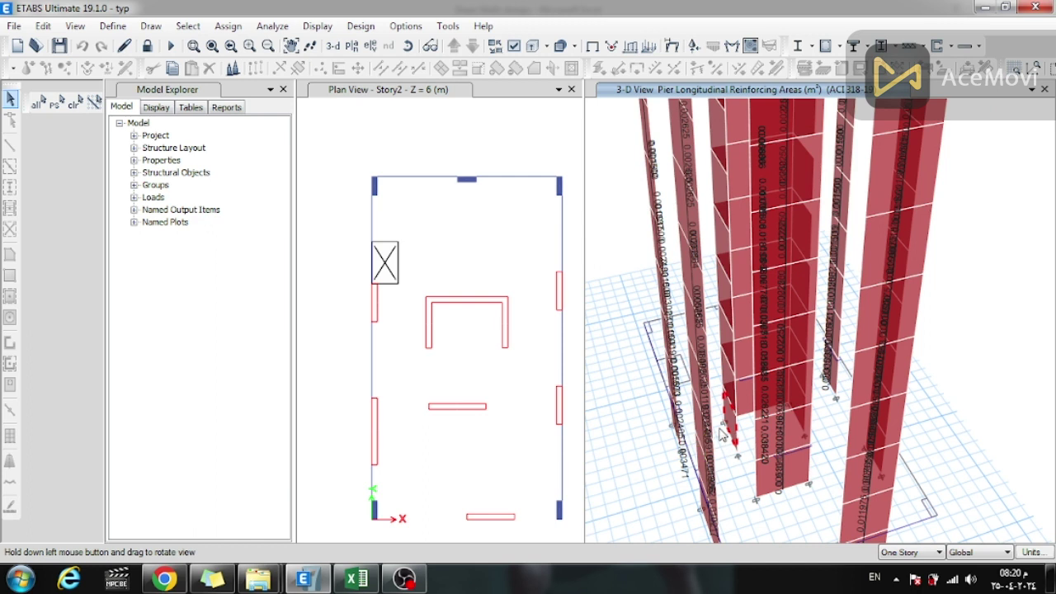
left_click(744, 401)
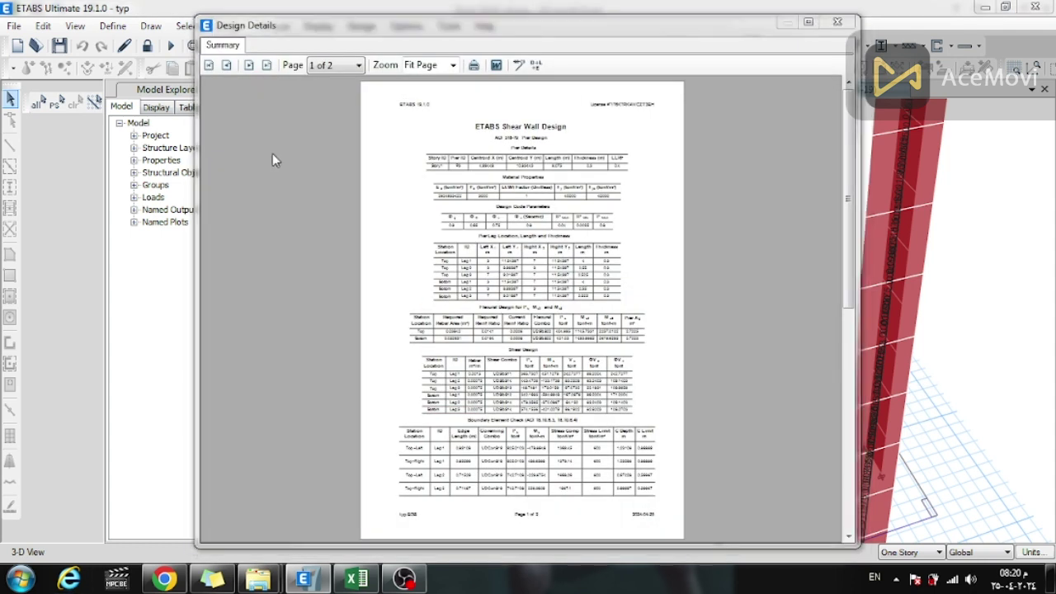
left_click(452, 65)
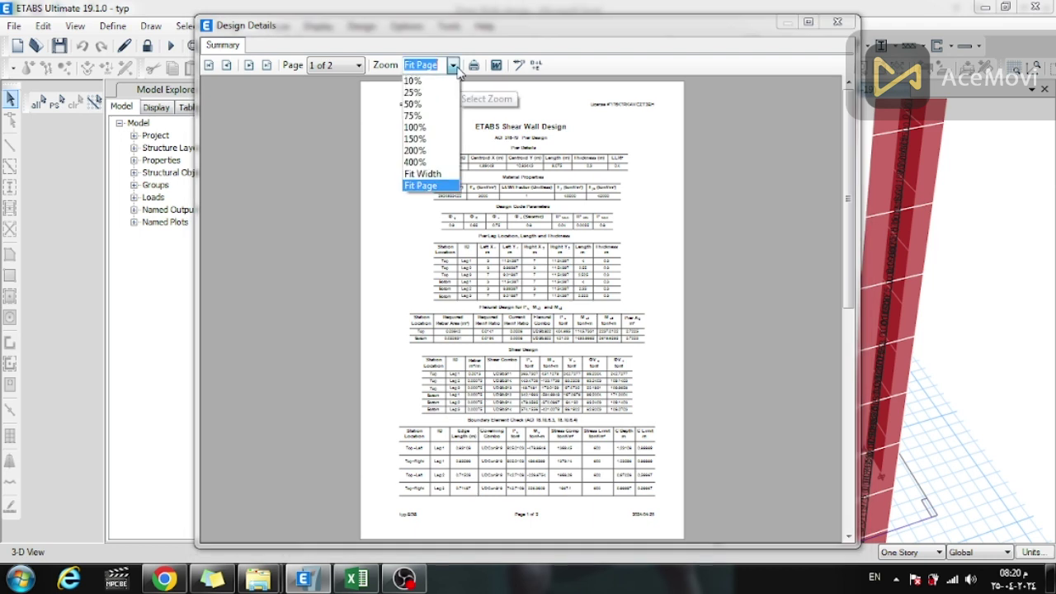
left_click(422, 133)
Examine pier P3's leg dimensions, flexural reinforcement ratios and shear rebar in the report, and close it
left_click_drag(848, 373, 857, 145)
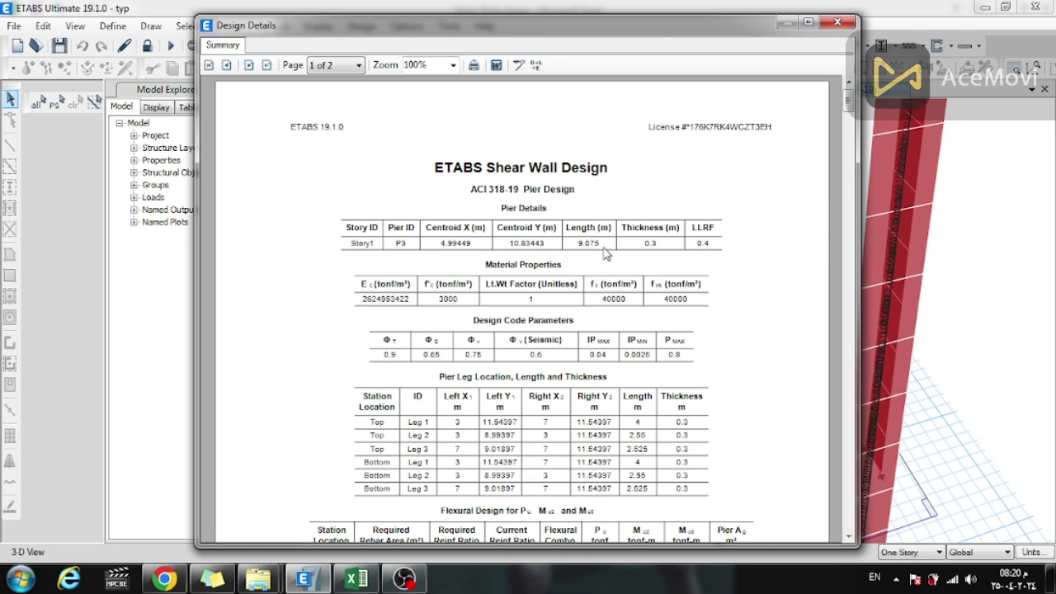
scroll(850, 124, "down", 1)
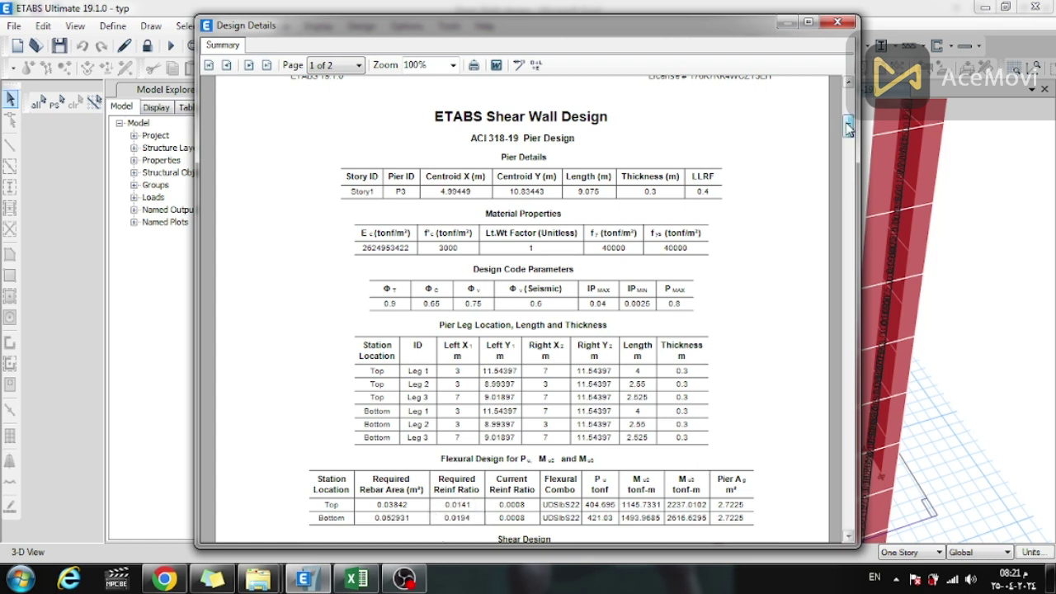
scroll(848, 125, "down", 1)
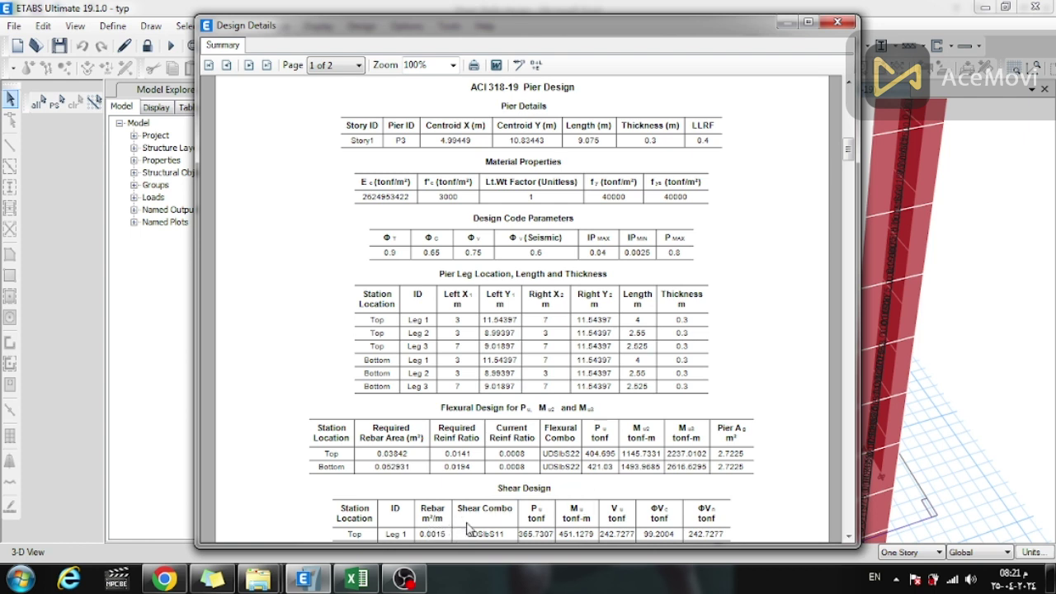
left_click(809, 23)
left_click(1035, 7)
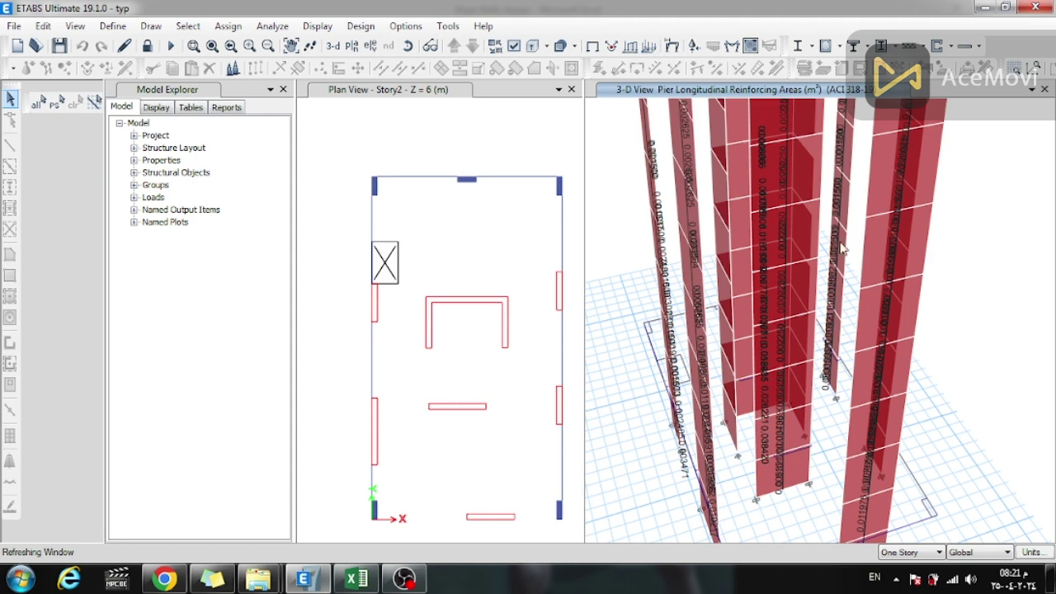
scroll(900, 347, "down", 5)
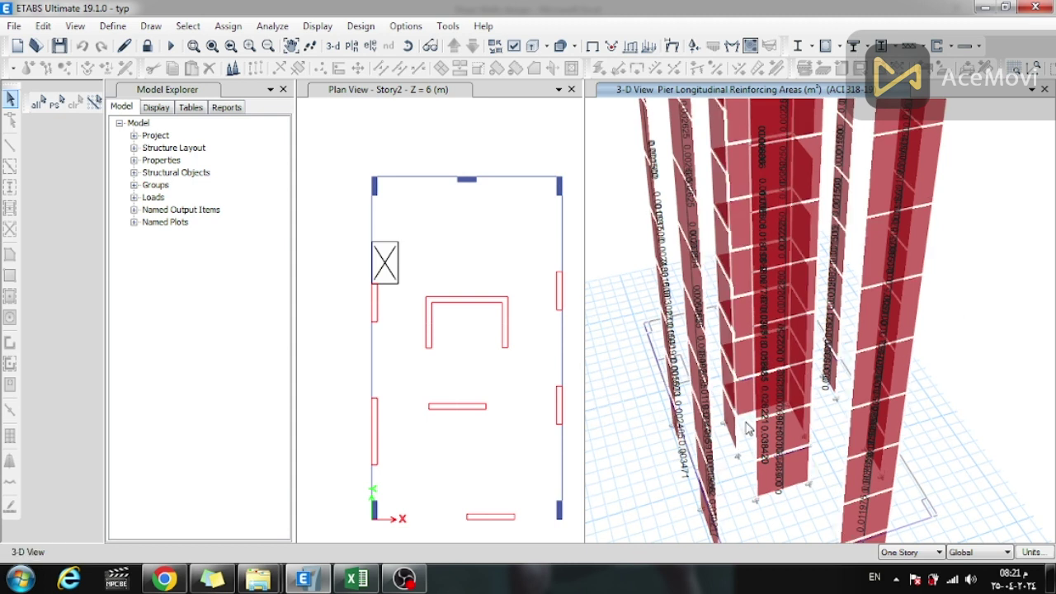
scroll(779, 423, "up", 4)
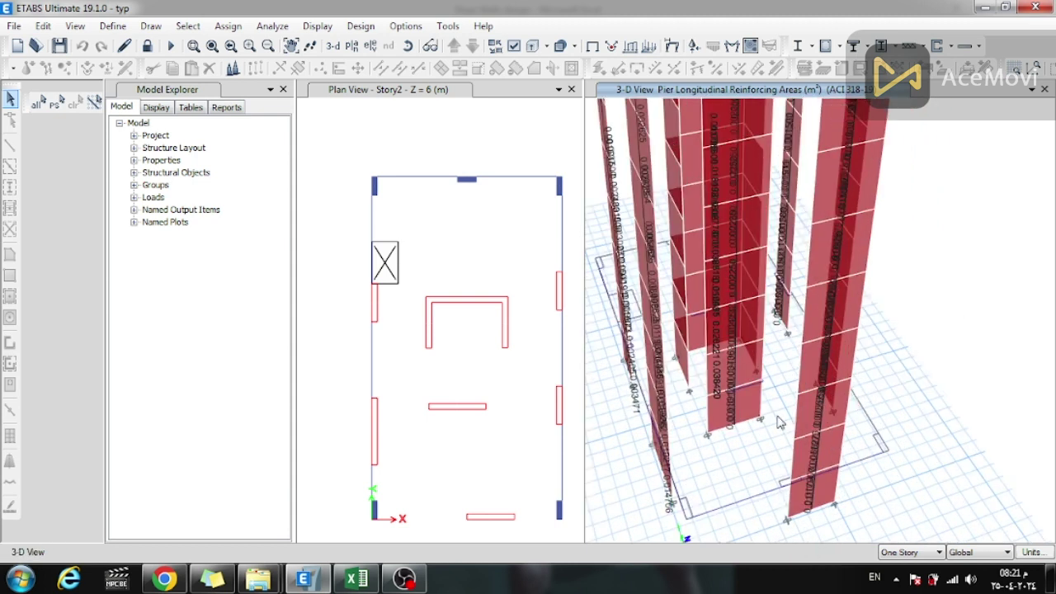
left_click(726, 418)
left_click(725, 418)
left_click(726, 418)
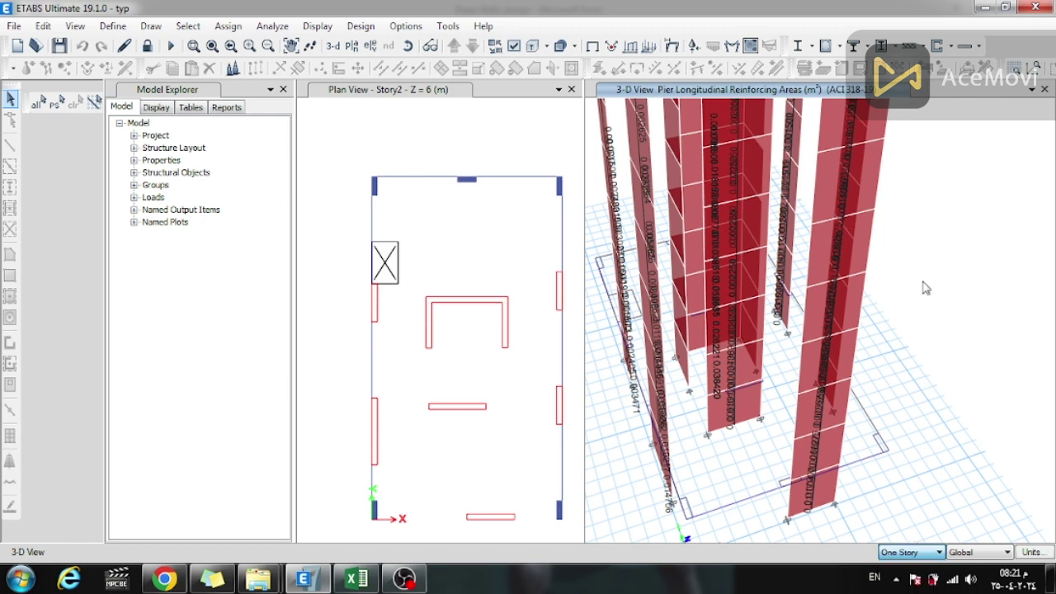
Show all objects in the 3D view again and turn off the display of floors there, keeping the walls displayed
right_click(924, 247)
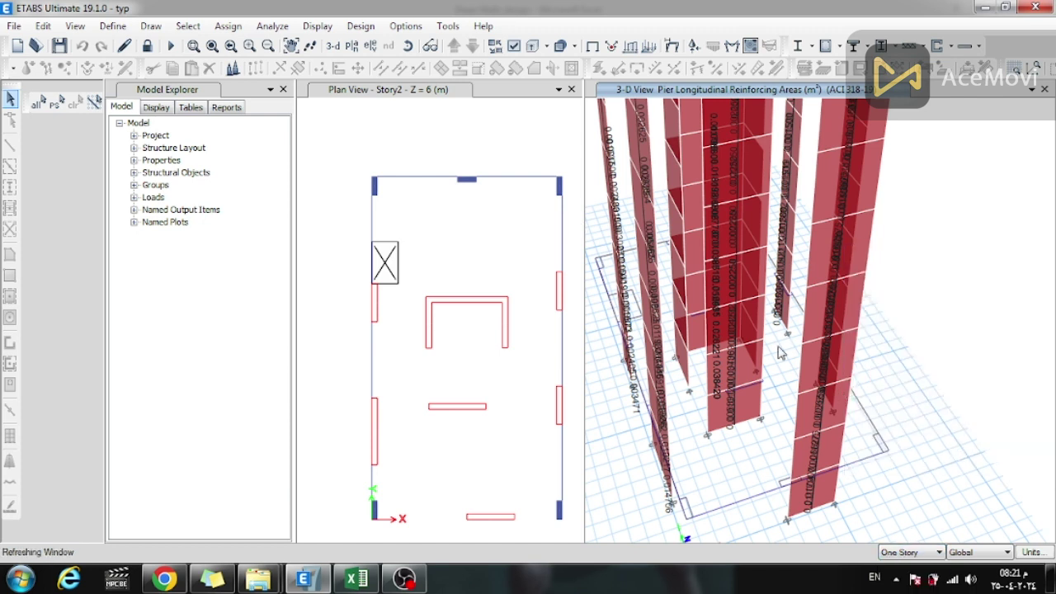
scroll(831, 410, "down", 3)
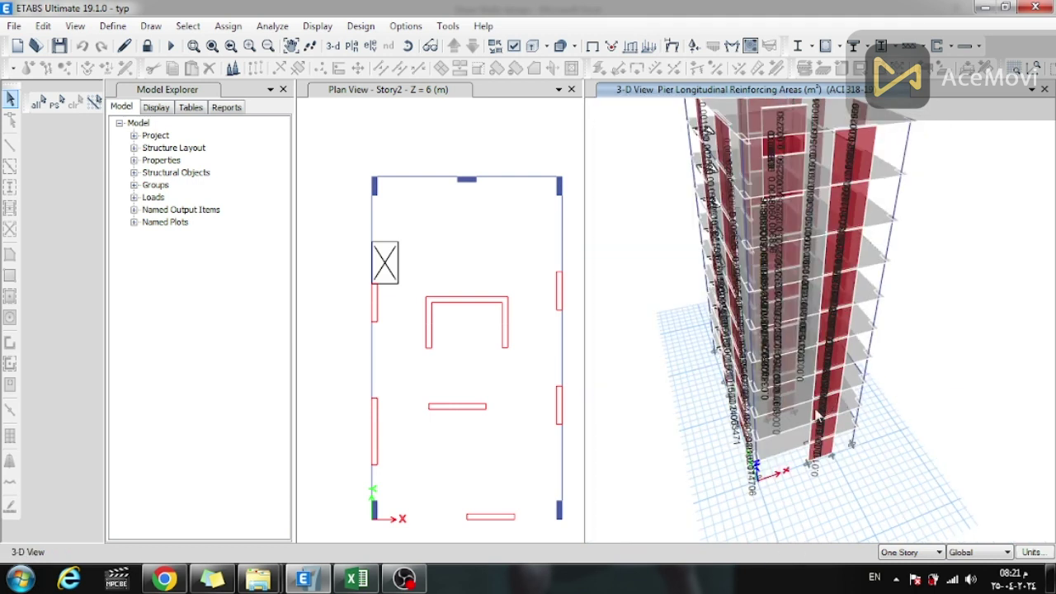
left_click(514, 47)
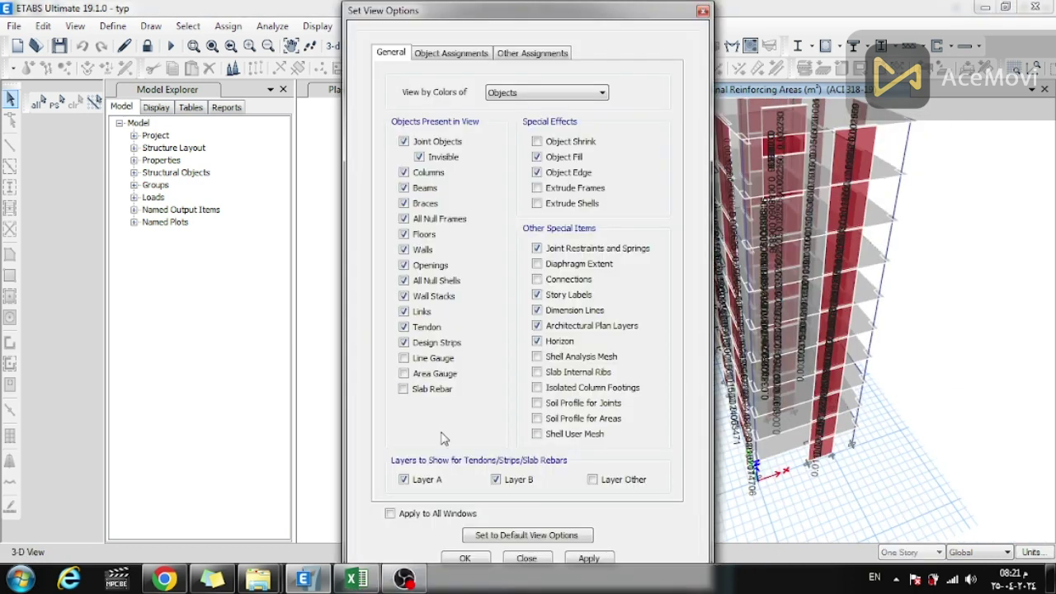
left_click(404, 249)
left_click(403, 235)
left_click(403, 249)
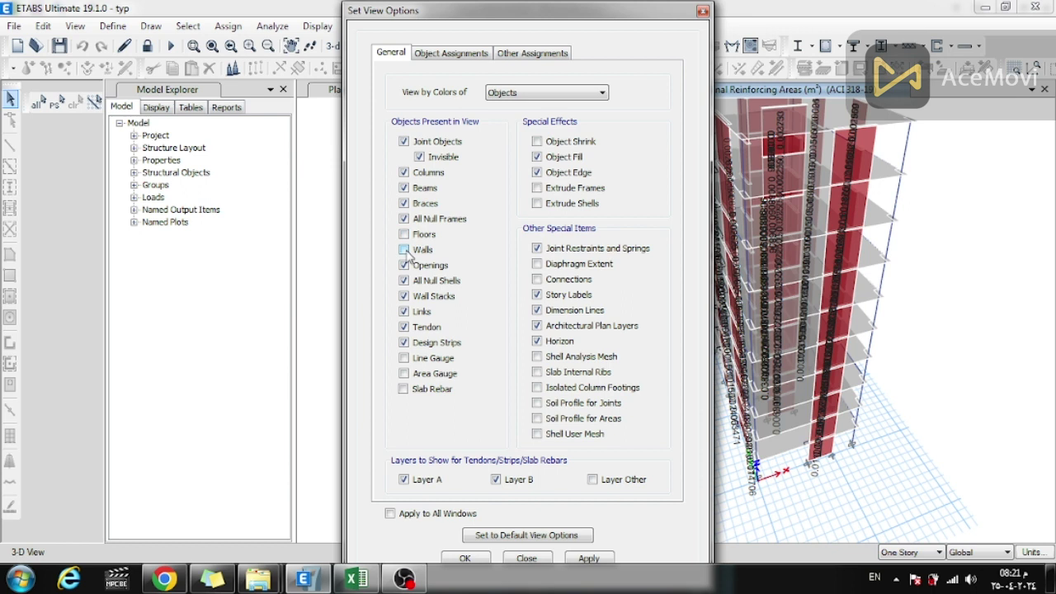
left_click(484, 563)
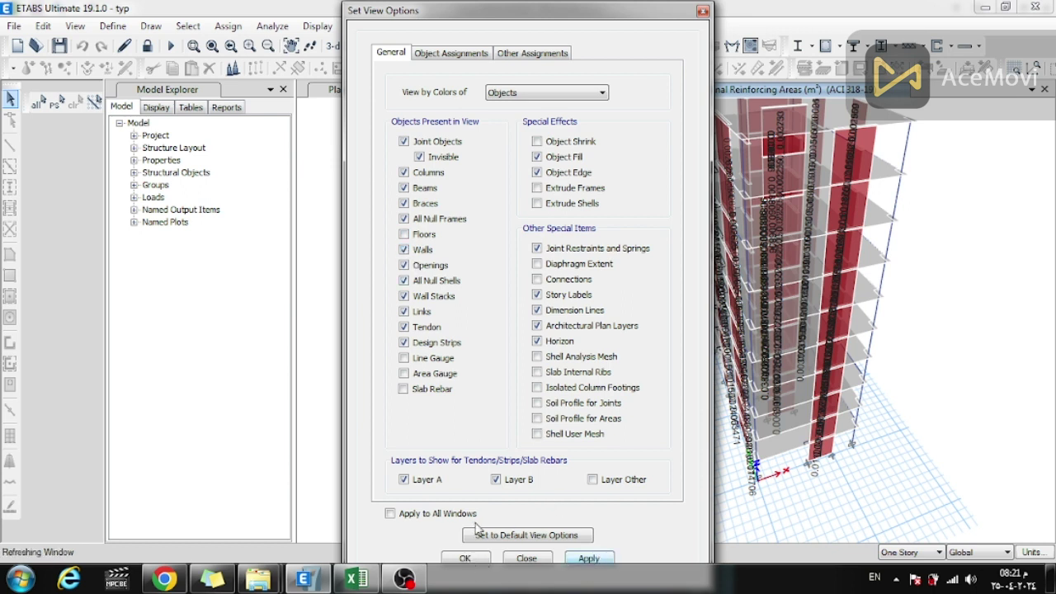
left_click(465, 561)
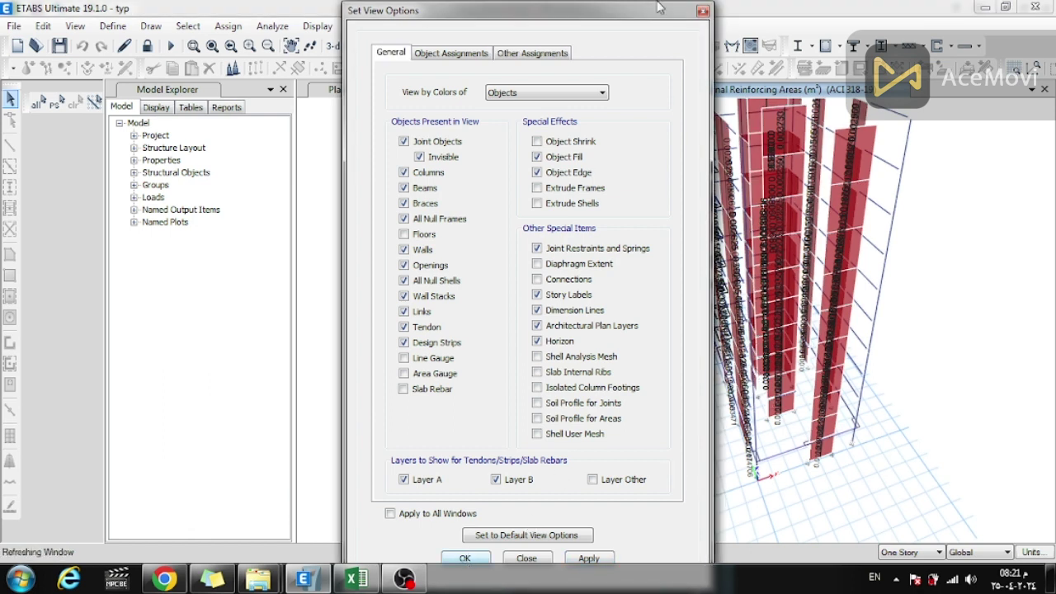
left_click(466, 558)
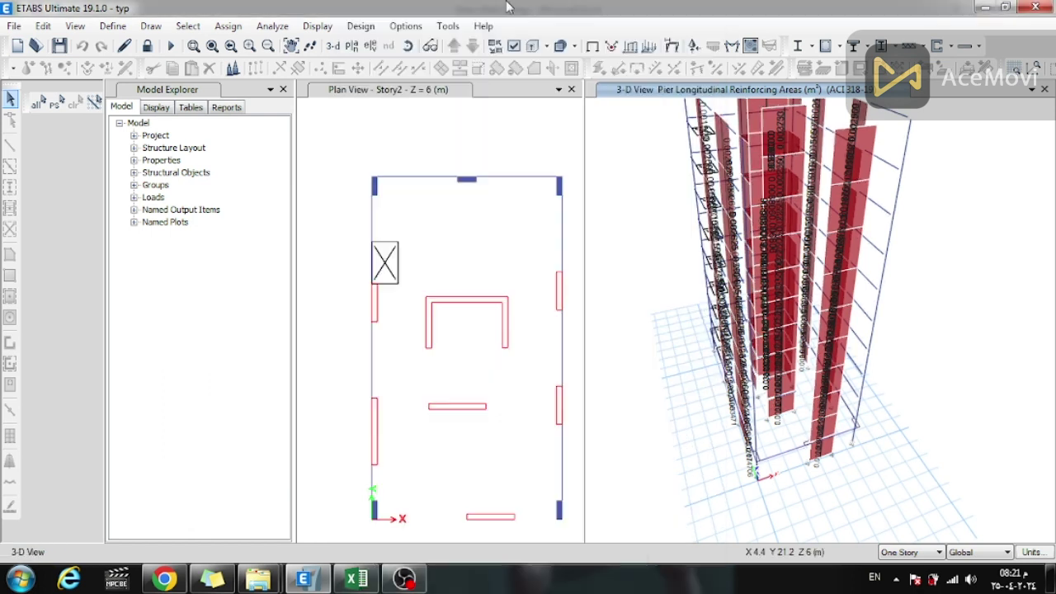
Select the straight interior wall below the U-shaped core across all stories and show only that wall in the 3D view
scroll(775, 417, "up", 2)
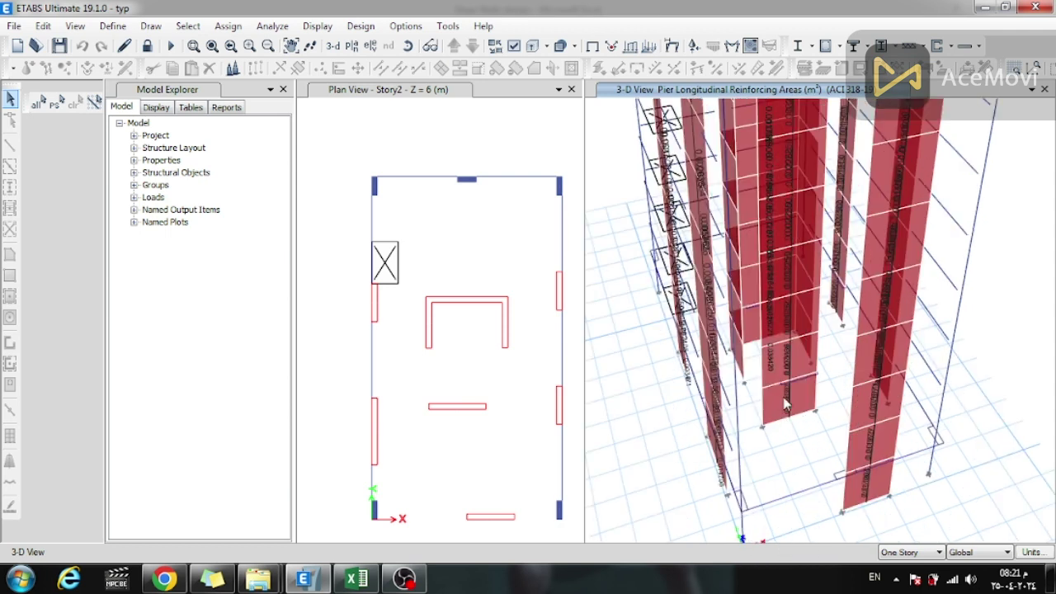
left_click(907, 552)
left_click(904, 580)
left_click(772, 417)
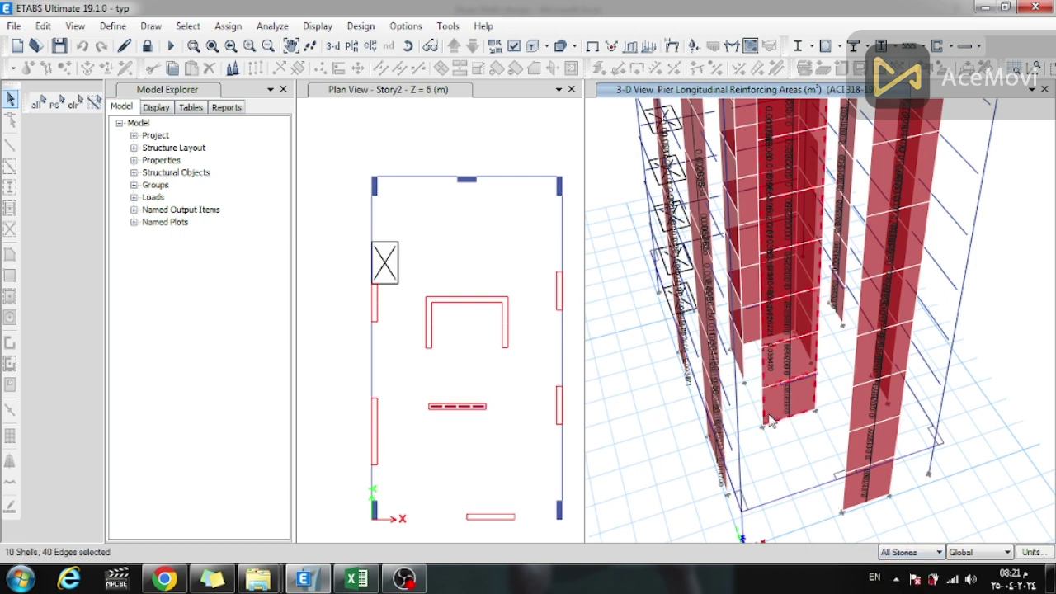
right_click(788, 437)
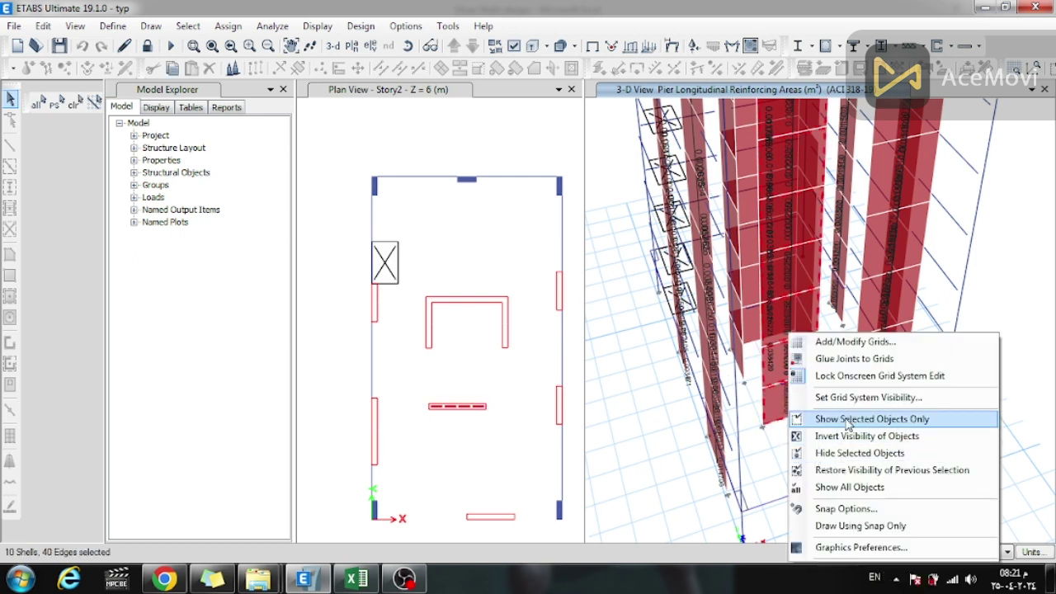
left_click(789, 421)
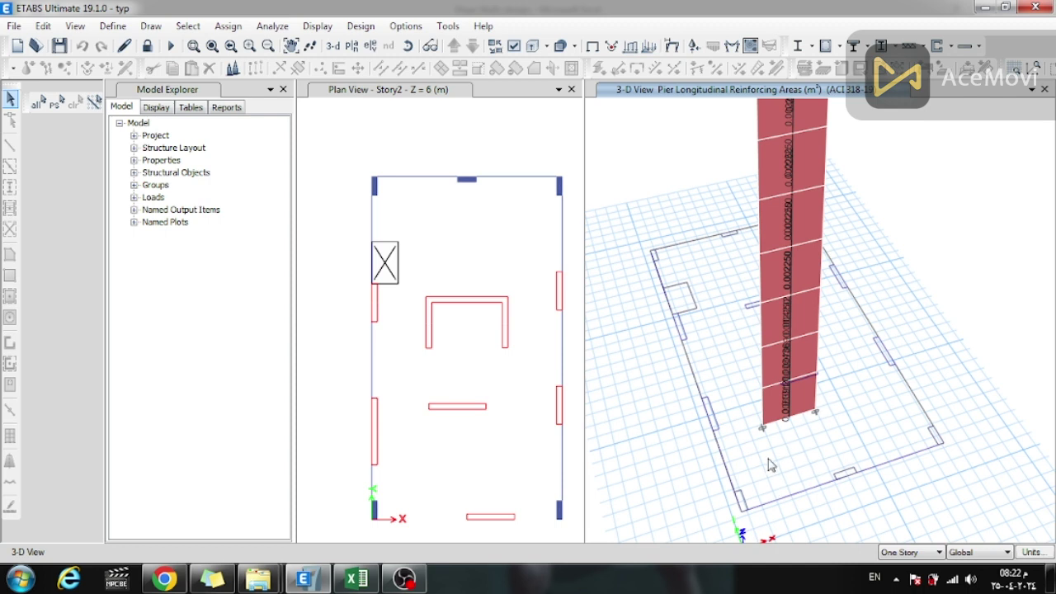
Select the entire isolated wall stack and open the uniform reinforcing pier section assignment for it
scroll(827, 422, "down", 2)
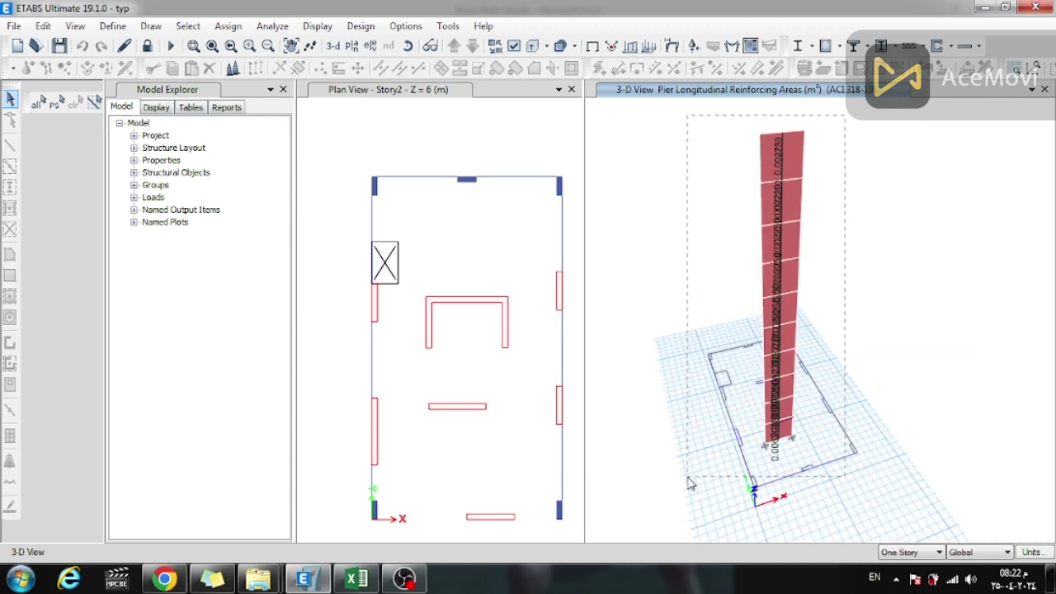
key("ctrl+a")
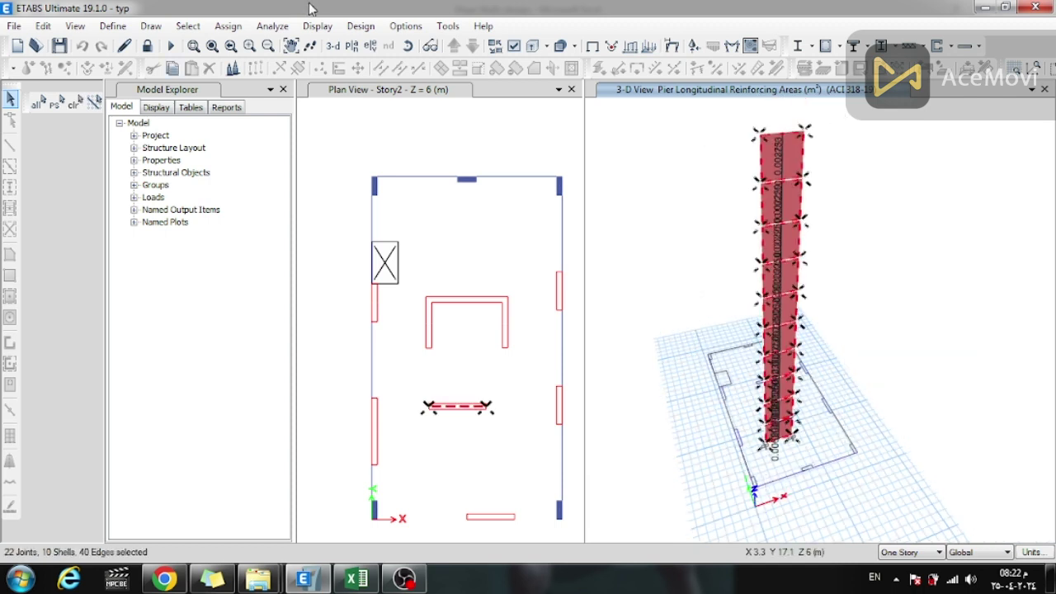
left_click(359, 28)
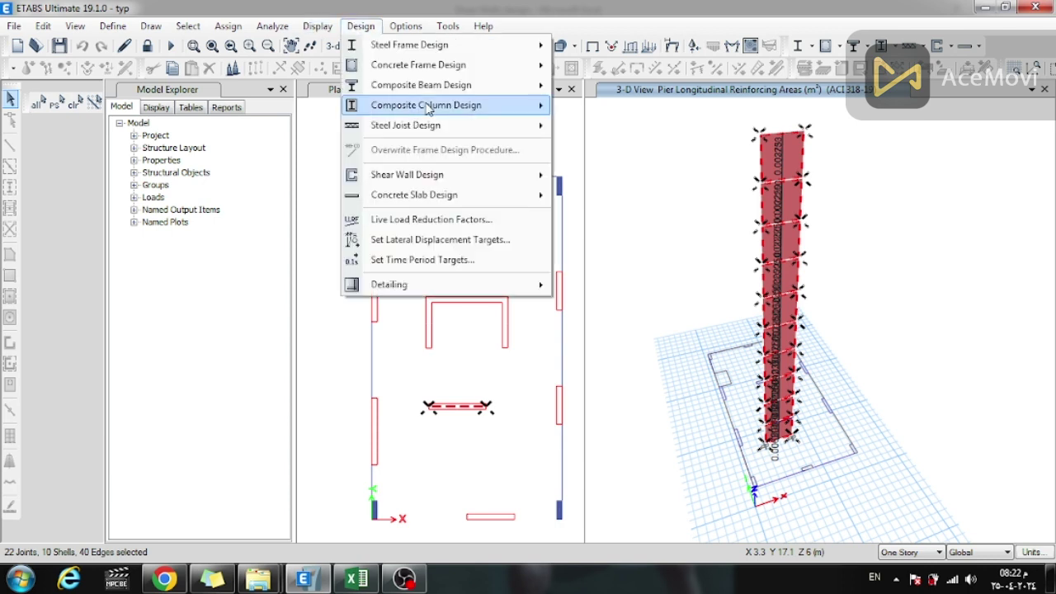
mouse_move(483, 180)
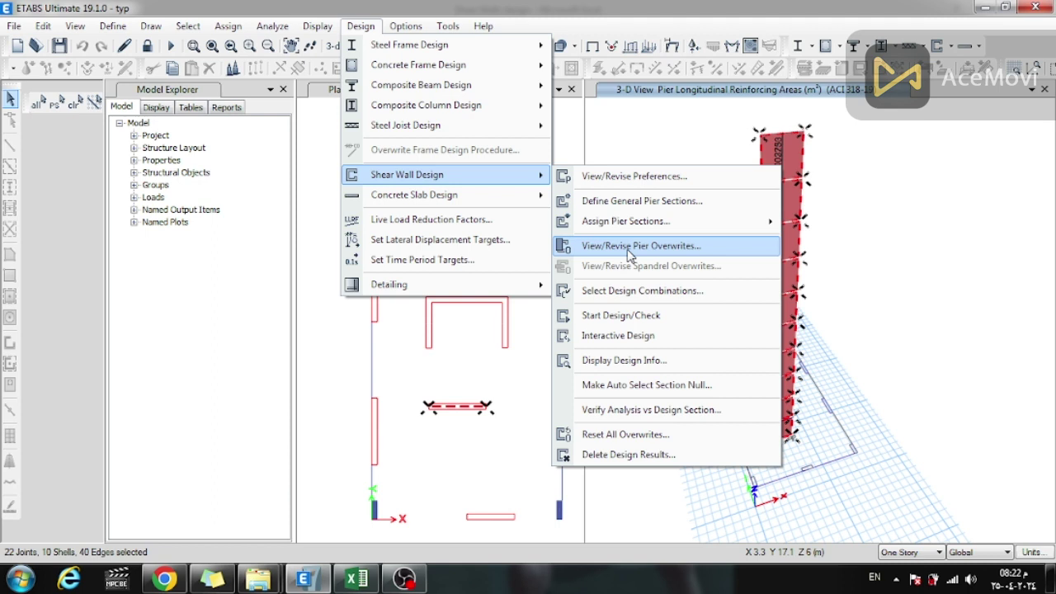
mouse_move(660, 224)
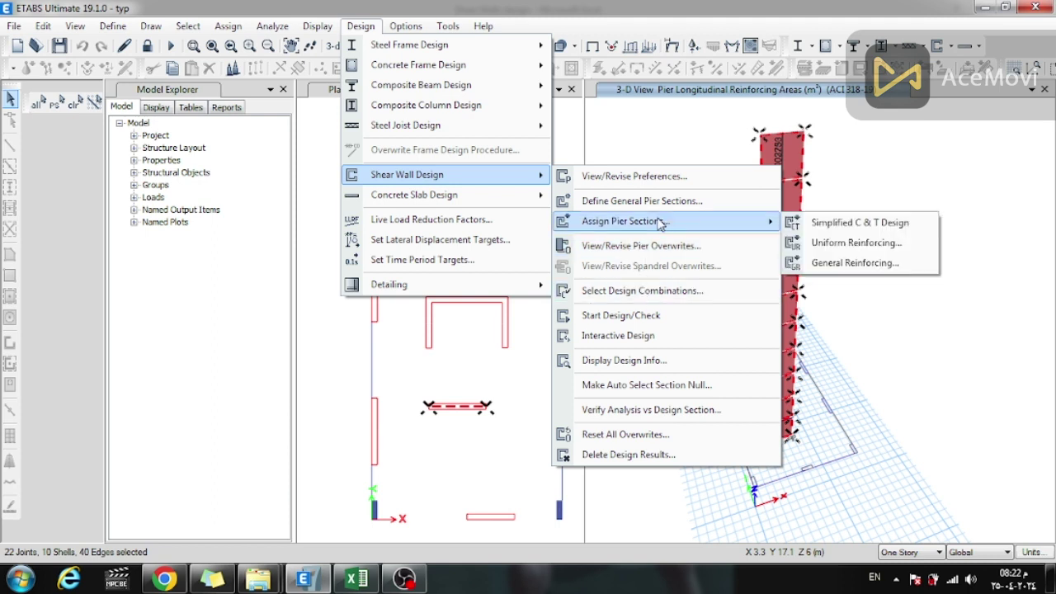
left_click(858, 243)
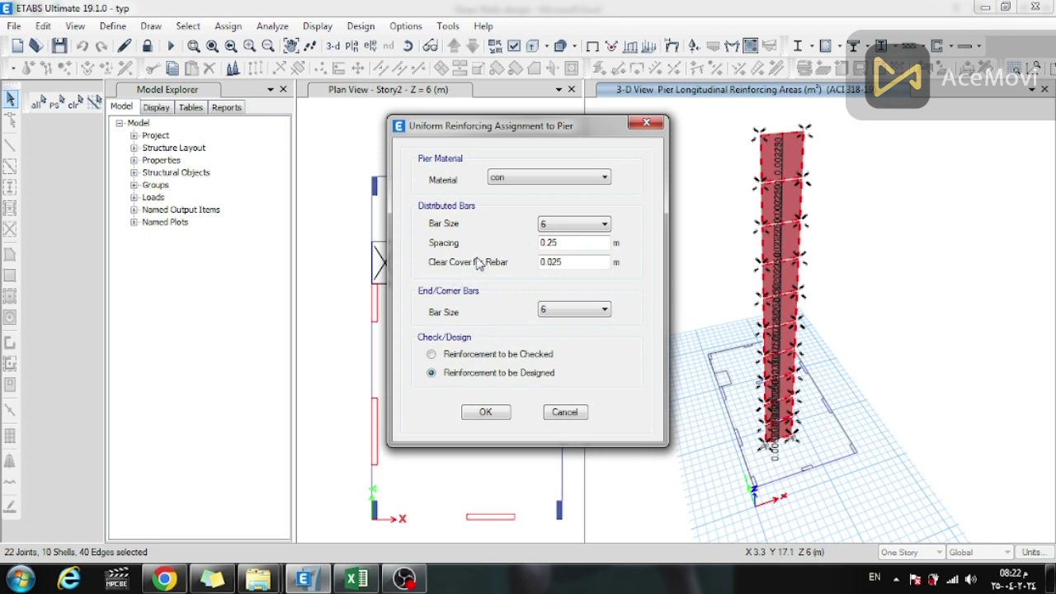
Set the distributed bars to size 16 with 0.1 m spacing, consulting the first wall row of the Excel sheet before returning to ETABS
left_click(563, 230)
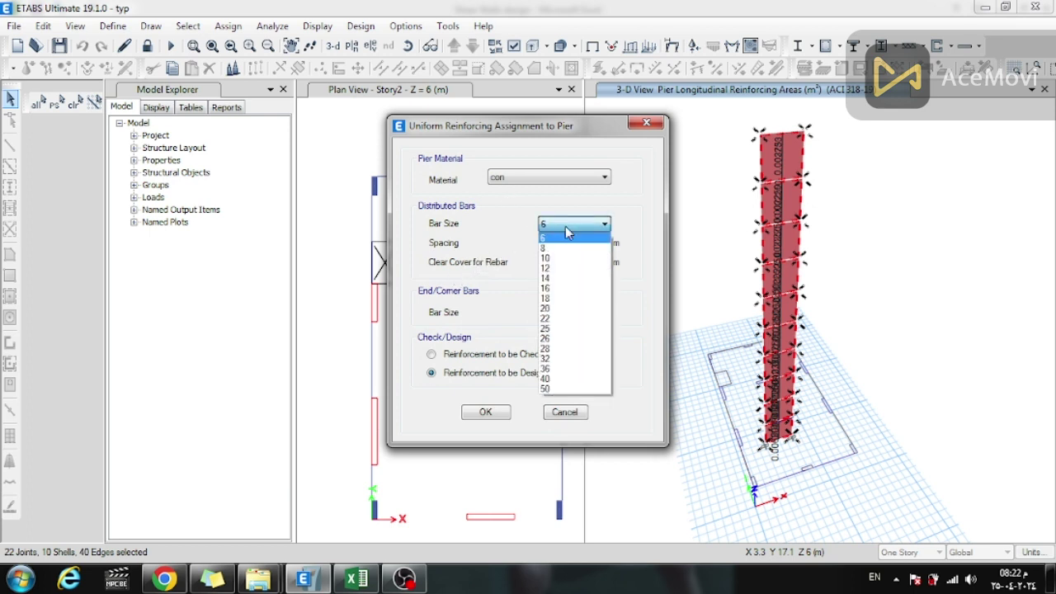
left_click(561, 288)
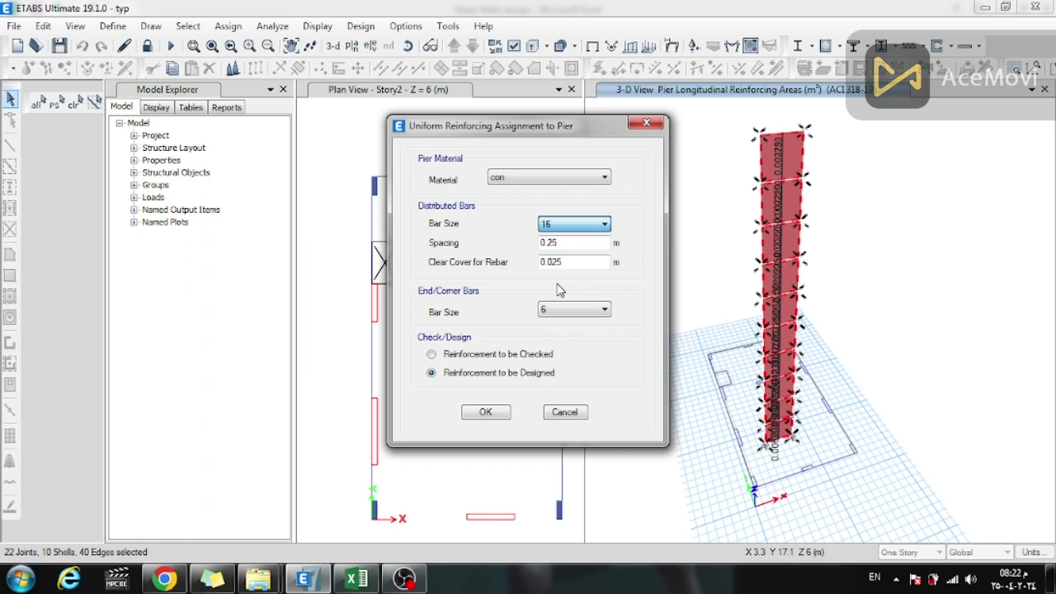
left_click(357, 580)
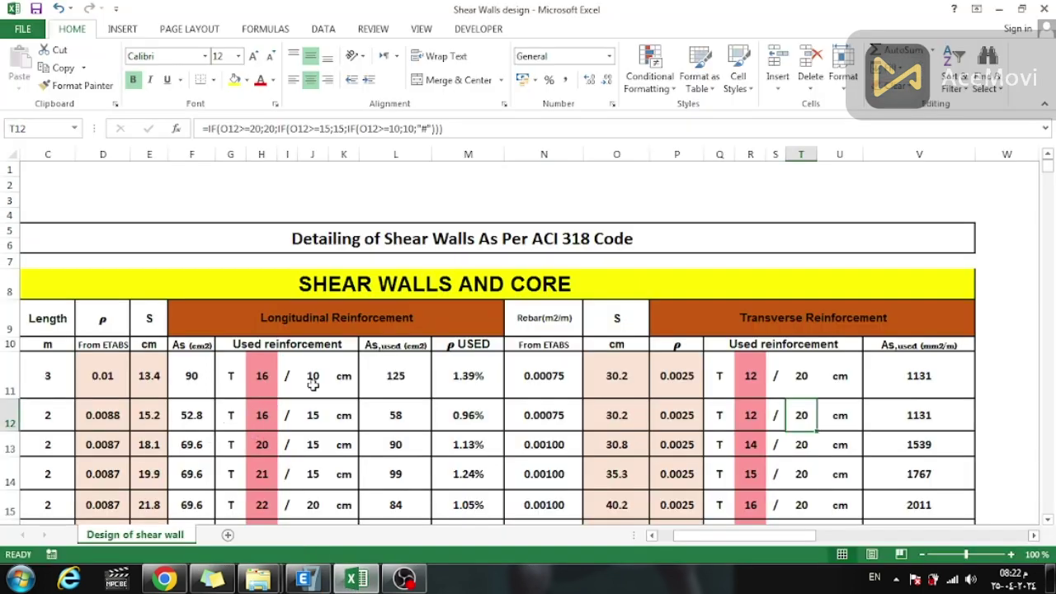
left_click(303, 579)
type("1")
key("Tab")
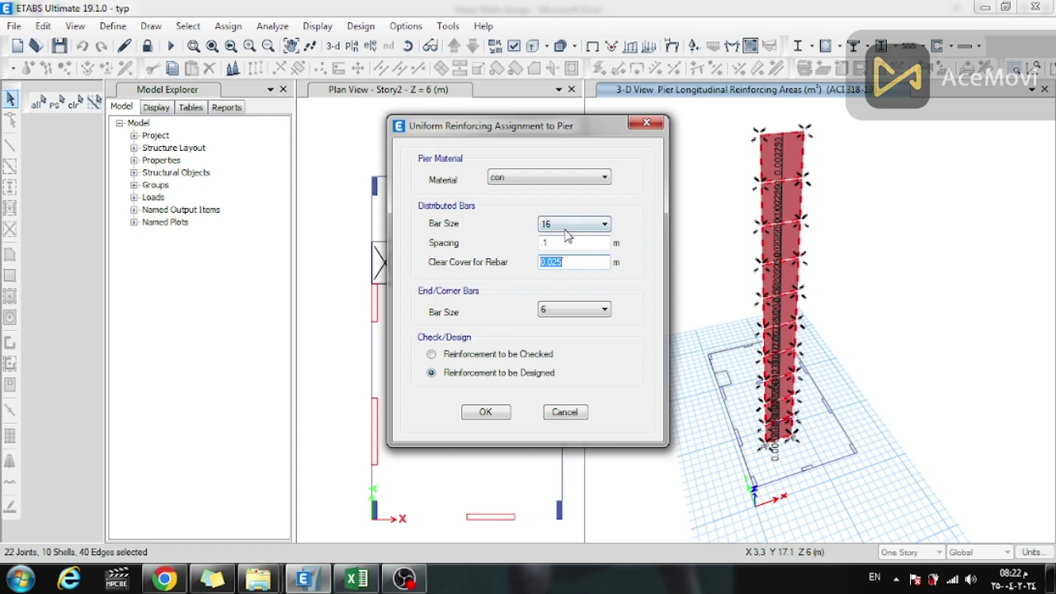
Set the end/corner bars to size 16, choose Reinforcement to be Checked, and apply the assignment to the pier
left_click(562, 314)
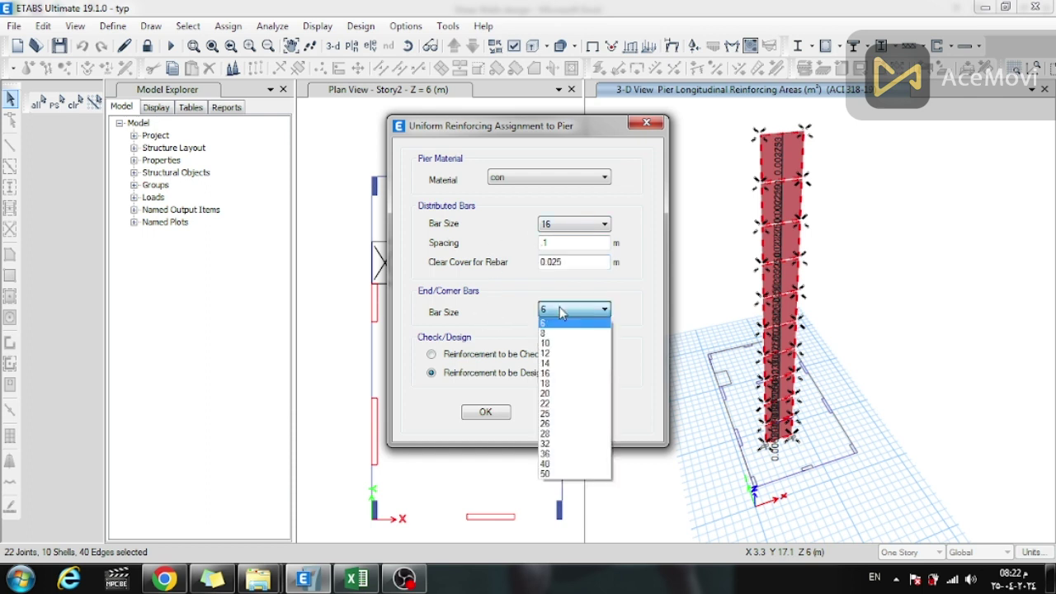
left_click(557, 376)
left_click(451, 356)
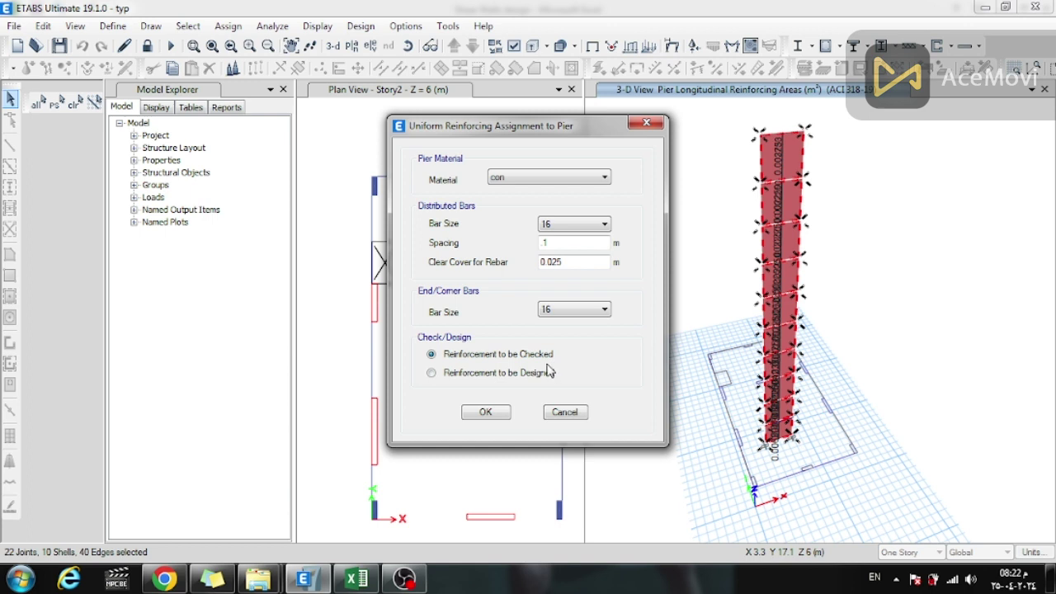
left_click(488, 414)
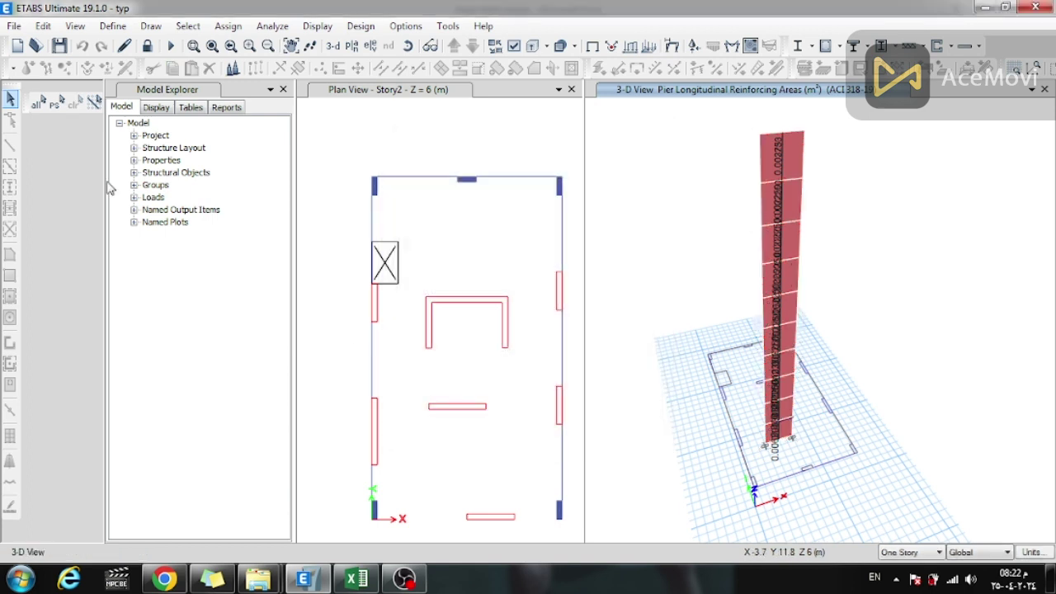
Run the shear wall design/check with the assigned uniform pier reinforcement
left_click(360, 26)
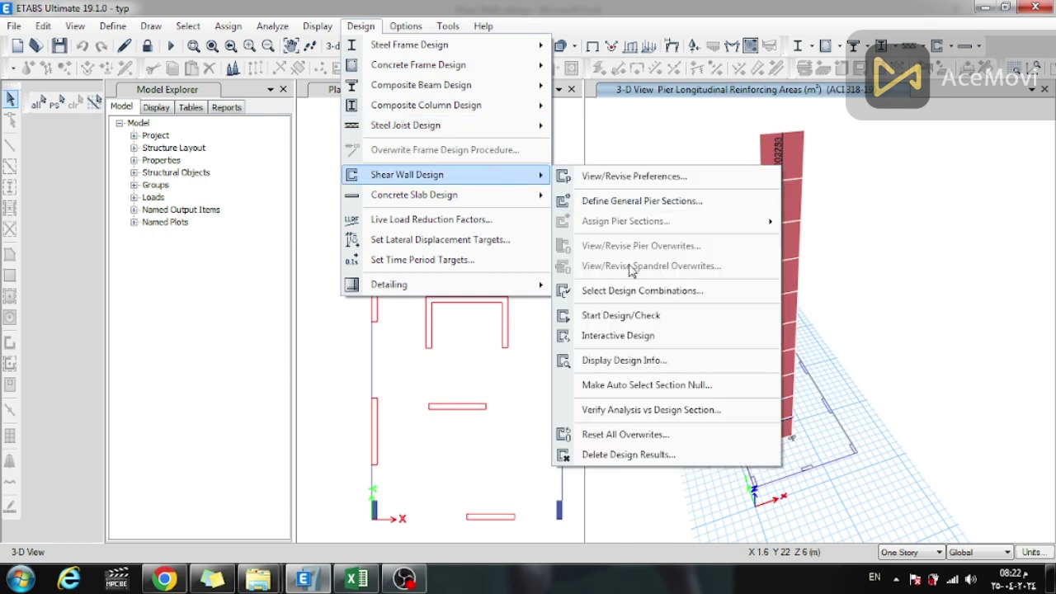
left_click(623, 316)
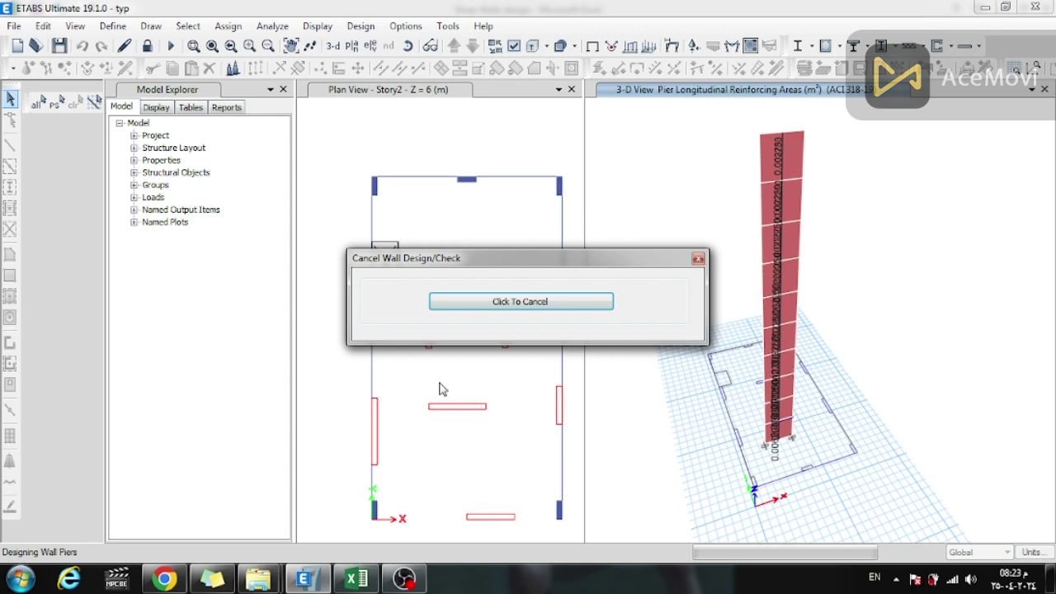
mouse_move(341, 576)
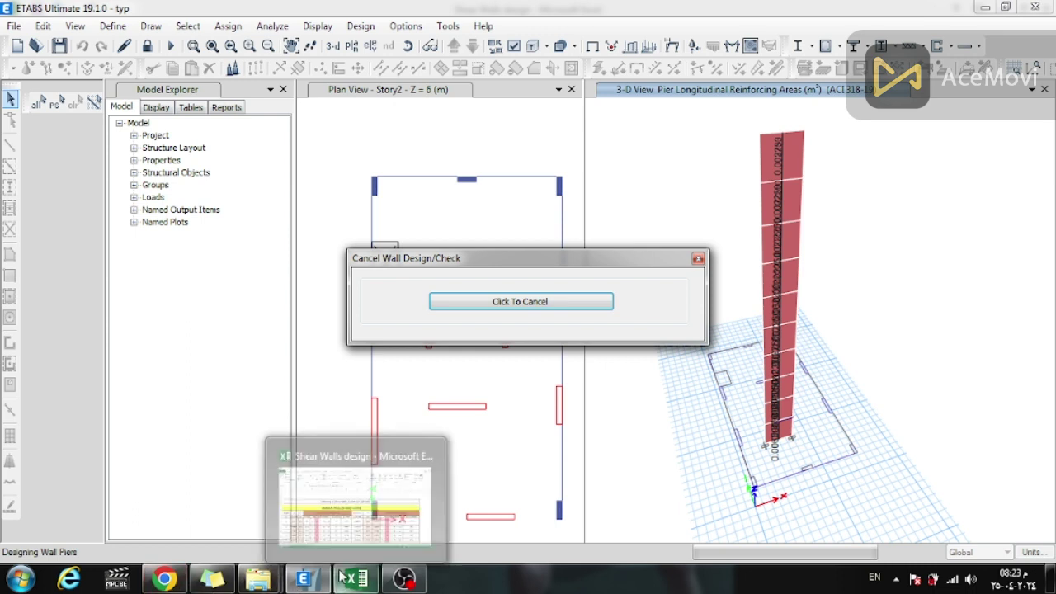
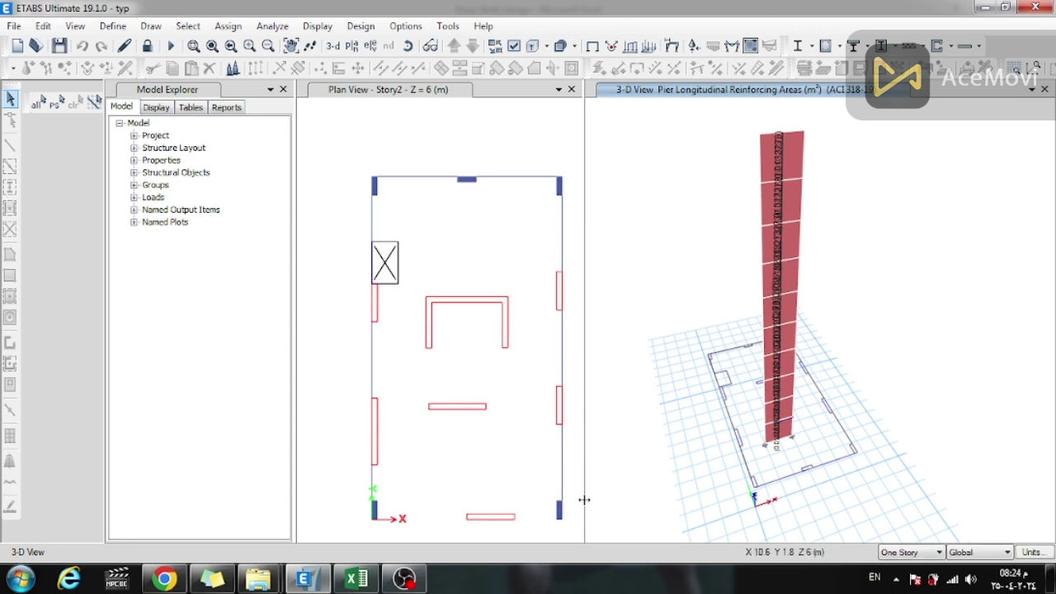
Review the shear wall design details of the pier's lowest panel at 100% zoom
left_click(785, 436)
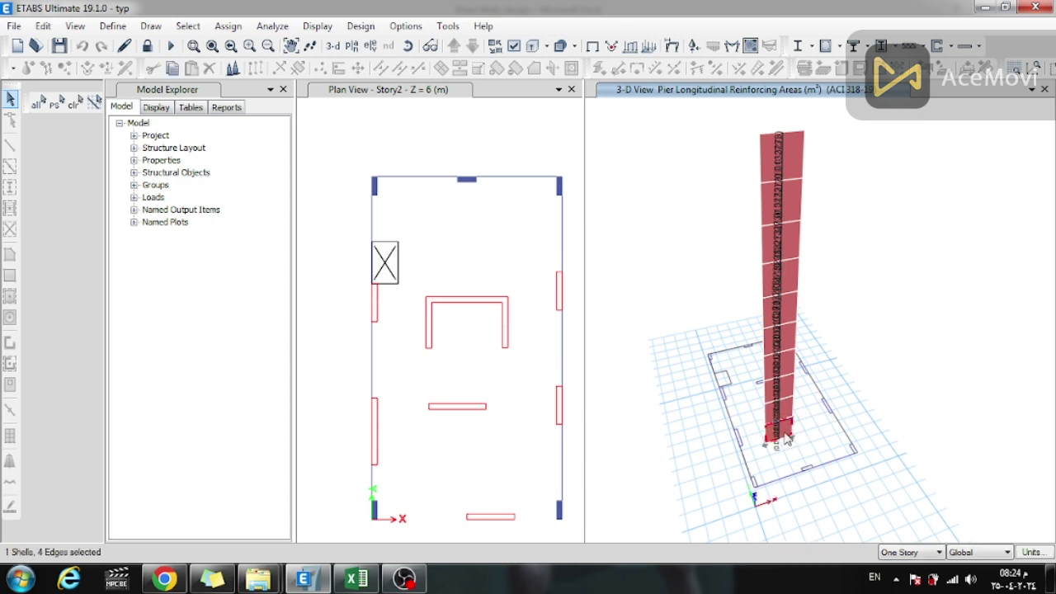
right_click(829, 427)
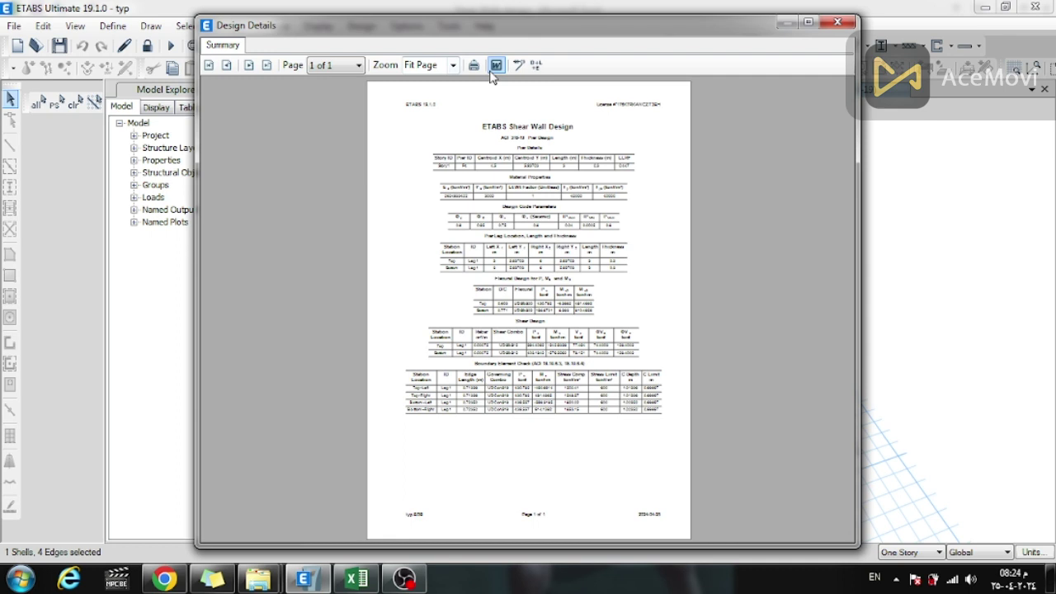
left_click(452, 65)
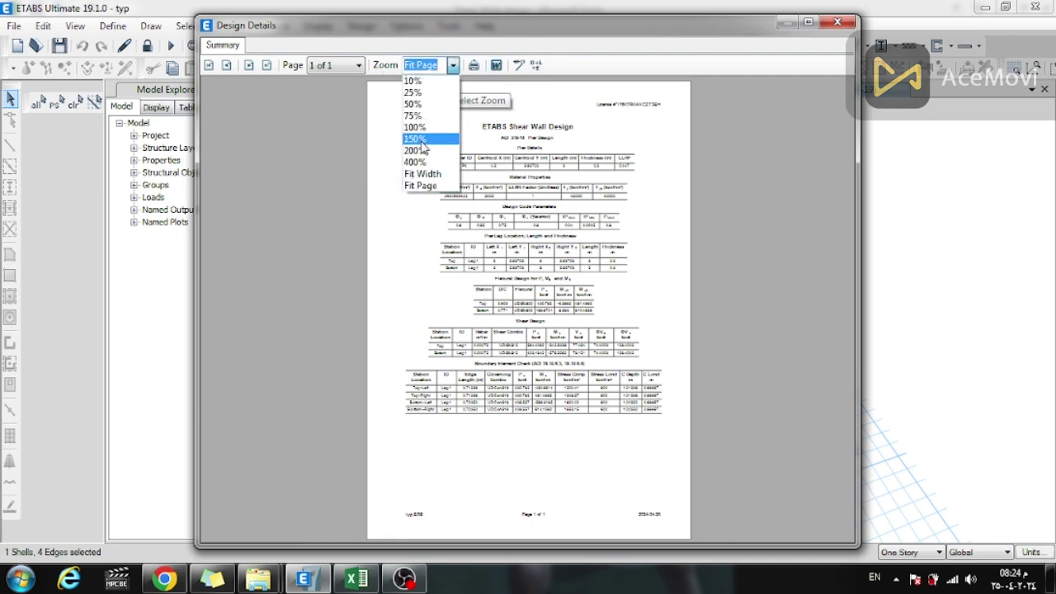
left_click(415, 127)
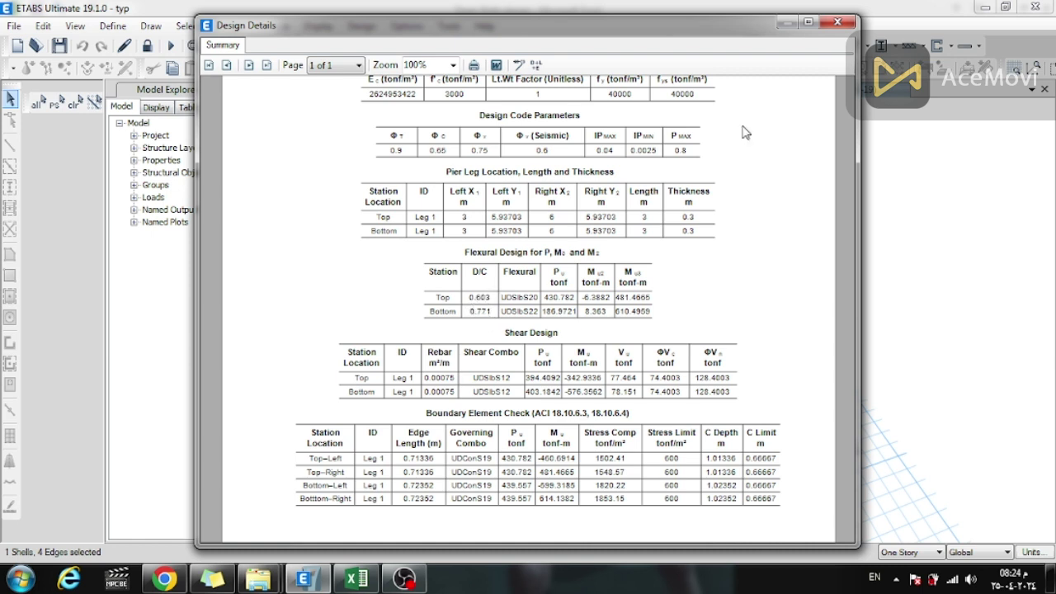
left_click(838, 22)
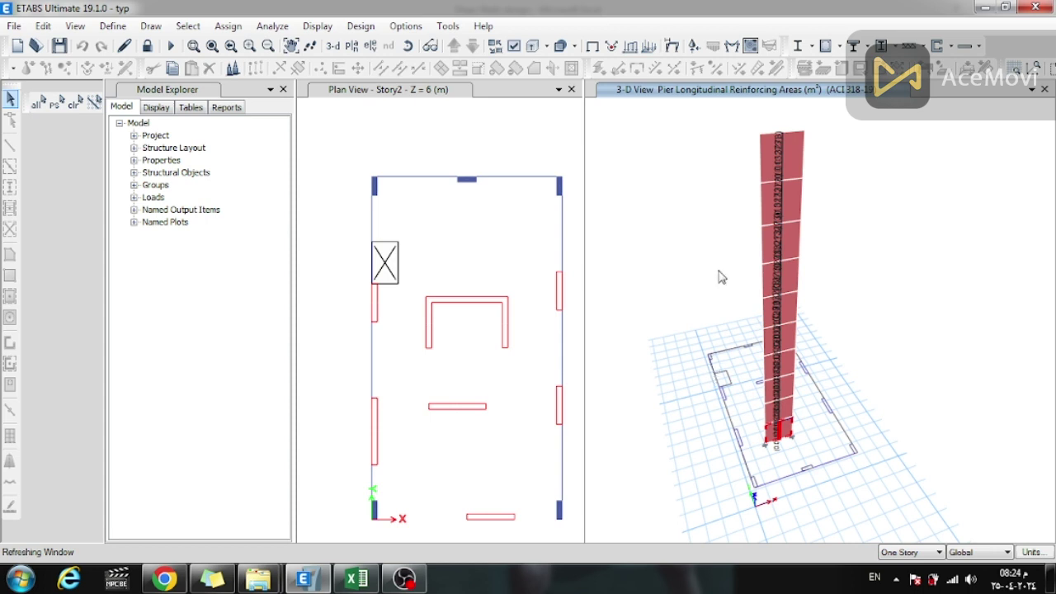
left_click_drag(784, 187, 669, 394)
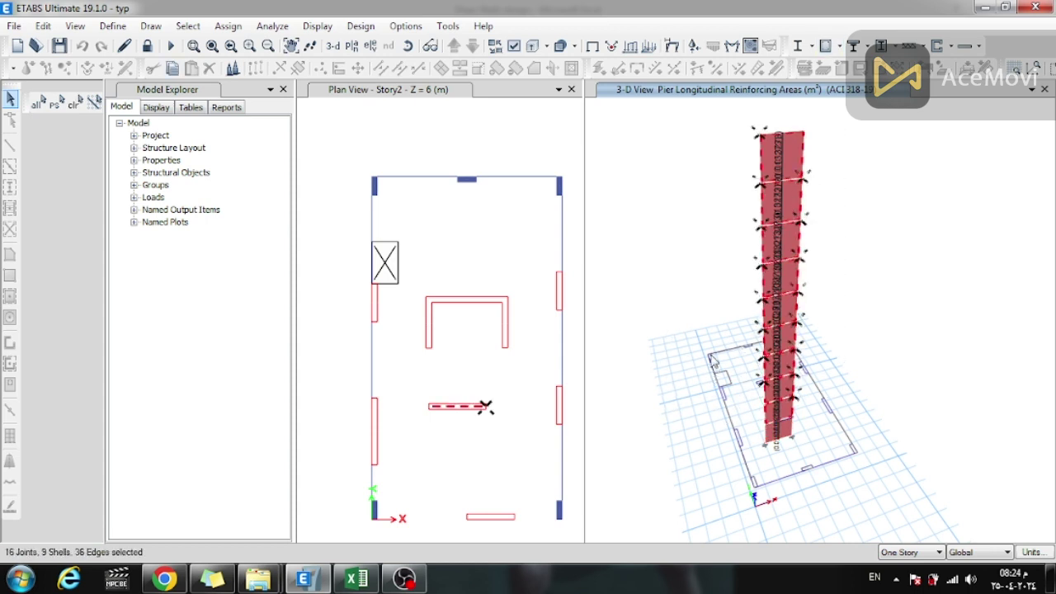
key("ctrl+q")
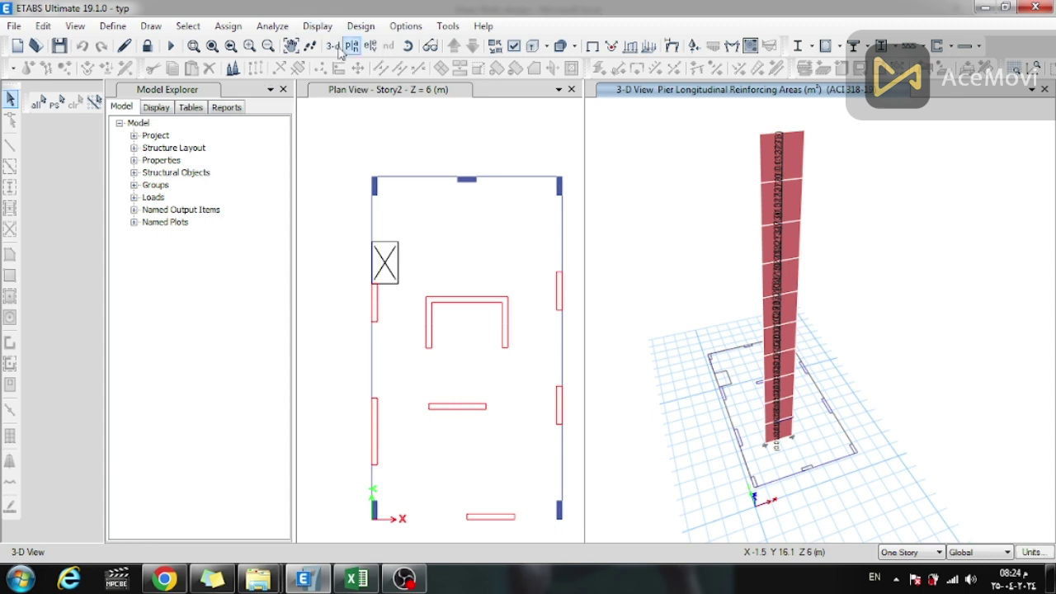
left_click(365, 26)
mouse_move(474, 177)
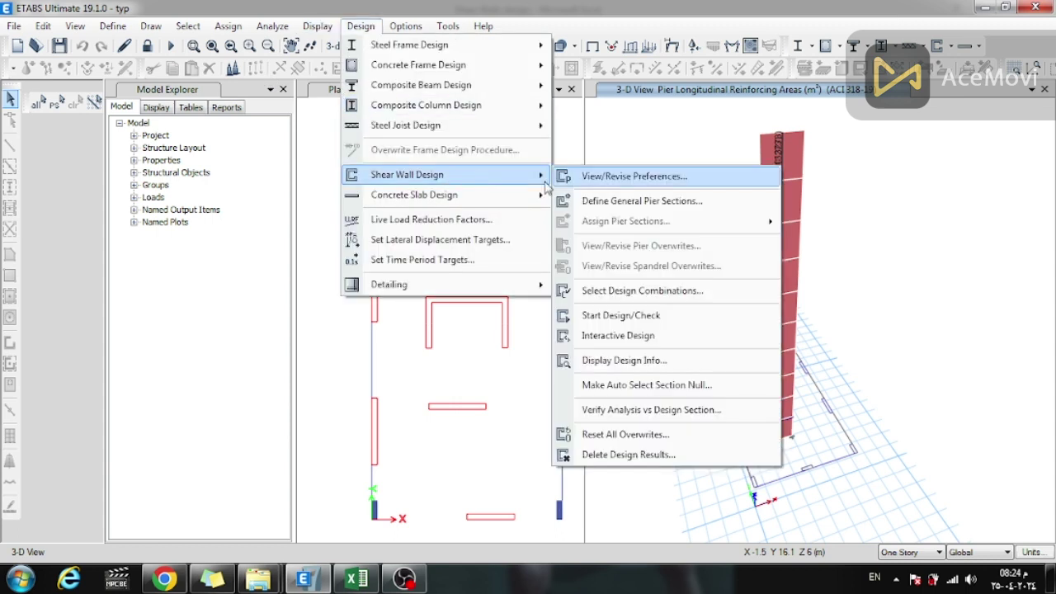
key("Escape")
key("Escape")
Select the full-height stack of wall panels and check which General Reinforcing pier sections are available for assignment
left_click(768, 234)
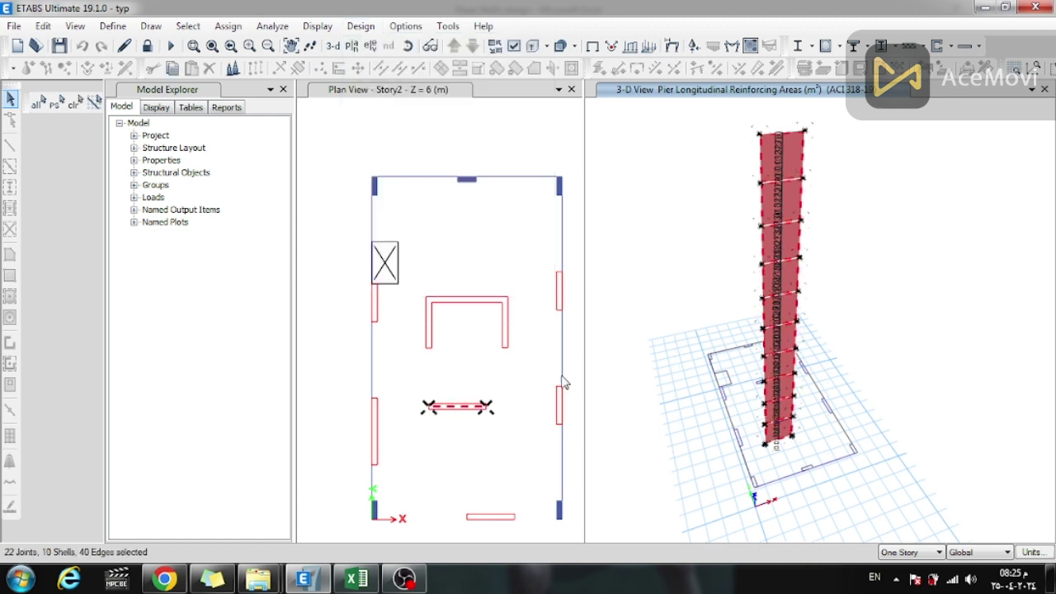
left_click(360, 27)
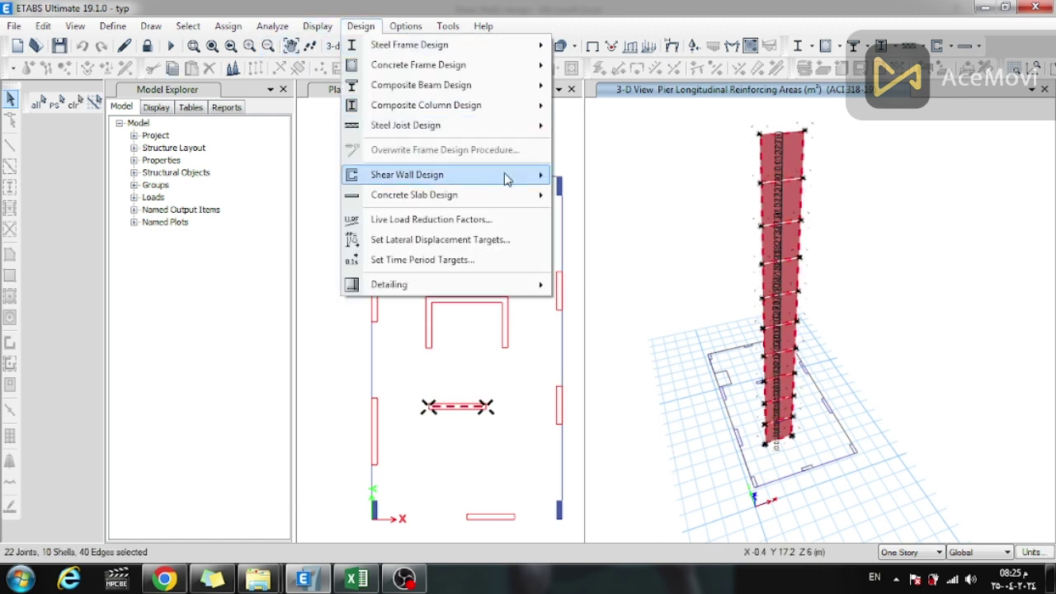
mouse_move(503, 177)
mouse_move(672, 225)
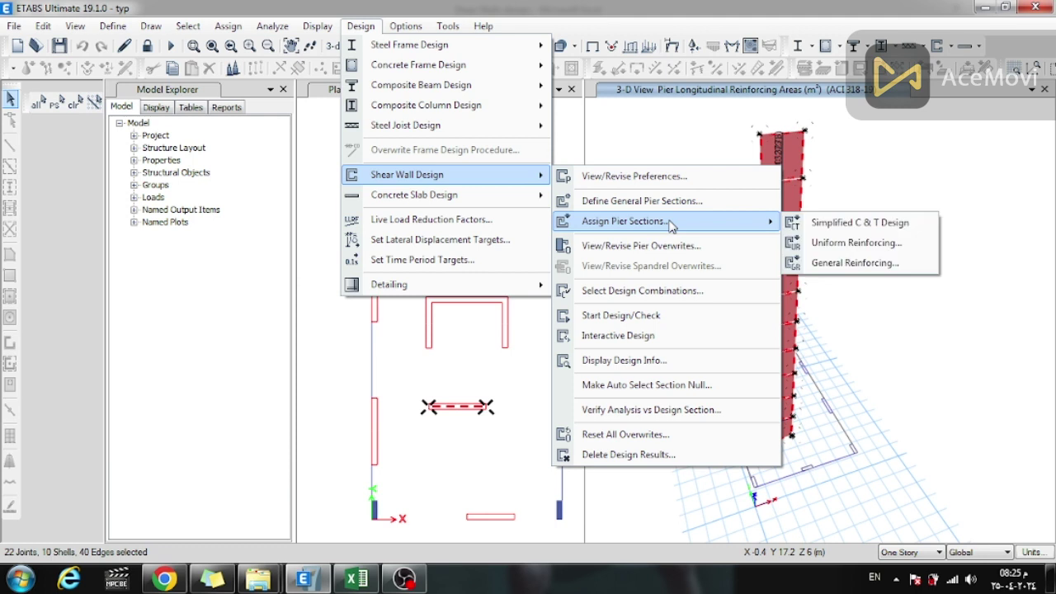
left_click(819, 265)
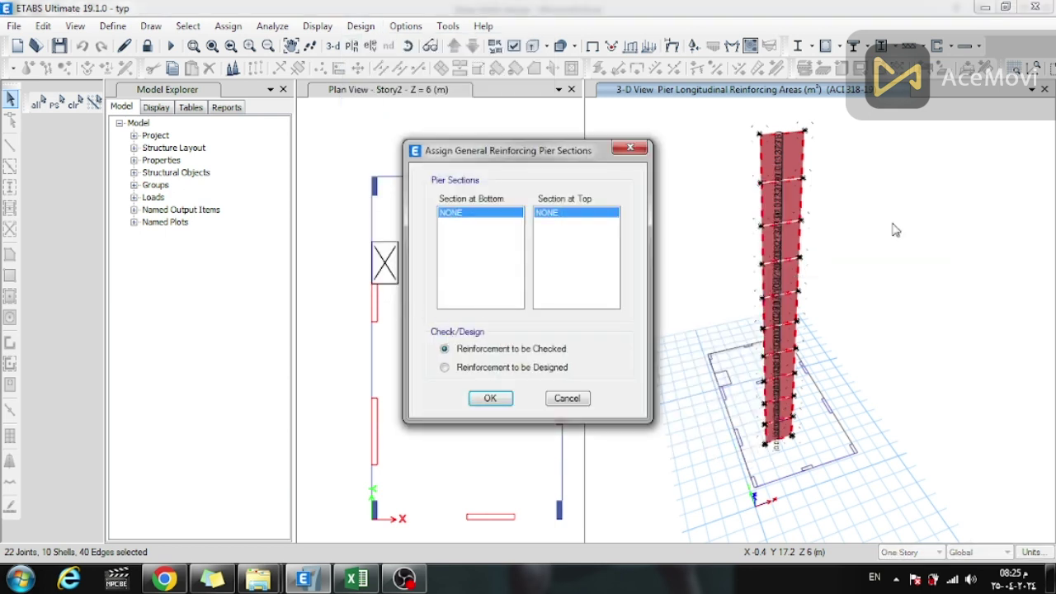
left_click(567, 398)
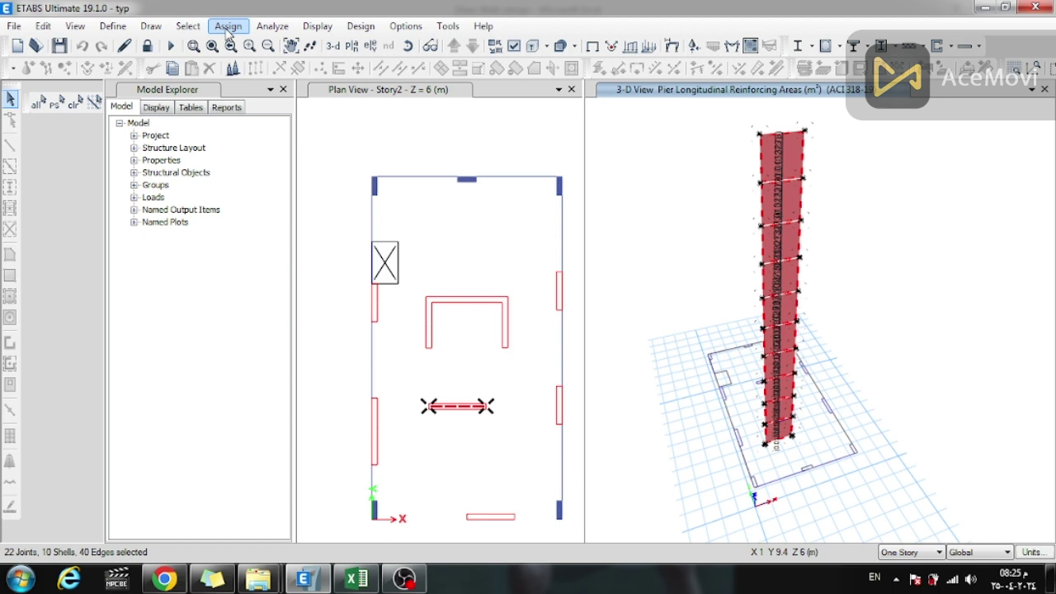
Add a new general pier section and open it in the Section Designer
left_click(316, 26)
mouse_move(360, 27)
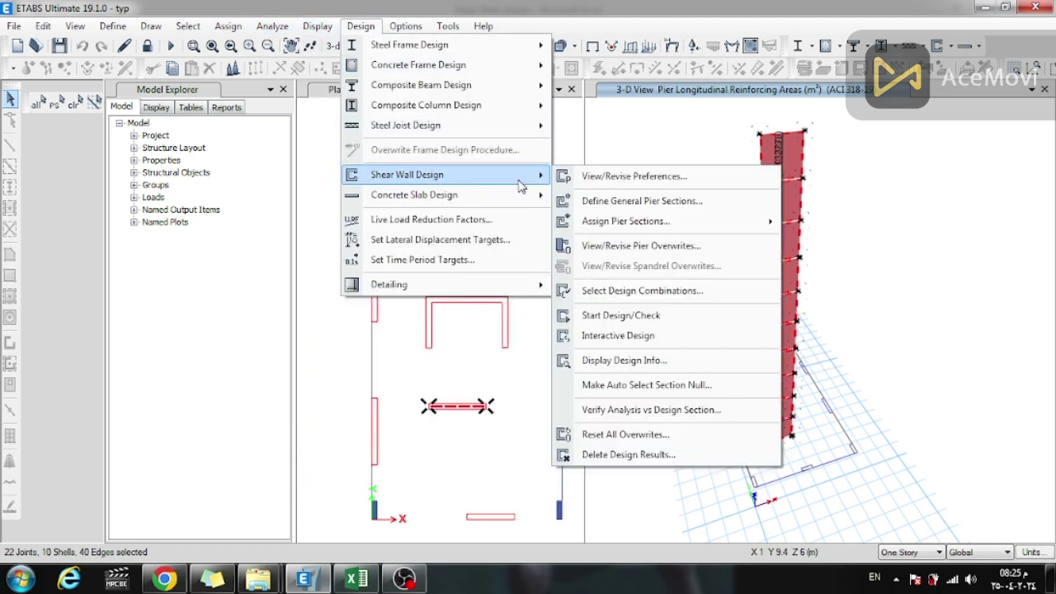
left_click(644, 208)
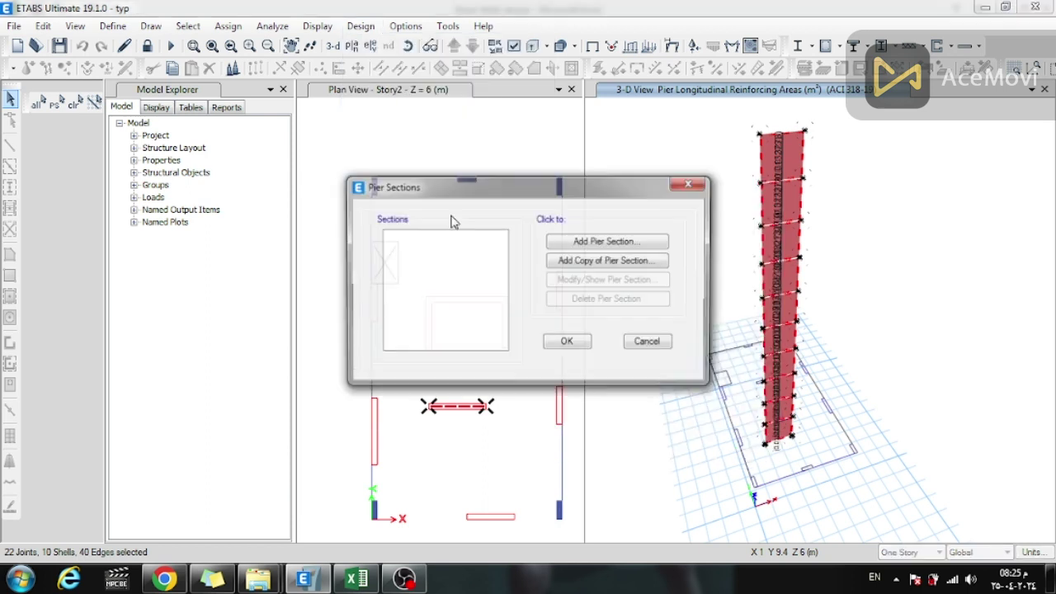
left_click(603, 242)
left_click_drag(558, 138, 413, 123)
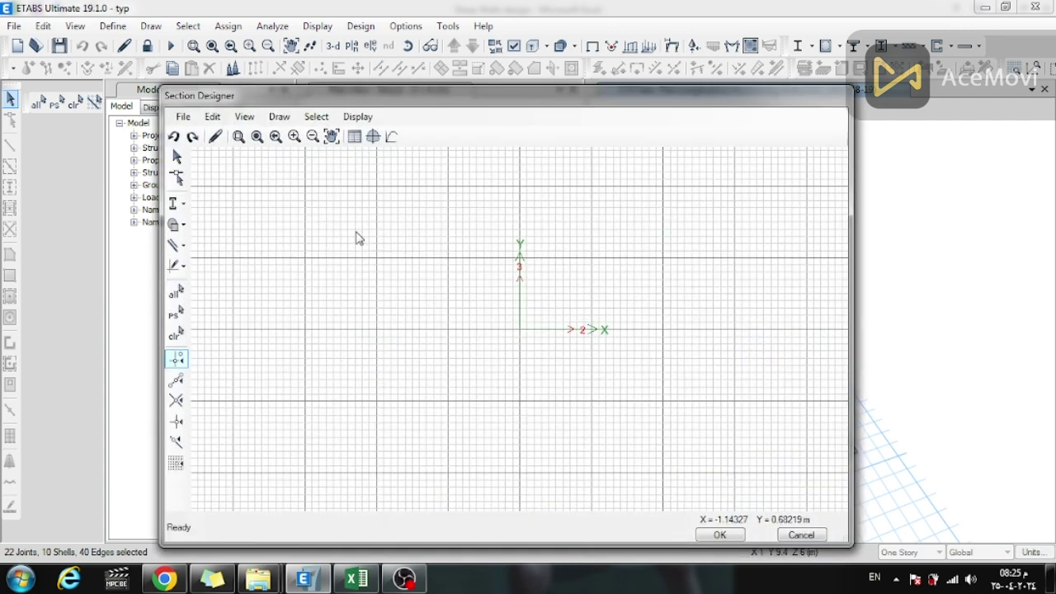
Draw a rectangular concrete shape centred on the origin of the section
left_click(279, 117)
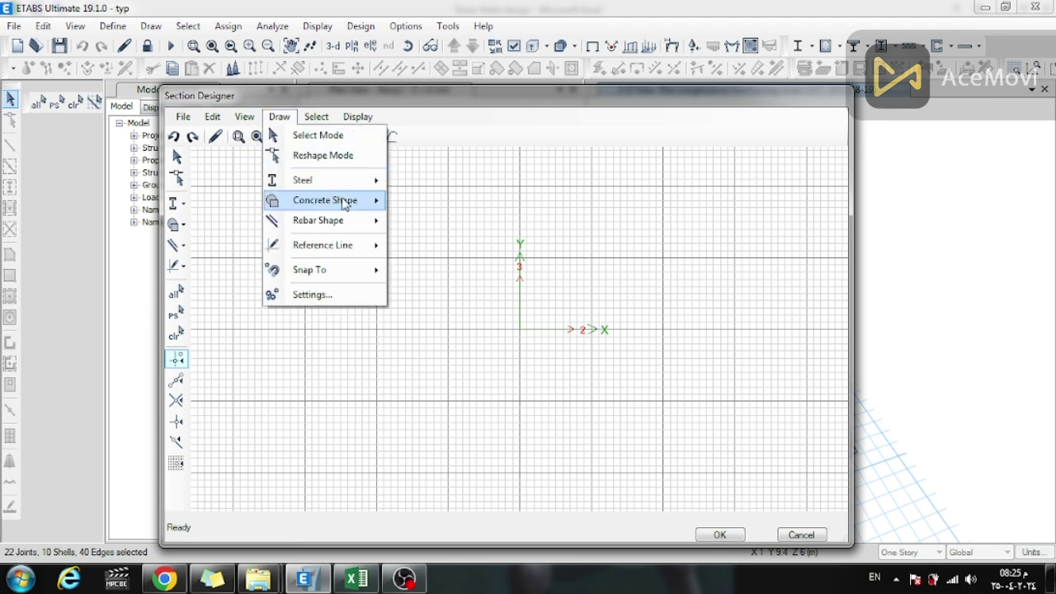
mouse_move(368, 203)
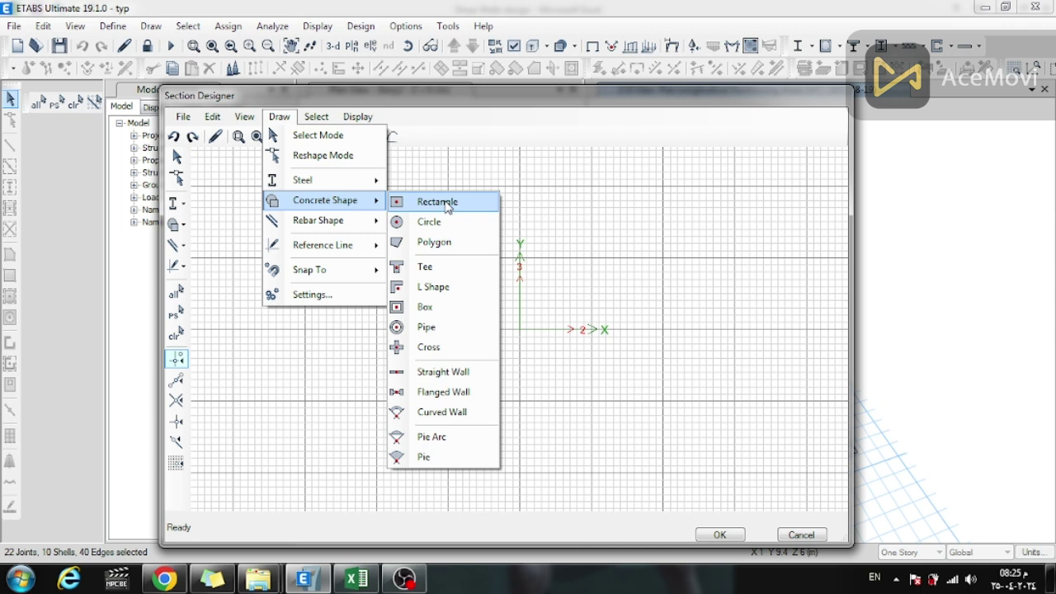
left_click(446, 205)
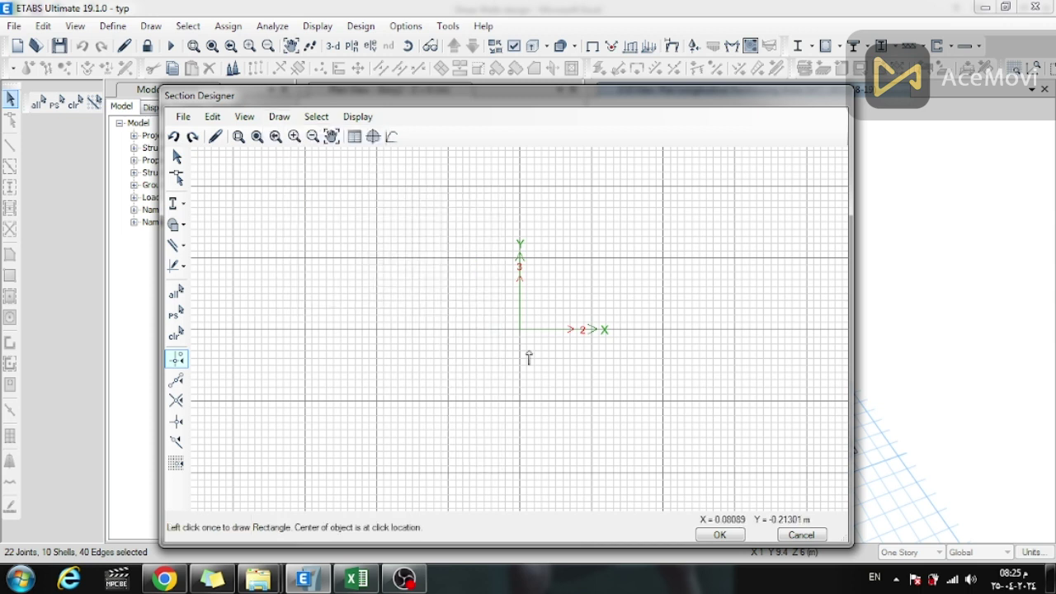
left_click(521, 330)
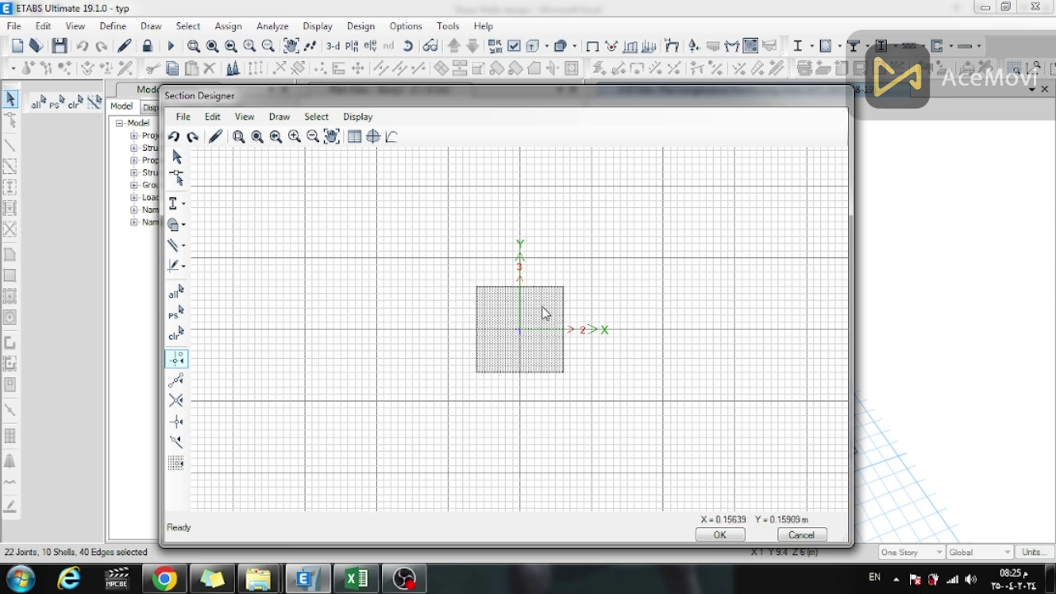
Look up pier p4's thickness and length in the Excel workbook and set the concrete rectangle's height to 0.3 m and width to 3 m
right_click(521, 334)
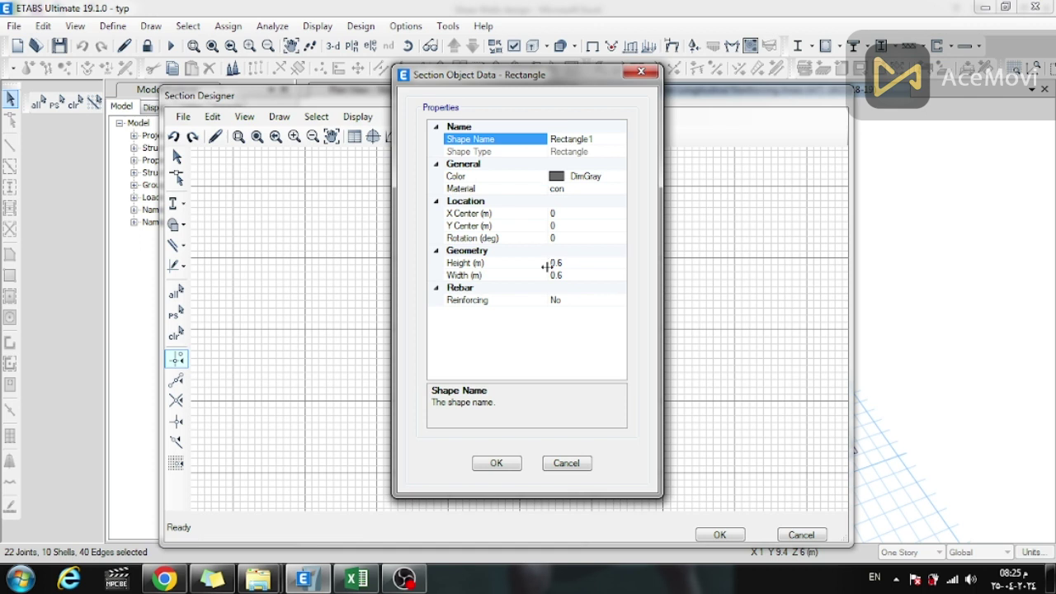
left_click(575, 263)
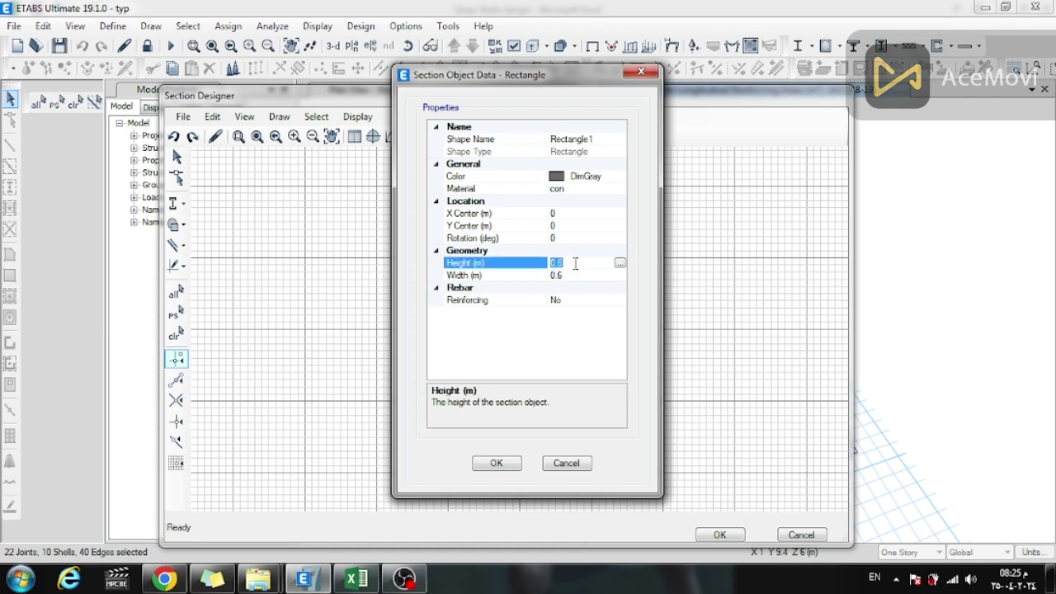
left_click(357, 579)
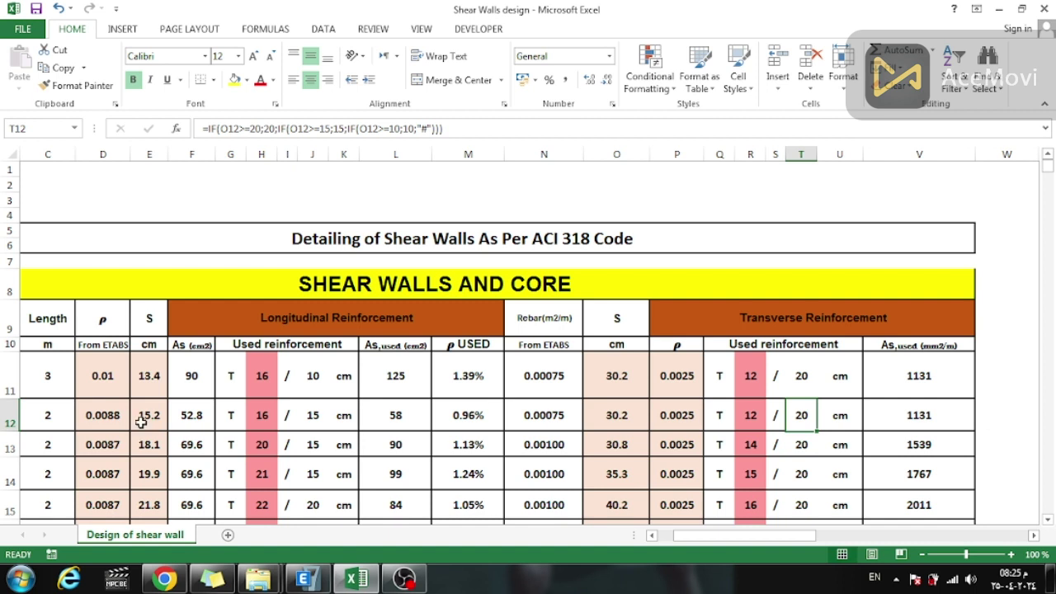
left_click_drag(733, 537, 717, 537)
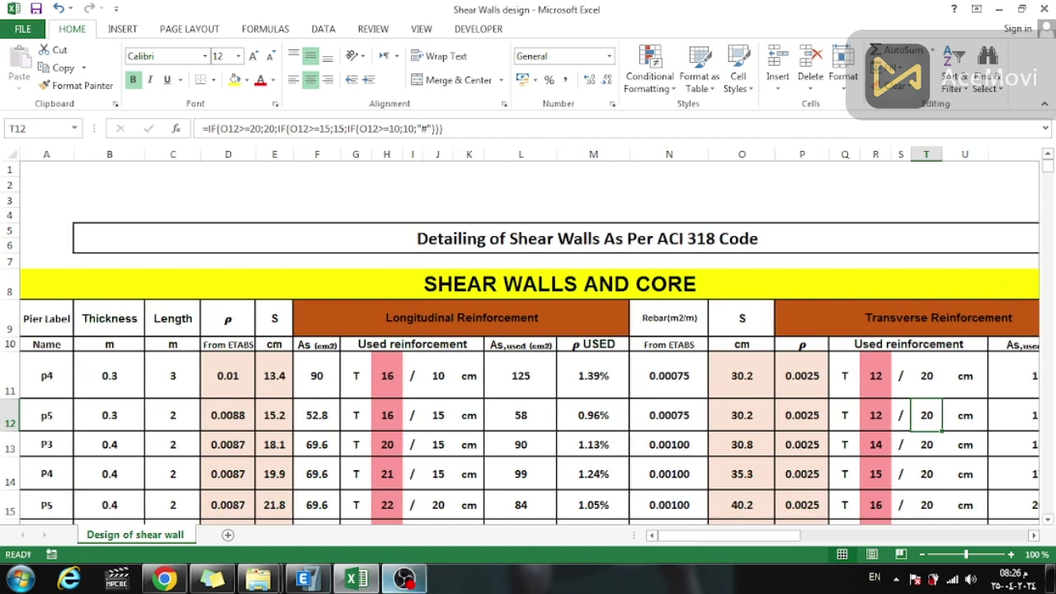
left_click(304, 579)
left_click(570, 264)
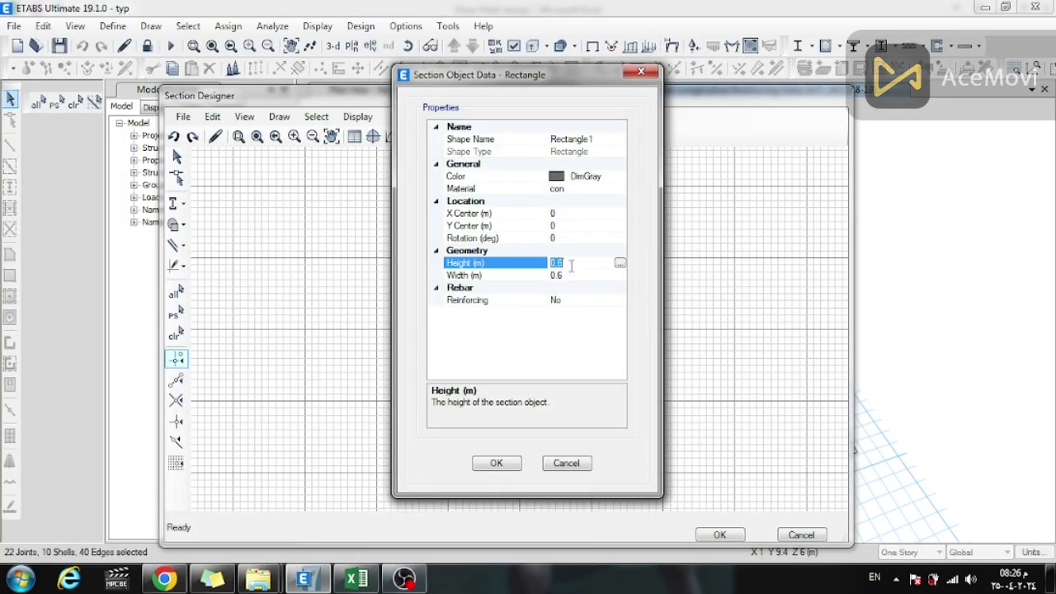
type("0.3")
left_click(566, 278)
type("3")
left_click(497, 463)
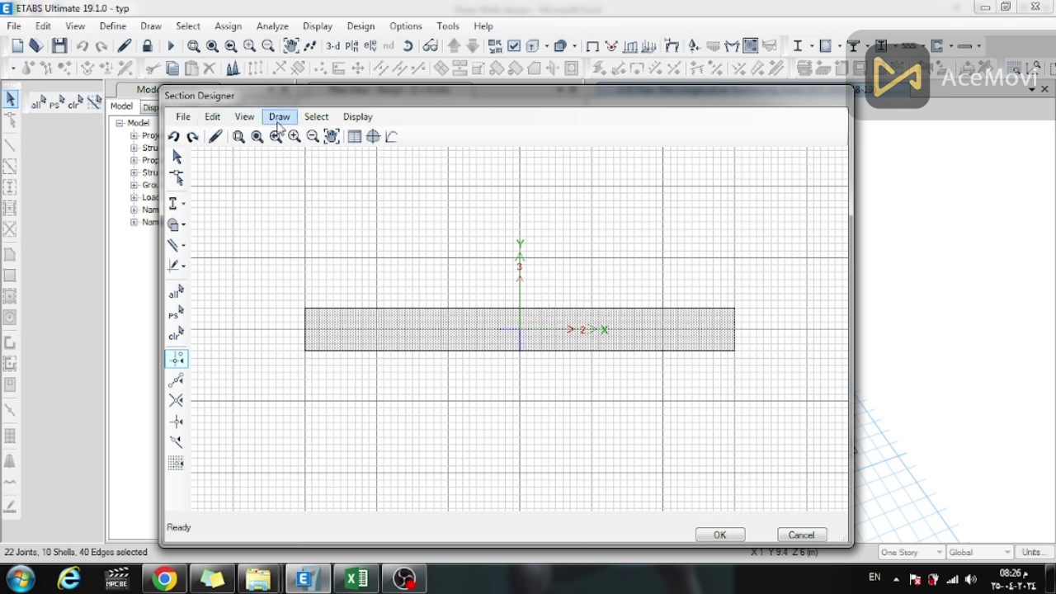
Place a Rectangle Bar rebar shape centred on the origin of the concrete section
left_click(279, 117)
mouse_move(364, 226)
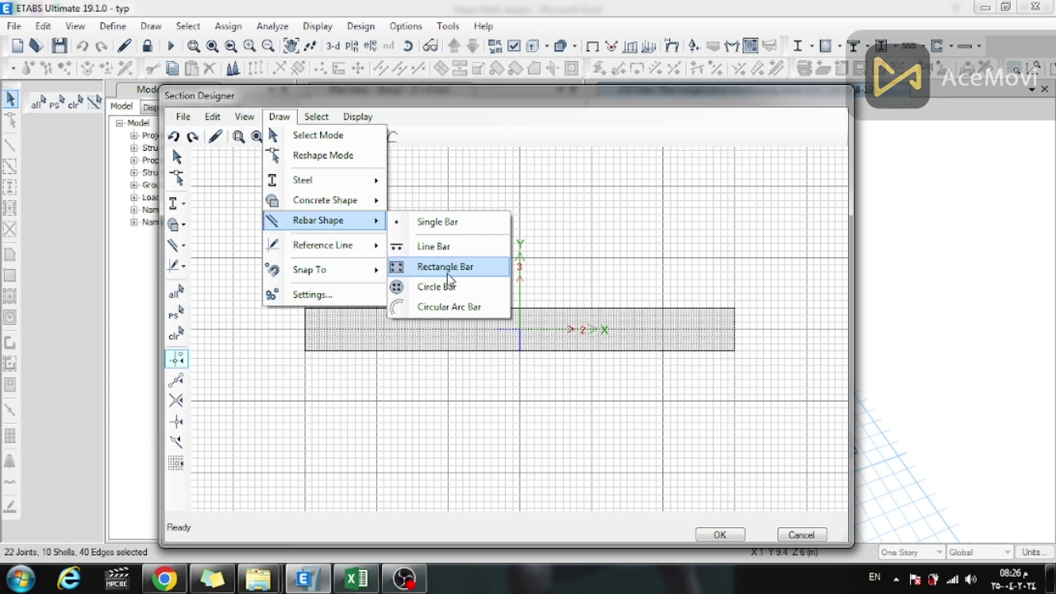
left_click(446, 273)
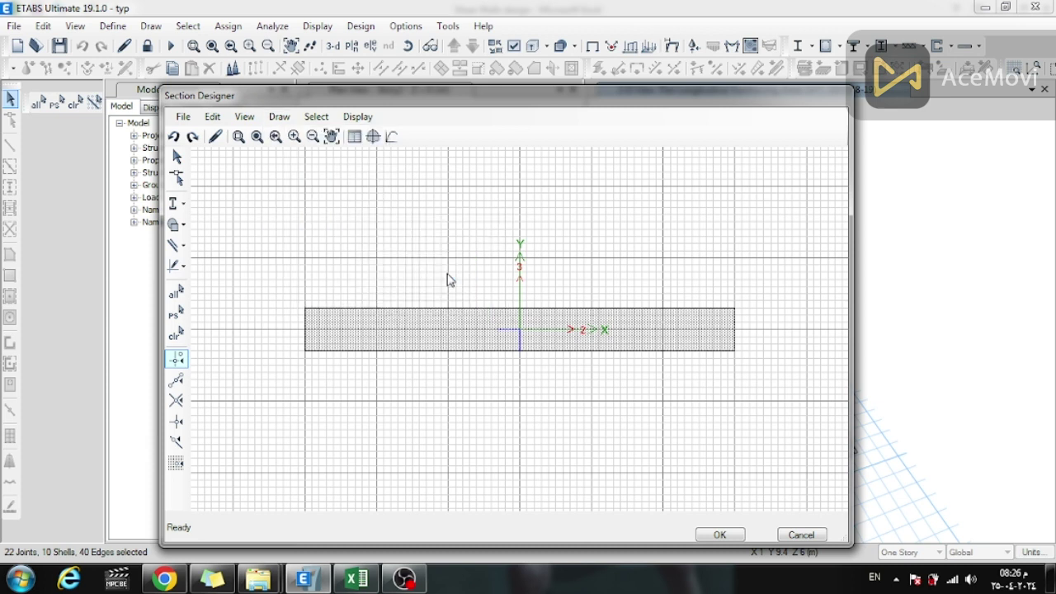
left_click(520, 330)
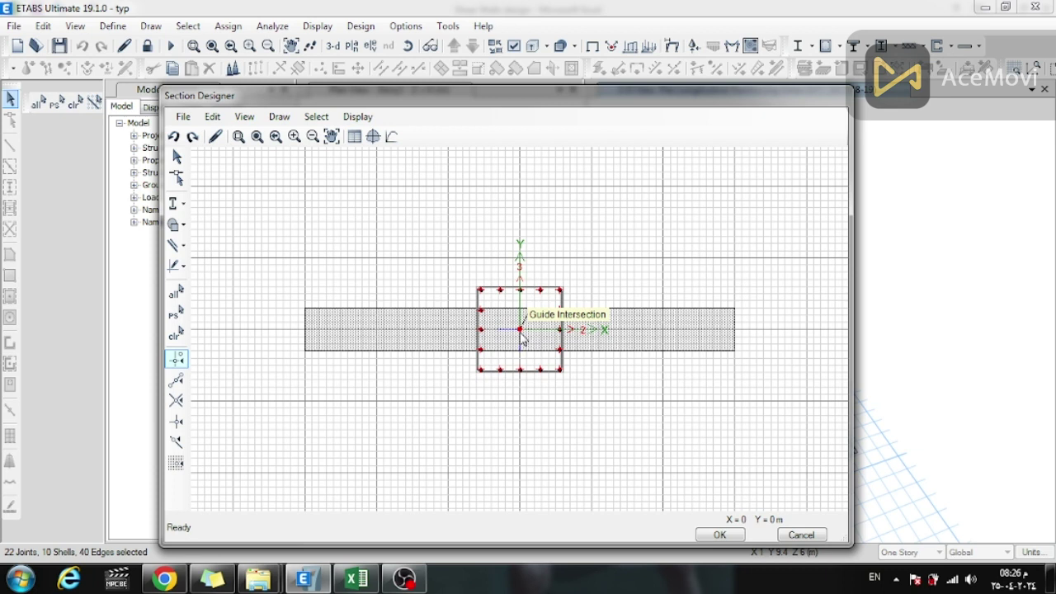
Set the rectangular rebar shape's height to 0.25 m and width to 0.95 m
right_click(521, 336)
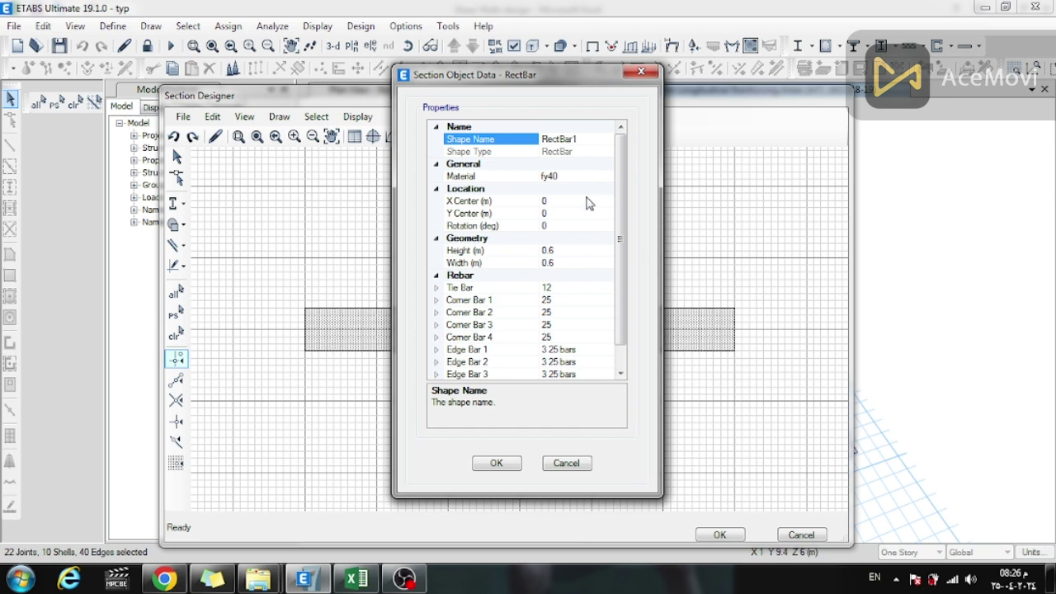
left_click(569, 250)
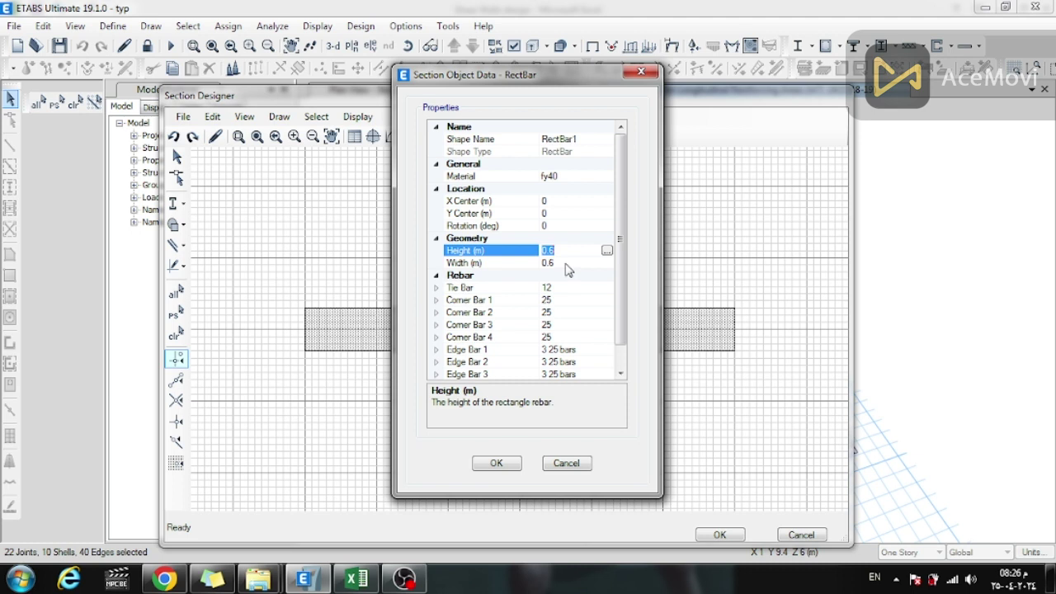
key("BackSpace")
left_click(567, 262)
type(".95")
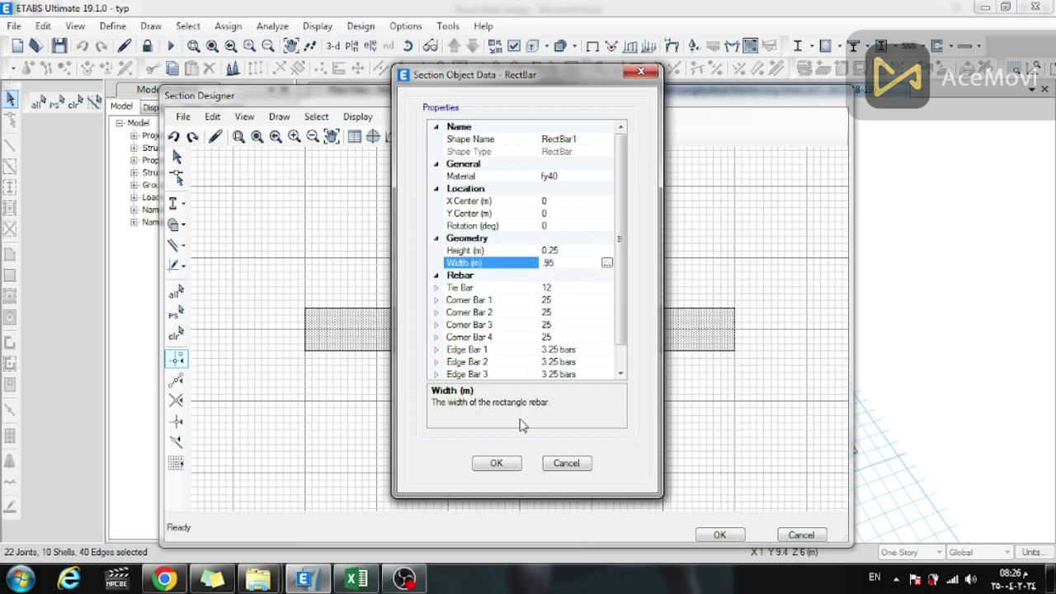
left_click(504, 464)
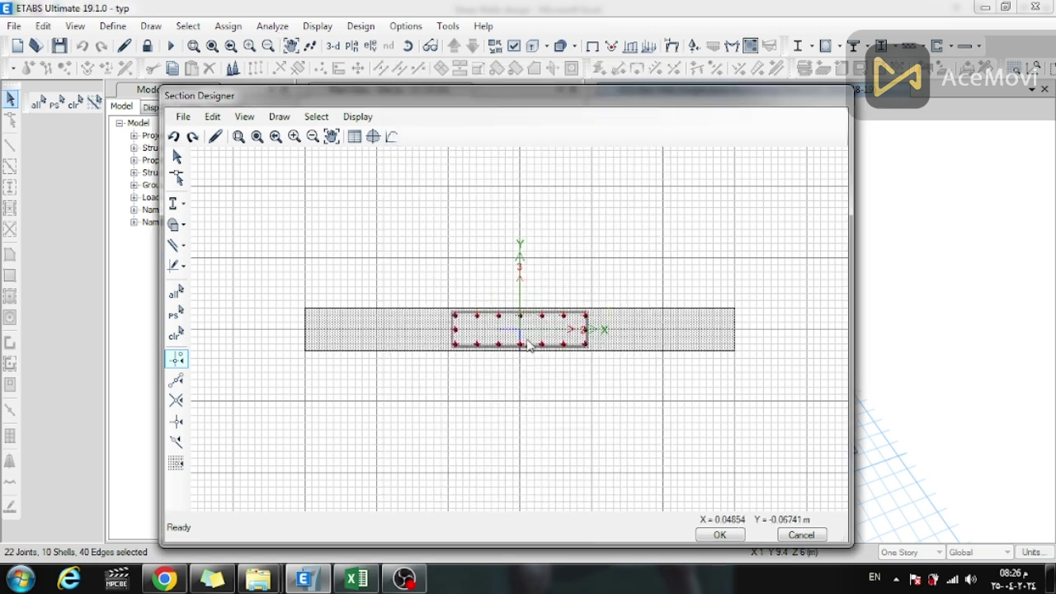
Set the rectangular rebar shape's width to 2.95 m
right_click(541, 315)
left_click(564, 264)
type("2.95")
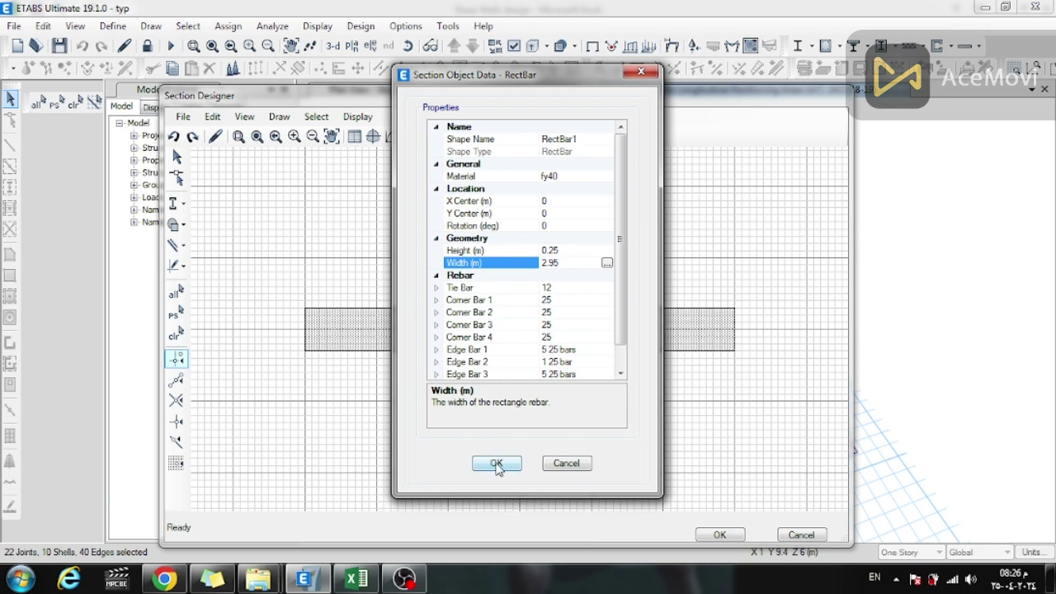
left_click(496, 463)
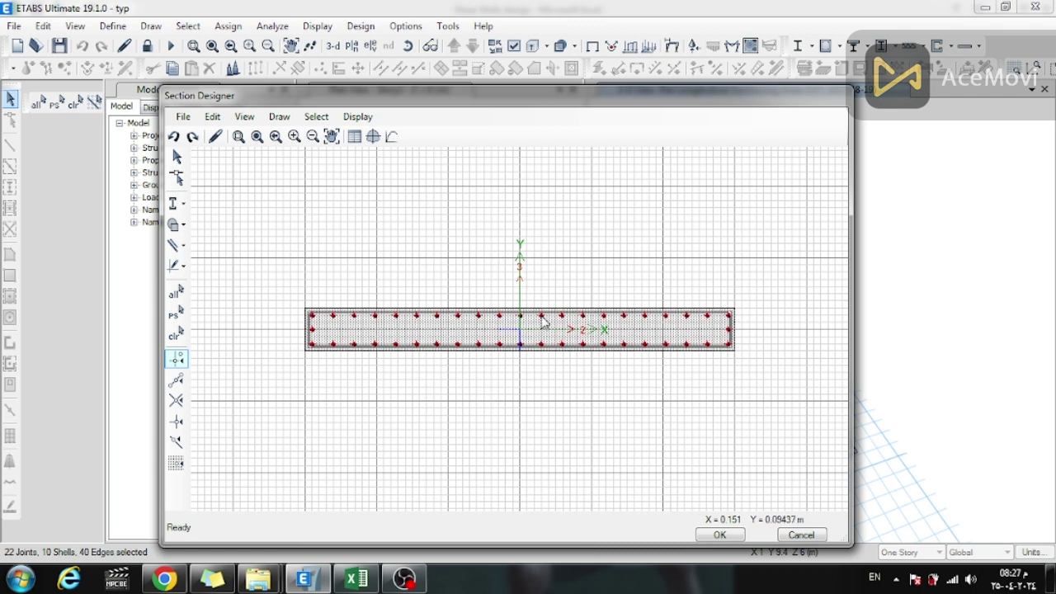
Look up pier p4's longitudinal reinforcement in the Excel workbook and set the upper edge's rebar size to 16 in the Section Designer
right_click(543, 322)
left_click_drag(555, 142, 259, 145)
left_click(292, 194)
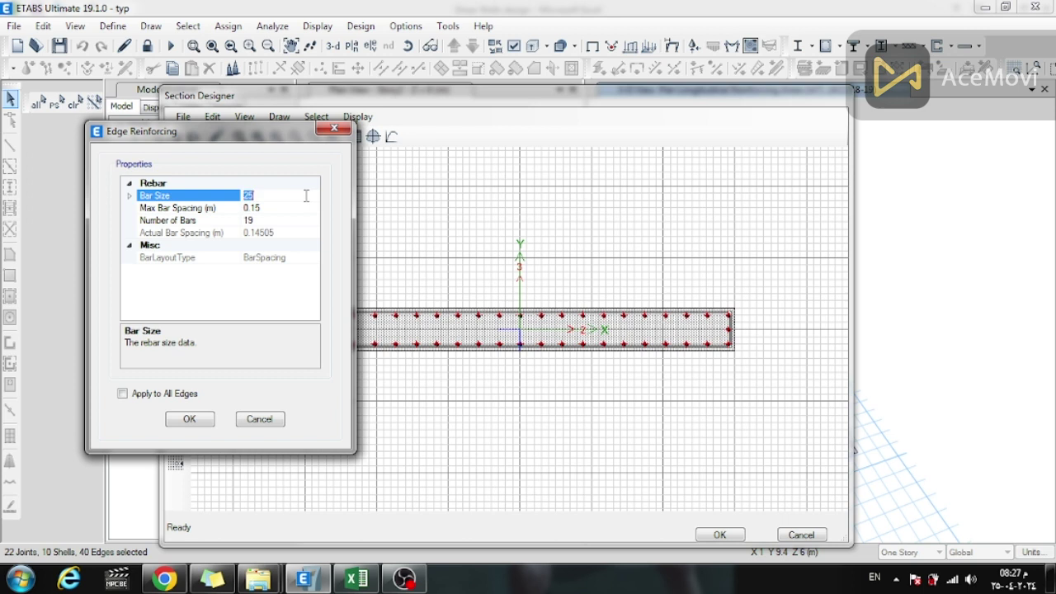
left_click(357, 580)
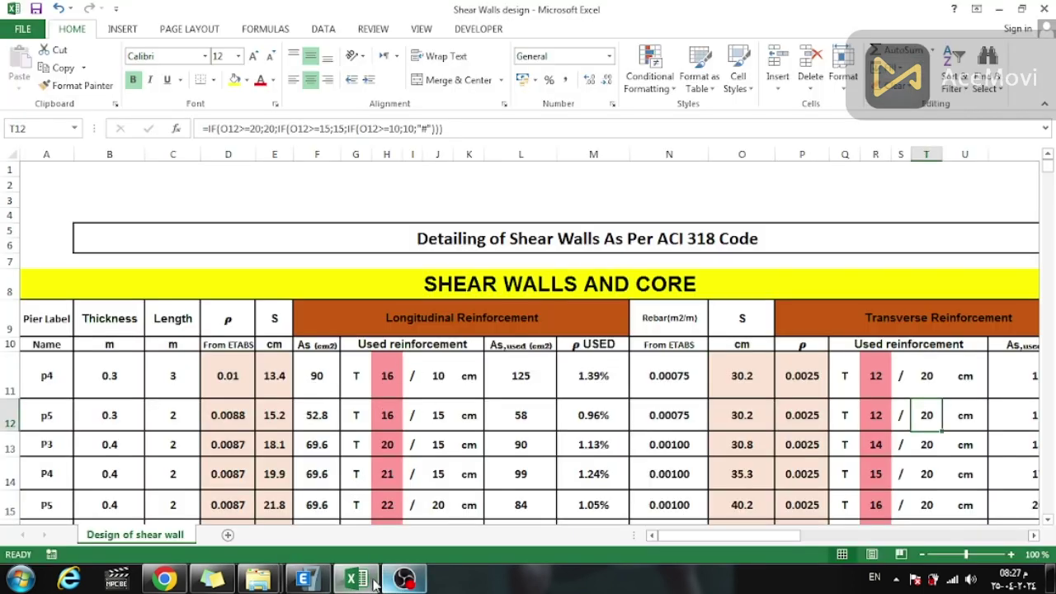
left_click(303, 580)
type("1")
Set the upper edge's maximum bar spacing to 0.1 m and apply the edge reinforcing
left_click(273, 207)
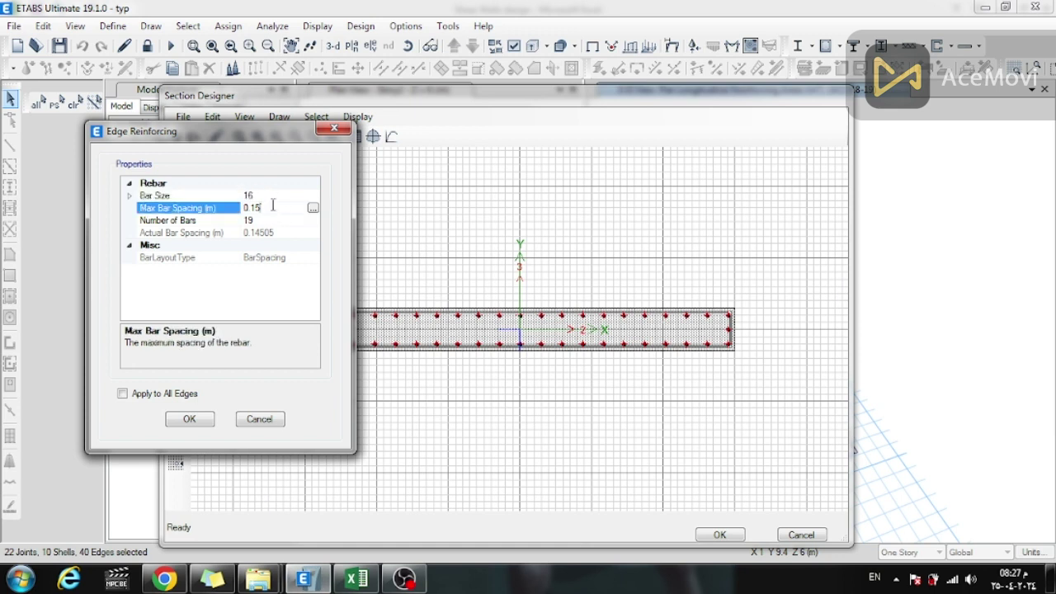
double_click(272, 207)
key("BackSpace")
type(".1")
left_click(274, 221)
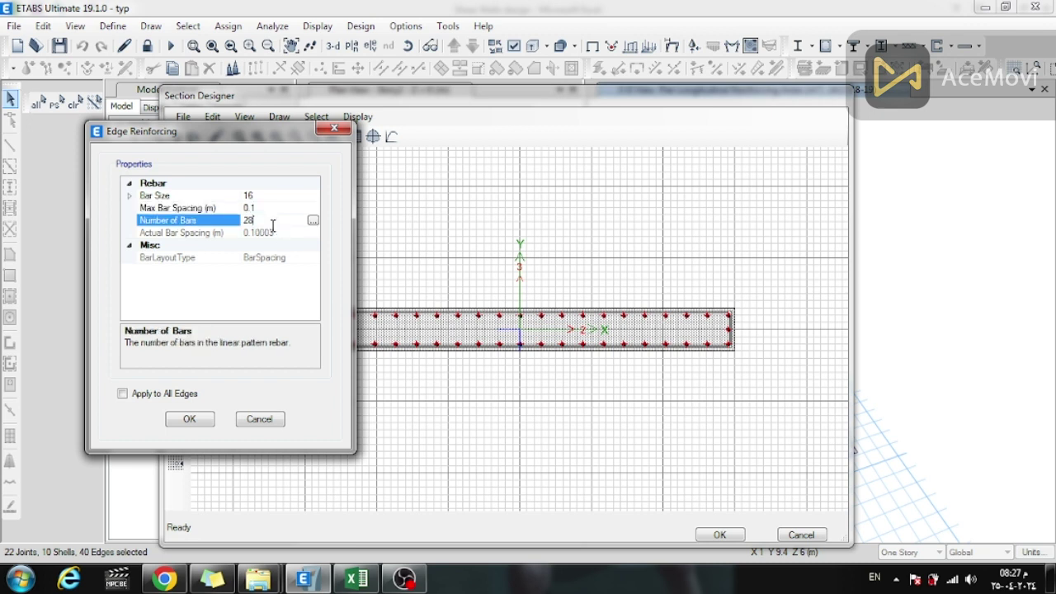
left_click(279, 233)
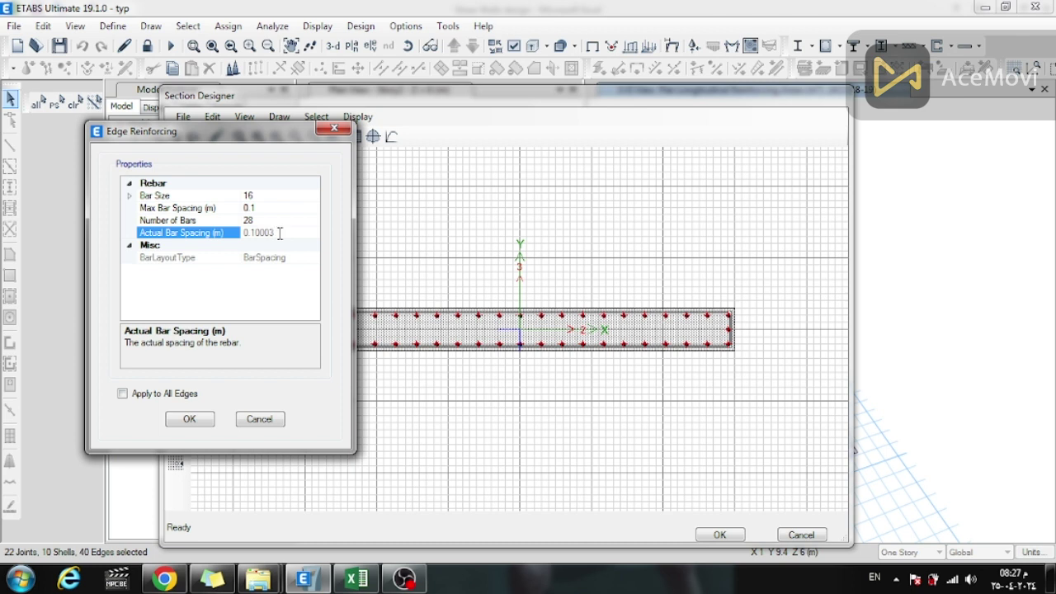
left_click(204, 419)
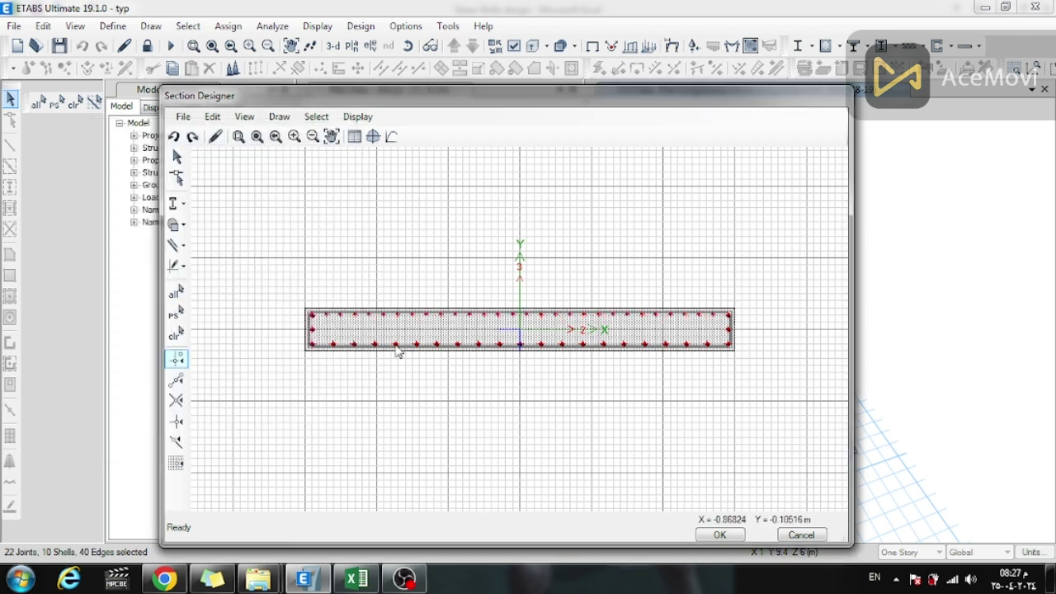
Set the lower edge's rebar size to 18 and its maximum bar spacing to 0.1 m
double_click(397, 351)
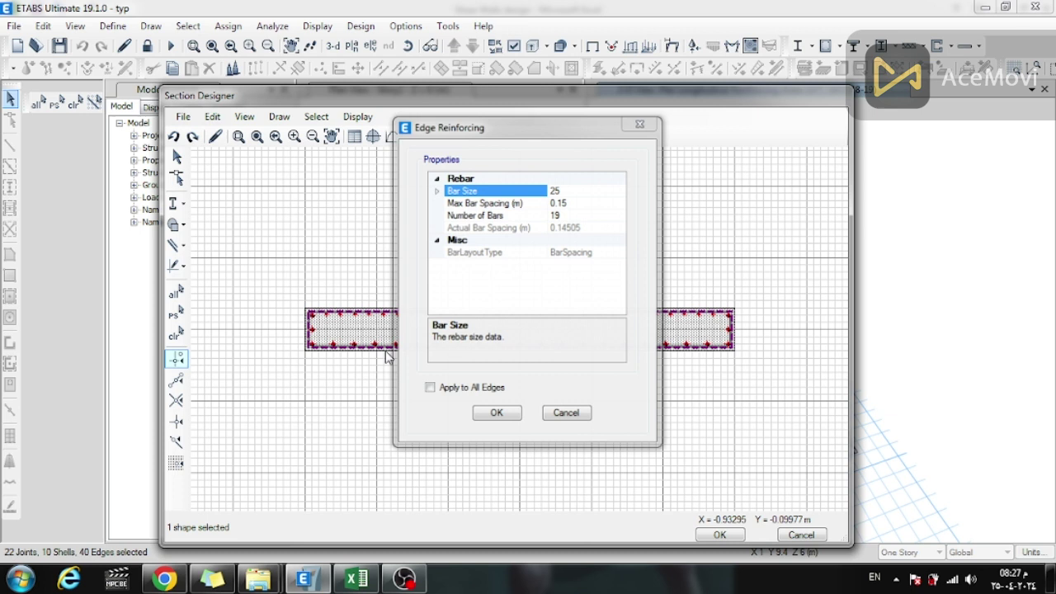
key("Escape")
double_click(400, 348)
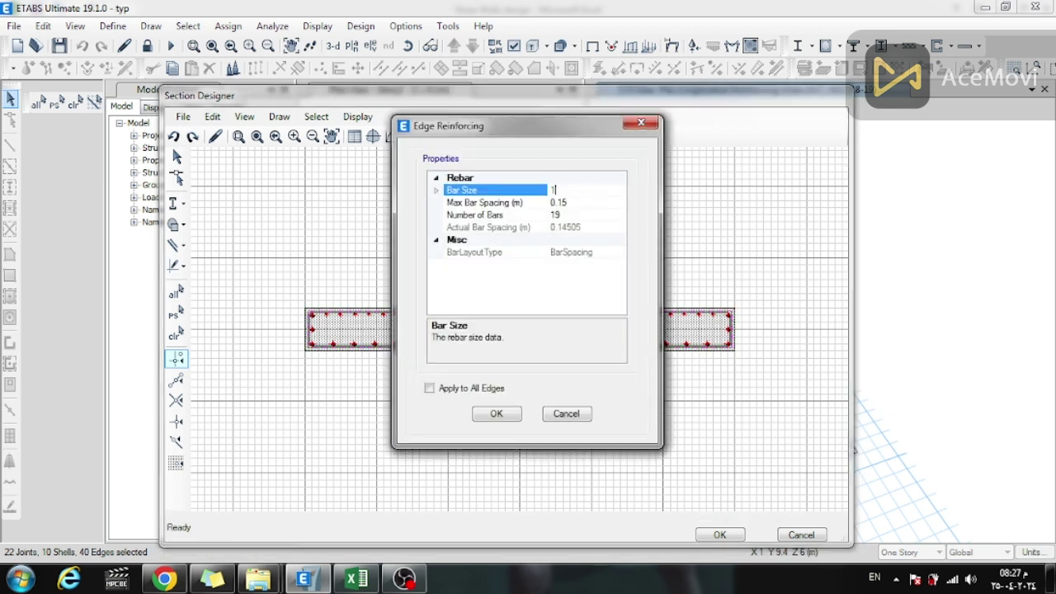
left_click(560, 202)
key("BackSpace")
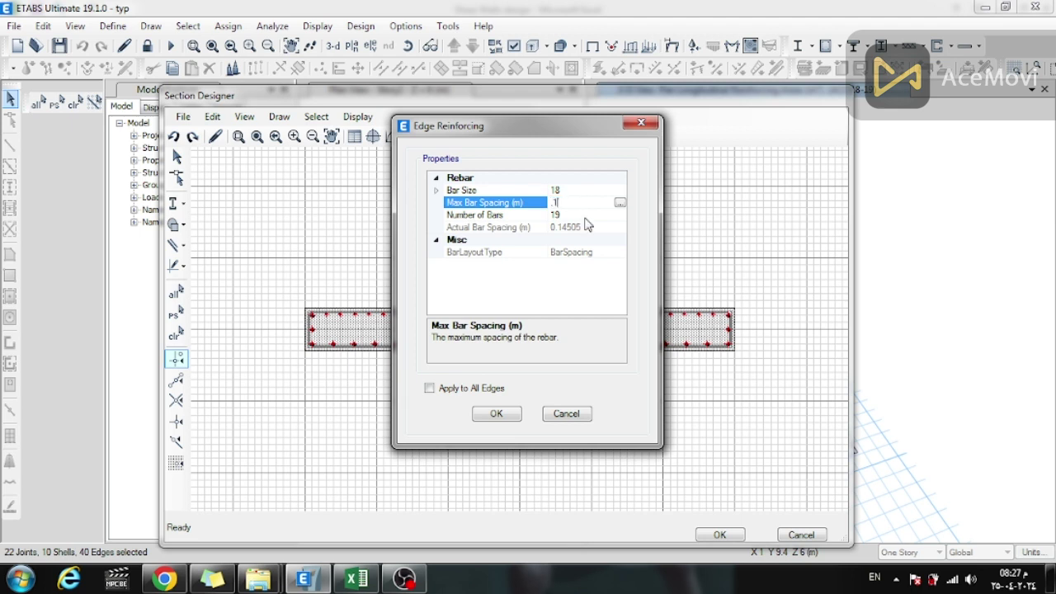
left_click(584, 215)
left_click(498, 413)
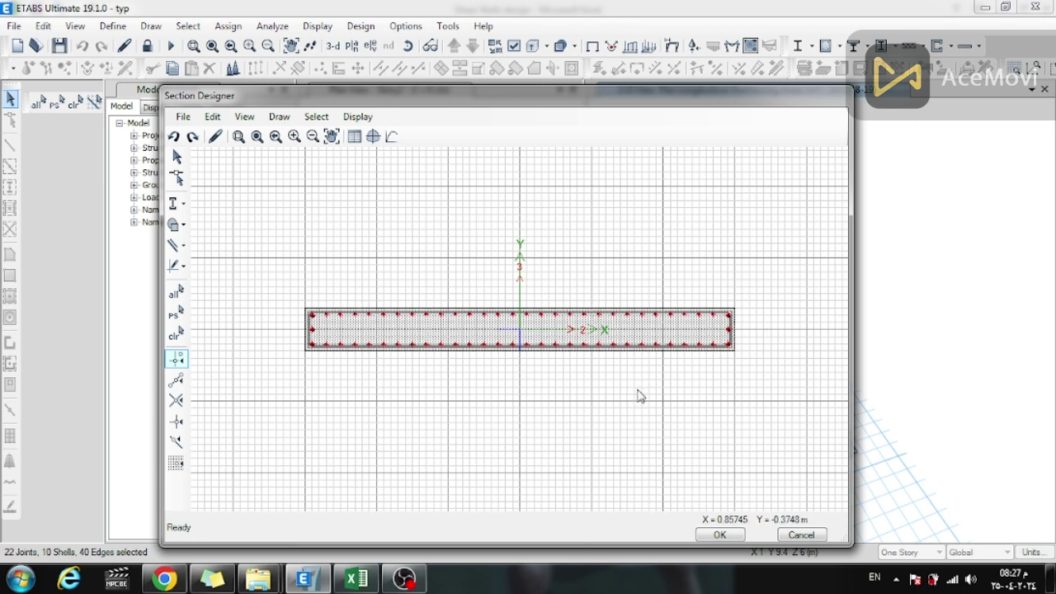
Edit the right end edge's reinforcing with bar size 16 and a maximum bar spacing of 0.1 m
right_click(728, 338)
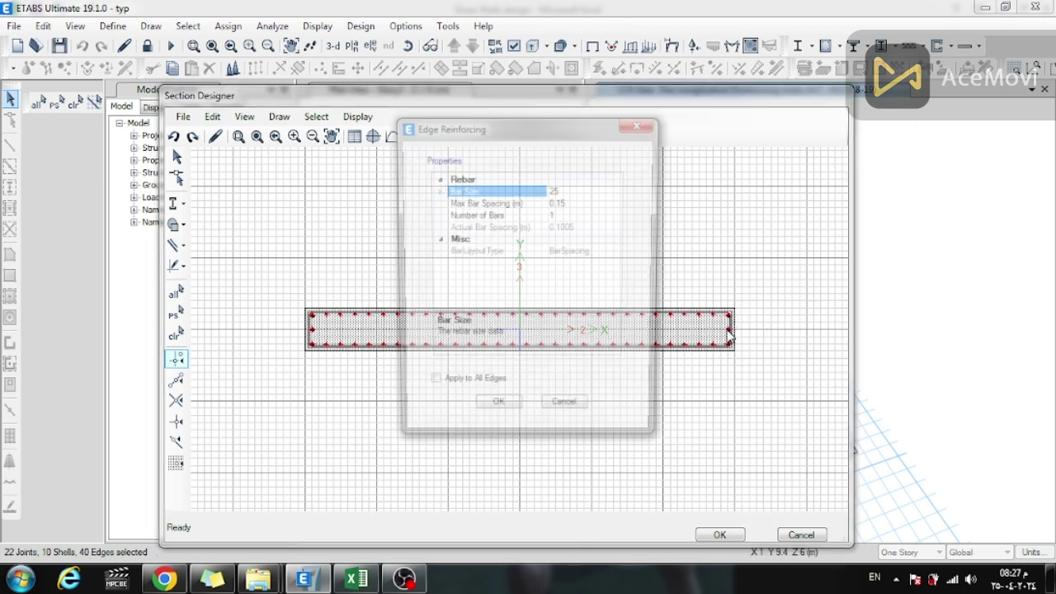
type("18")
type("6")
left_click(584, 204)
double_click(581, 205)
key("BackSpace")
type("0.1")
left_click(569, 216)
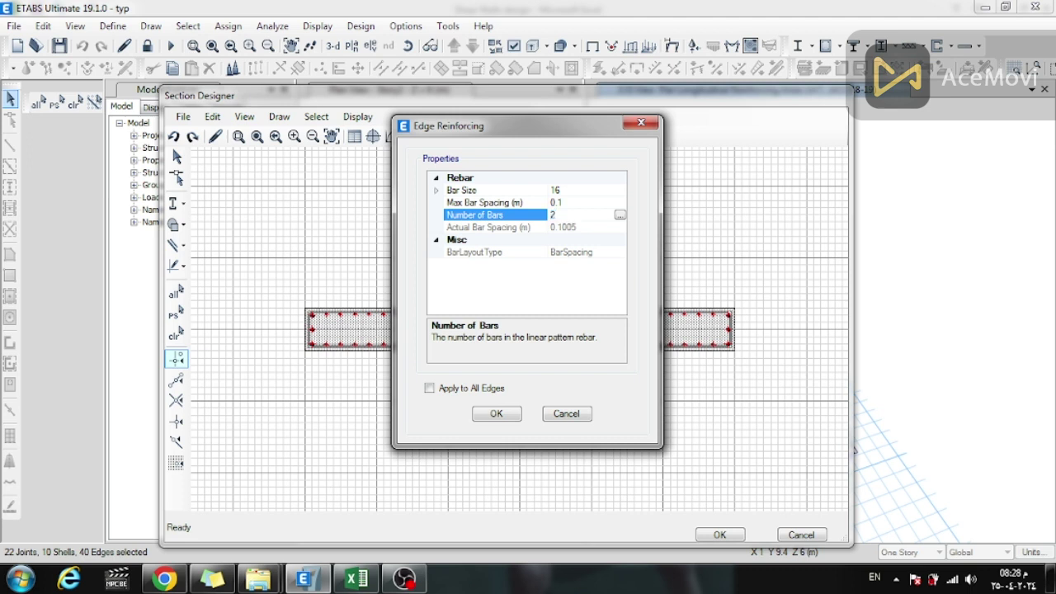
Try three bars and a maximum bar spacing of 0.01 m for the right end edge
type("3")
key("Up")
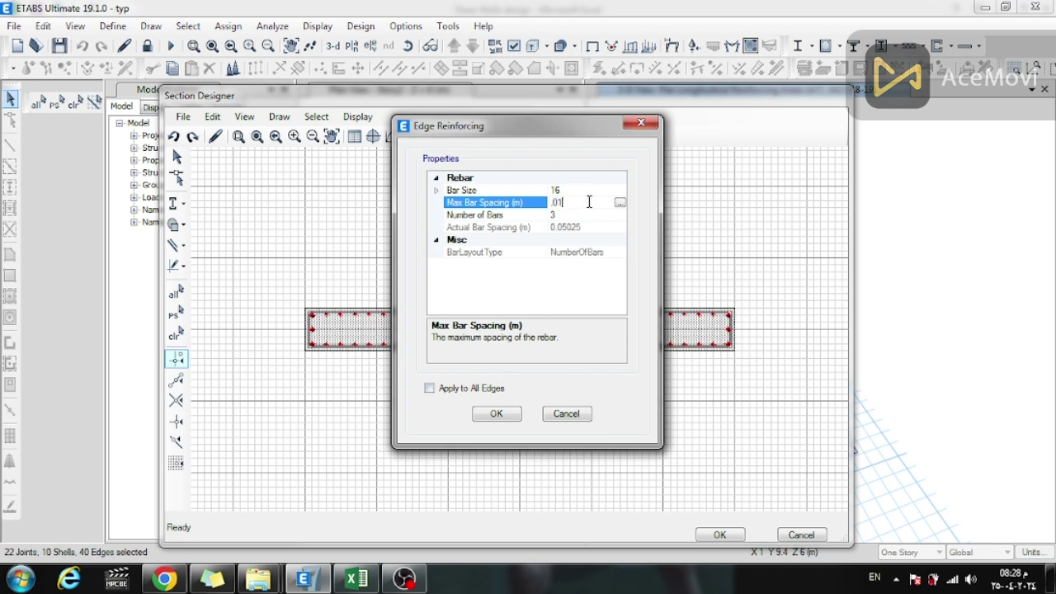
left_click(577, 215)
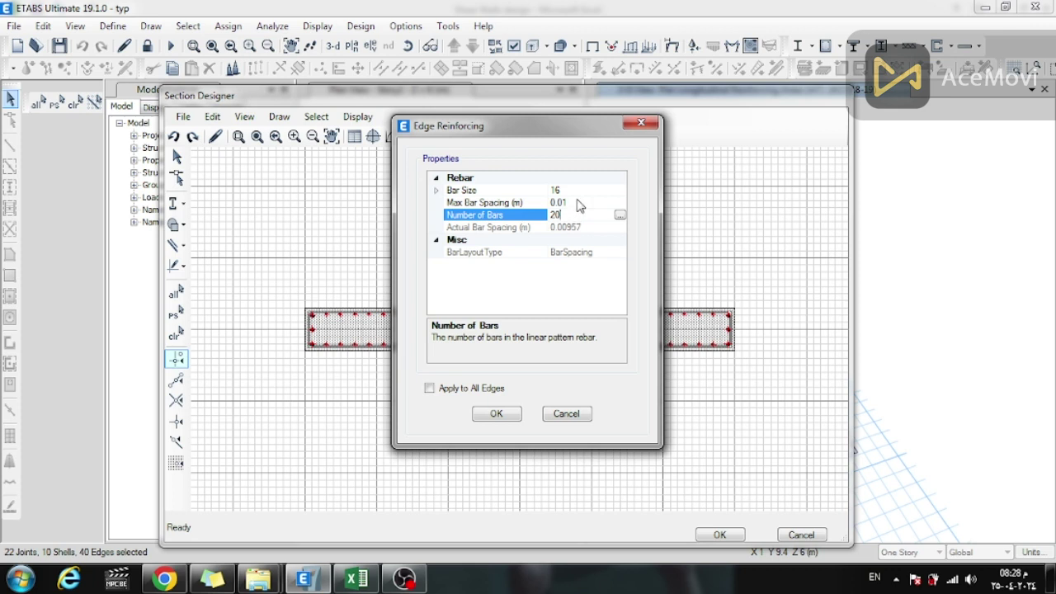
Set the right end edge's maximum bar spacing back to 0.1 m and apply the edge reinforcing
left_click(579, 202)
type(".1")
left_click(575, 216)
left_click(496, 414)
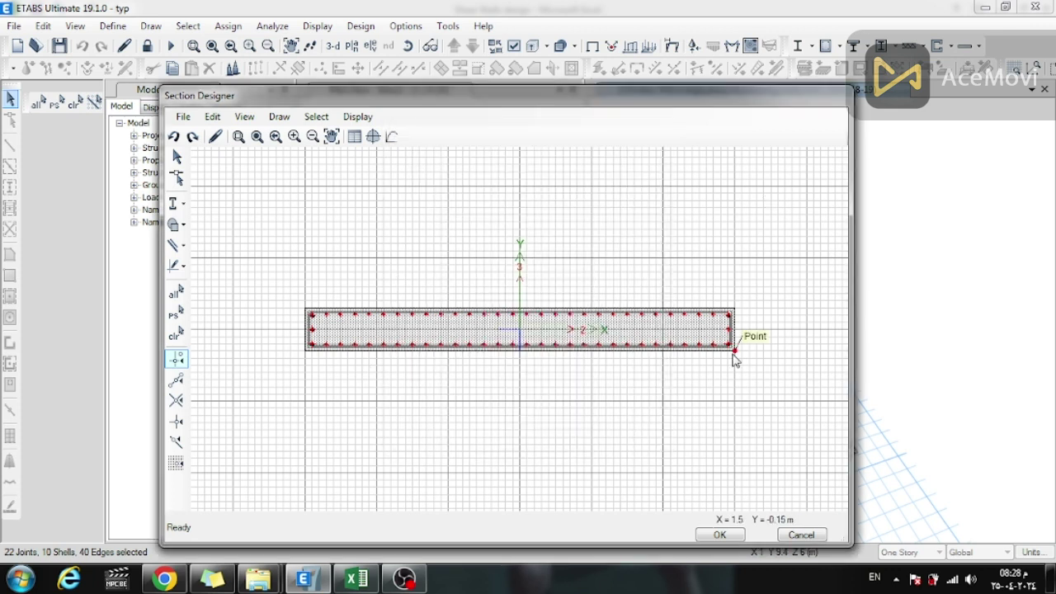
Set the left end edge's rebar size to 18 and its maximum bar spacing to 0.1 m
right_click(315, 336)
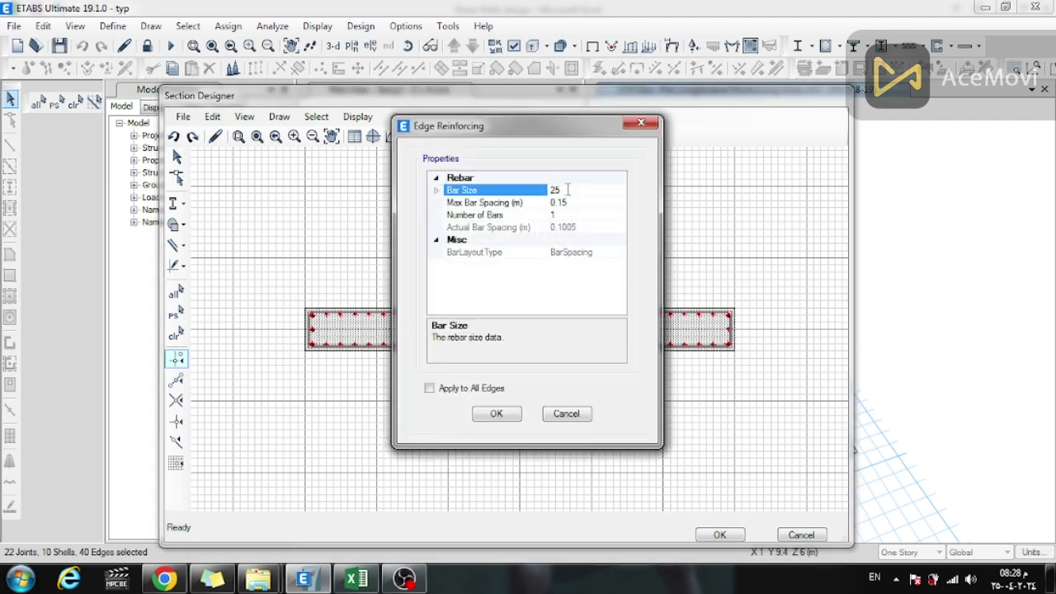
left_click(574, 204)
left_click(570, 188)
left_click(579, 203)
type("0.1")
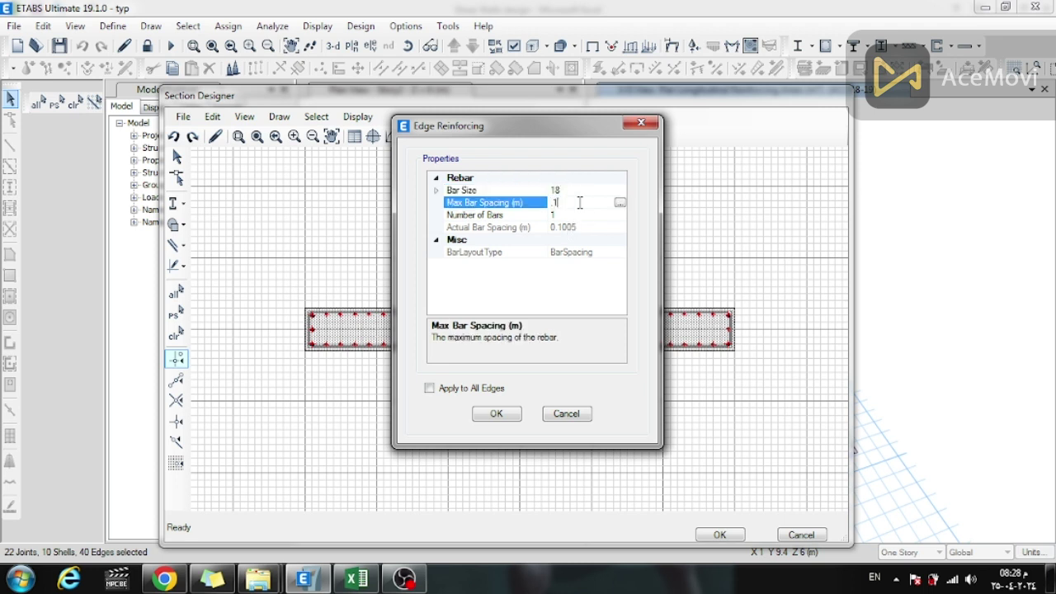
left_click(575, 215)
left_click(496, 414)
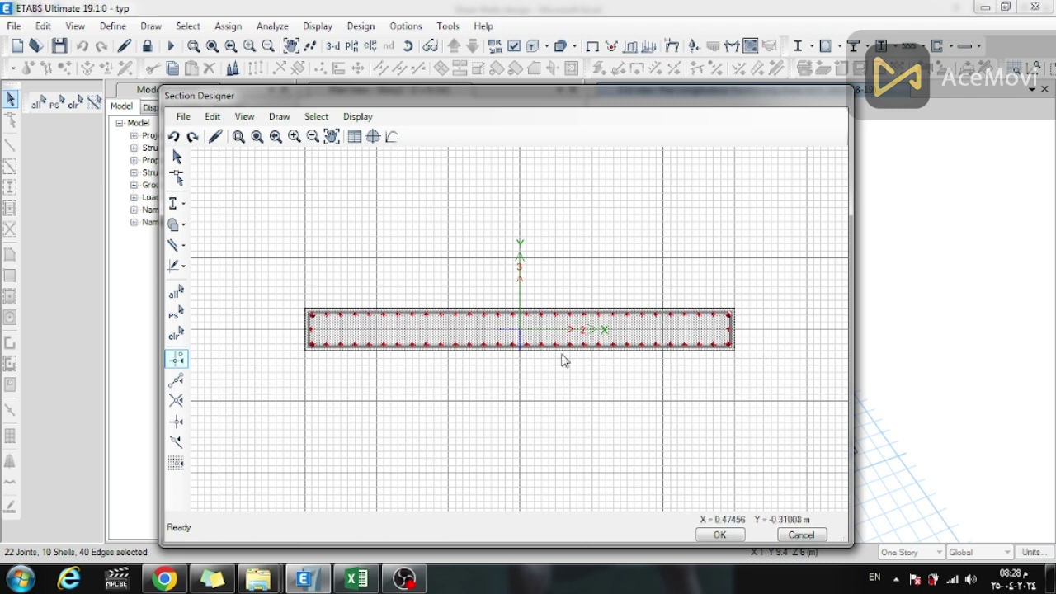
Accept the section drawing and save the Pier1 pier section definition
left_click(730, 536)
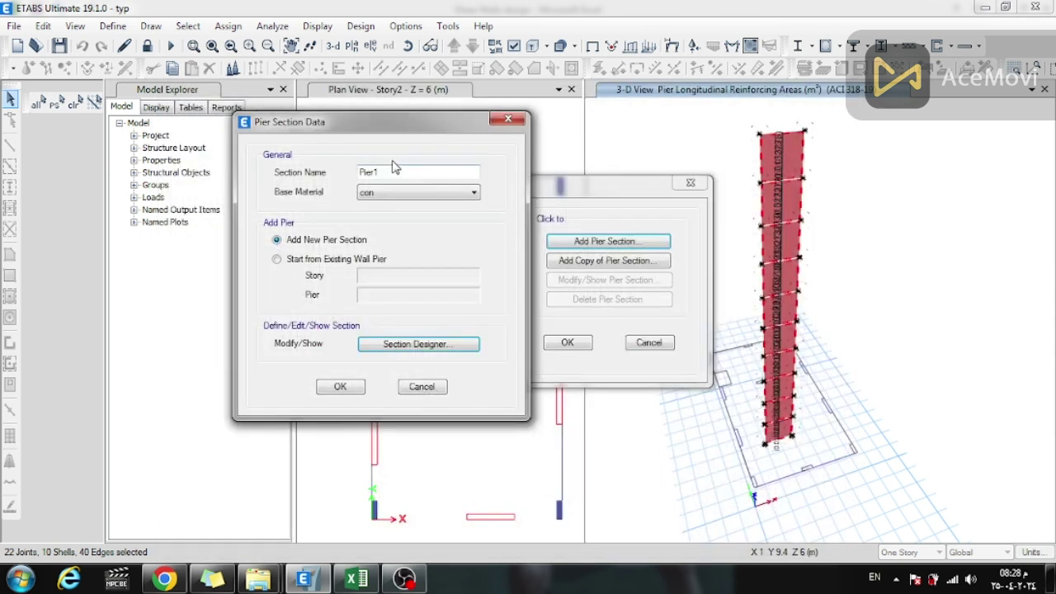
left_click(338, 387)
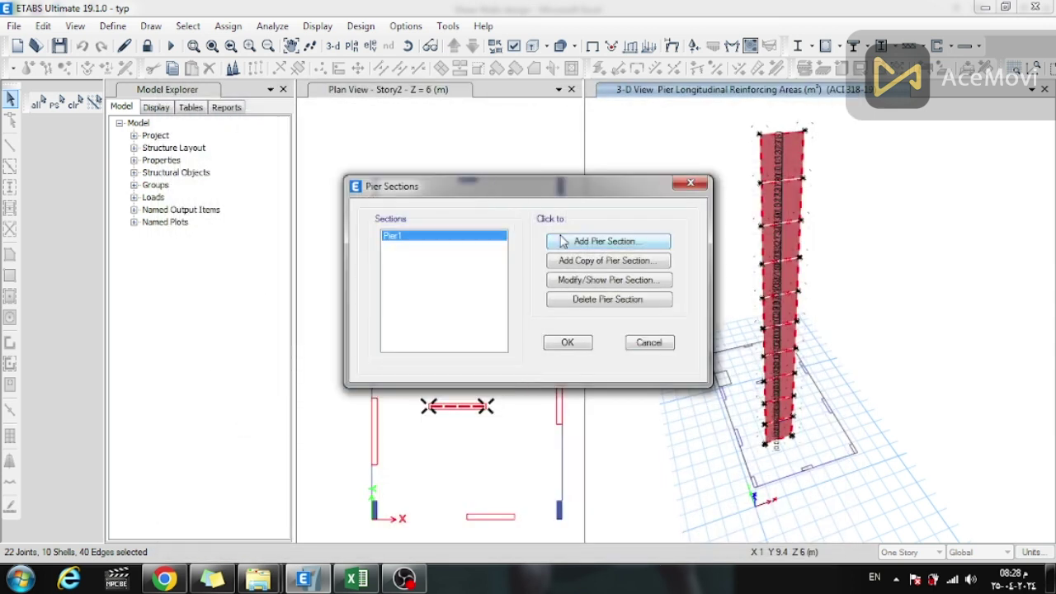
left_click(566, 343)
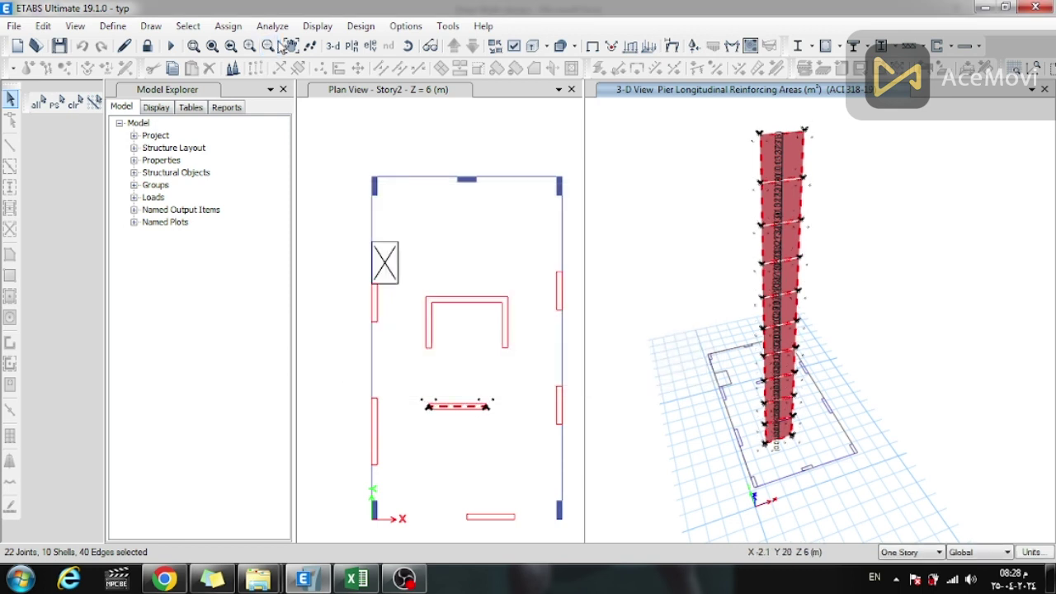
Assign Pier1 as the general reinforcing section at the bottom and top of the selected piers, with Reinforcement to be Checked
left_click(353, 30)
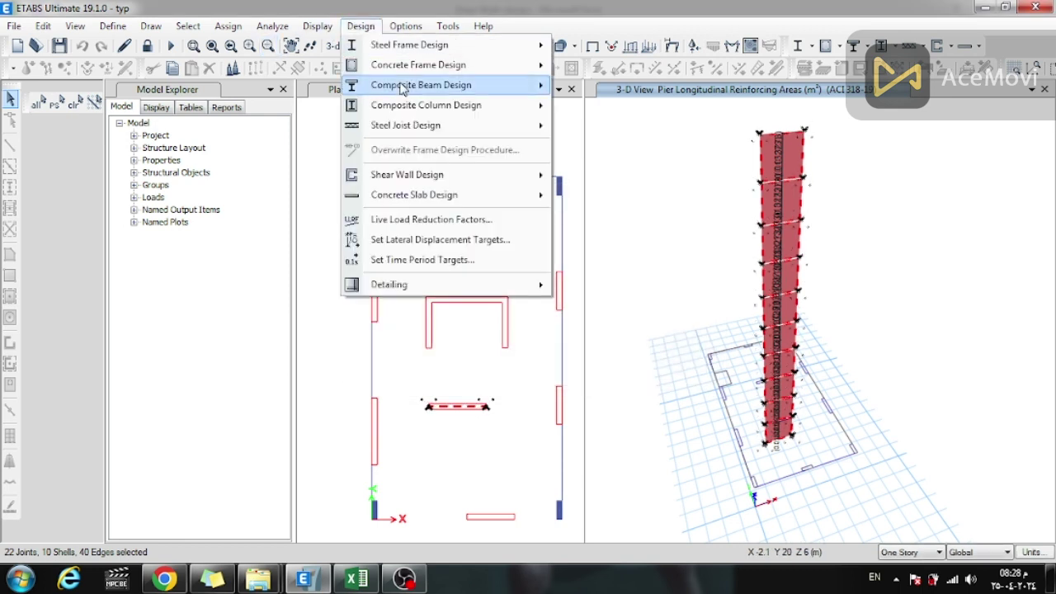
mouse_move(496, 181)
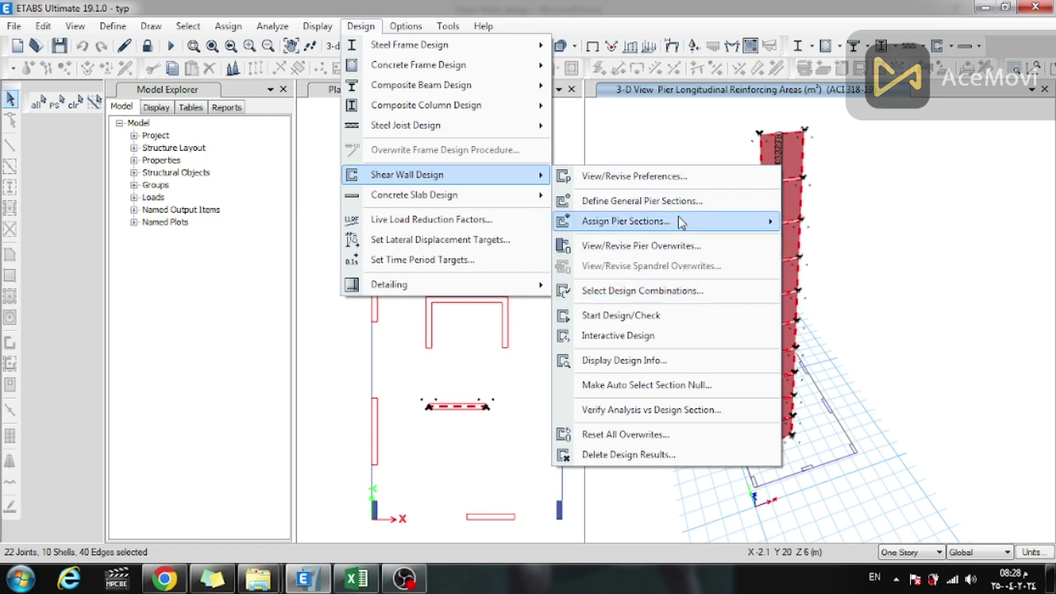
mouse_move(679, 223)
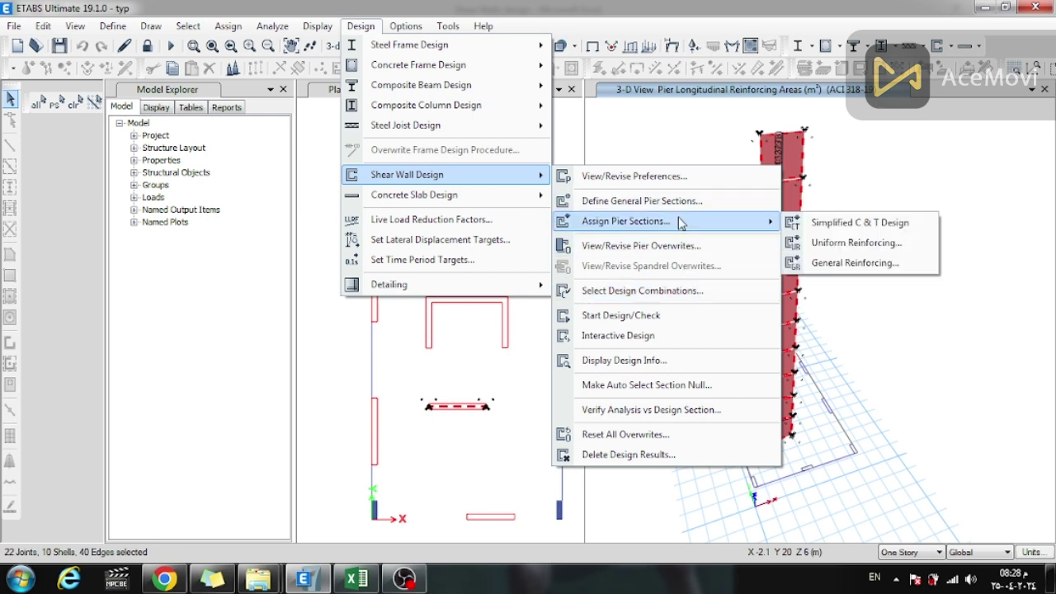
left_click(830, 264)
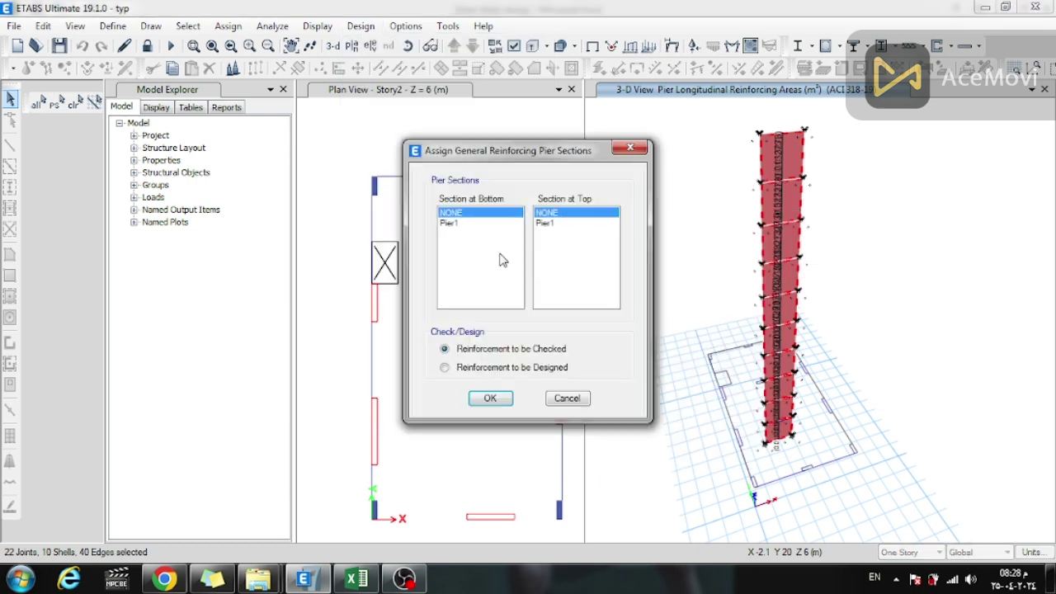
left_click(470, 225)
left_click(547, 224)
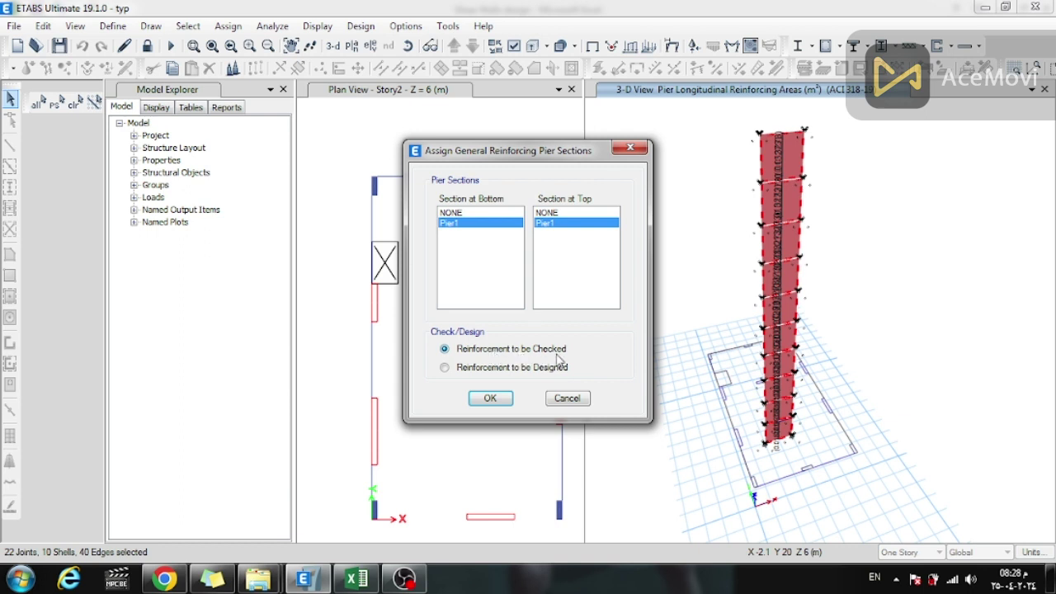
left_click(486, 397)
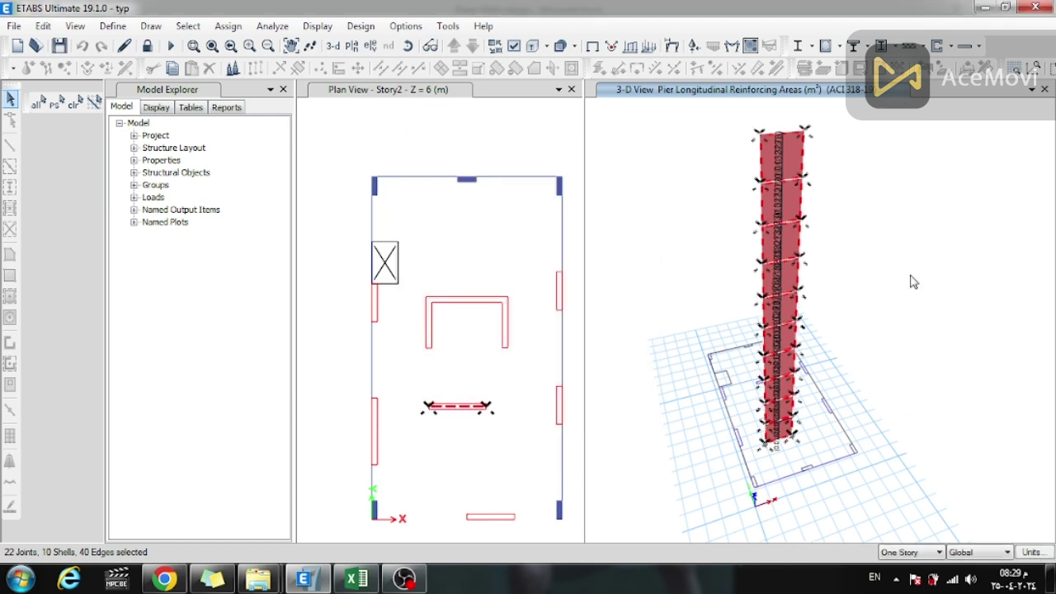
Run the shear wall design check on the selected piers
left_click(360, 25)
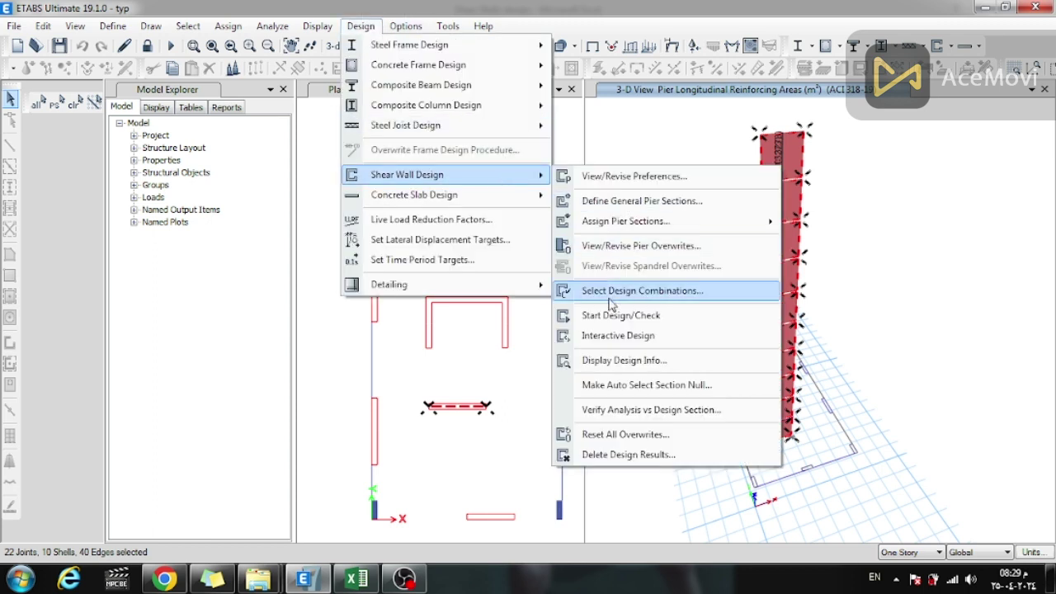
left_click(611, 317)
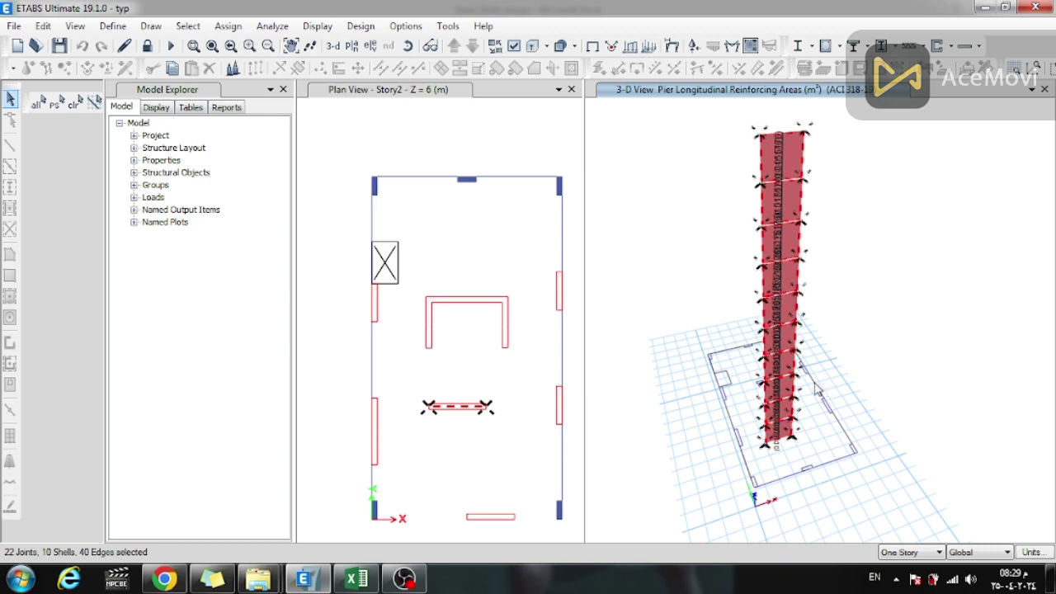
Show the Shear Wall Pier Design Summary table from the shear wall summary design data
left_click(188, 109)
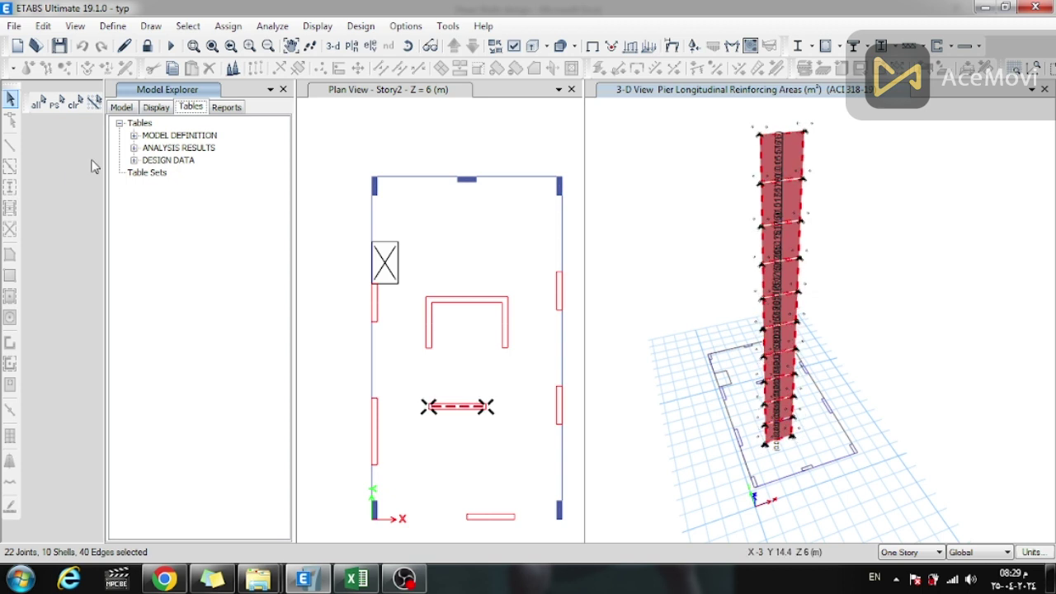
left_click(185, 114)
left_click(135, 160)
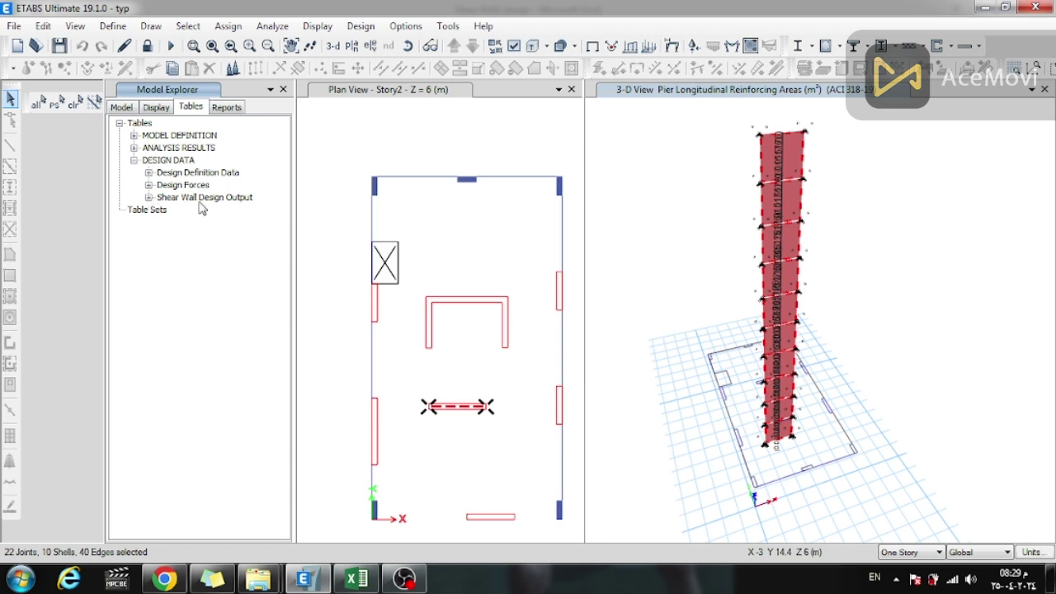
left_click(148, 198)
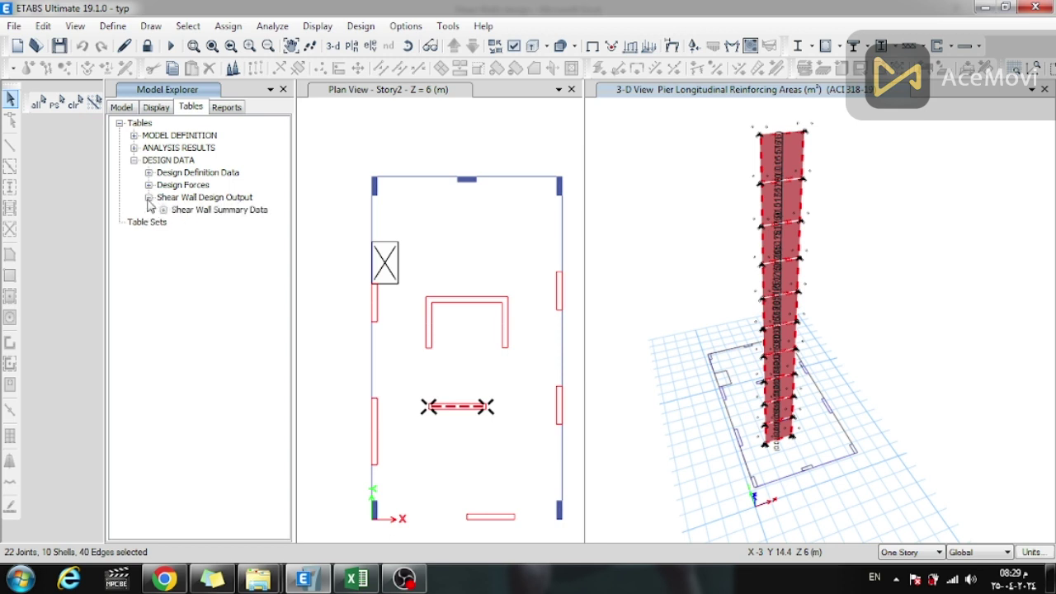
left_click(163, 210)
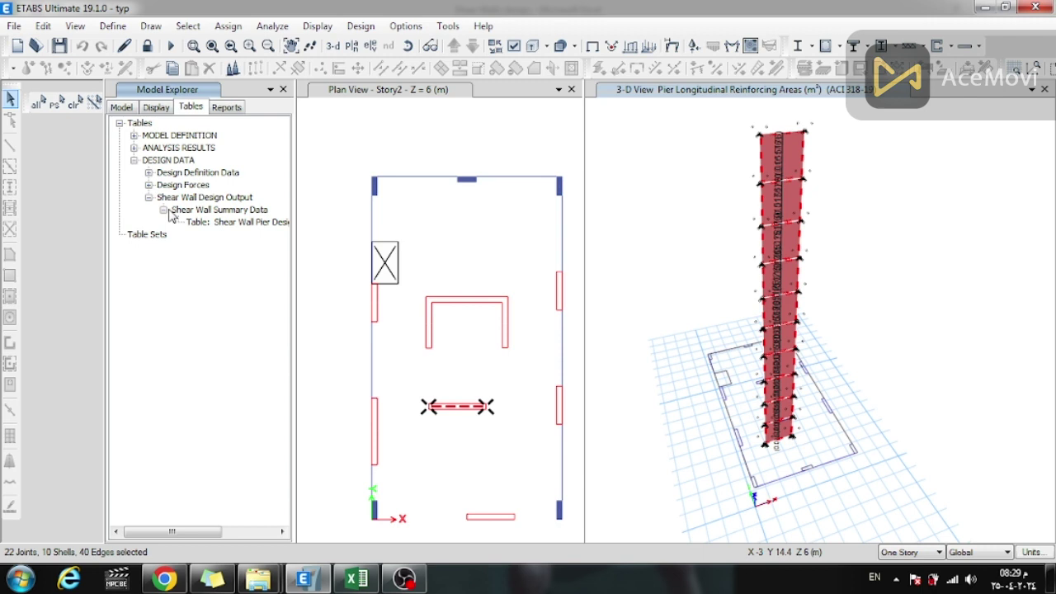
left_click(216, 222)
right_click(210, 226)
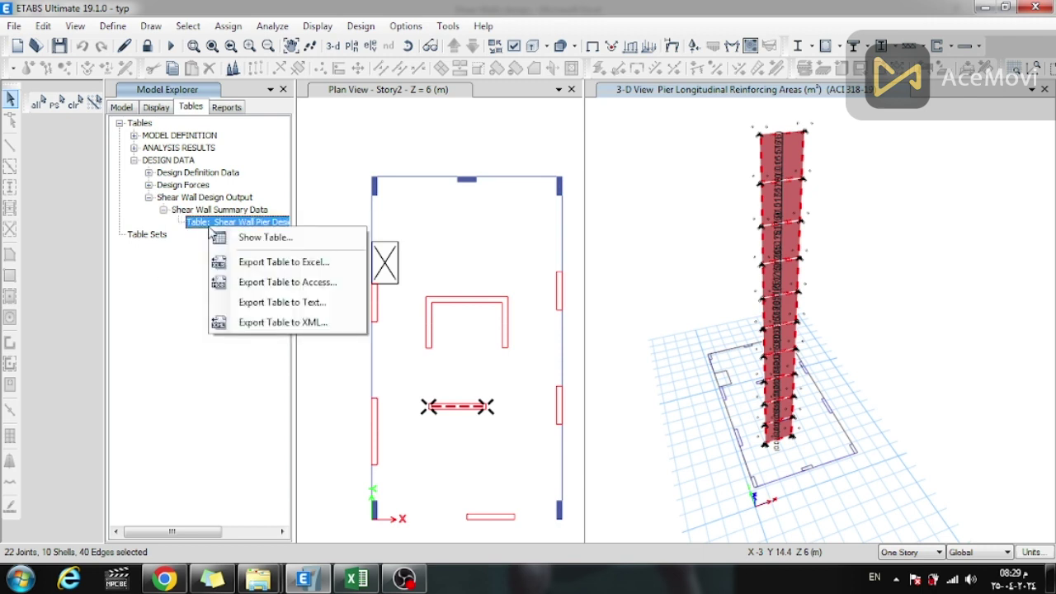
left_click(264, 238)
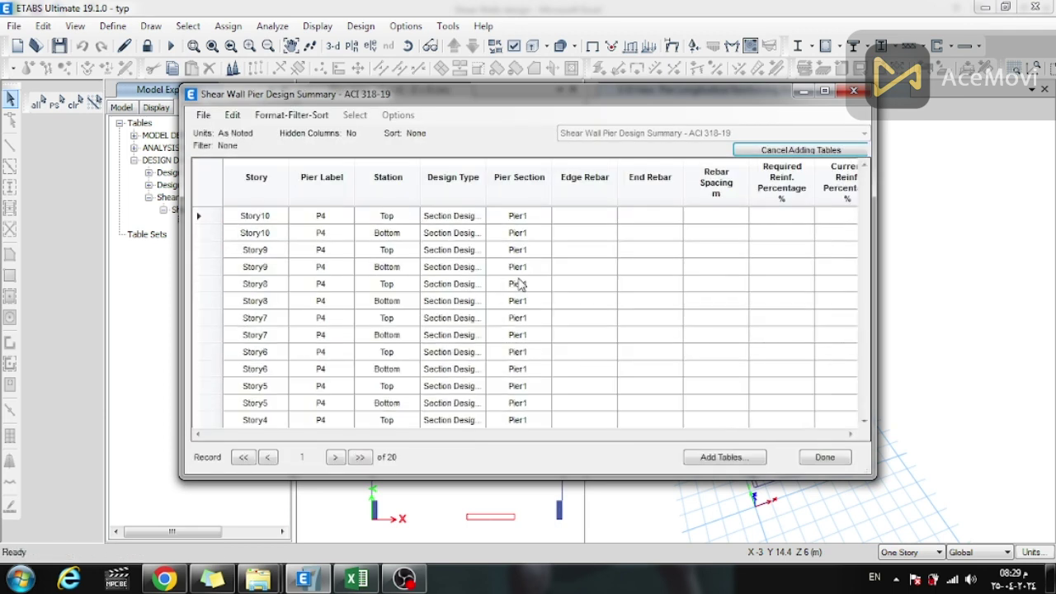
Sort the Shear Wall Pier Design Summary for pier P4 by D/C Ratio in descending order
left_click(490, 436)
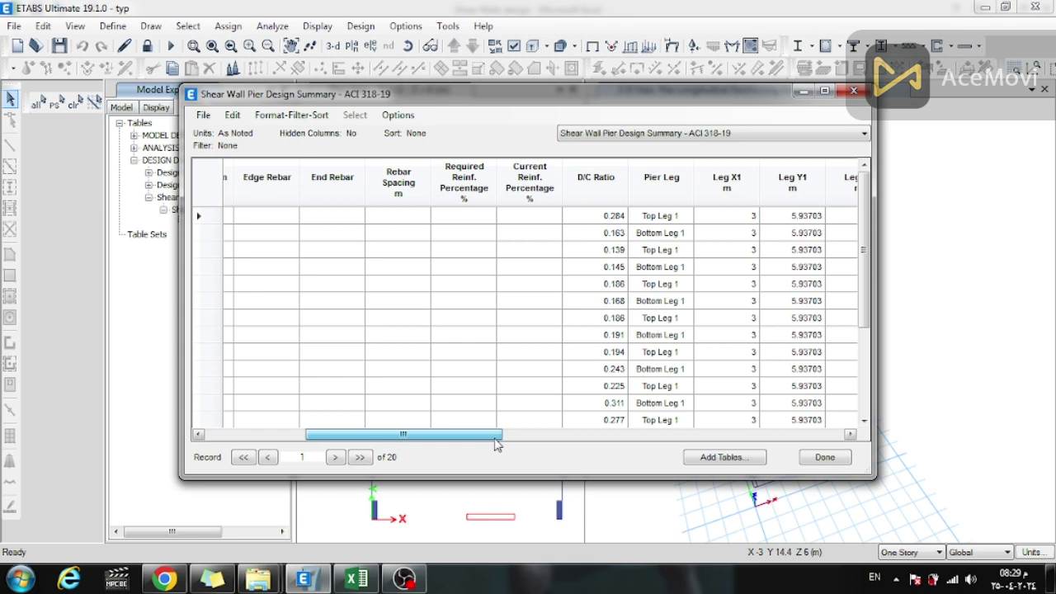
left_click(495, 438)
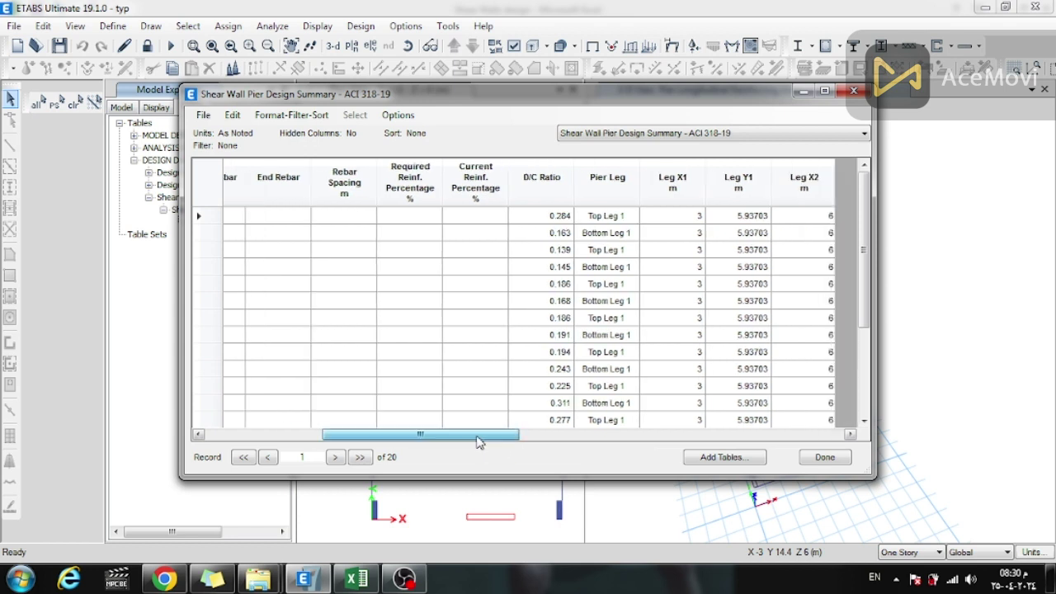
mouse_move(497, 441)
left_mouse_down()
mouse_move(479, 440)
mouse_move(495, 443)
left_mouse_up()
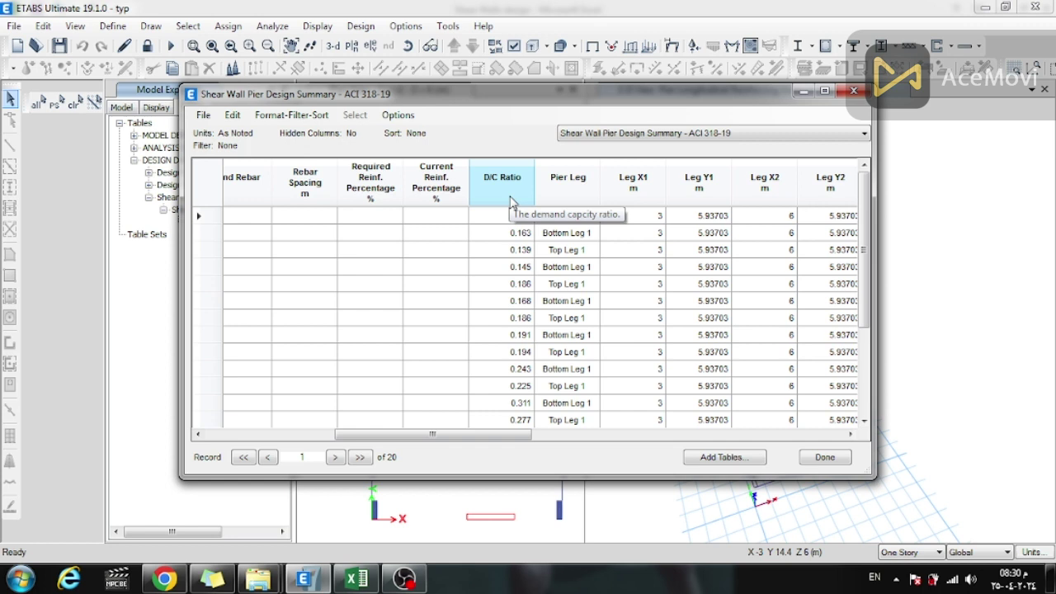
mouse_move(507, 435)
left_mouse_down()
mouse_move(343, 443)
mouse_move(526, 443)
left_mouse_up()
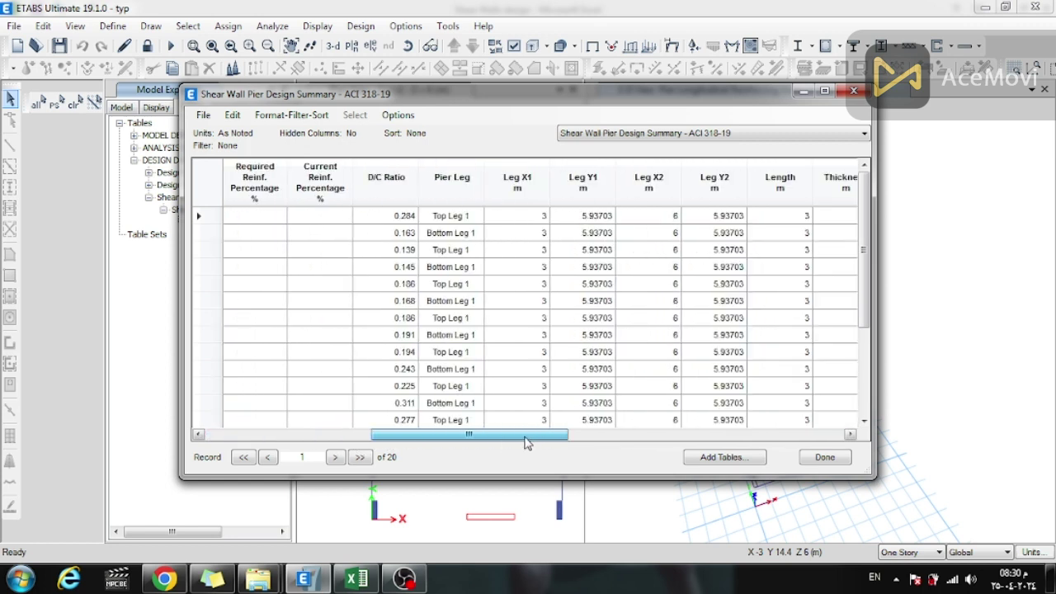
left_click(401, 194)
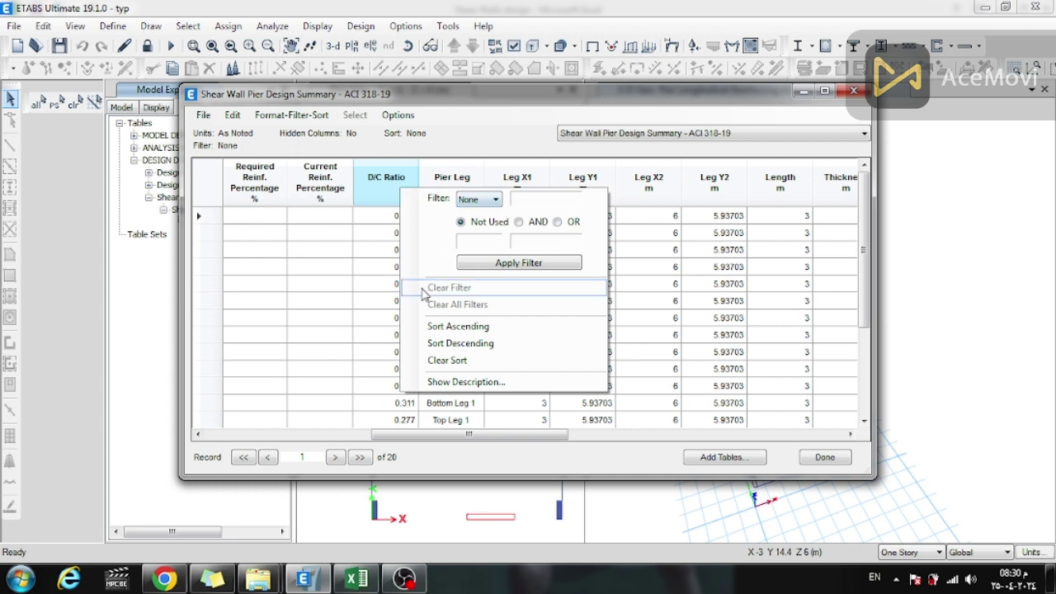
left_click(440, 343)
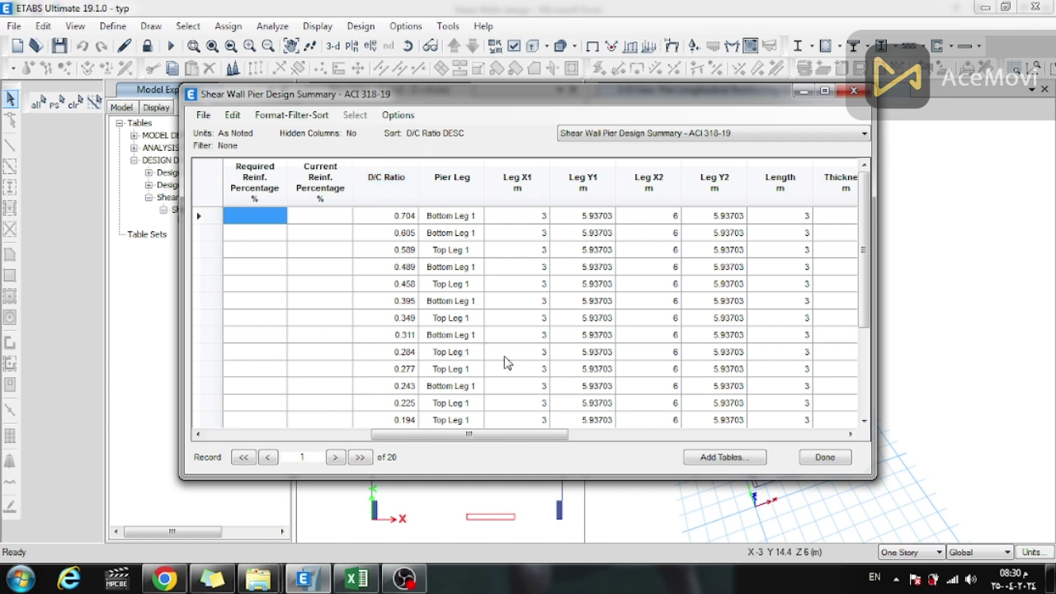
Consult the Shear Walls design workbook in Excel, return to ETABS and close the pier design summary table
left_click(356, 580)
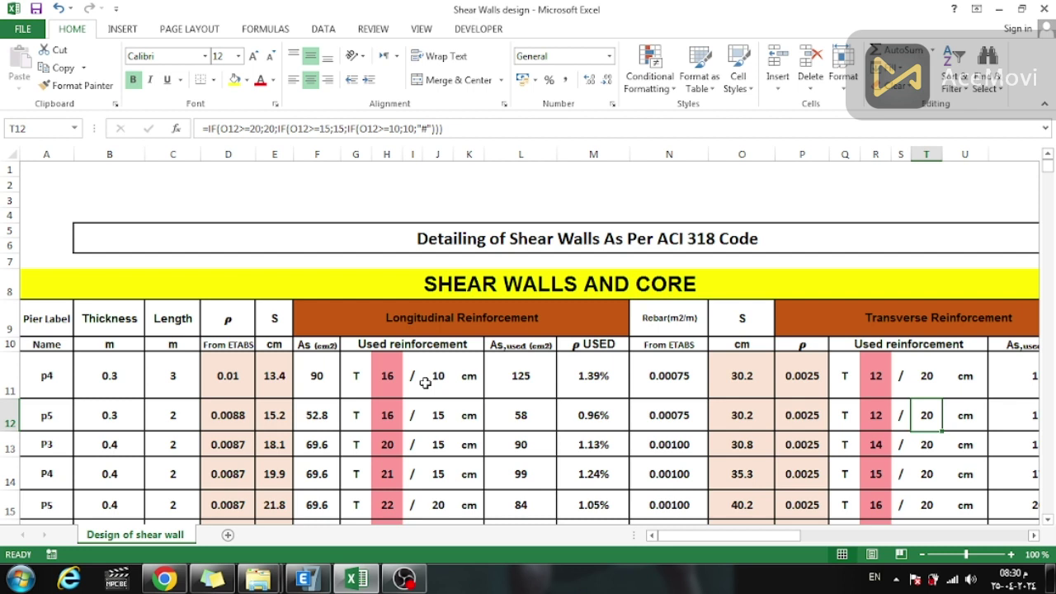
mouse_move(396, 582)
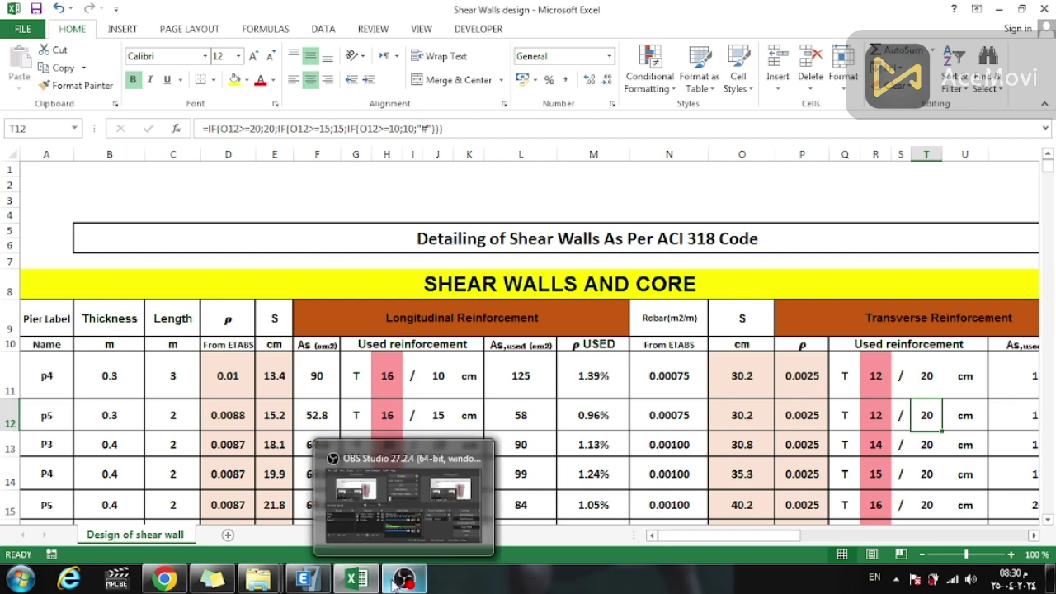
left_click(355, 499)
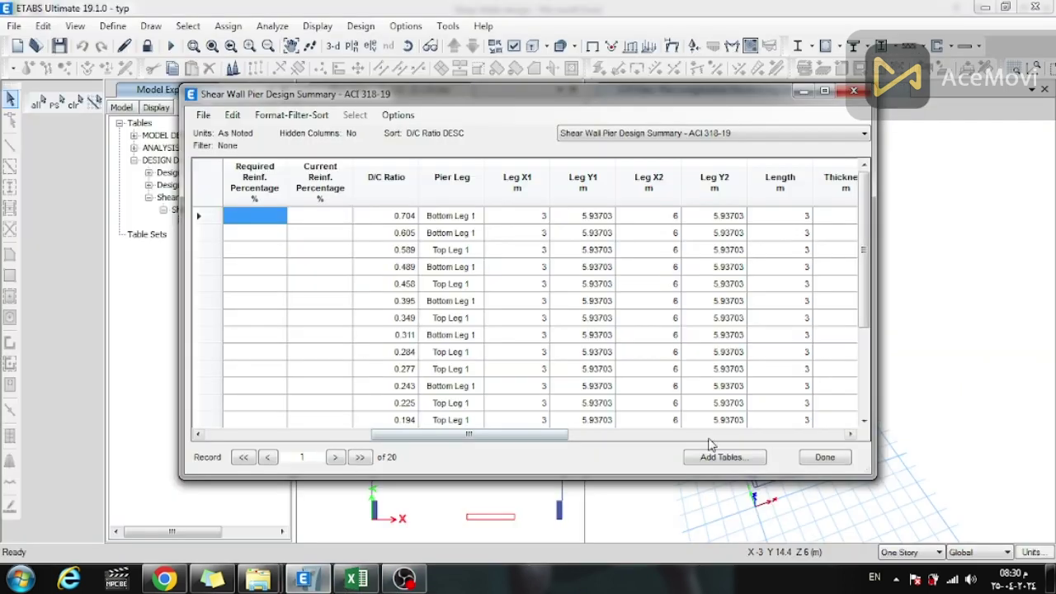
left_click(823, 458)
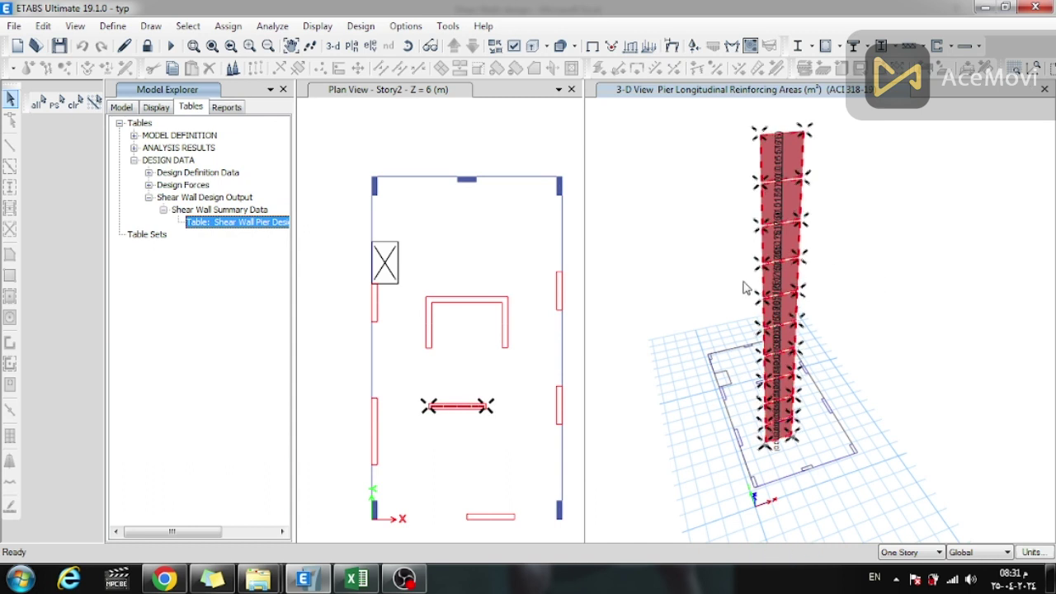
Clear the selection and make all objects visible again in the 3-D view
left_click(690, 297)
key("ctrl+q")
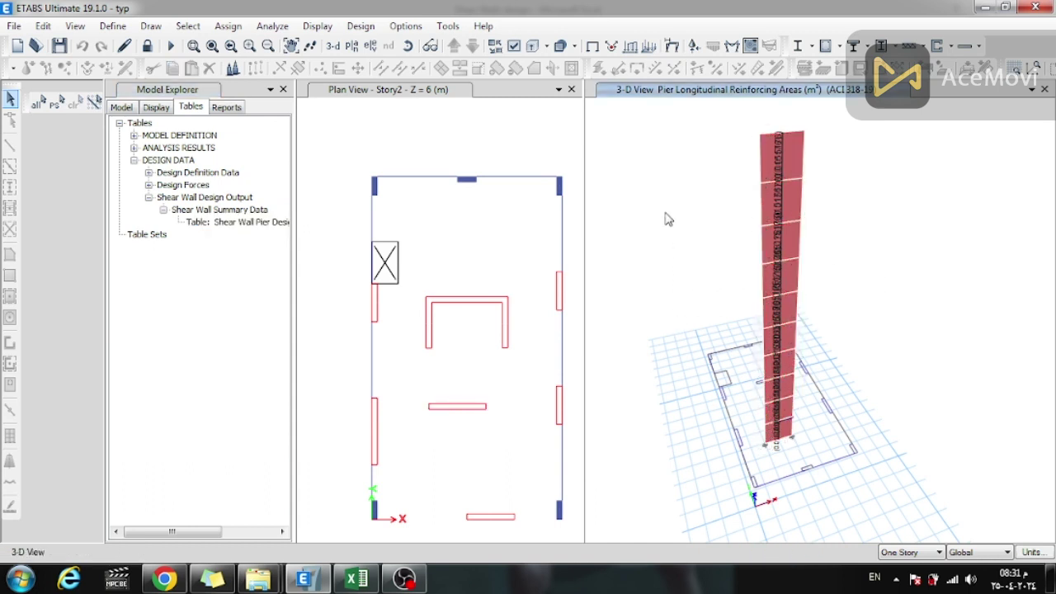
right_click(665, 214)
left_click(679, 358)
Select the three walls of the U-shaped core in the Story2 plan, applying the selection to All Stories
left_click(505, 324)
left_click(910, 552)
left_click(899, 572)
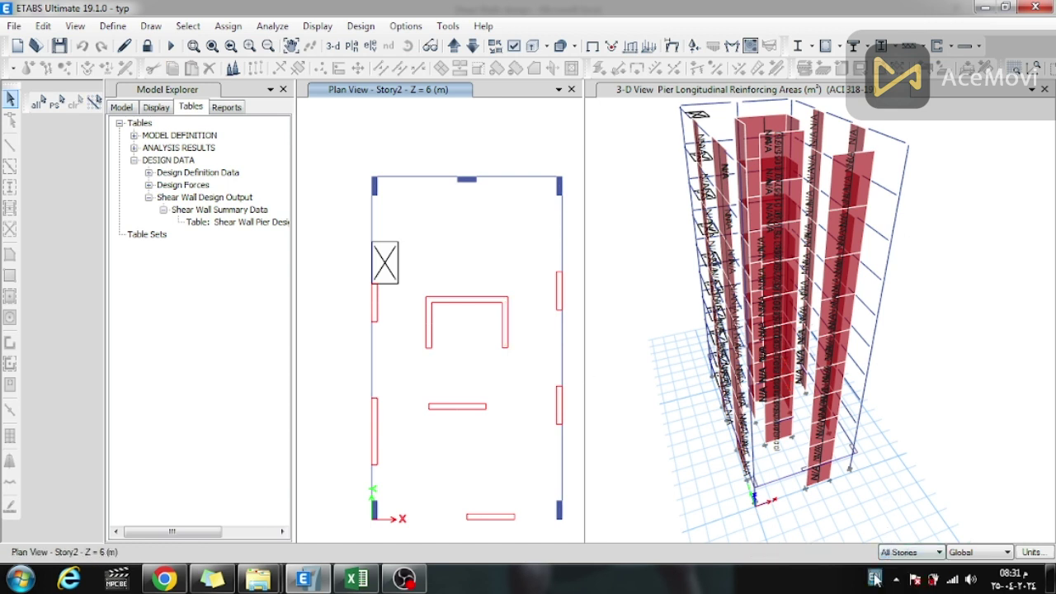
left_click(505, 329)
left_click(464, 301)
left_click(429, 329)
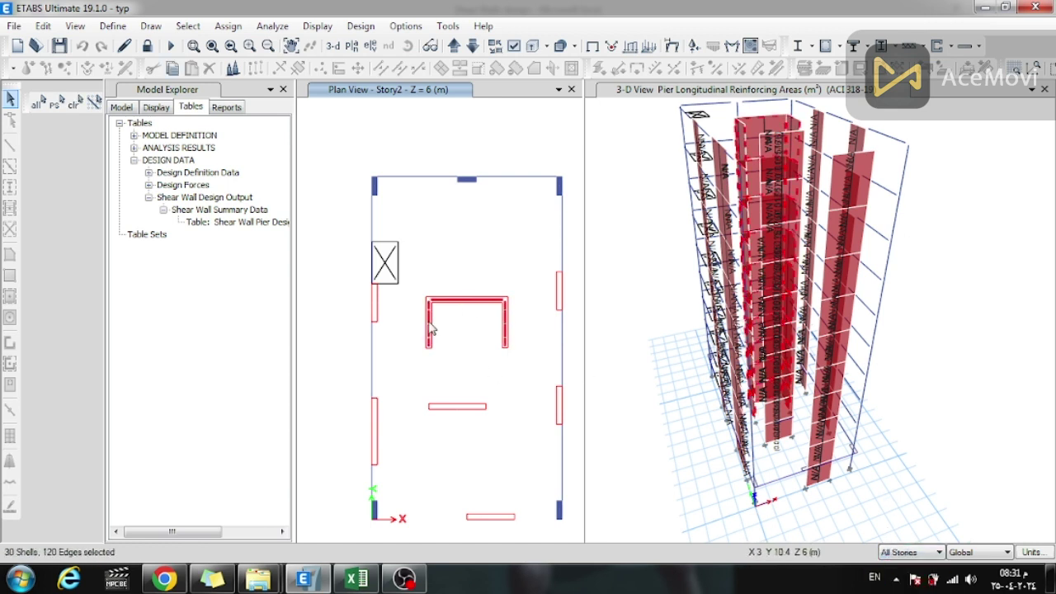
Isolate the selected core walls in the 3-D view and select the whole core over its full height
right_click(978, 167)
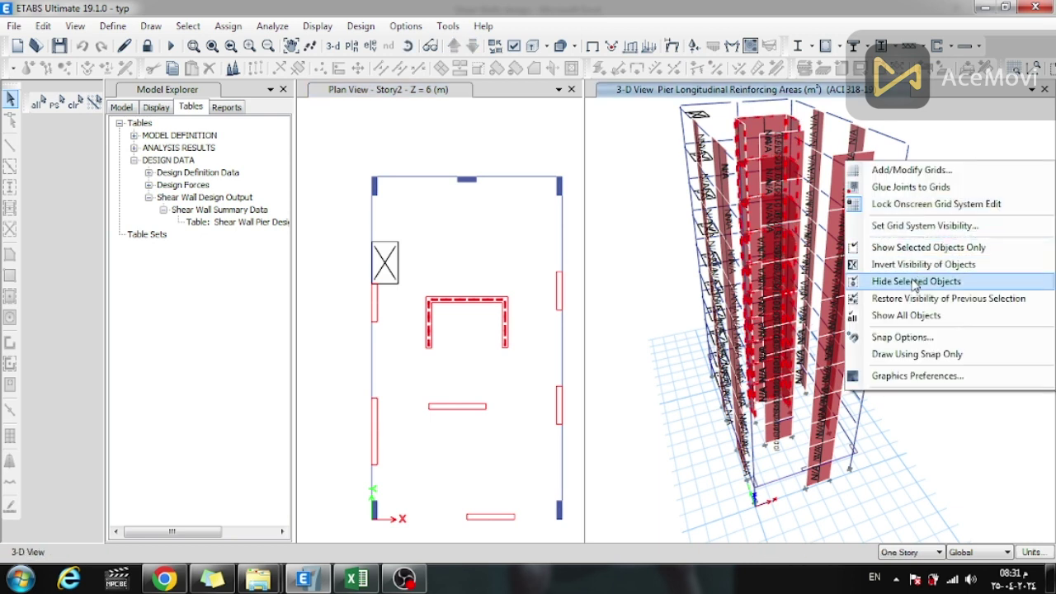
left_click(909, 248)
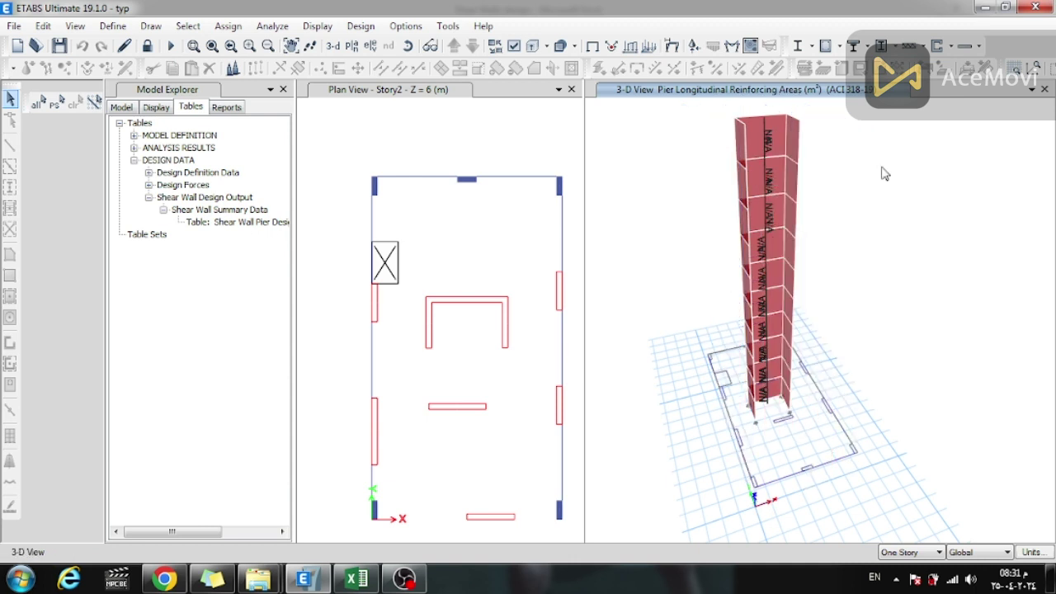
left_click_drag(829, 109, 681, 434)
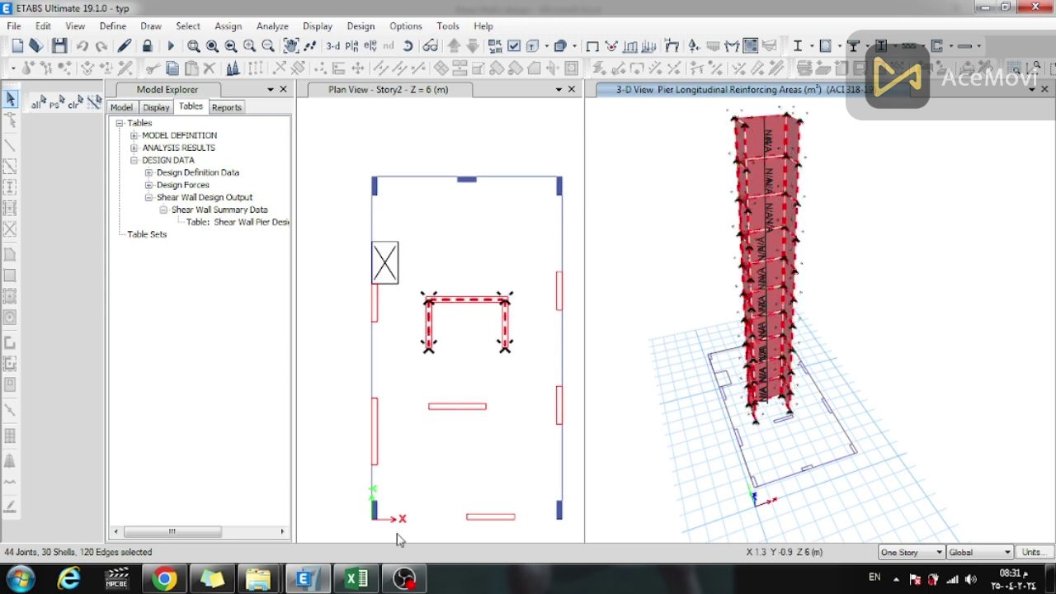
Assign uniform reinforcing to the core piers with size 16 distributed and end bars, 0.1 m spacing, 0.025 m cover and Reinforcement to be Checked
left_click(356, 579)
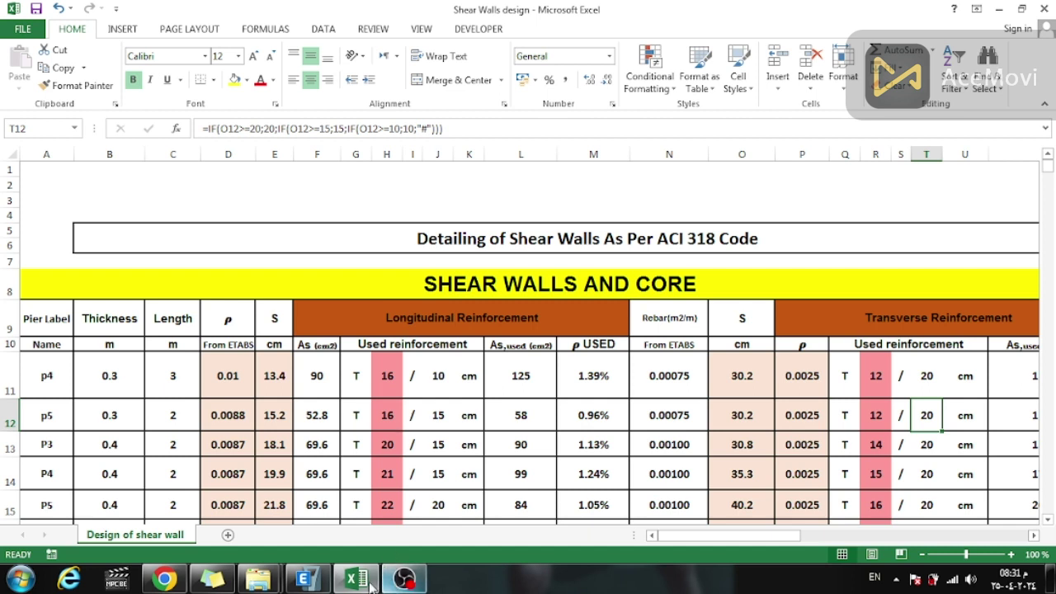
left_click(305, 579)
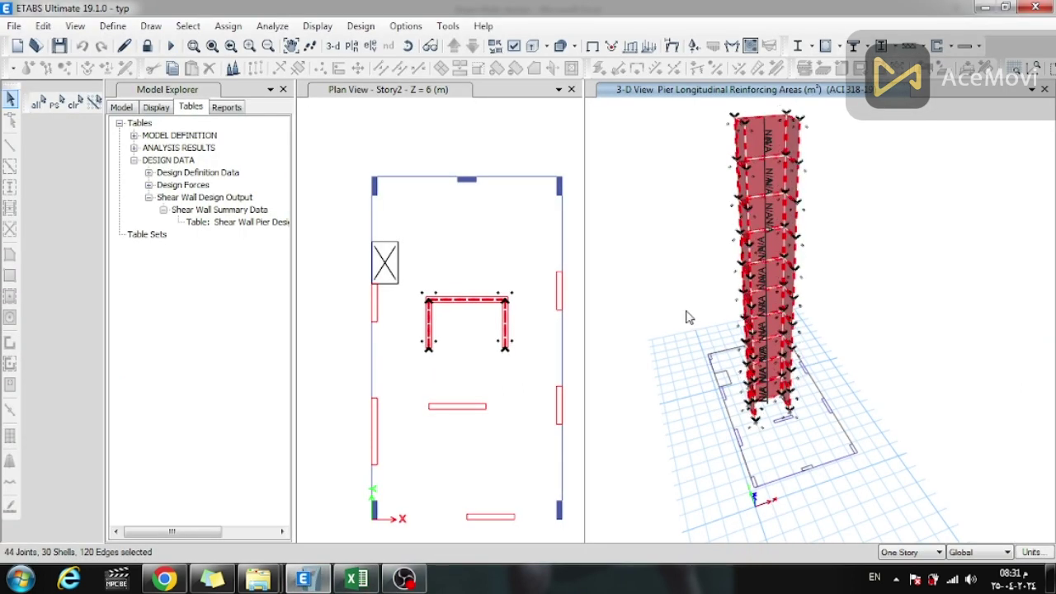
left_click(317, 25)
mouse_move(361, 25)
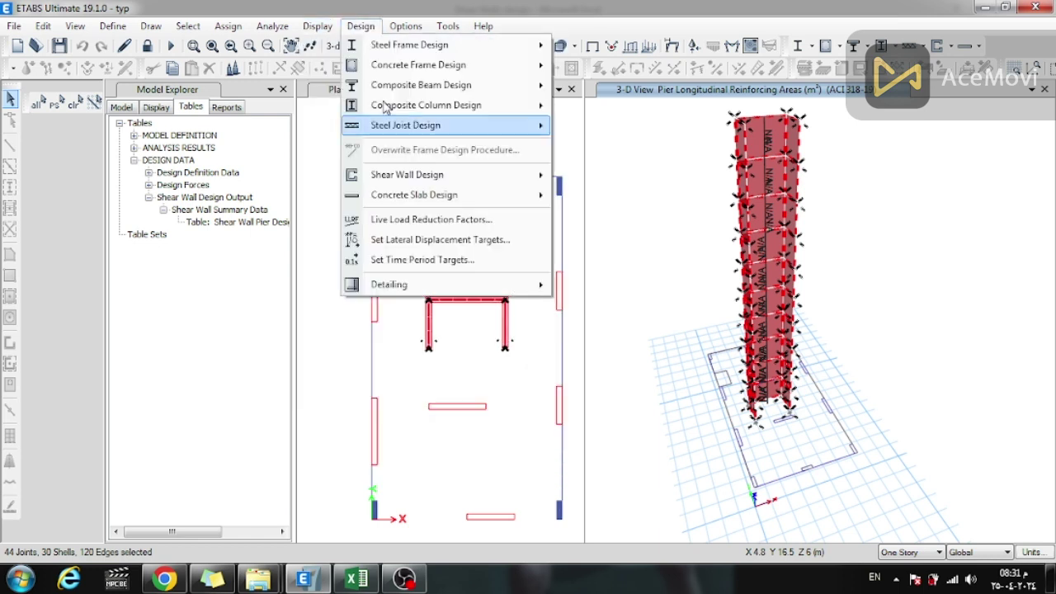
mouse_move(510, 183)
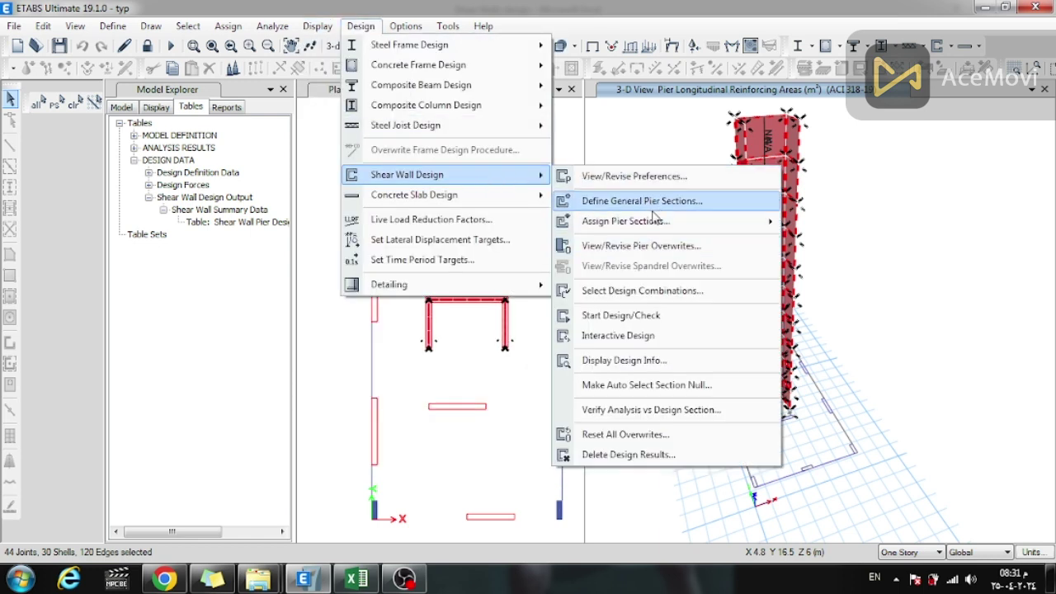
mouse_move(677, 227)
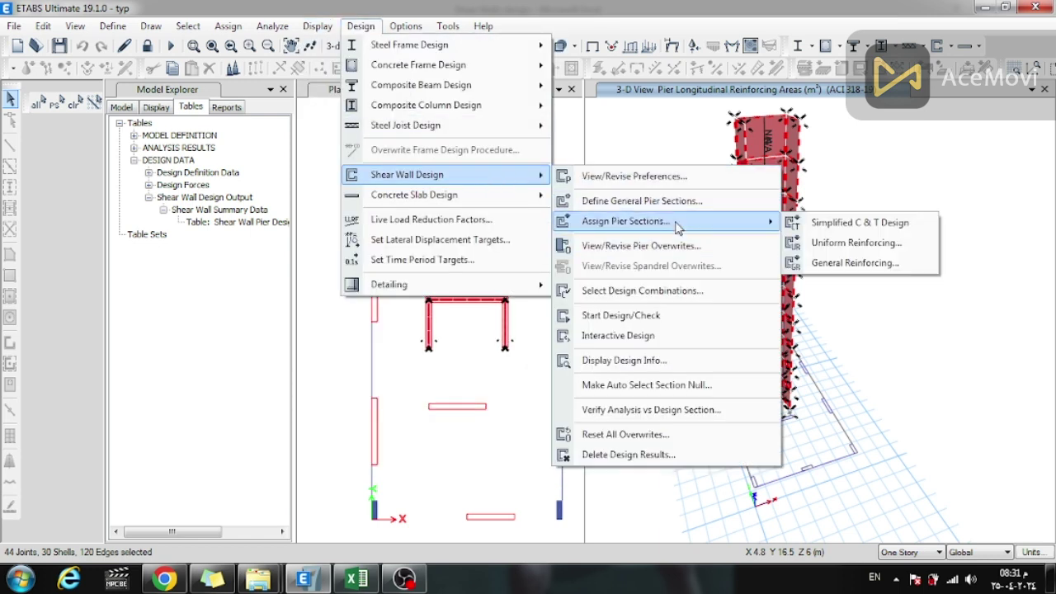
left_click(825, 246)
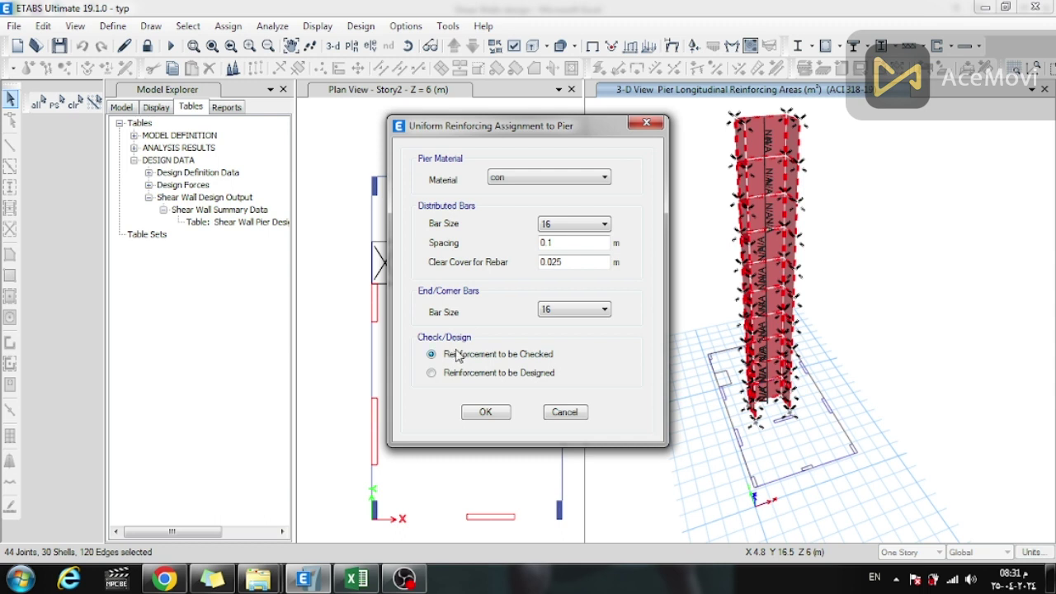
left_click(575, 225)
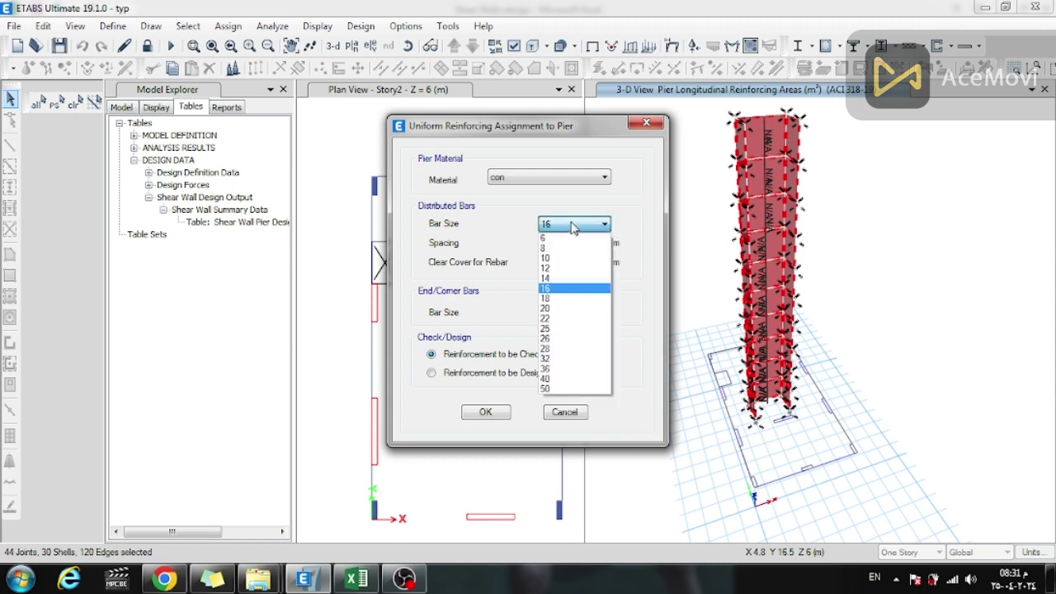
left_click(562, 289)
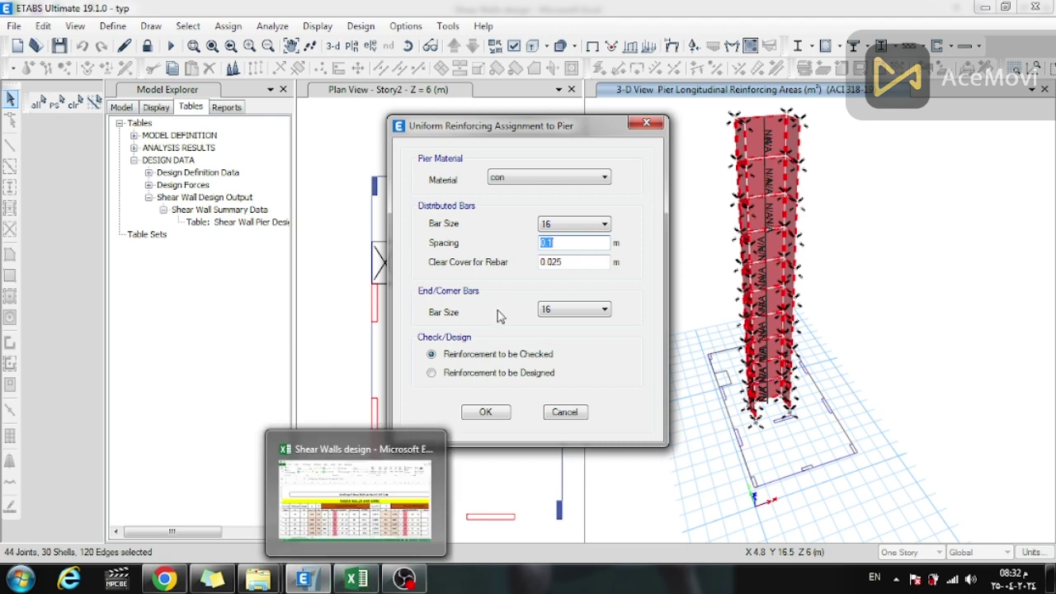
left_click(485, 412)
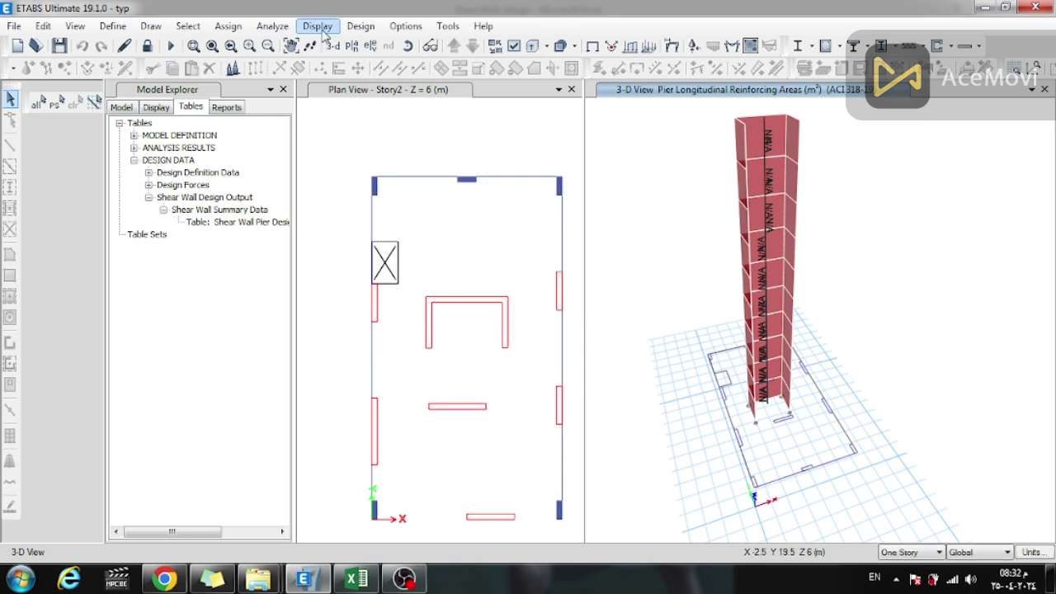
Reselect the core walls and run the shear wall design check on them
key("ctrl+p")
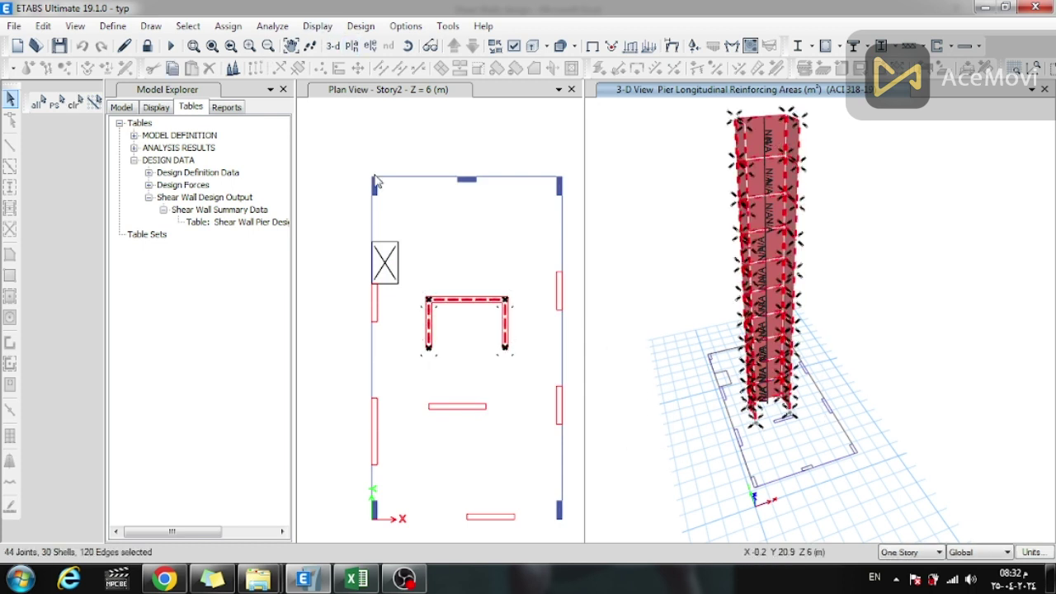
left_click(360, 26)
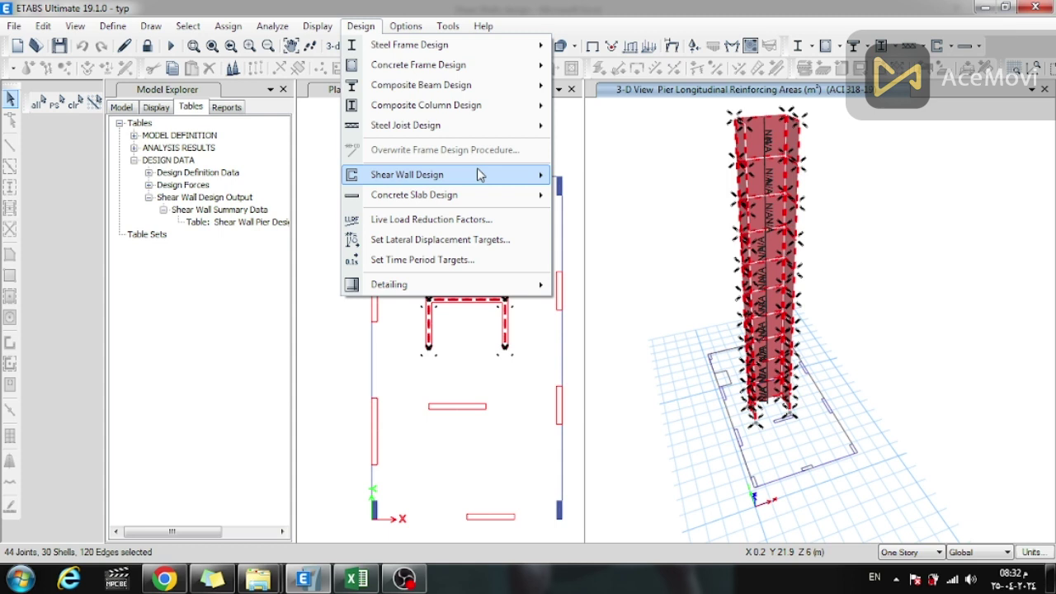
mouse_move(478, 174)
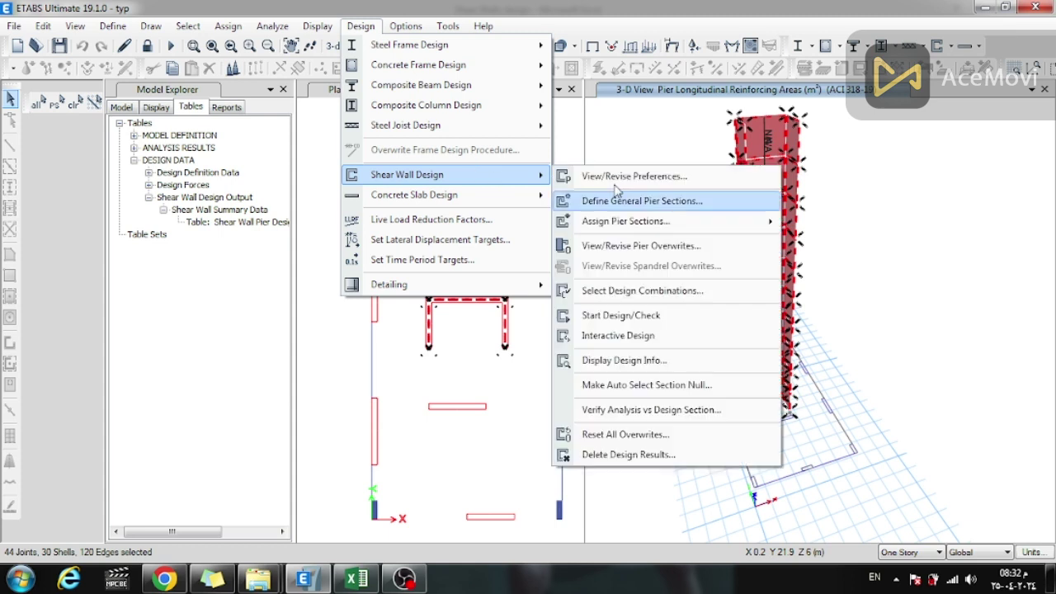
left_click(641, 324)
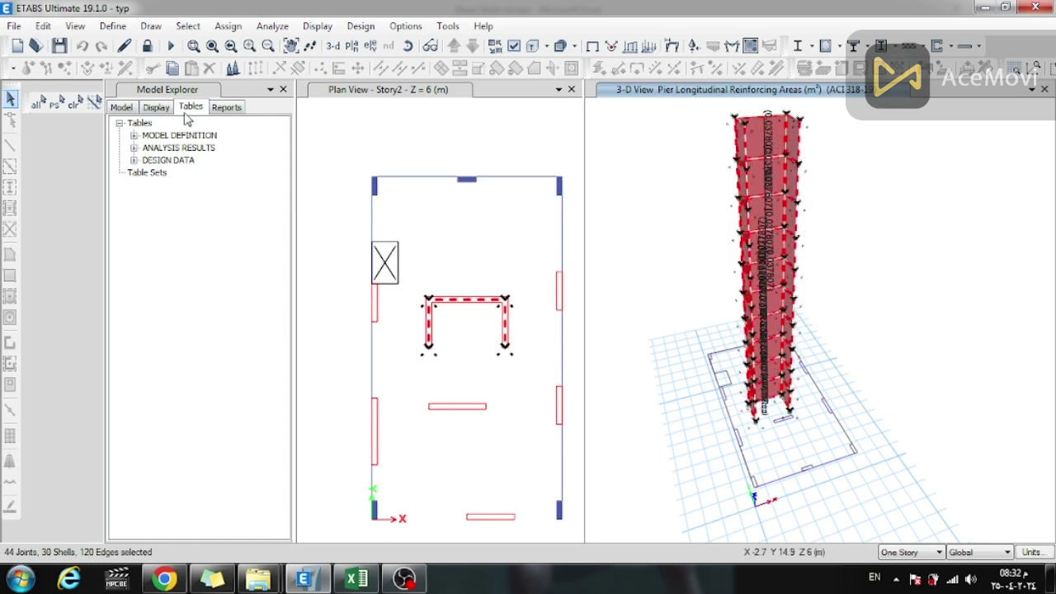
Show the Shear Wall Pier Design Summary table for the core from the shear wall summary design data
left_click(135, 161)
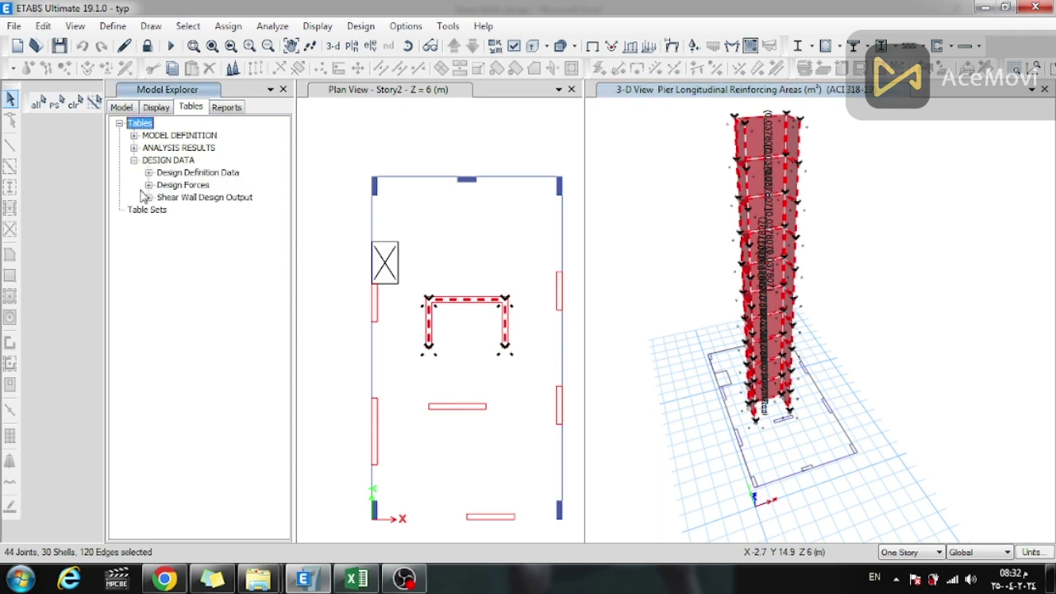
left_click(149, 197)
left_click(164, 209)
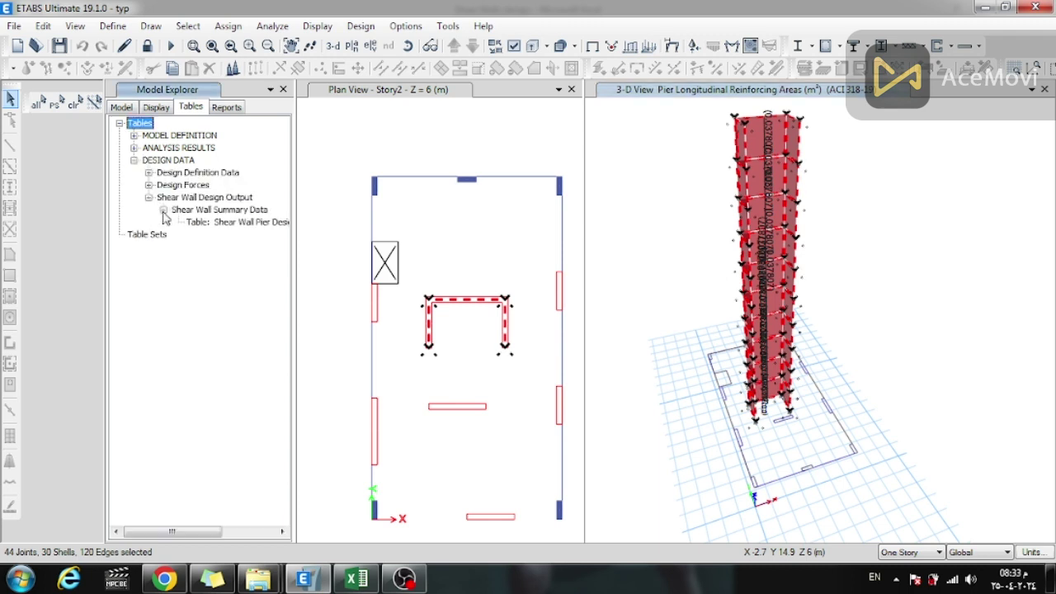
right_click(222, 222)
left_click(264, 237)
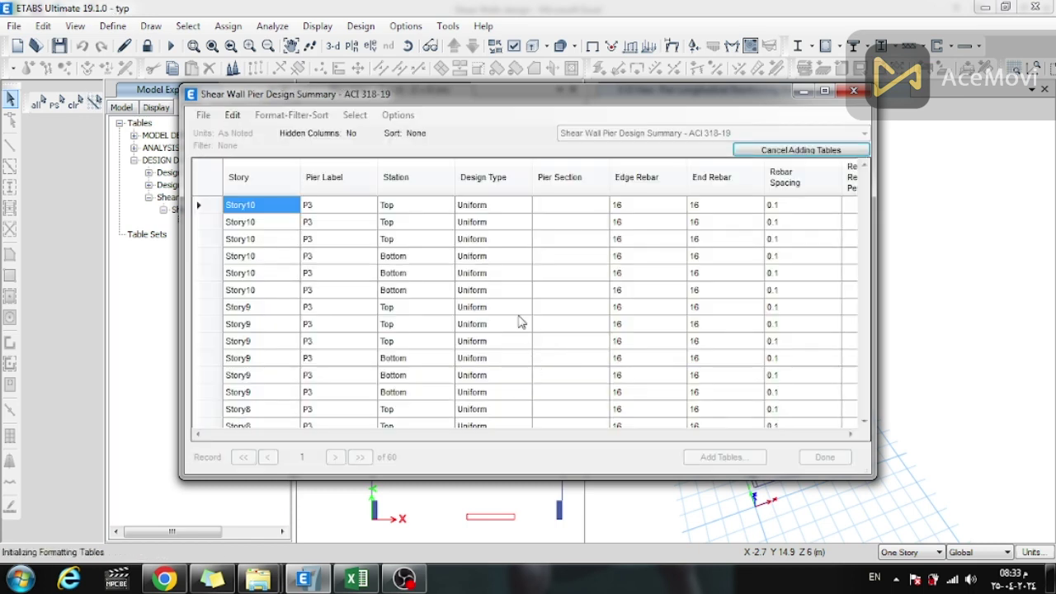
Sort the core's pier design summary by D/C Ratio in descending order
left_click_drag(387, 435, 489, 441)
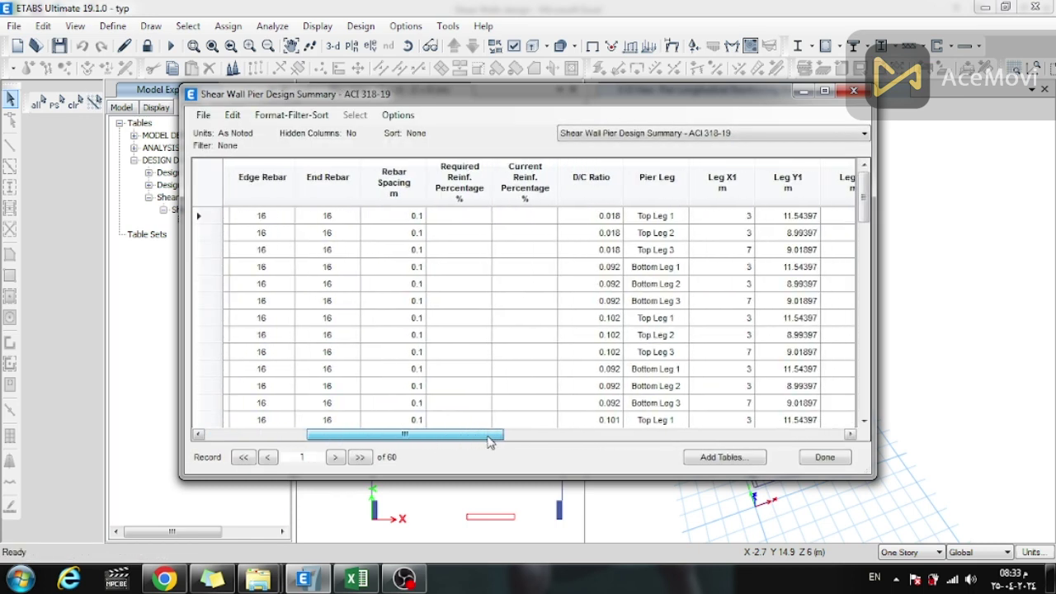
left_click(606, 186)
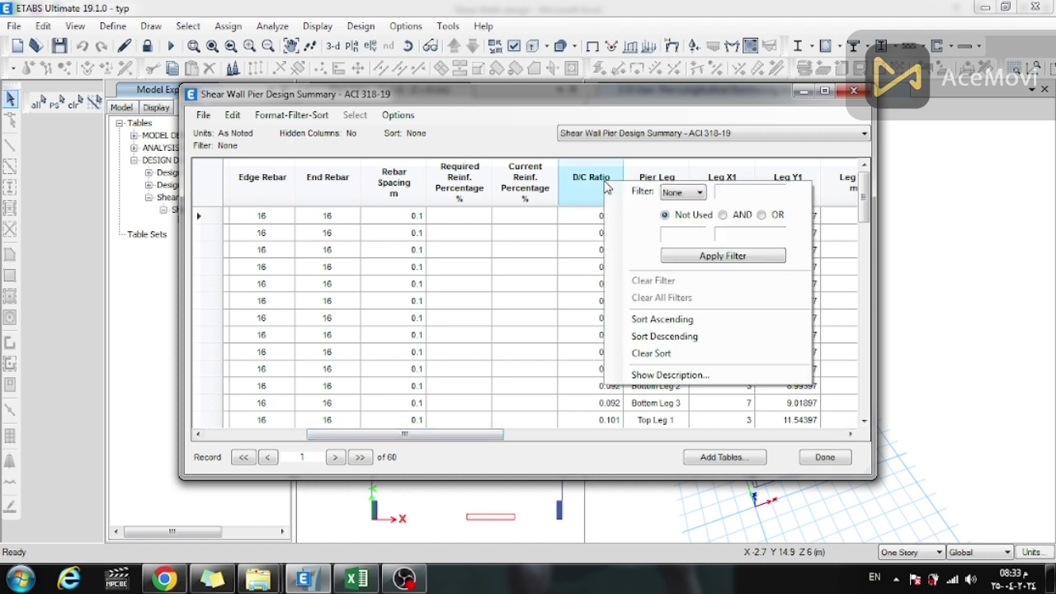
left_click(652, 337)
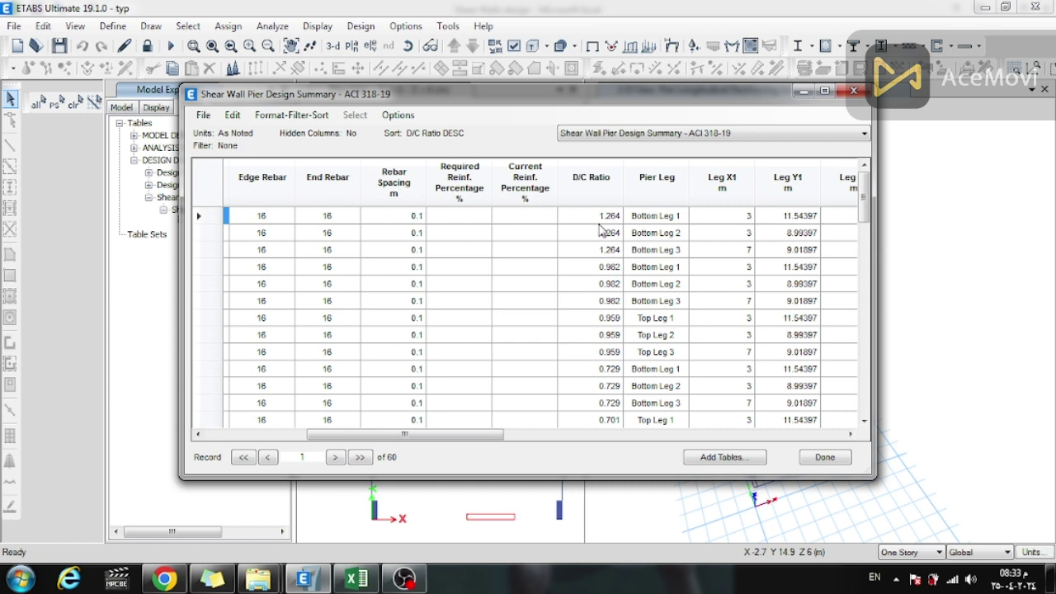
Reassign uniform reinforcing to the core piers with size 18 for both the distributed and end/corner bars
left_click(825, 457)
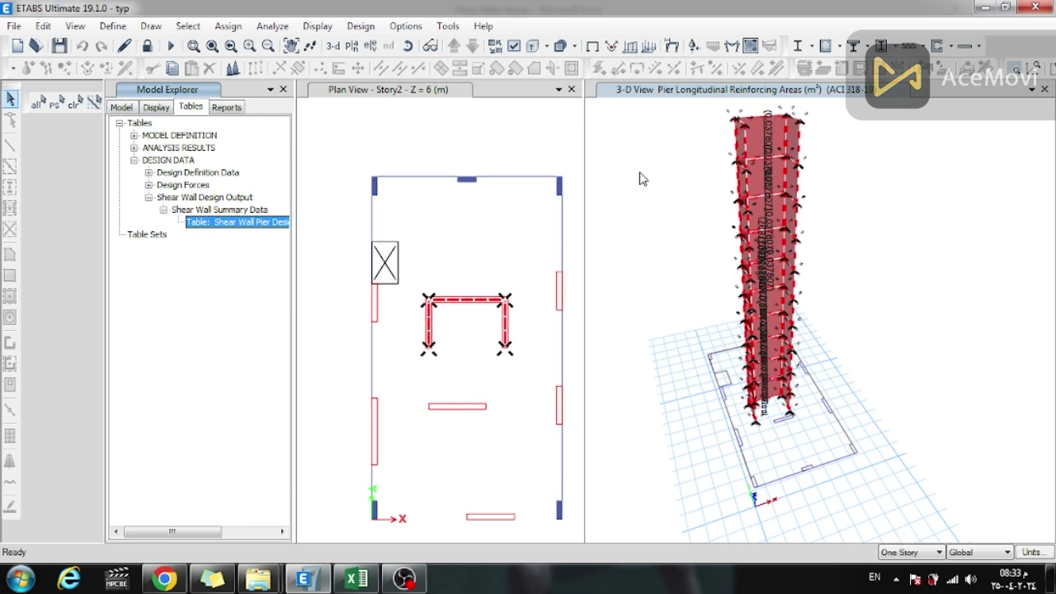
left_click(361, 27)
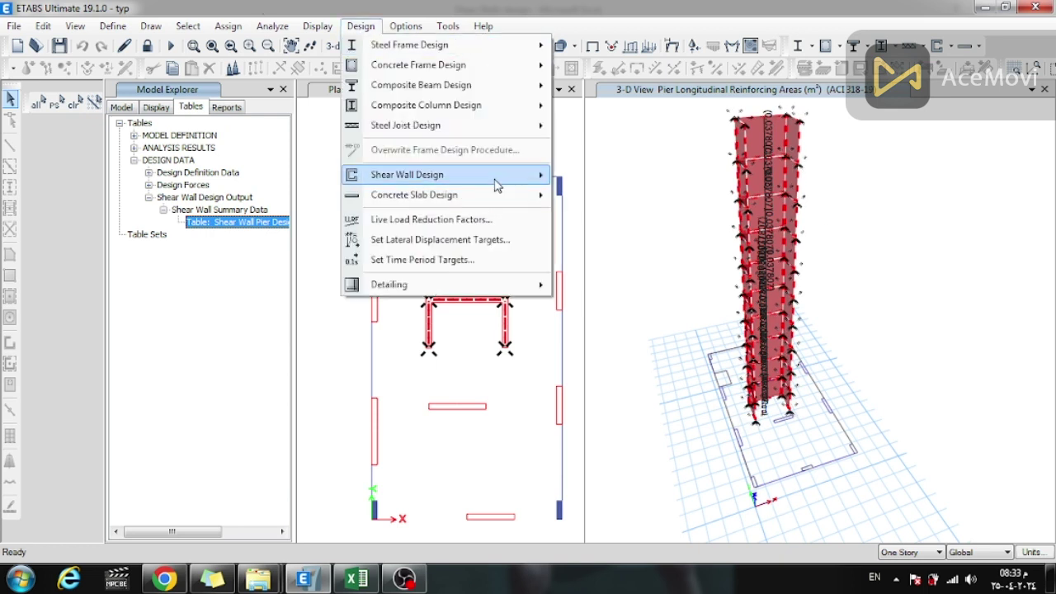
mouse_move(528, 174)
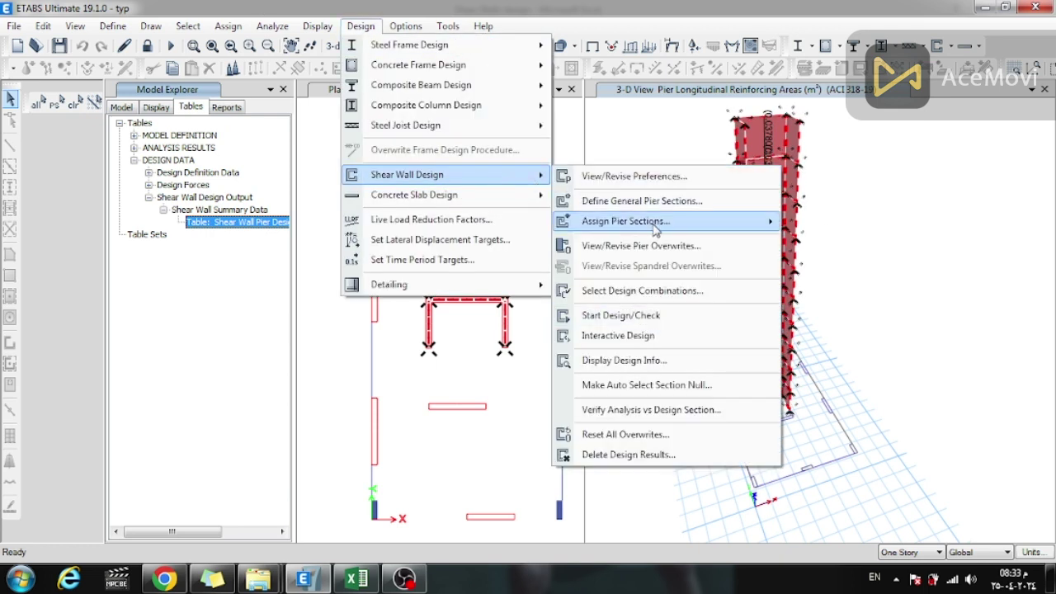
mouse_move(656, 229)
left_click(817, 242)
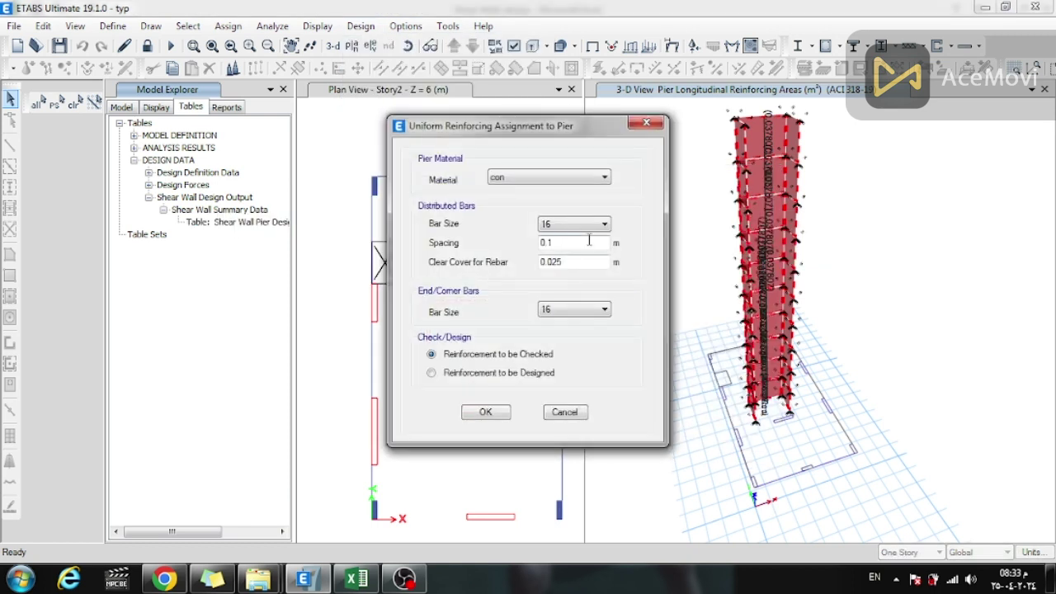
left_click(584, 225)
left_click(570, 298)
left_click(565, 310)
left_click(551, 383)
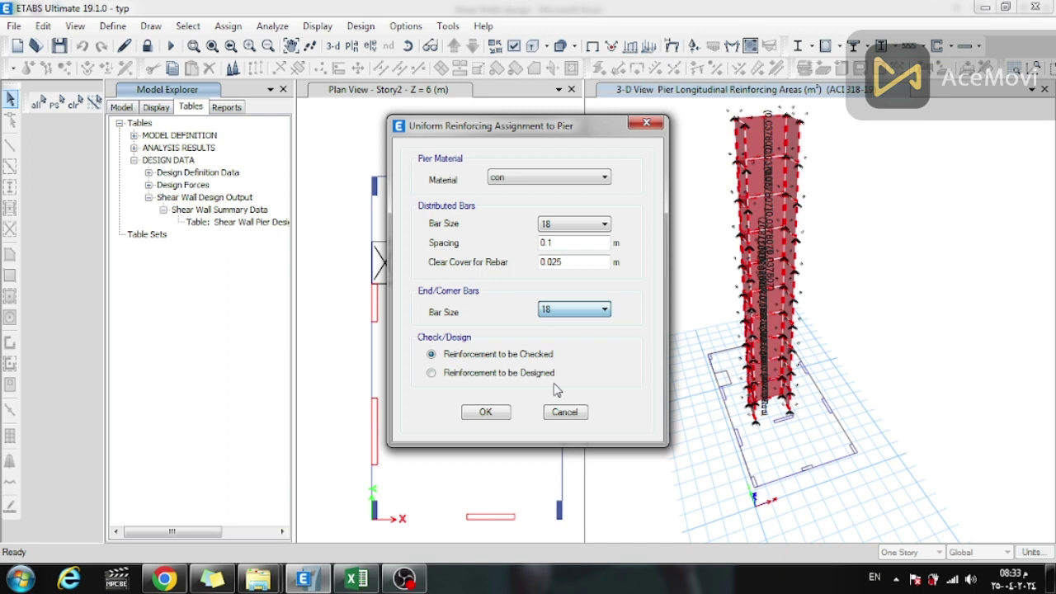
left_click(485, 412)
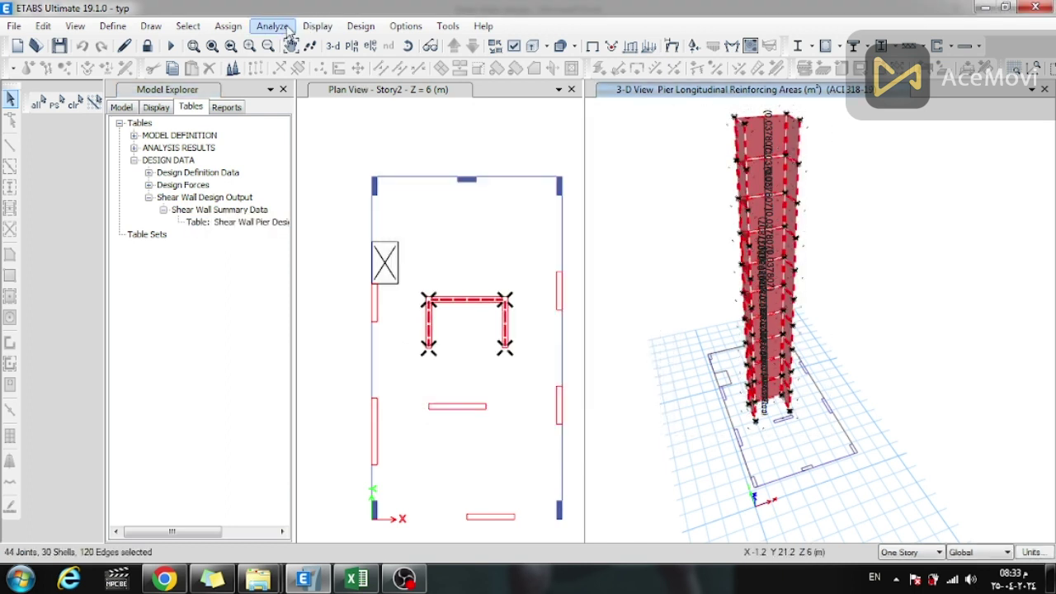
Rerun the shear wall design check on the selected core walls with the new reinforcing
left_click(329, 28)
mouse_move(360, 25)
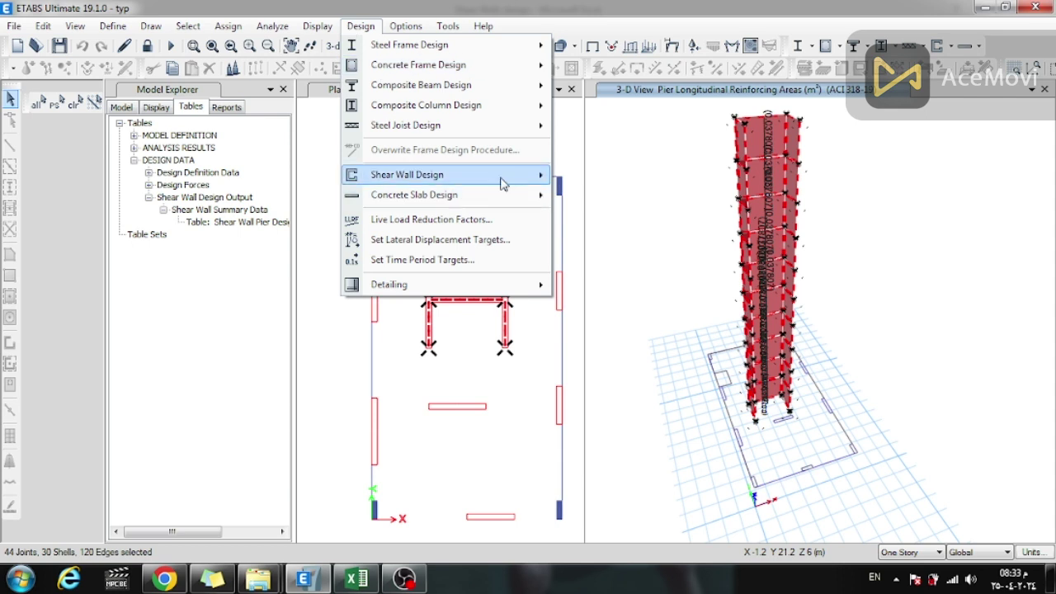
mouse_move(505, 181)
left_click(640, 316)
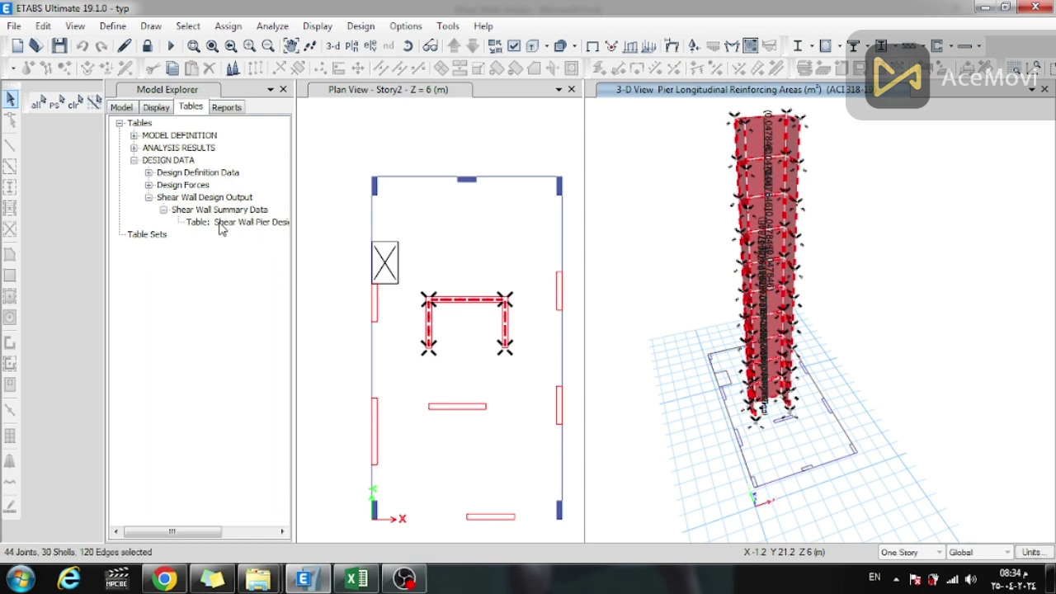
Show the updated Shear Wall Pier Design Summary table from the shear wall summary data
left_click(147, 123)
left_click(133, 160)
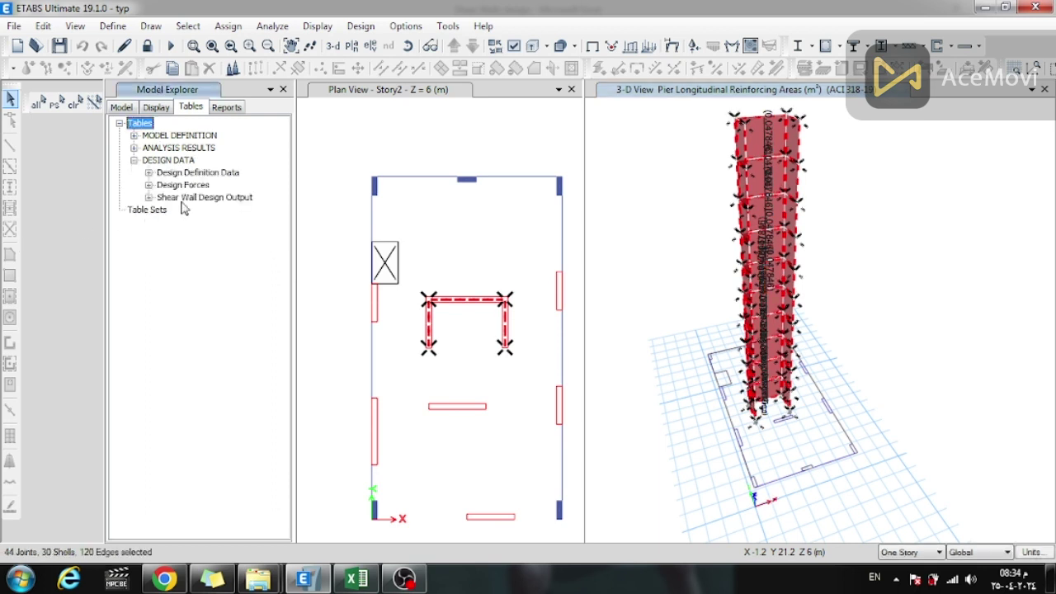
left_click(149, 197)
left_click(164, 212)
left_click(236, 222)
right_click(235, 221)
left_click(289, 236)
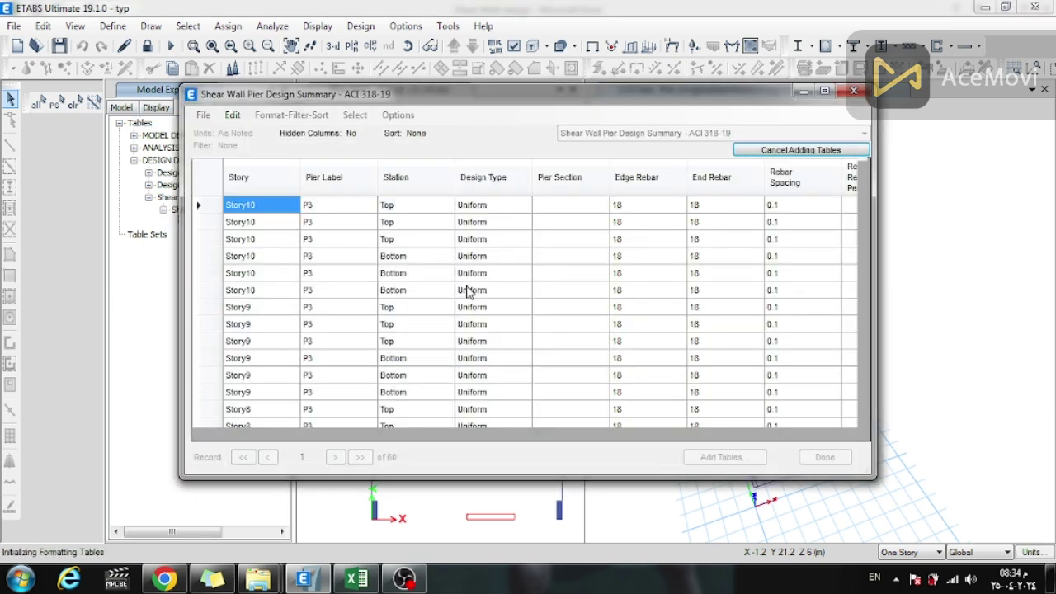
Sort the updated pier design summary by D/C Ratio in descending order, and close the table after reviewing it
left_click_drag(305, 439, 491, 441)
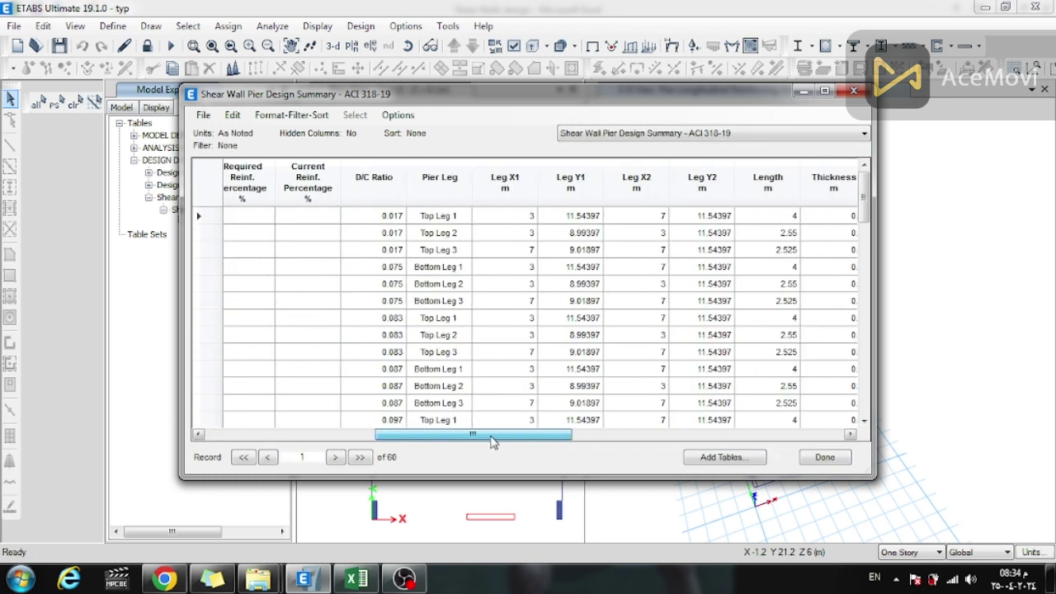
left_click(384, 196)
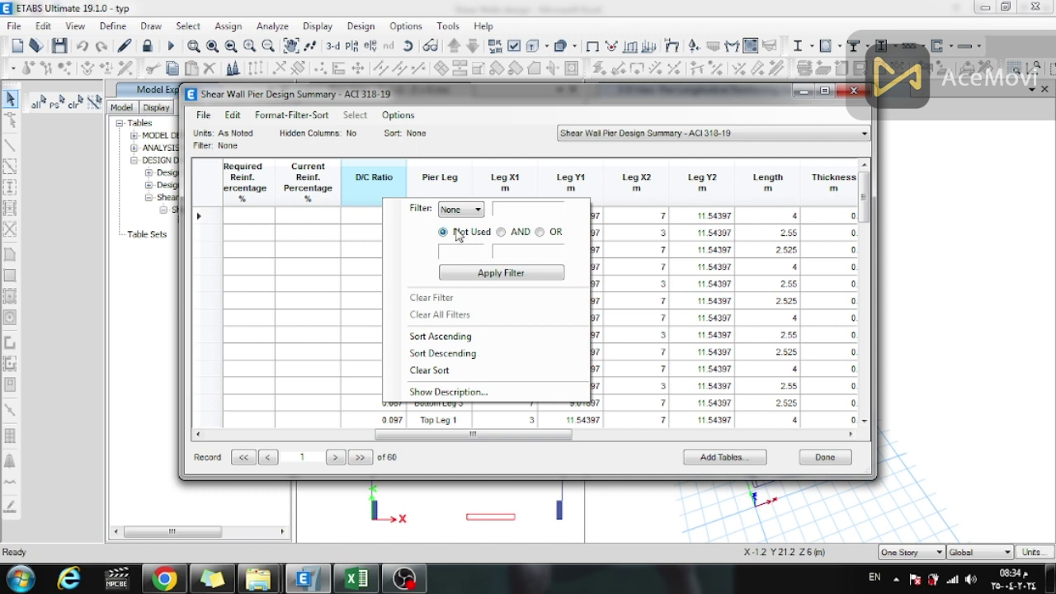
left_click(452, 355)
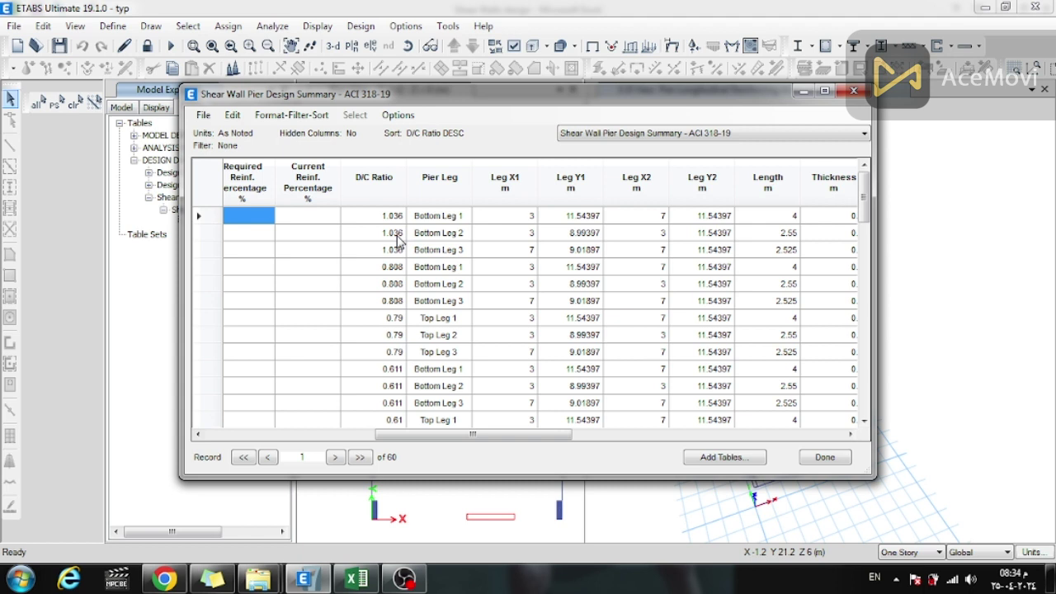
left_click(825, 458)
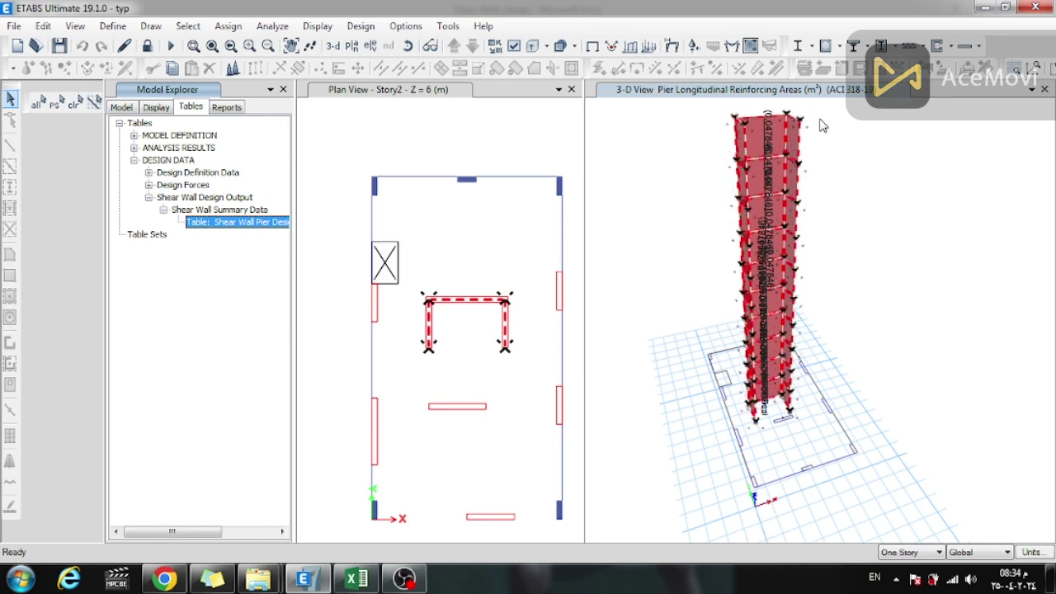
Reselect the core walls and view the pier sections available for general reinforcing assignment, without assigning any
left_click(824, 122)
left_click_drag(829, 113, 652, 439)
left_click(317, 27)
mouse_move(360, 26)
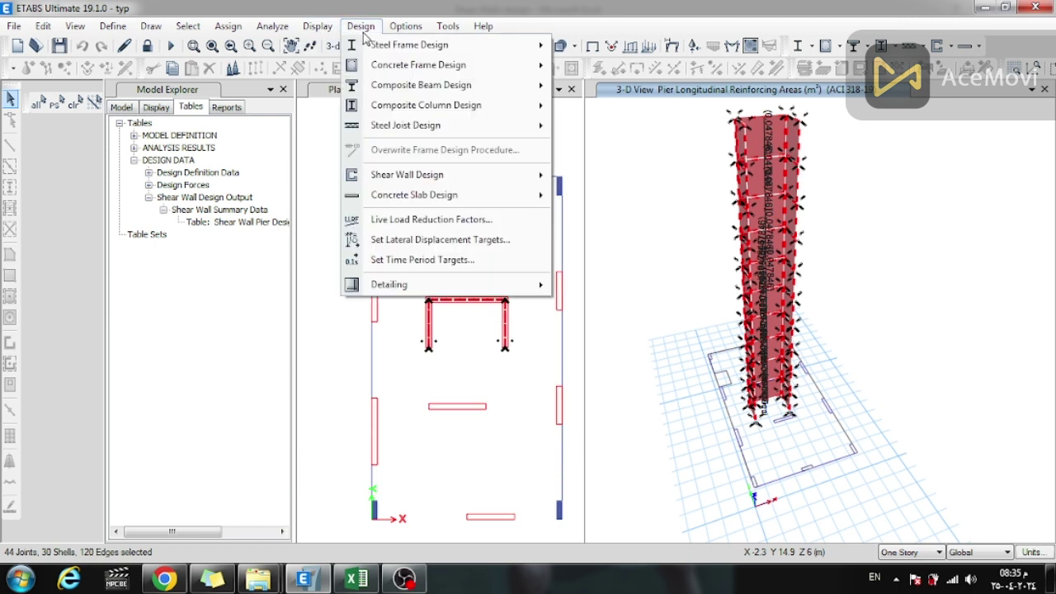
mouse_move(506, 188)
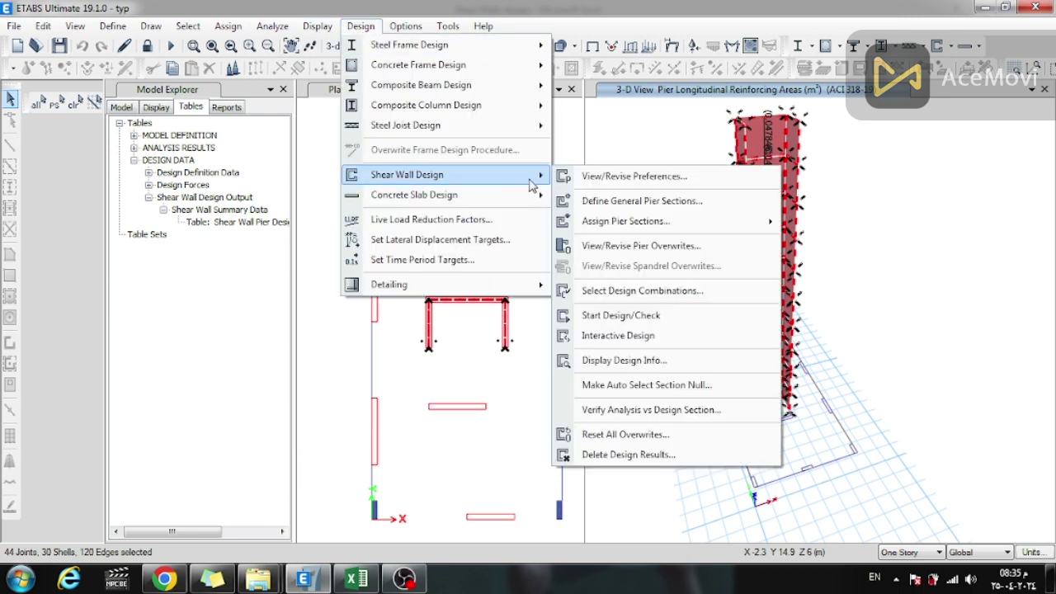
mouse_move(699, 221)
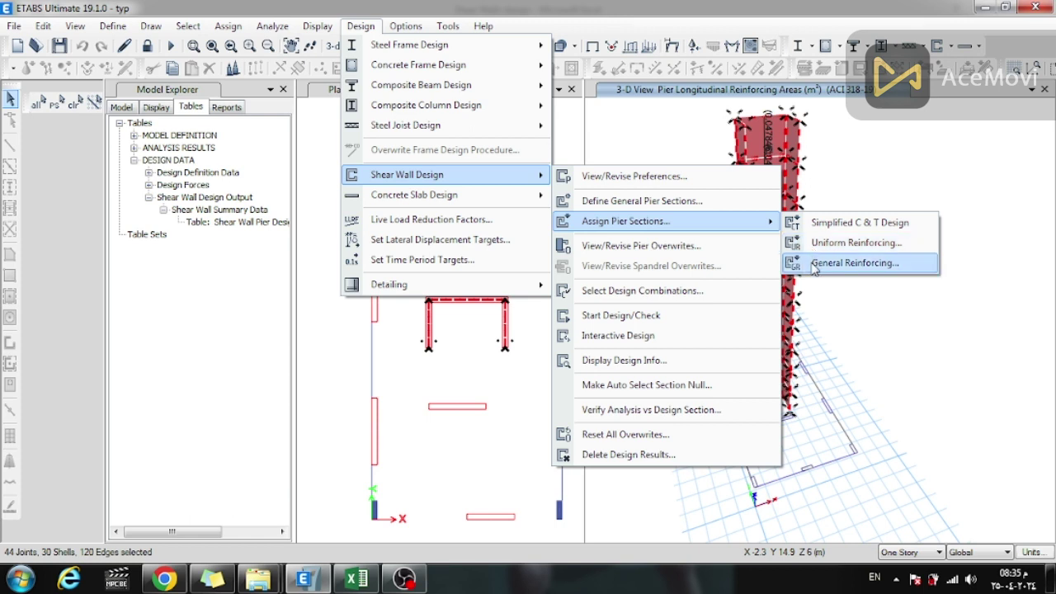
left_click(854, 262)
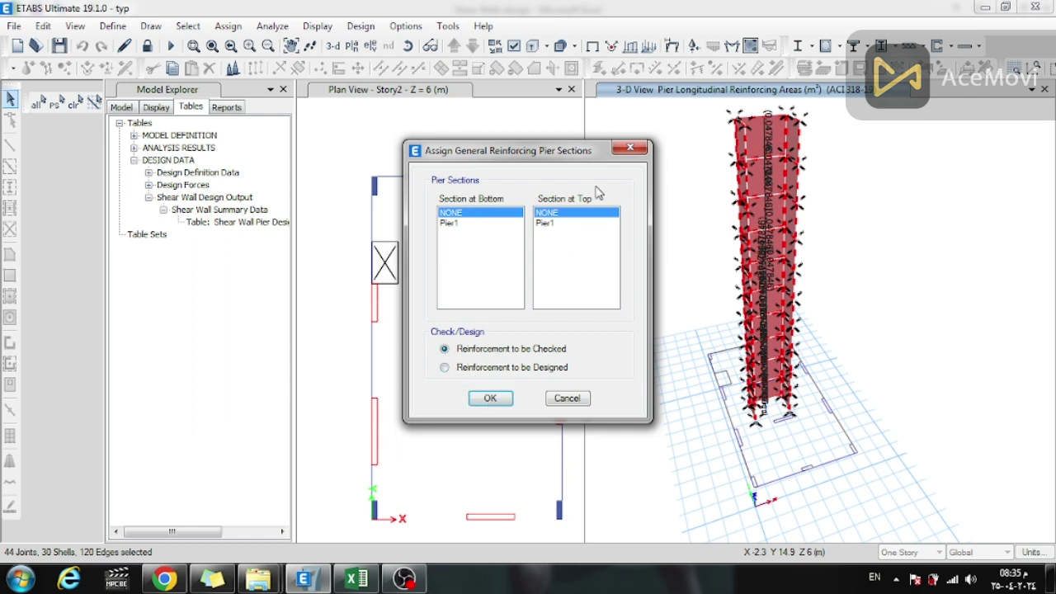
left_click(630, 149)
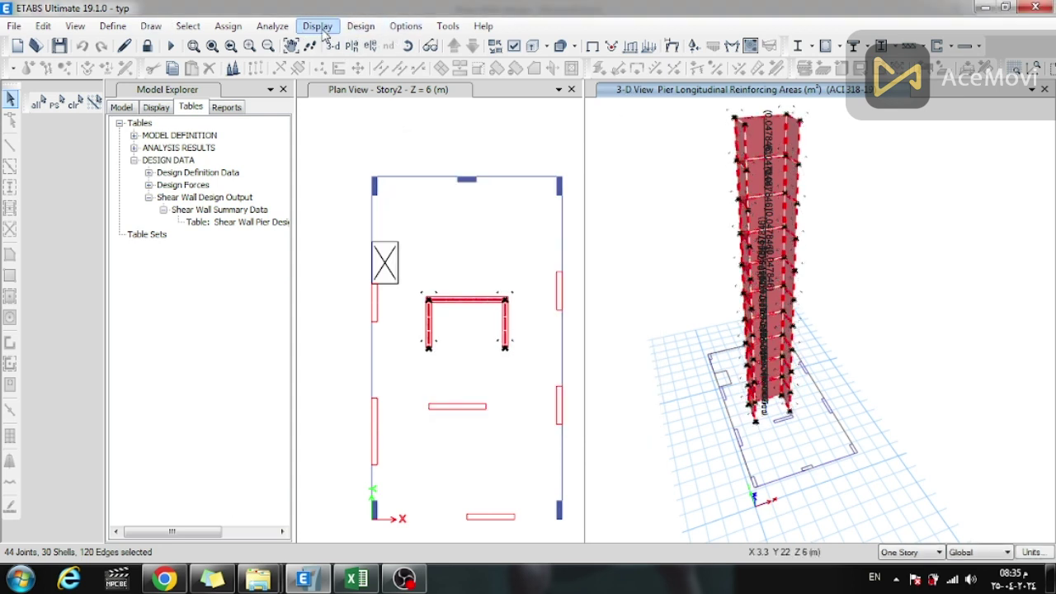
Add a new general pier section for the core and open it in Section Designer
left_click(360, 26)
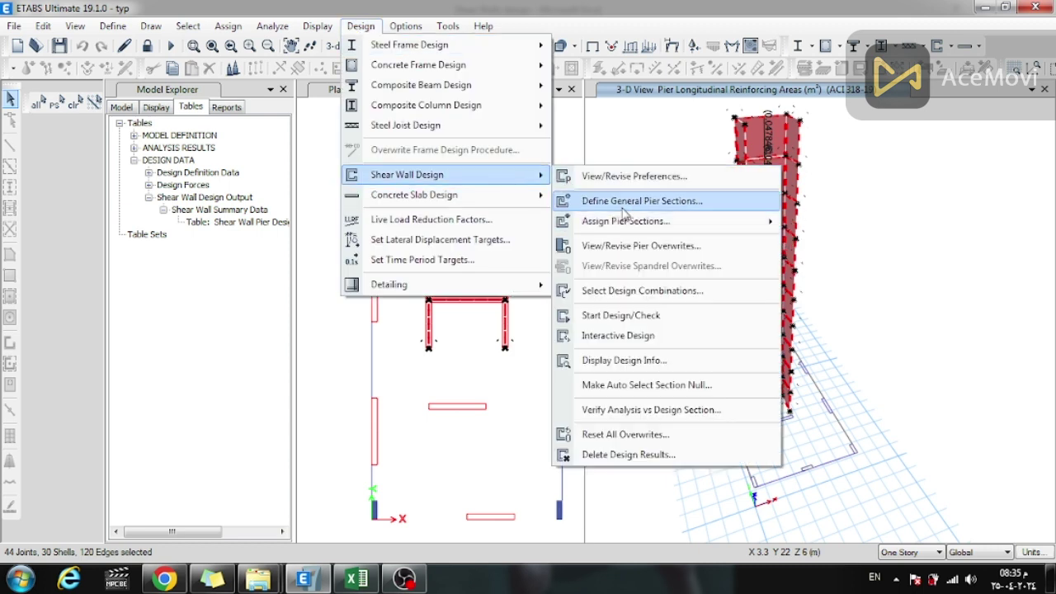
left_click(625, 202)
left_click(583, 242)
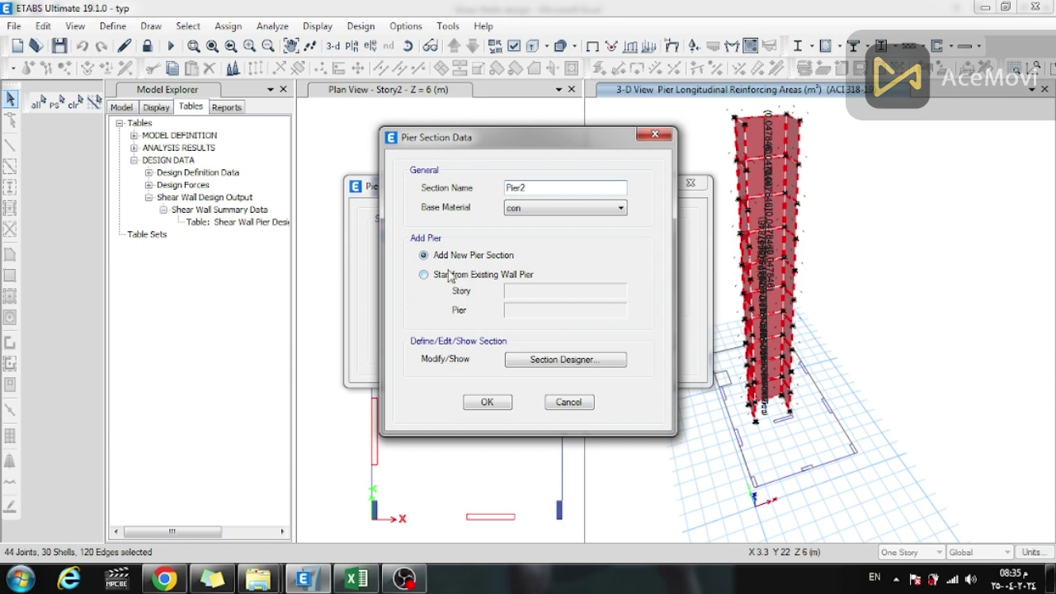
left_click(551, 361)
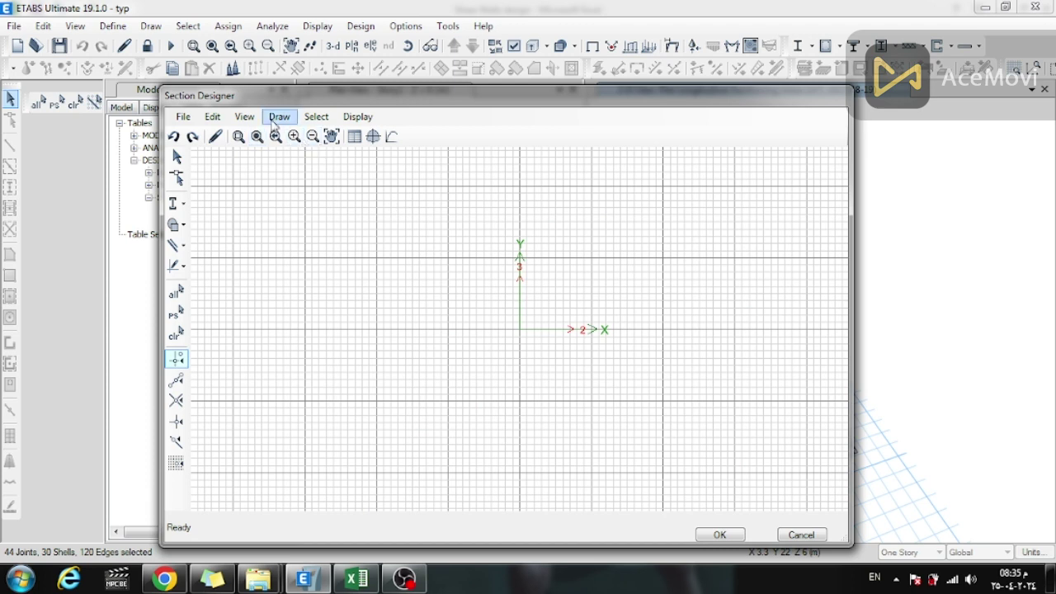
Draw a steel channel shape centred on the section origin at X = 0, Y = 0
left_click(279, 116)
mouse_move(352, 206)
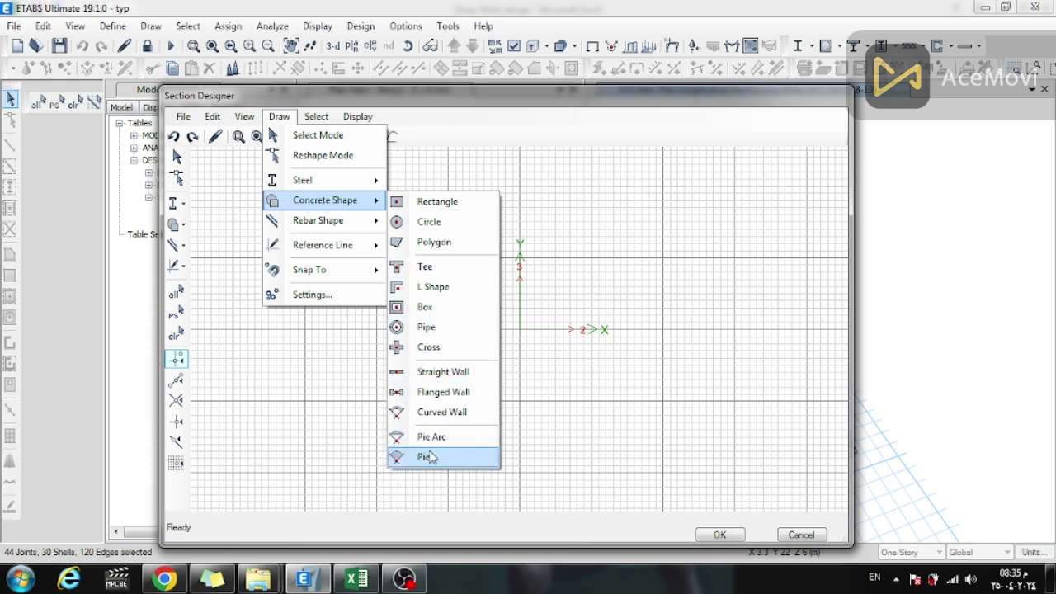
mouse_move(350, 185)
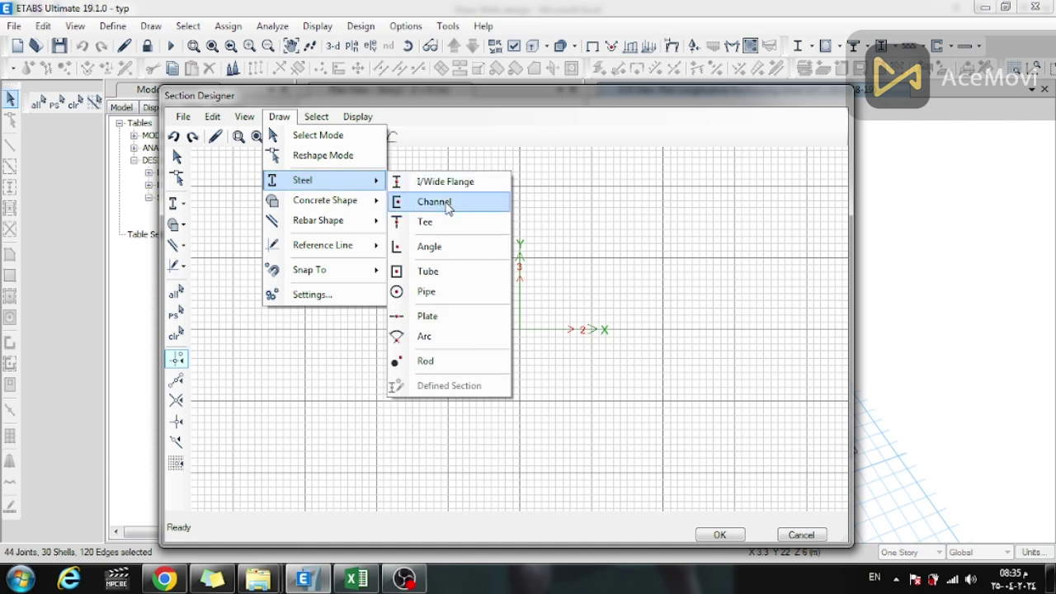
left_click(434, 202)
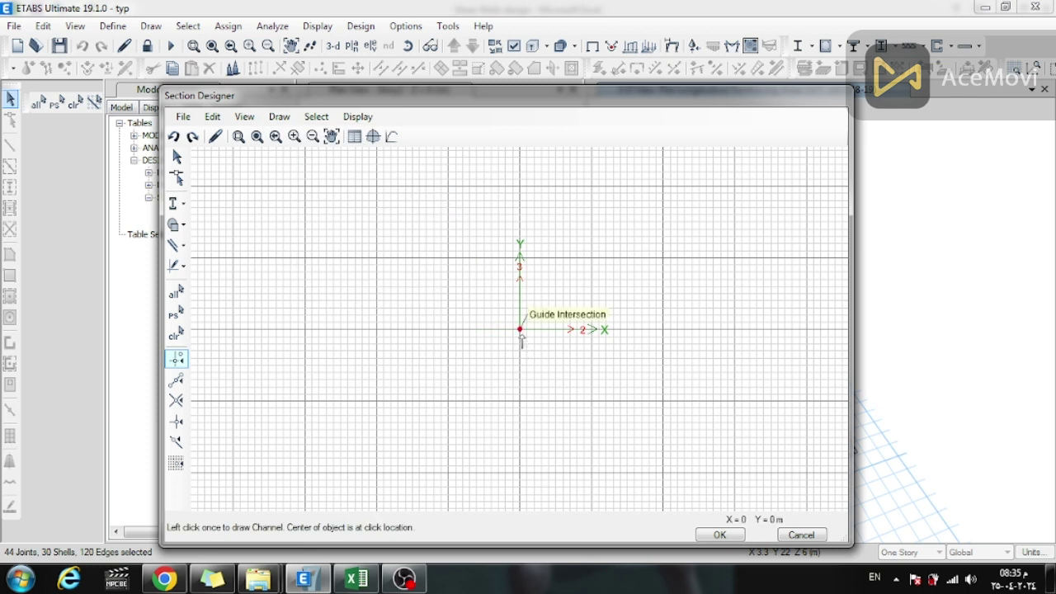
left_click(520, 330)
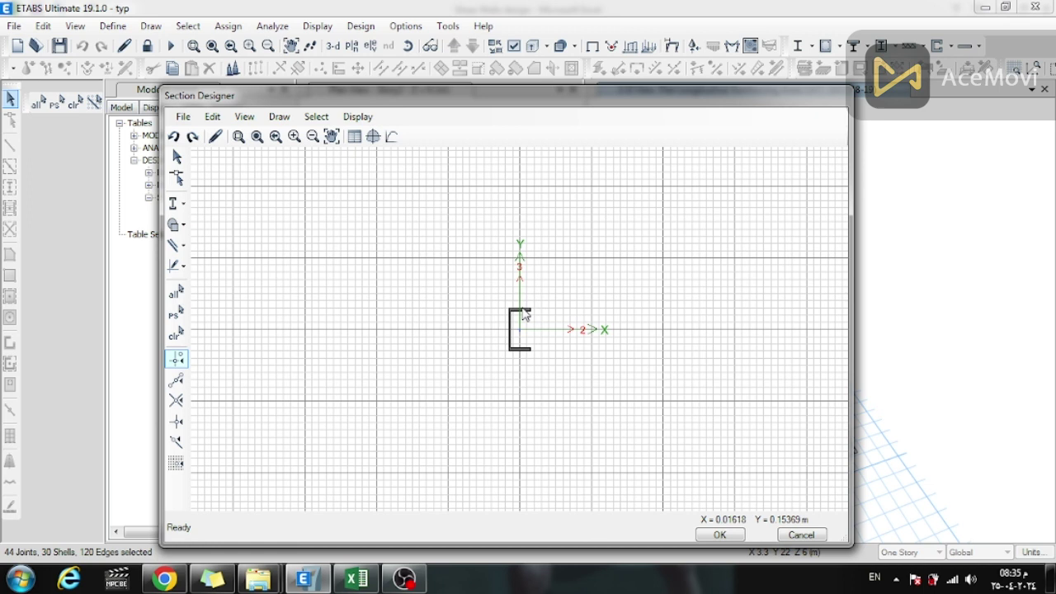
scroll(601, 153, "up", 2)
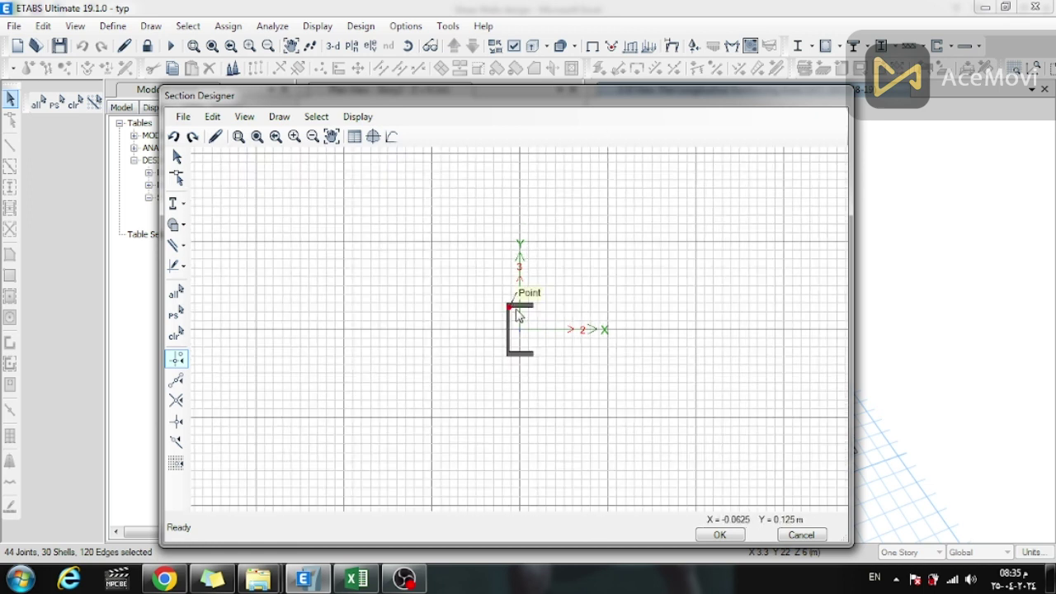
scroll(521, 309, "up", 3)
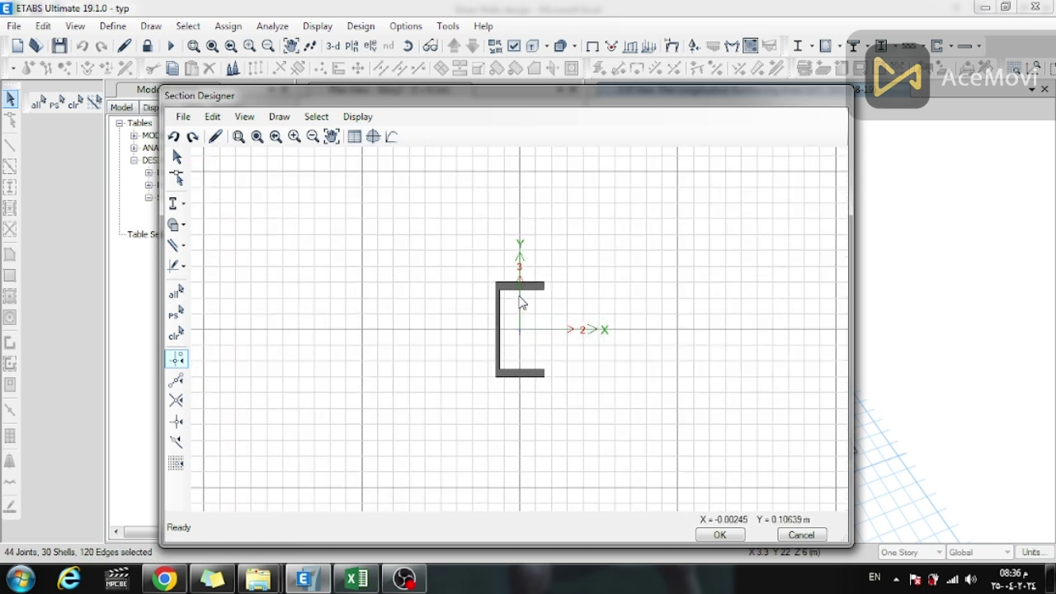
Change the channel shape's material to con in its section object data
right_click(528, 292)
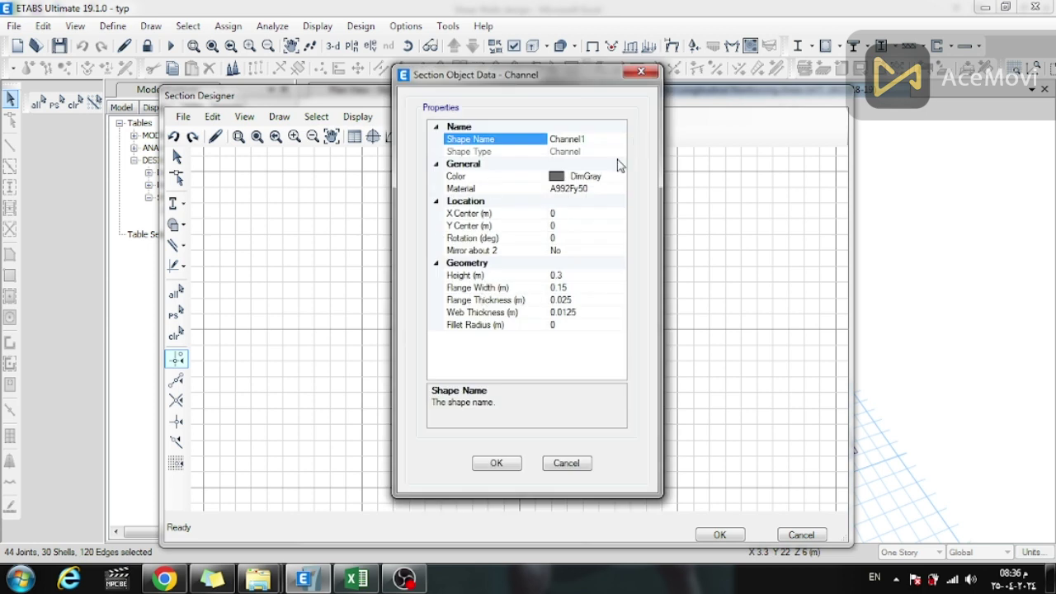
left_click(568, 189)
left_click(620, 189)
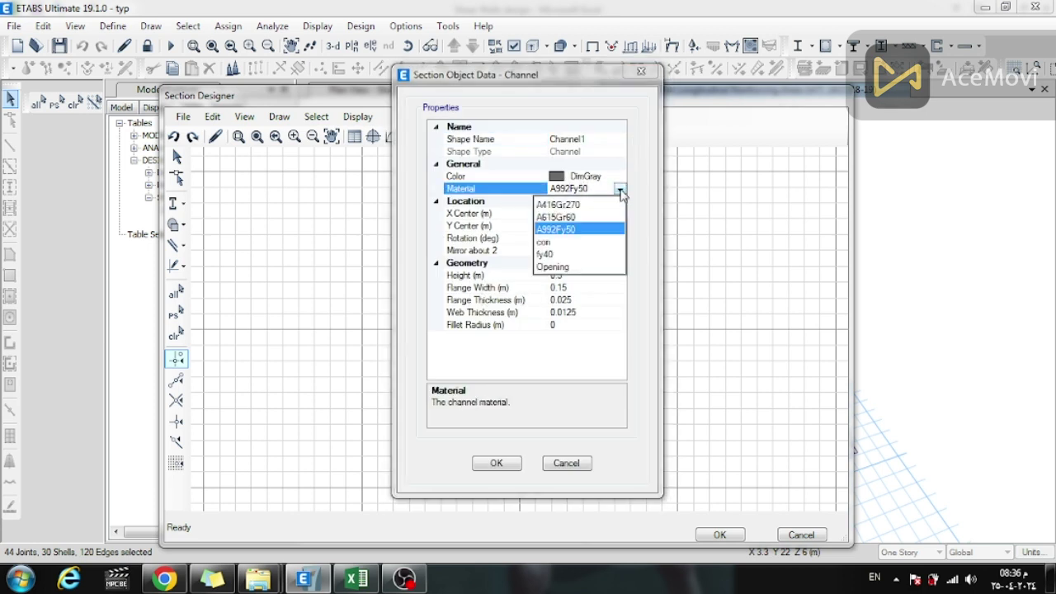
left_click(558, 243)
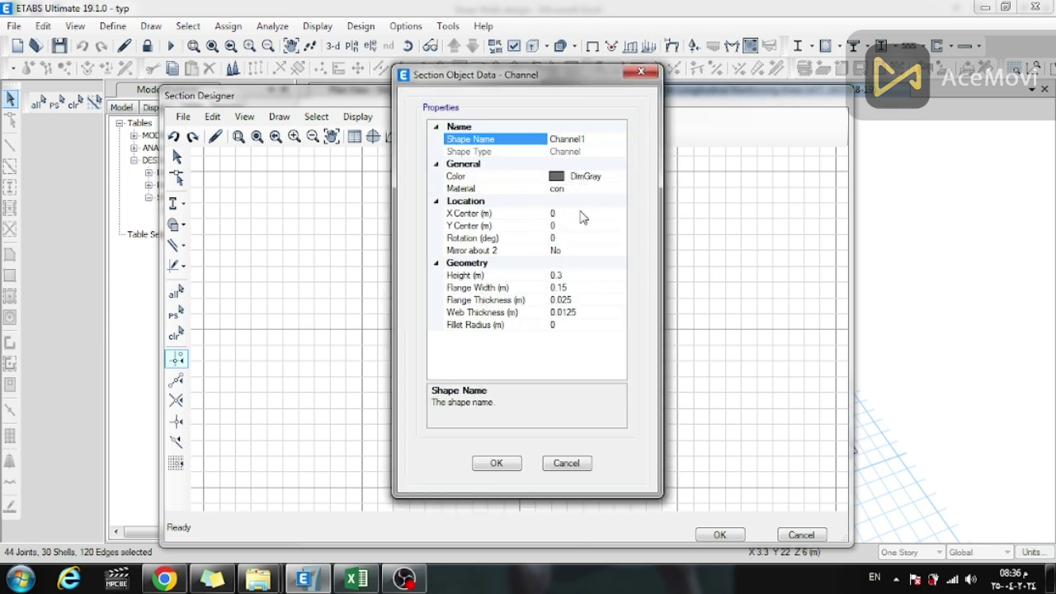
Set the channel shape's height to 2 m and its flange width to 4 m
left_click(573, 275)
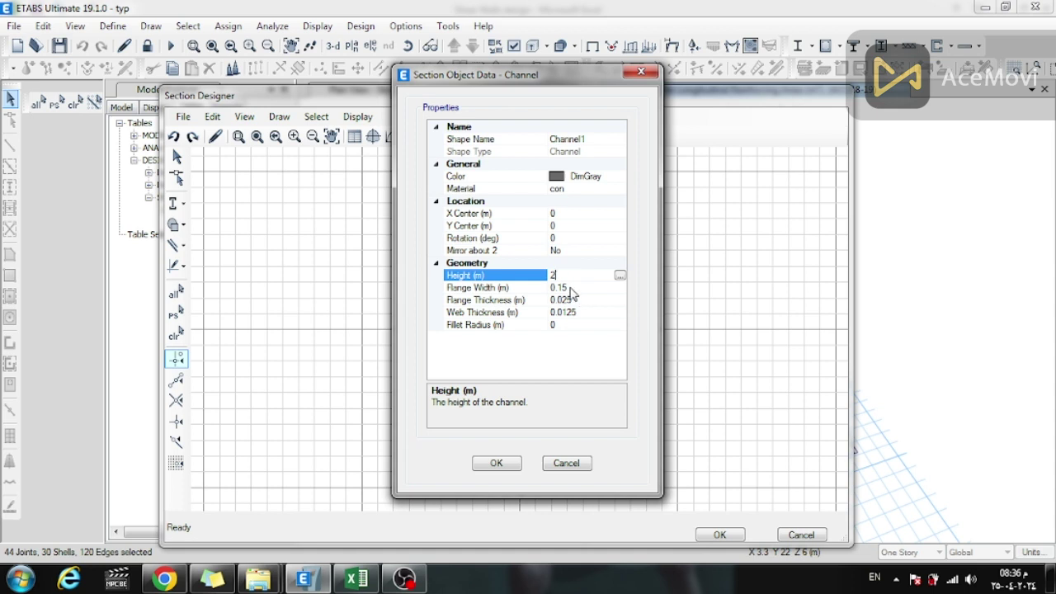
left_click(572, 288)
type("4")
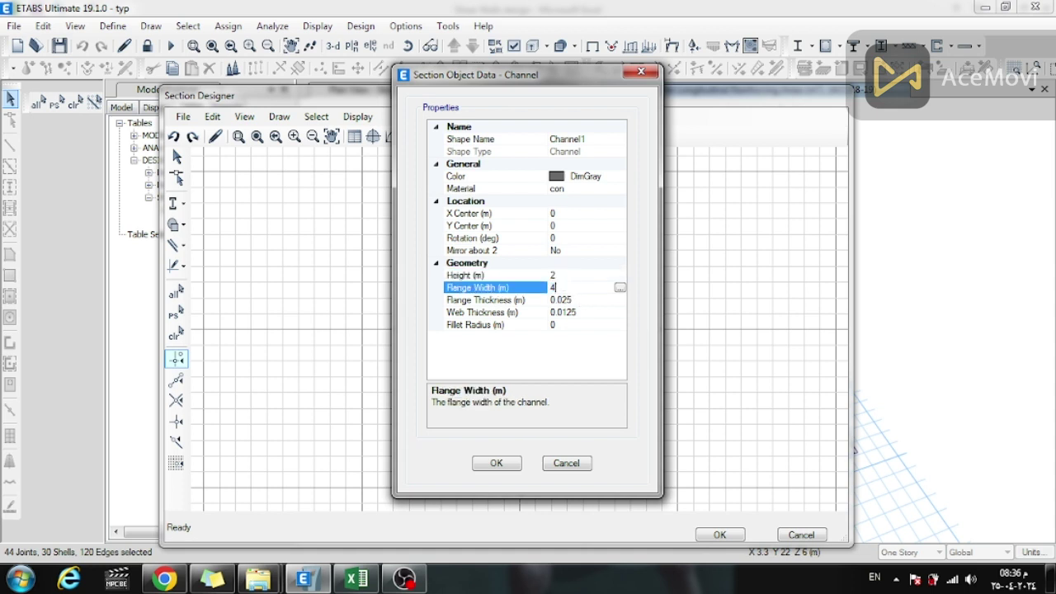
Set the channel's flange thickness and web thickness to 0.3 m each, keep the fillet radius at 0, and apply the geometry
left_click(573, 300)
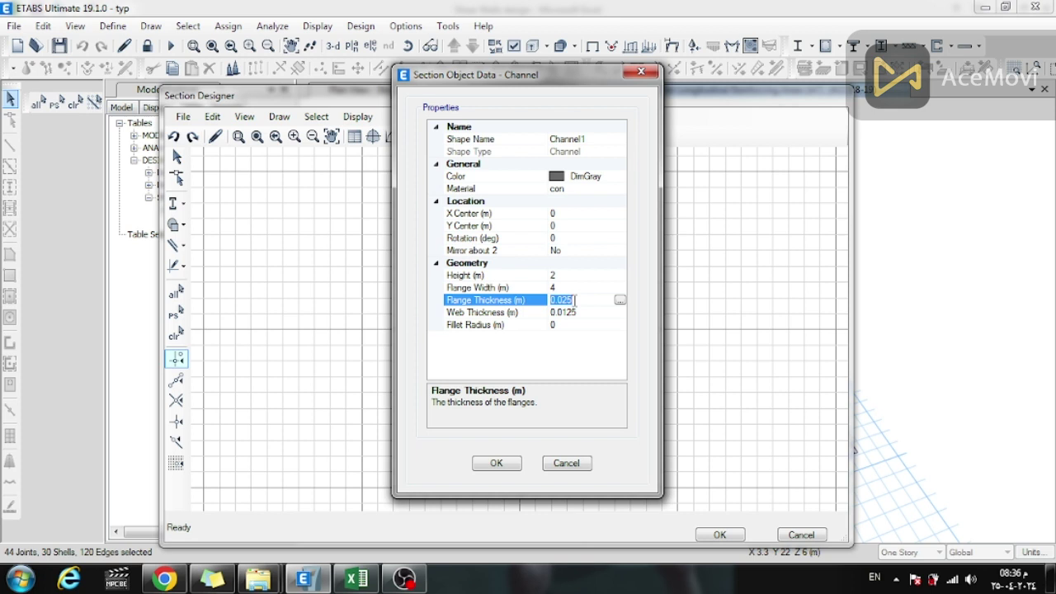
key("BackSpace")
left_click(577, 312)
key("BackSpace")
type(".3")
left_click(571, 324)
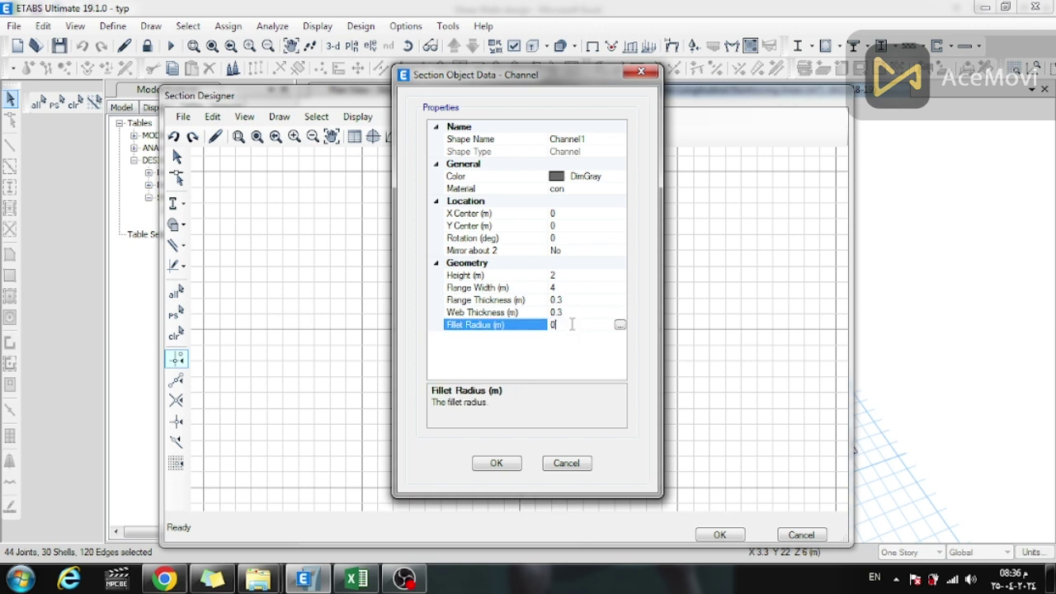
left_click_drag(573, 75, 297, 108)
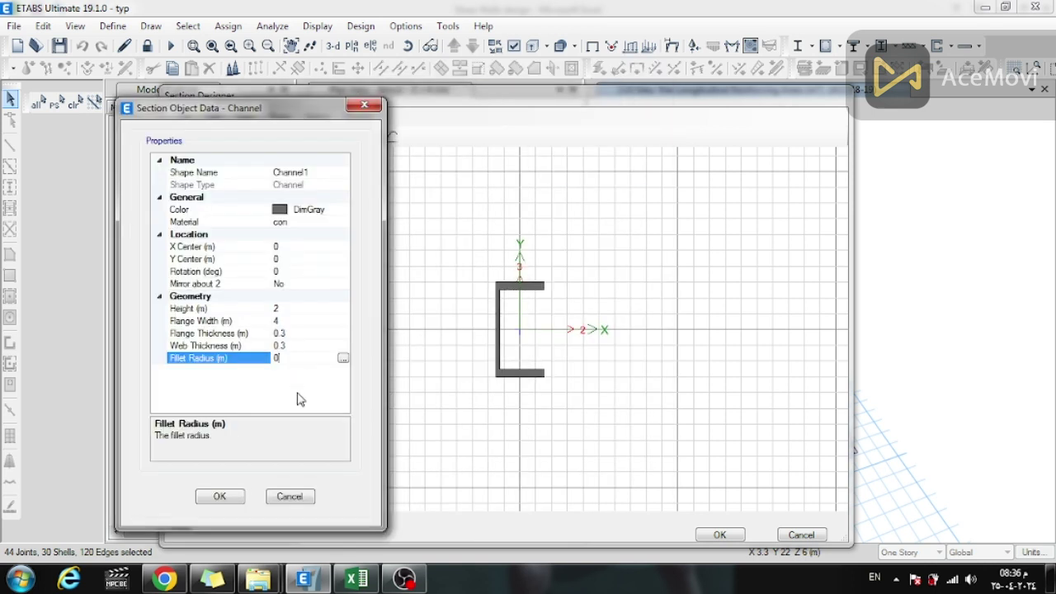
left_click(292, 334)
left_click(293, 321)
left_click(294, 308)
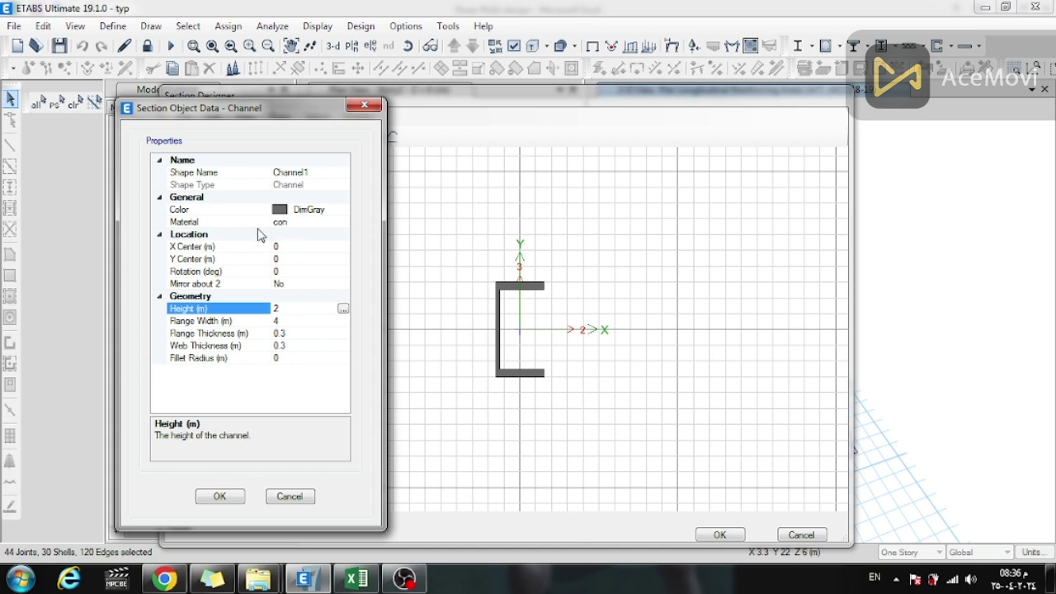
left_click(220, 497)
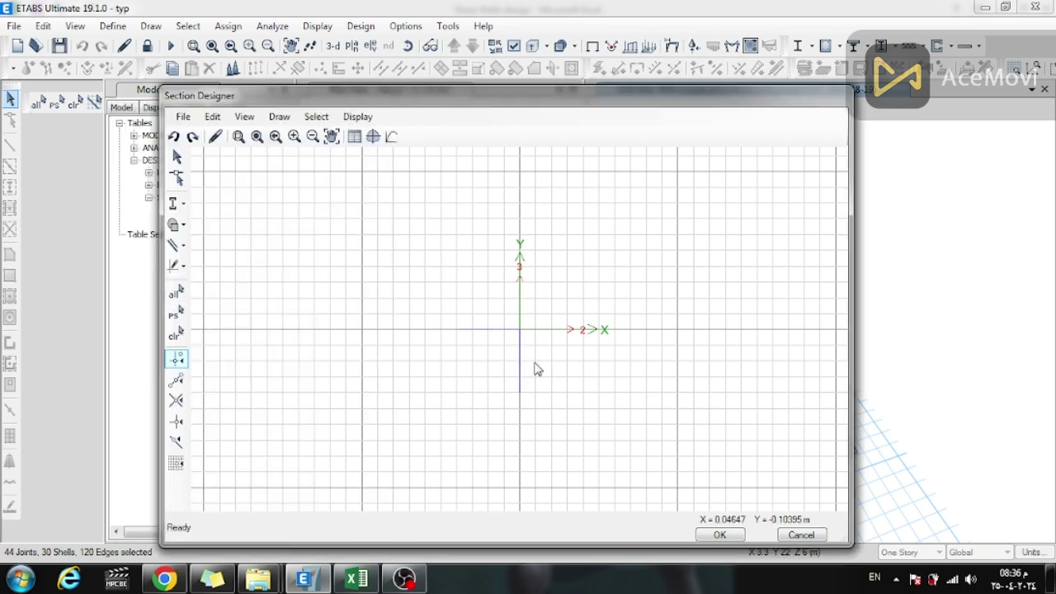
Place a rectangular rebar shape in the channel's upper flange, centred at about X = -0.01 m, Y = 0.87 m
left_click(313, 137)
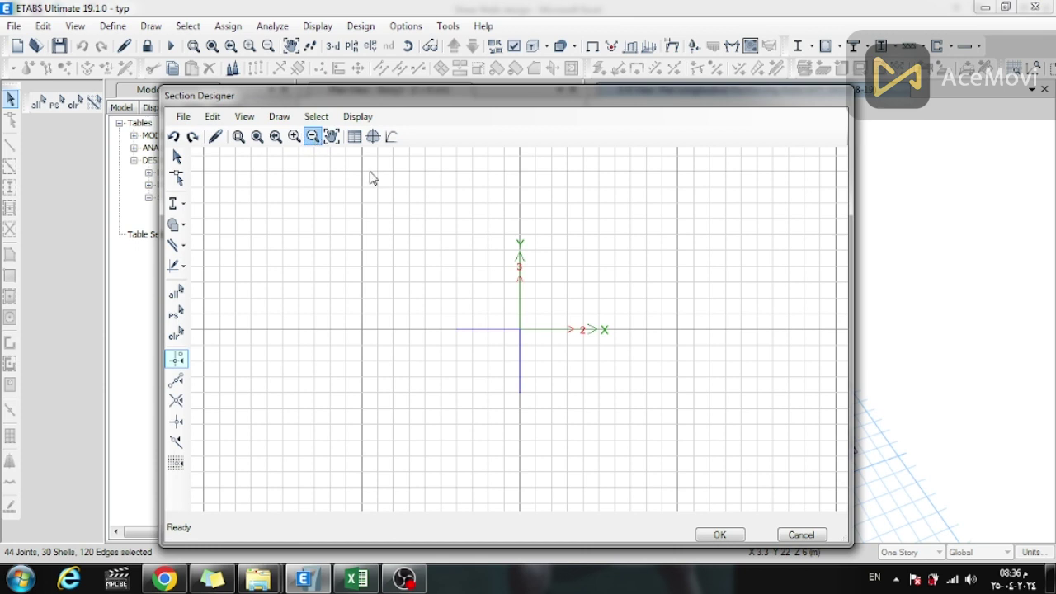
left_click(544, 344)
left_click(516, 371)
left_click(532, 331)
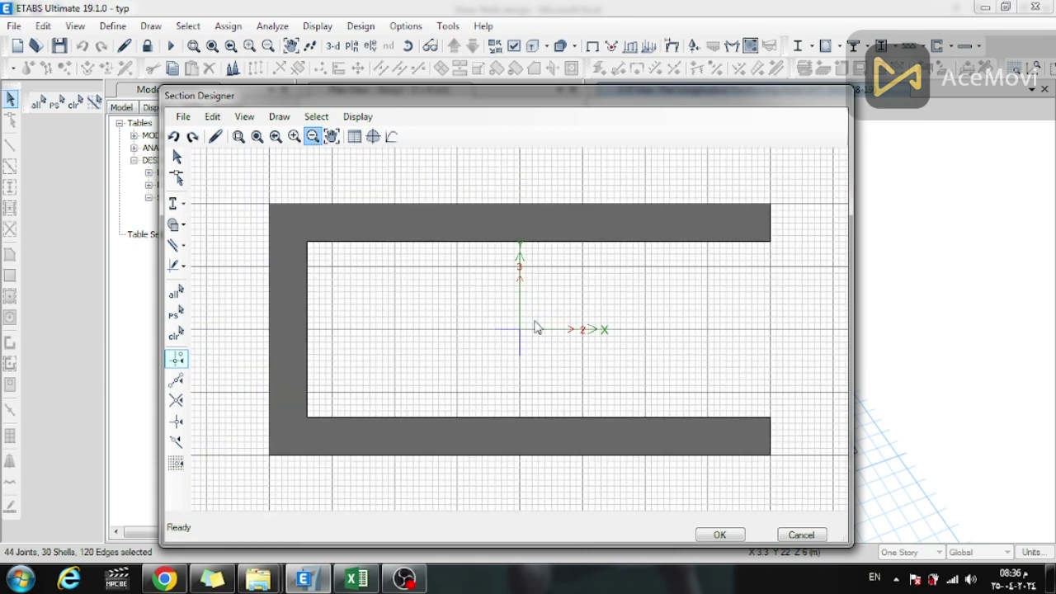
left_click(529, 345)
left_click(437, 305)
left_click(456, 274)
left_click(446, 277)
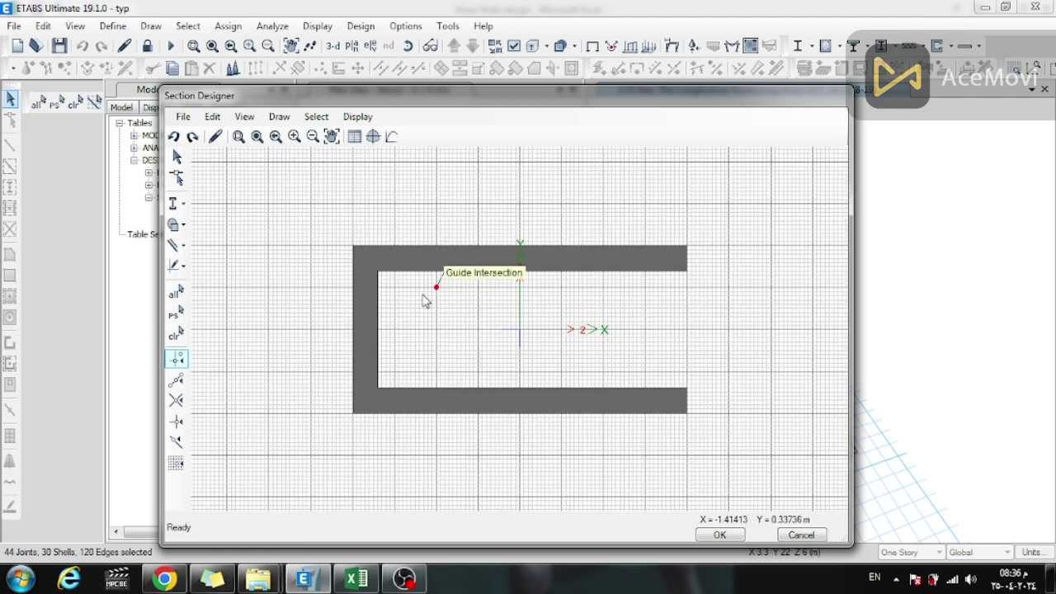
left_click(278, 116)
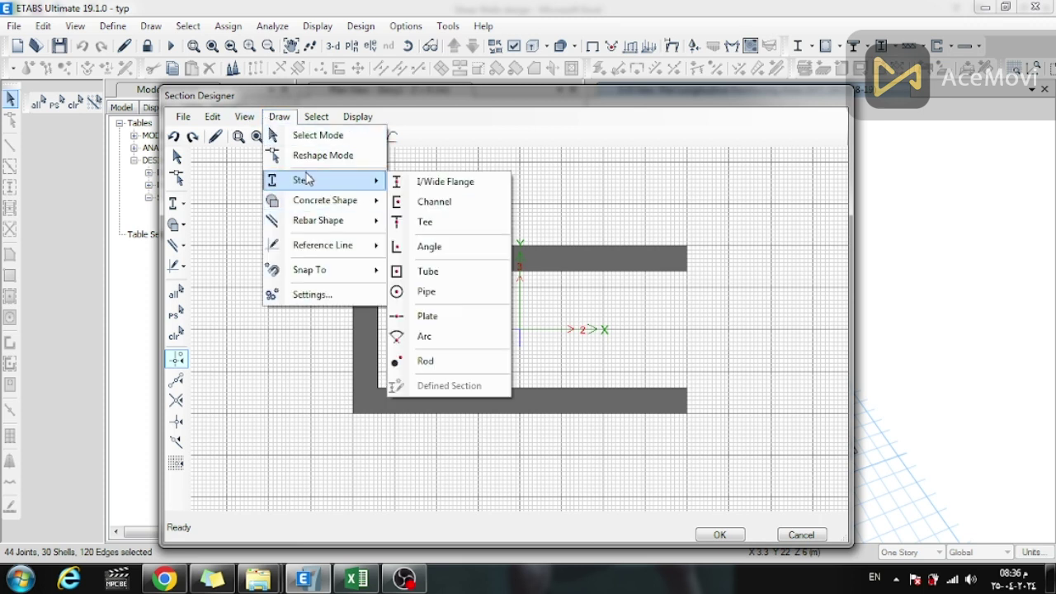
left_click(323, 221)
left_click(280, 120)
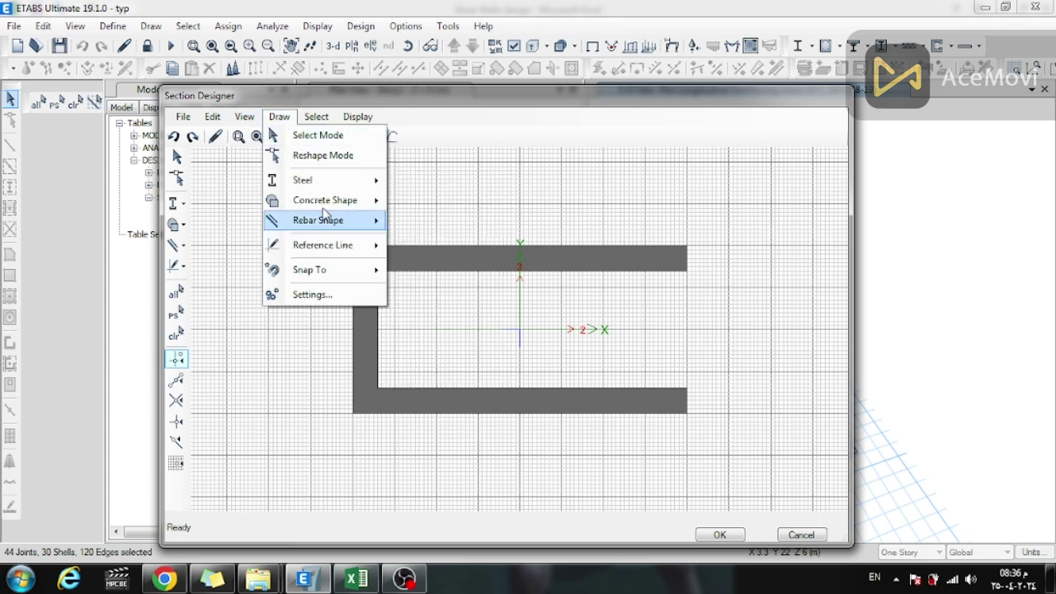
mouse_move(354, 226)
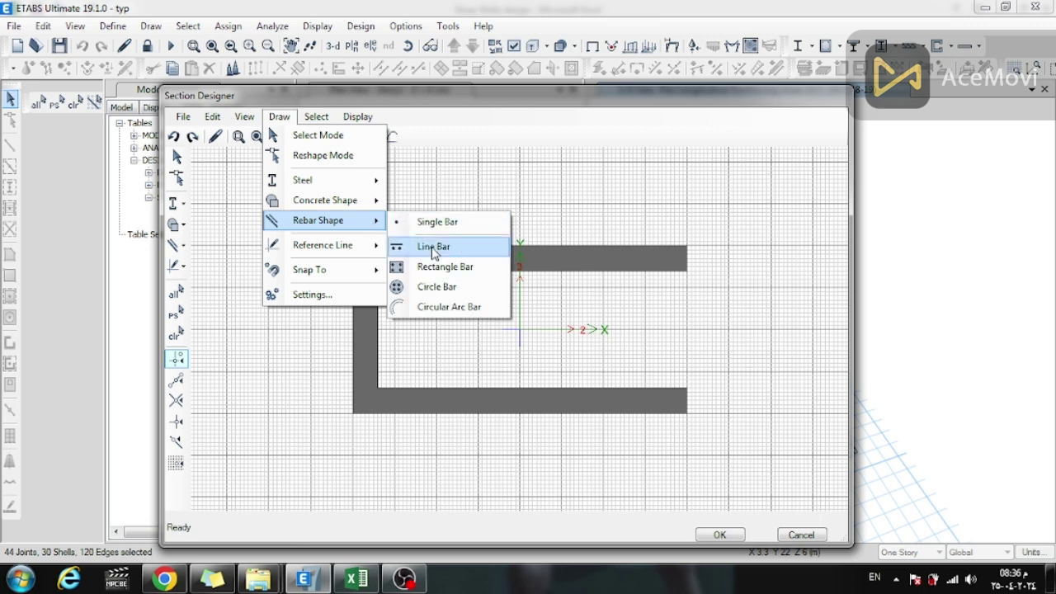
left_click(443, 266)
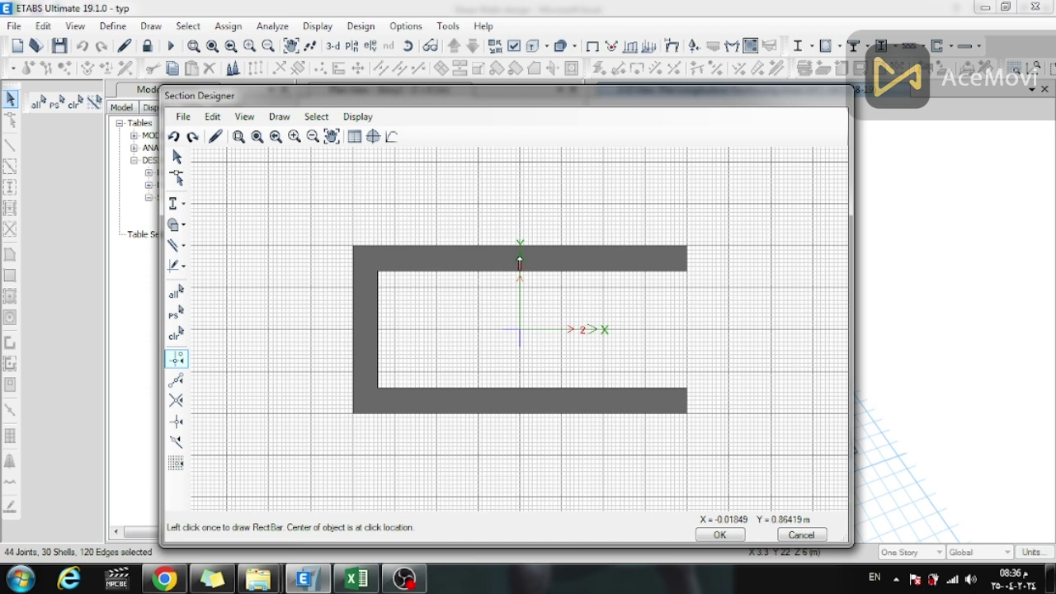
left_click(519, 259)
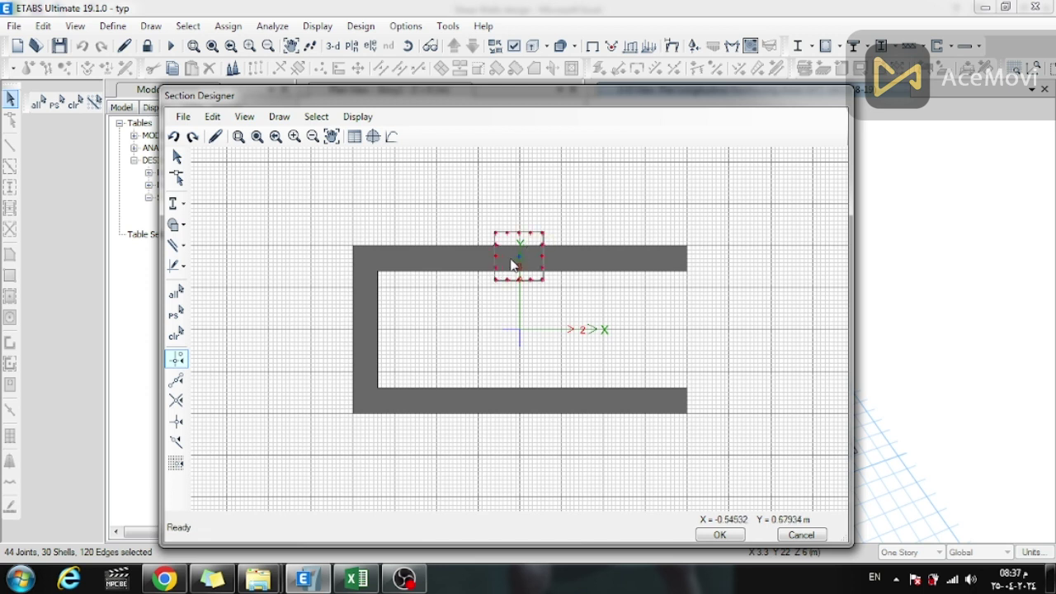
Set the upper flange rebar rectangle's height to 0.25 m and its width to 3.95 m
right_click(513, 261)
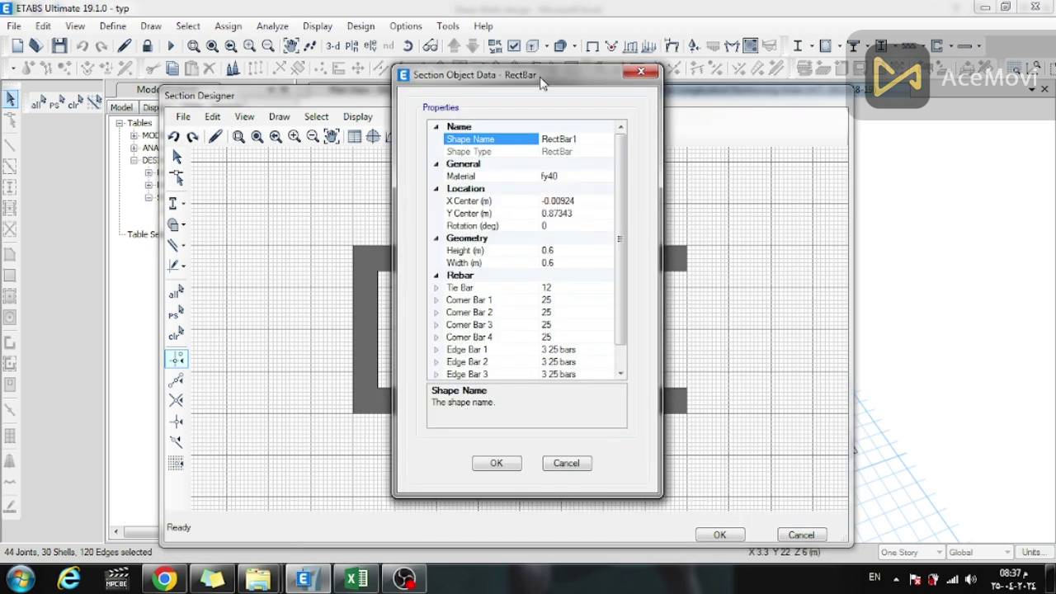
left_click_drag(541, 83, 238, 115)
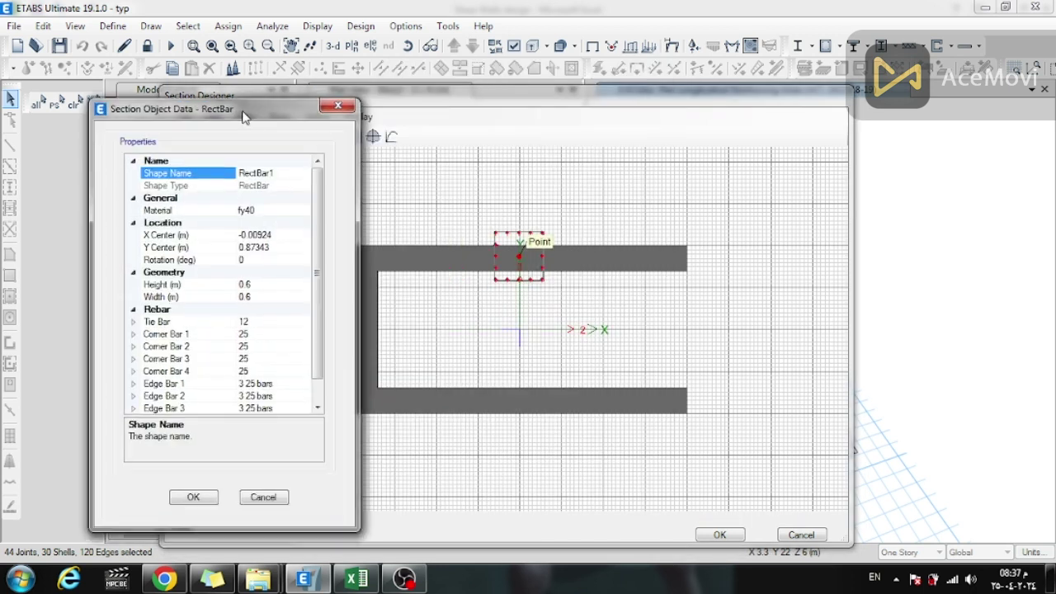
left_click(264, 283)
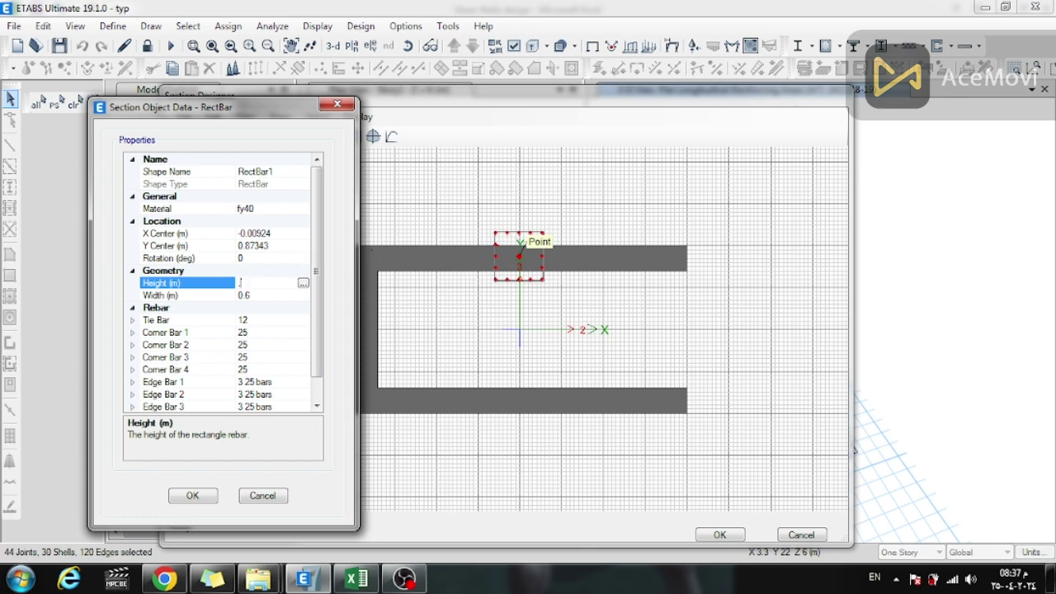
left_click(261, 295)
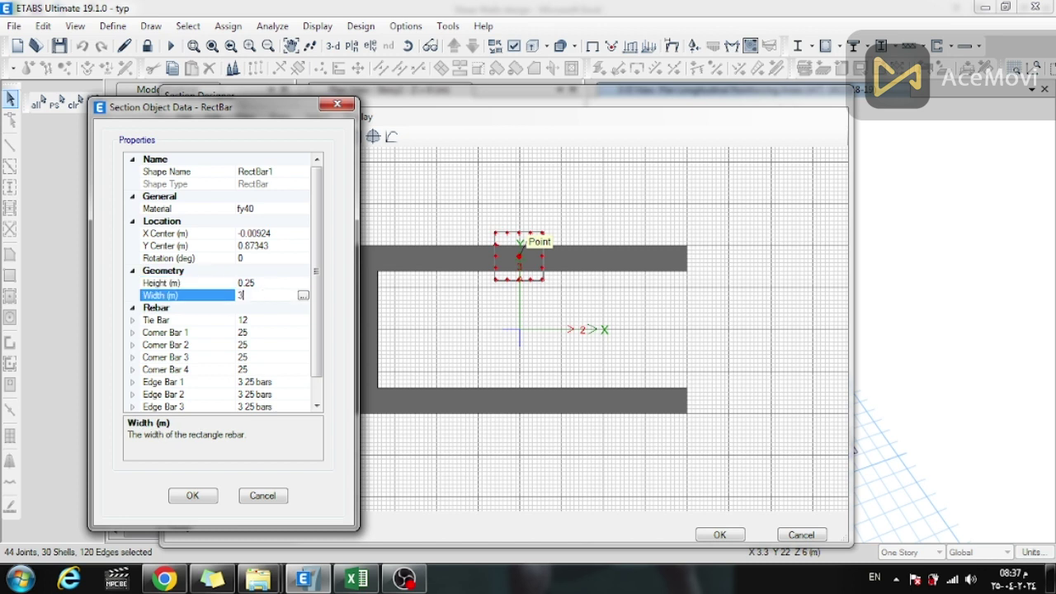
left_click(267, 282)
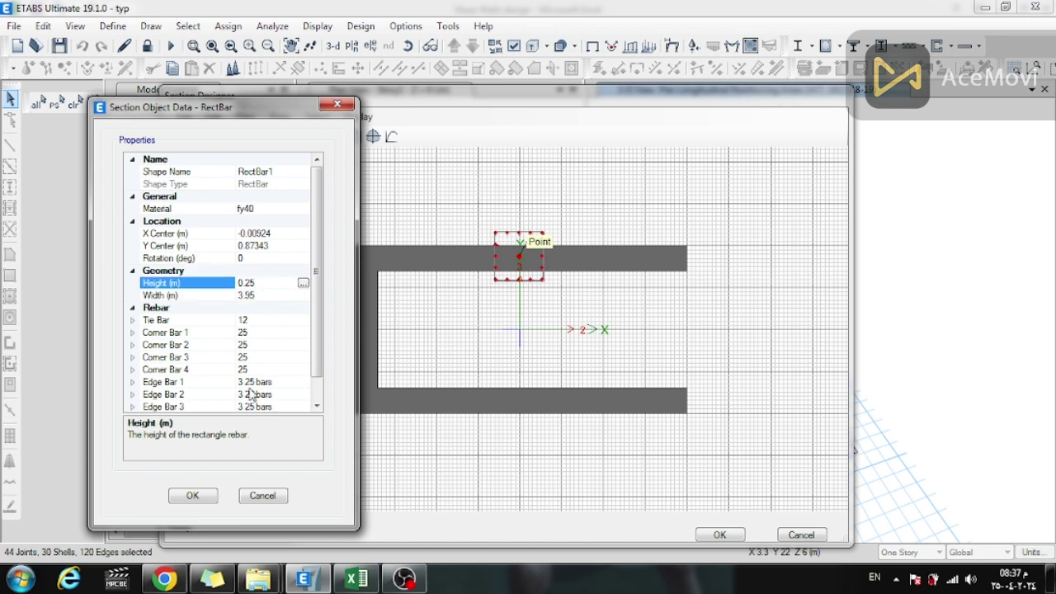
left_click(195, 496)
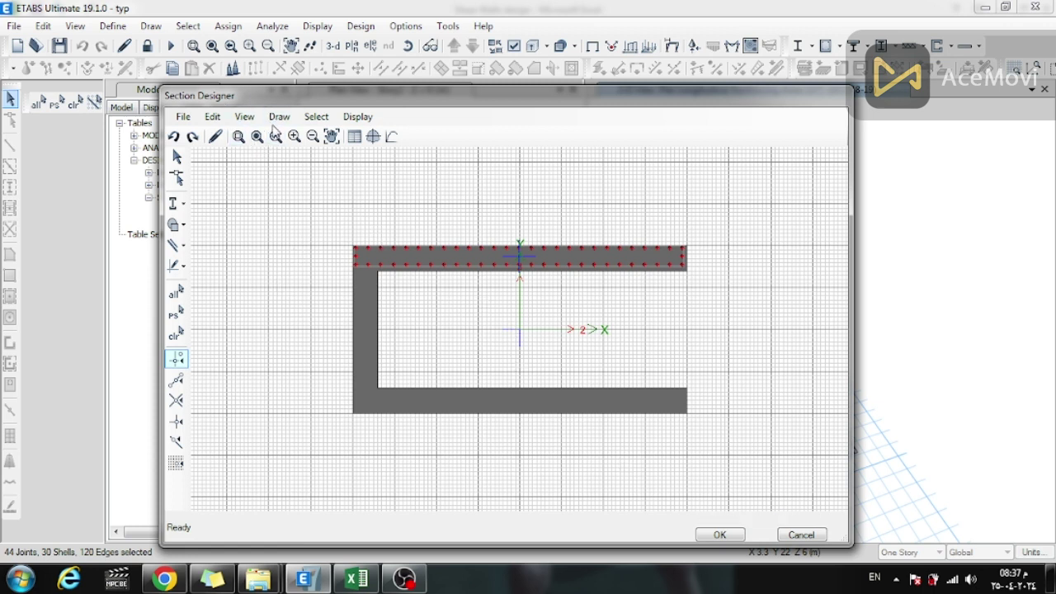
Add a rectangular rebar shape in the lower flange at about Y = -0.84 m, 0.25 m high and as wide as the upper one
left_click(276, 119)
mouse_move(371, 223)
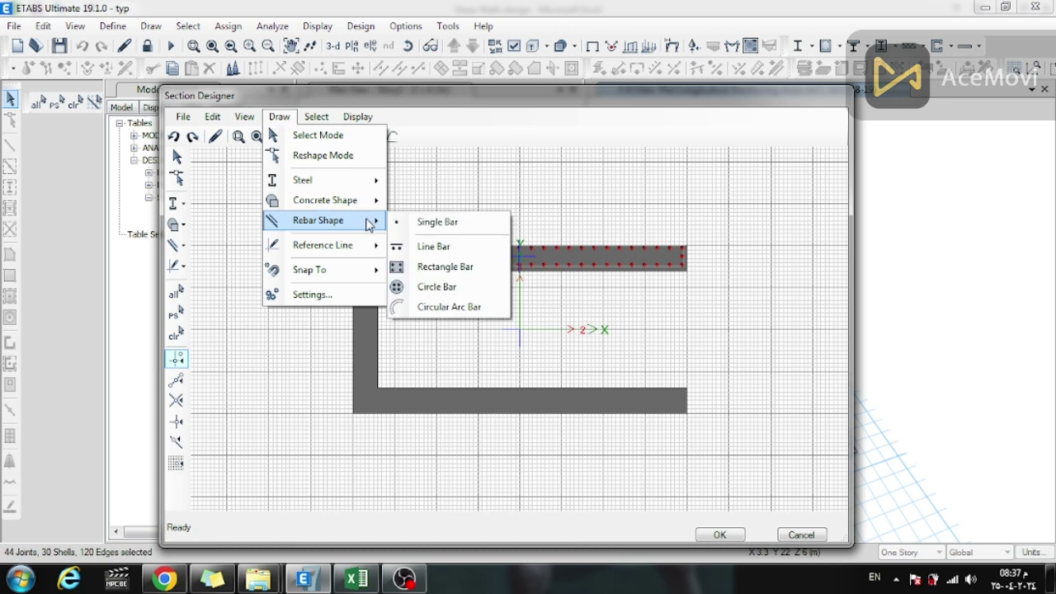
left_click(443, 267)
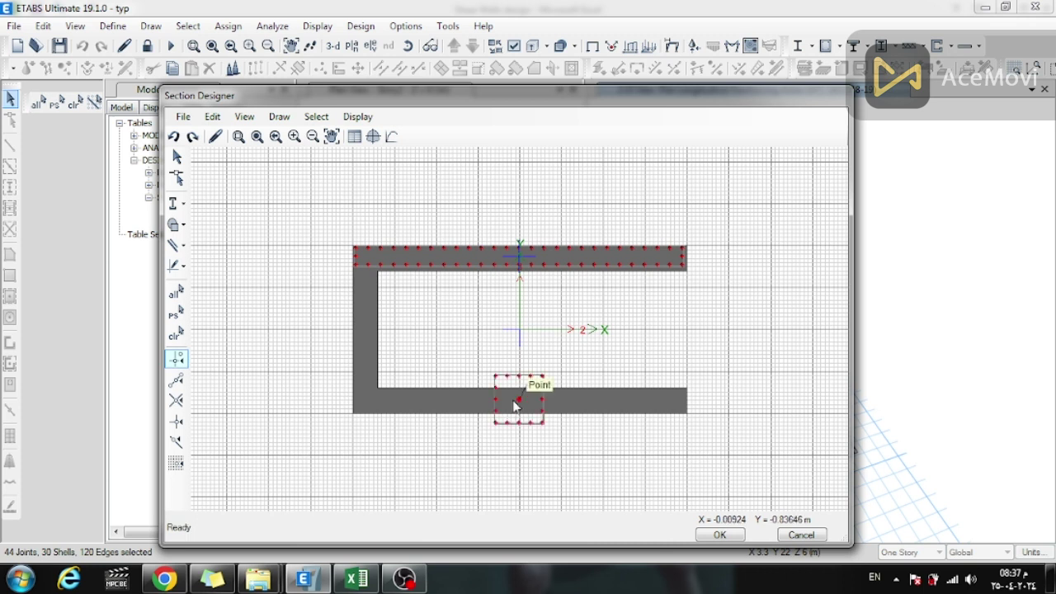
left_click(519, 405)
left_click(563, 252)
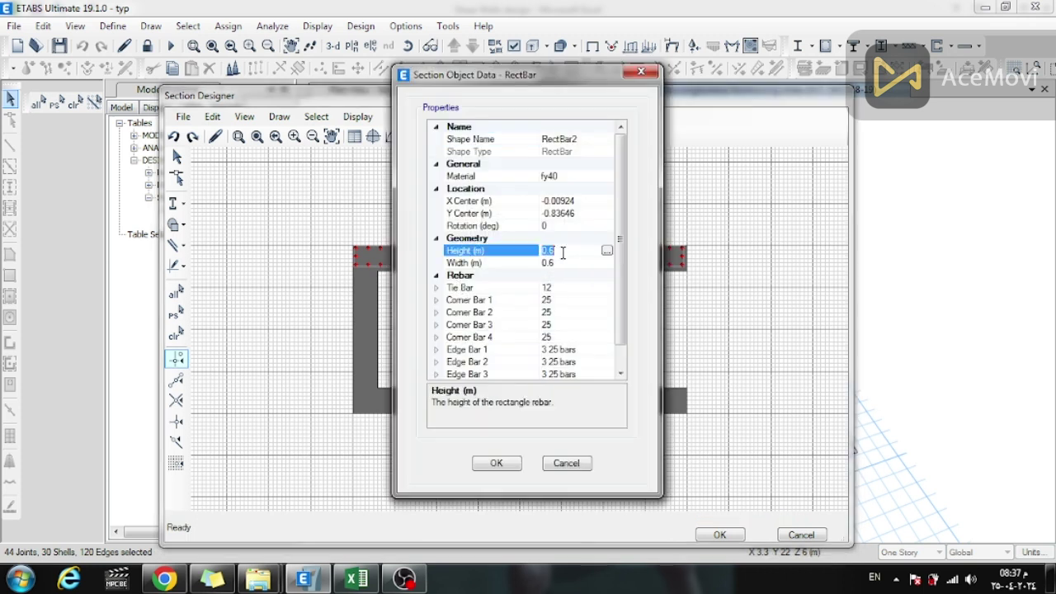
left_click(561, 263)
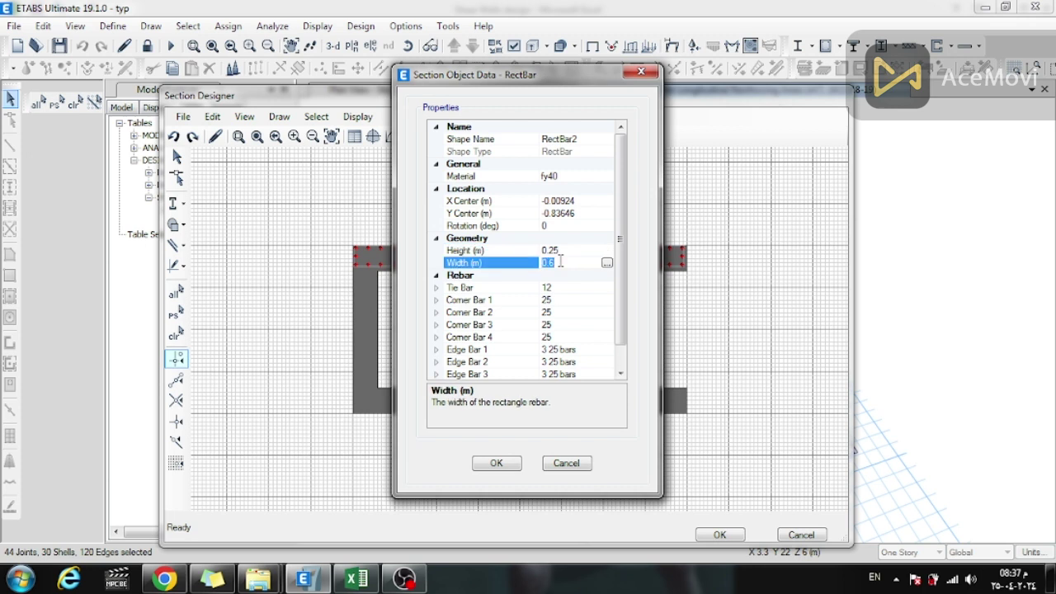
left_click(496, 463)
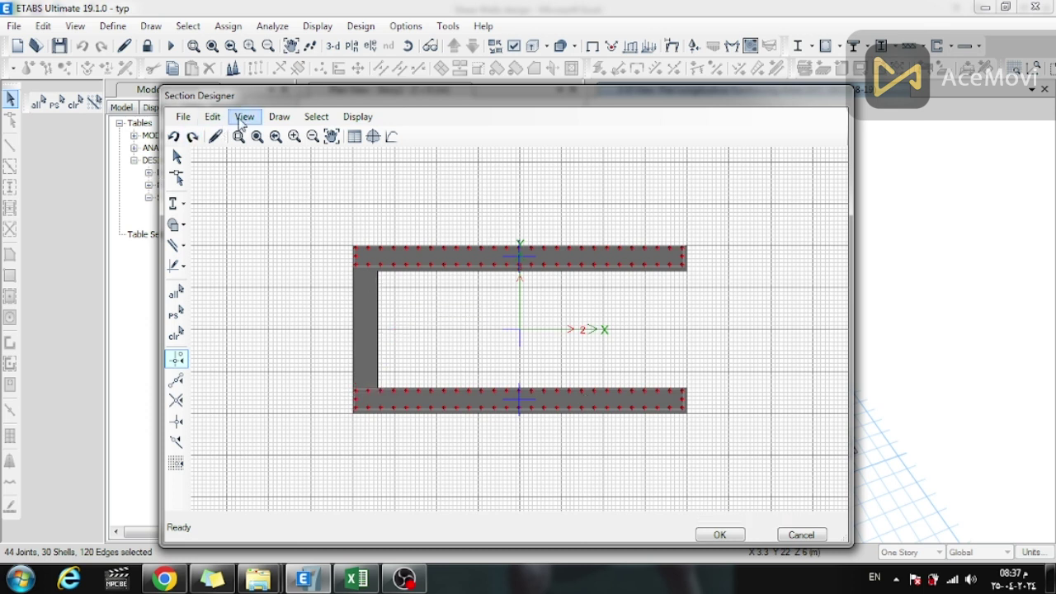
left_click(279, 116)
mouse_move(358, 231)
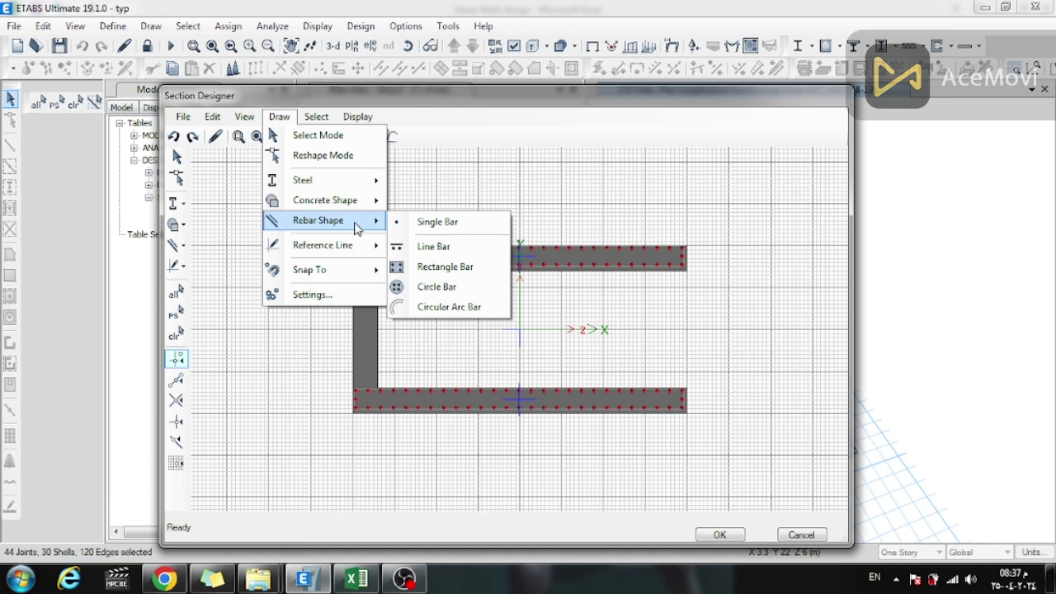
left_click(450, 271)
right_click(362, 330)
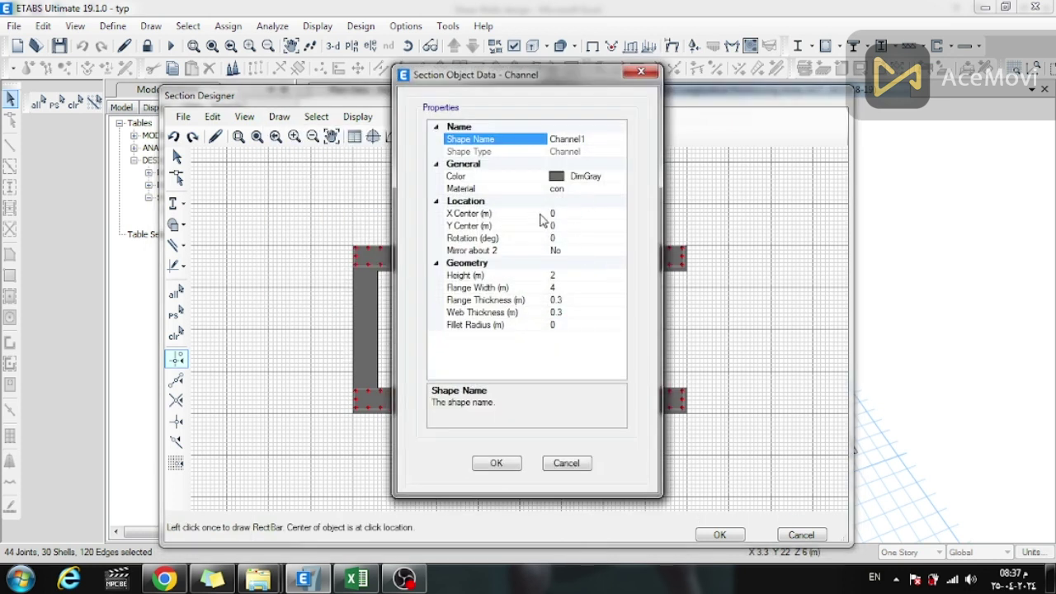
left_click(641, 72)
Place a rectangular rebar shape midway along the channel's web, centred at about X = -1.86 m, Y = 0.01 m
left_click(278, 118)
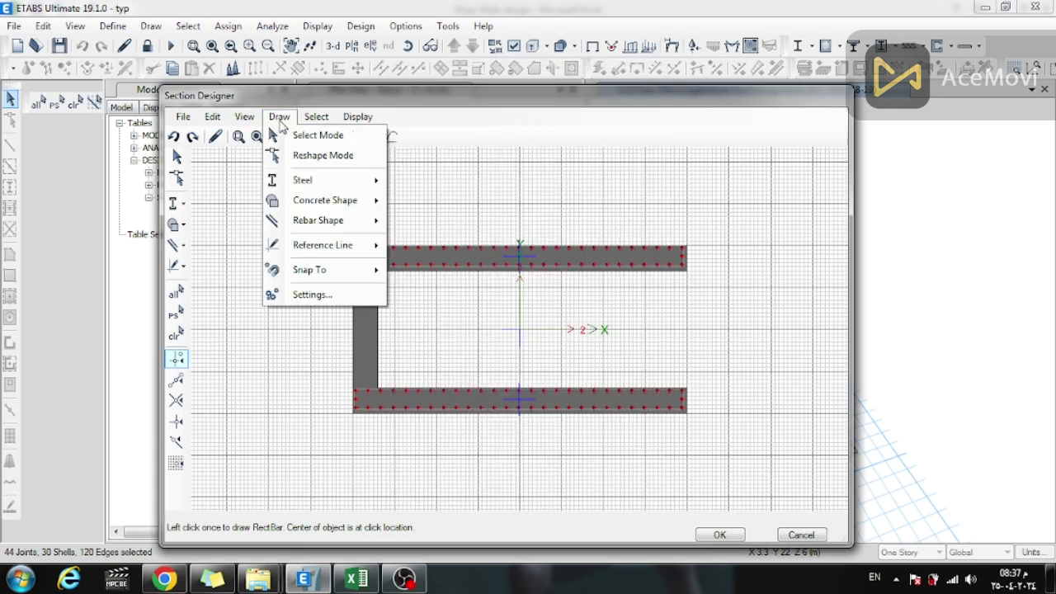
mouse_move(351, 220)
left_click(413, 267)
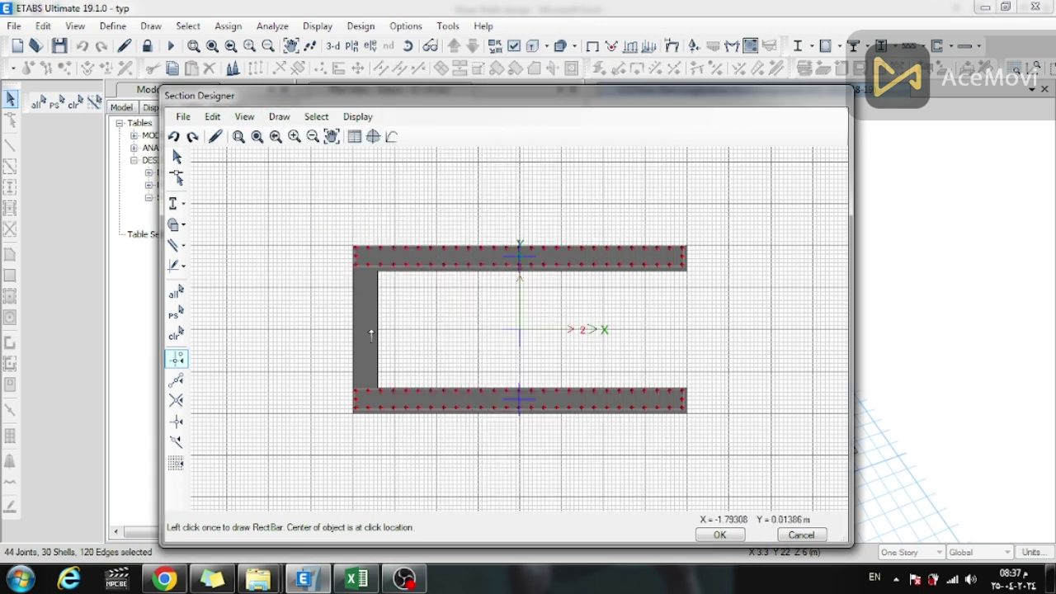
left_click(365, 333)
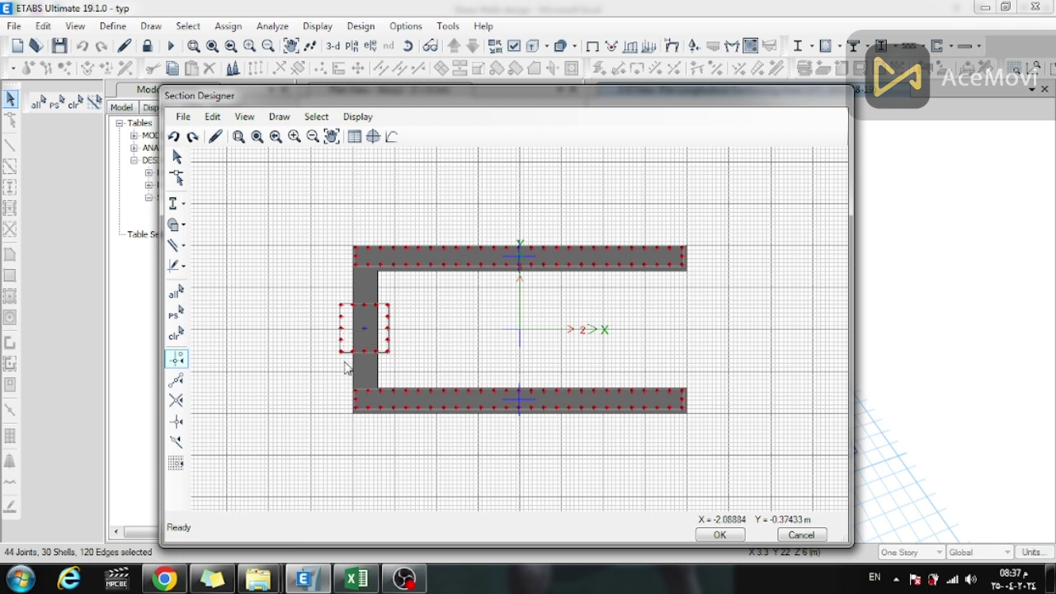
Set the web rebar rectangle's height to 2.3 m and its width to 0.25 m
right_click(363, 328)
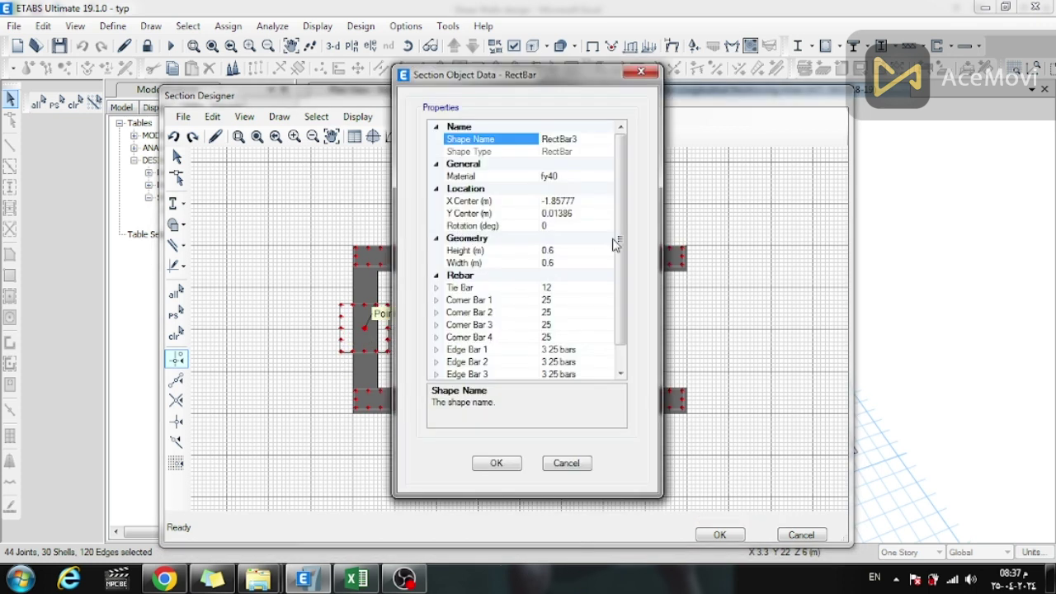
left_click(568, 251)
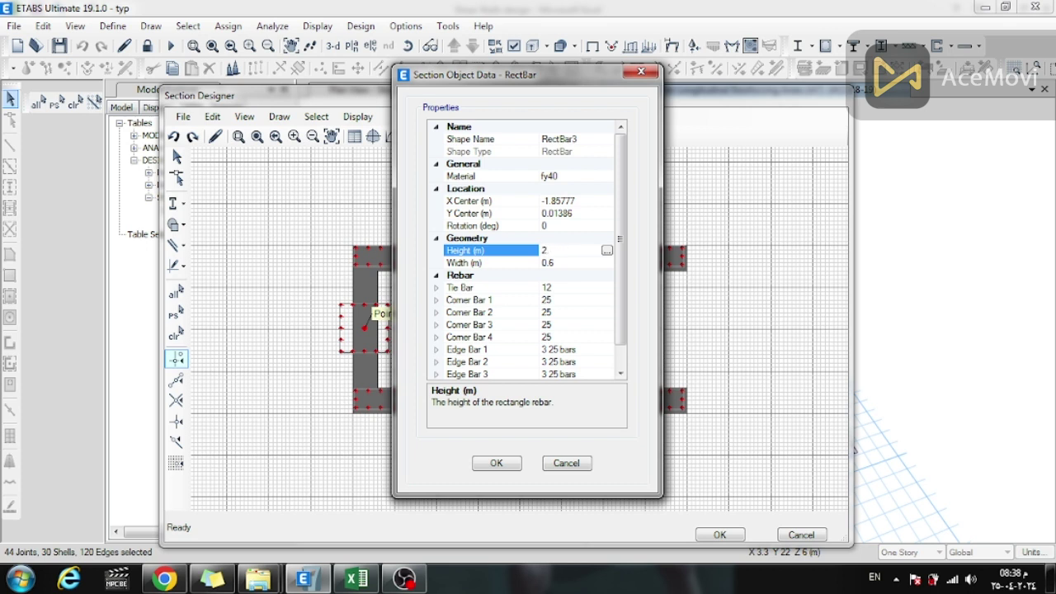
key("BackSpace")
left_click(565, 251)
left_click(508, 465)
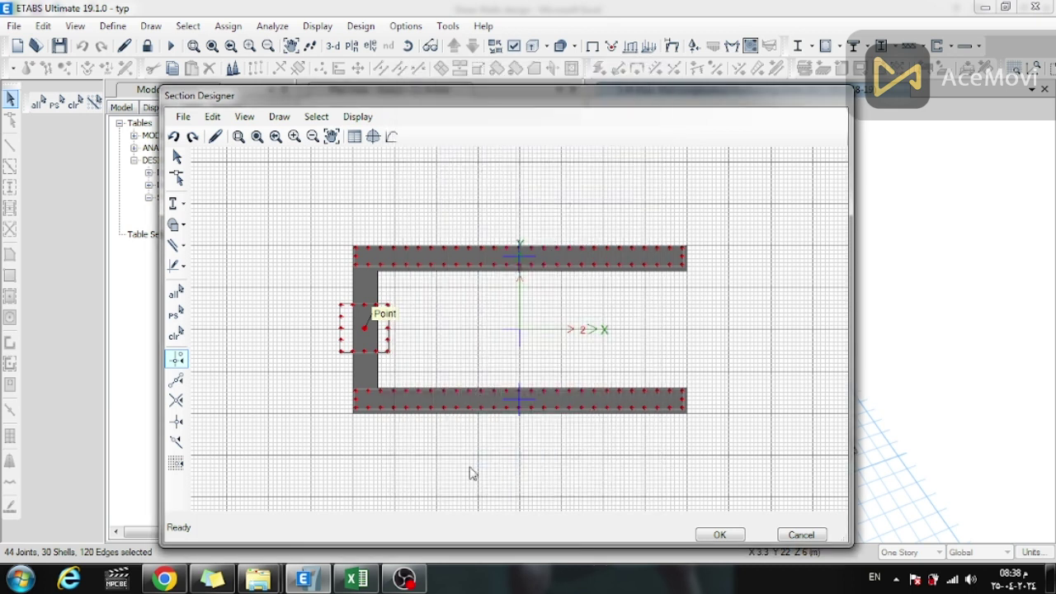
Try heights of 1.7 m and 1.4 m for the rebar rectangle in the channel's web
right_click(365, 333)
left_click(564, 251)
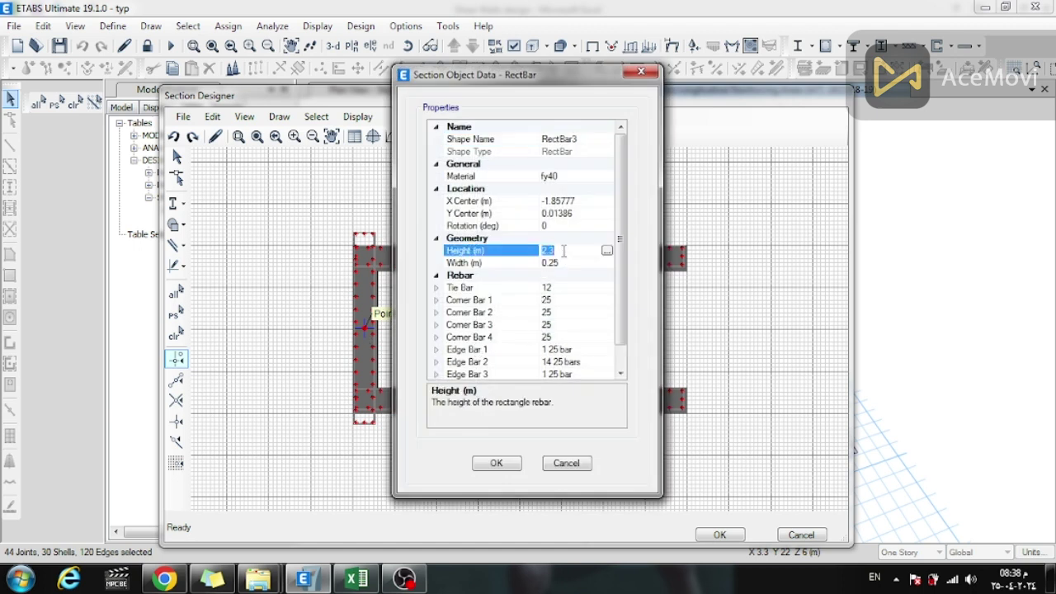
type("1.7")
left_click(495, 463)
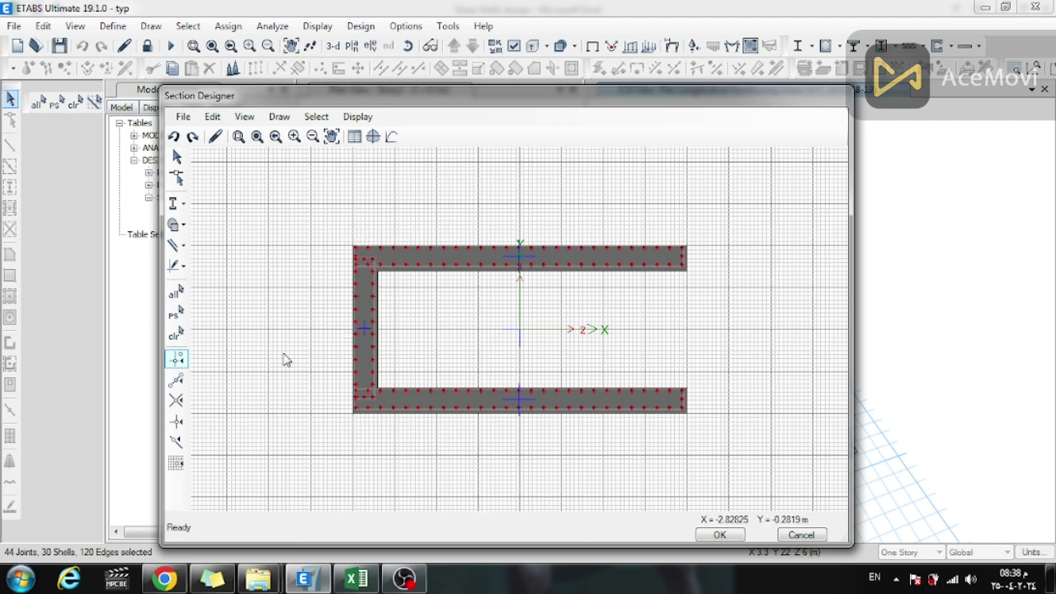
right_click(364, 332)
left_click(560, 251)
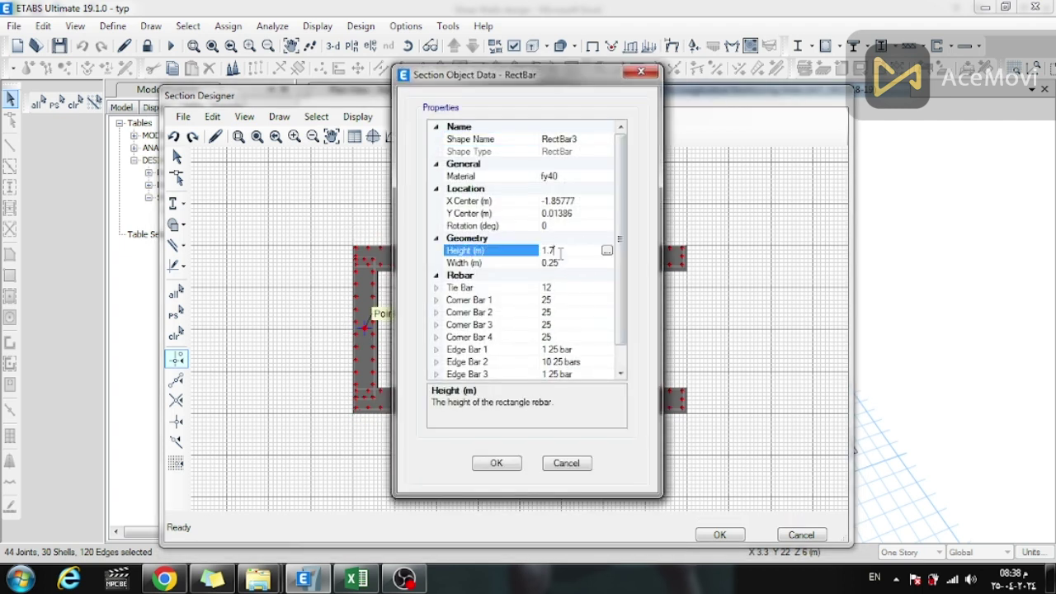
type("1.4")
left_click(496, 463)
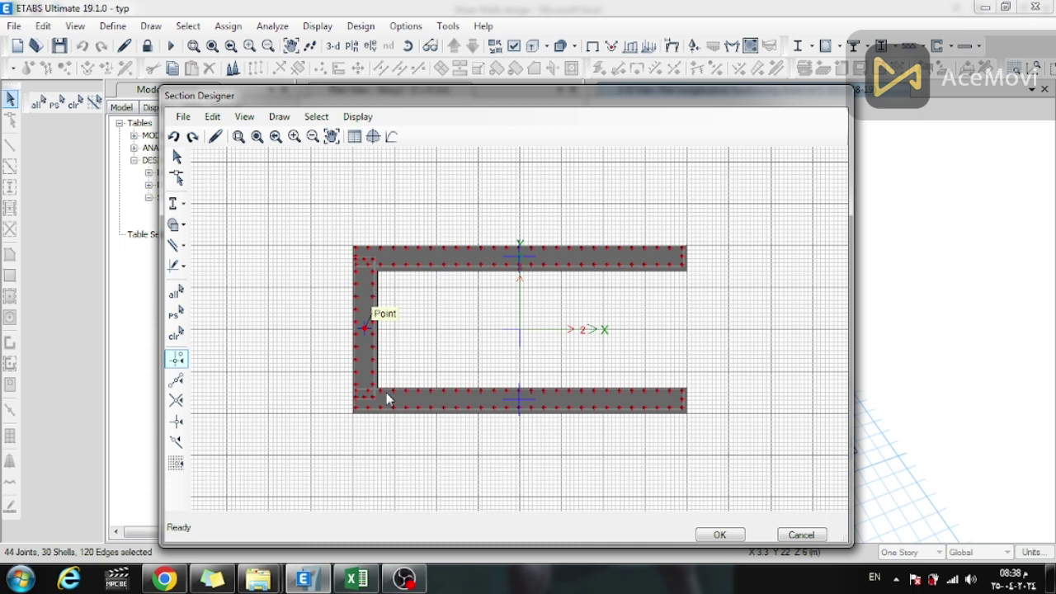
Set the web rebar rectangle's height to 1.2 m
right_click(363, 327)
left_click(580, 250)
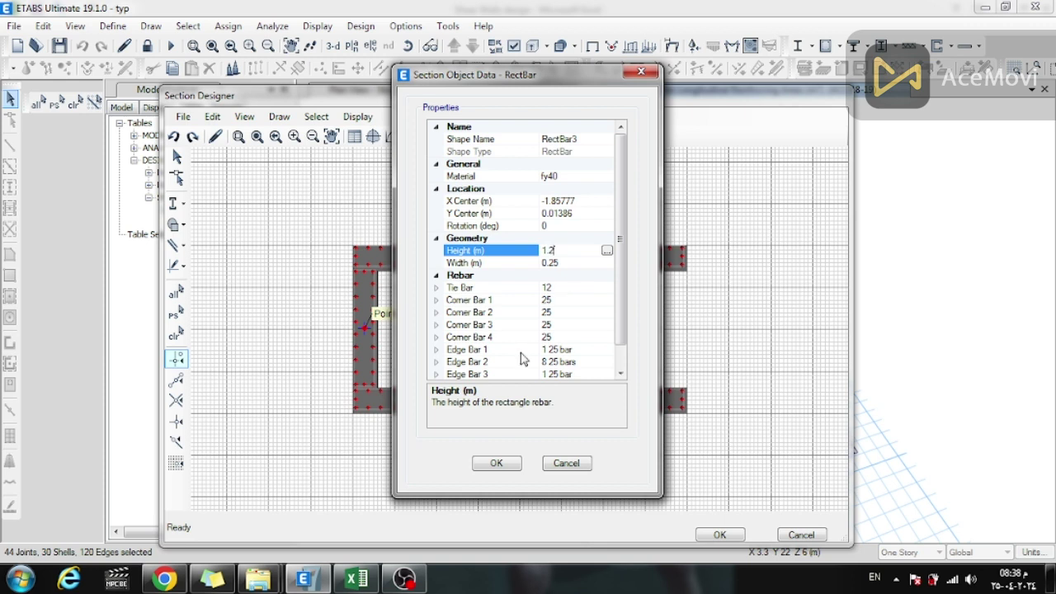
left_click(495, 462)
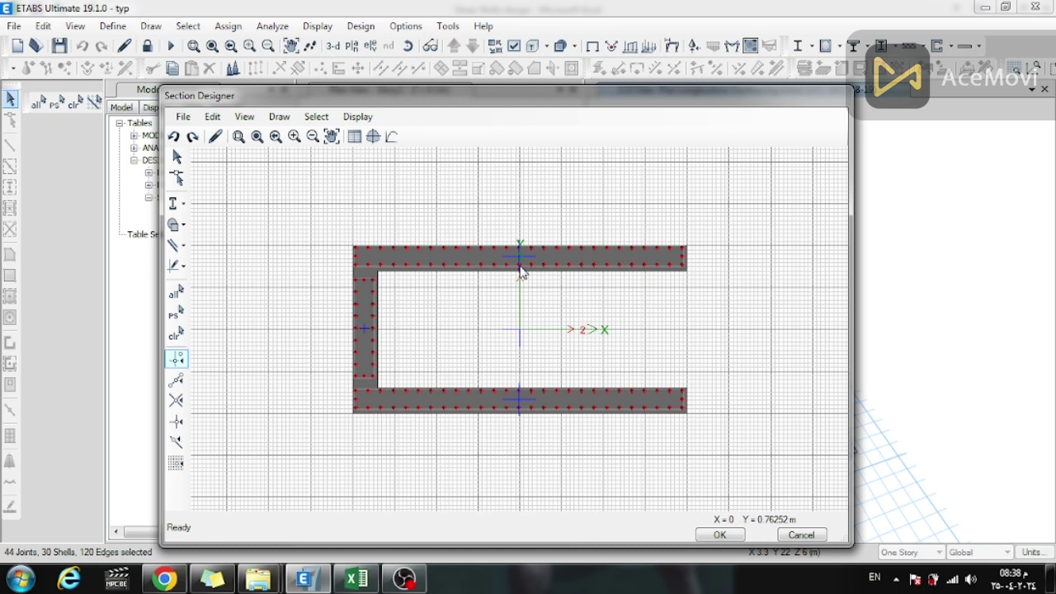
Set the upper flange's edge reinforcing to bar size 18 with 0.1 m maximum spacing, applied to all edges
right_click(523, 269)
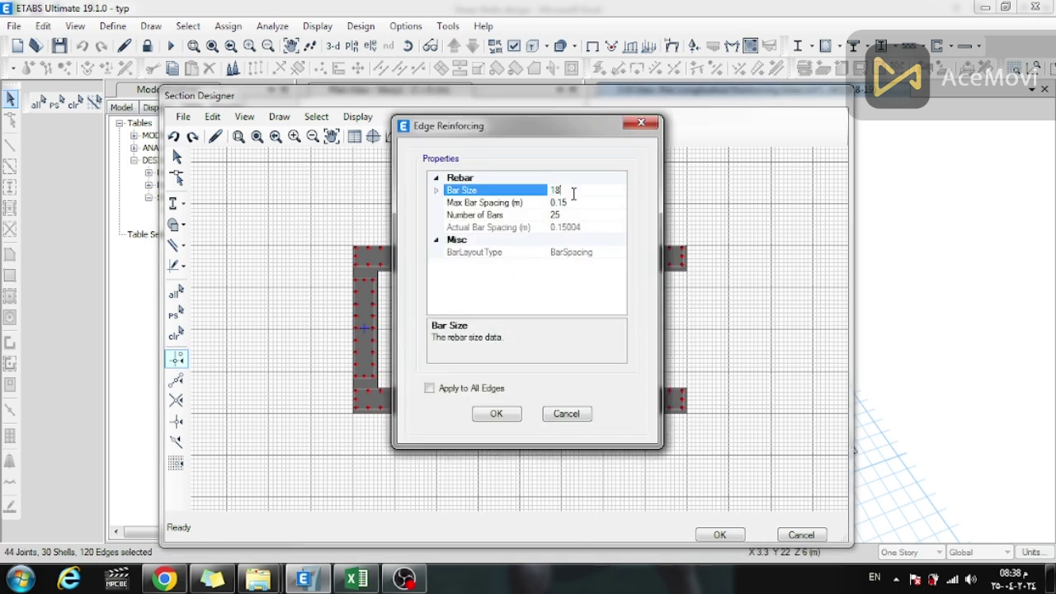
left_click(578, 203)
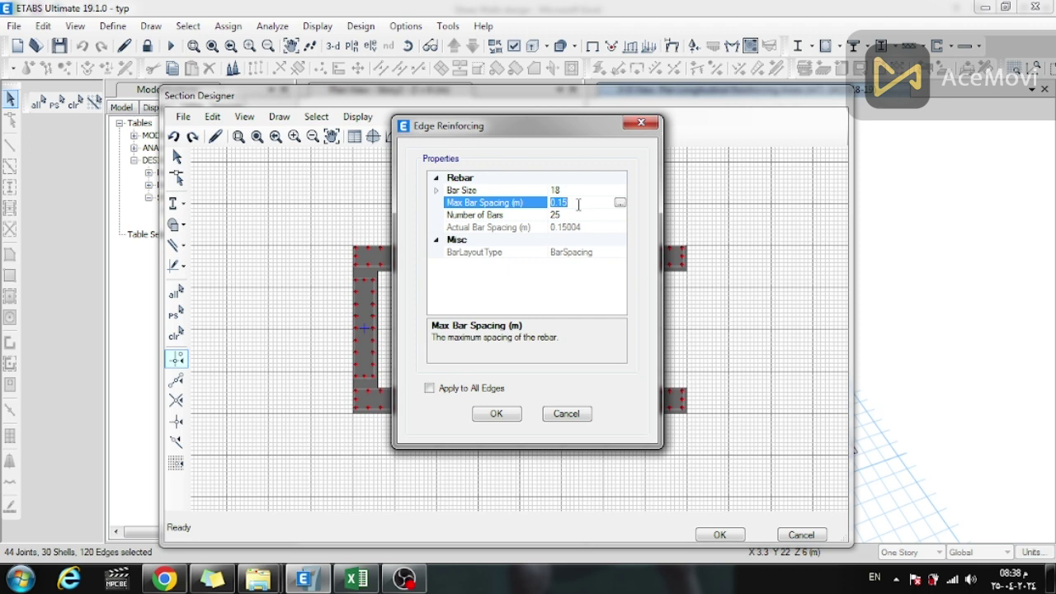
key("BackSpace")
left_click(574, 216)
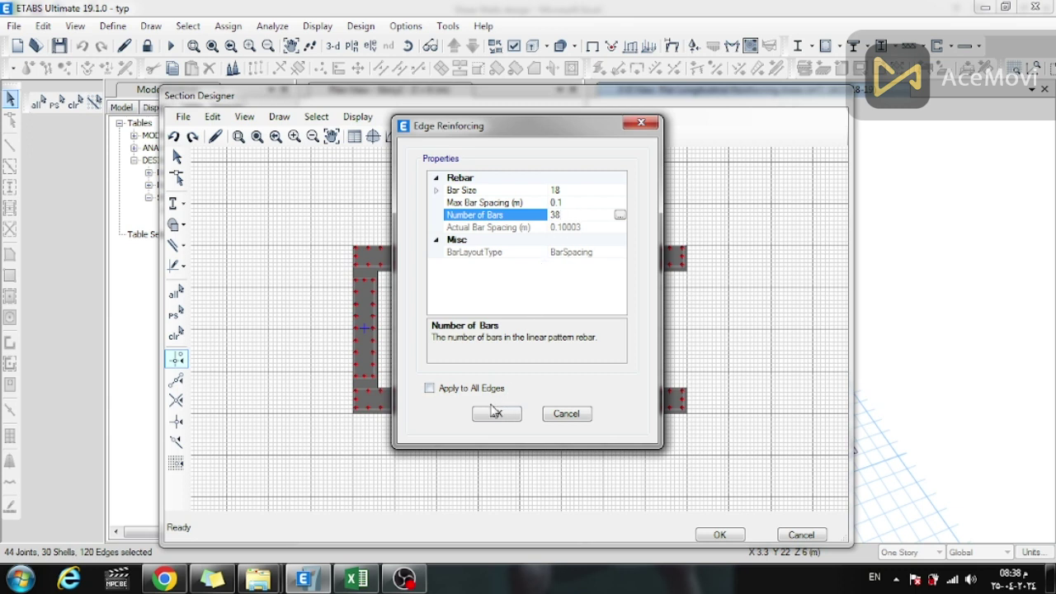
left_click(440, 395)
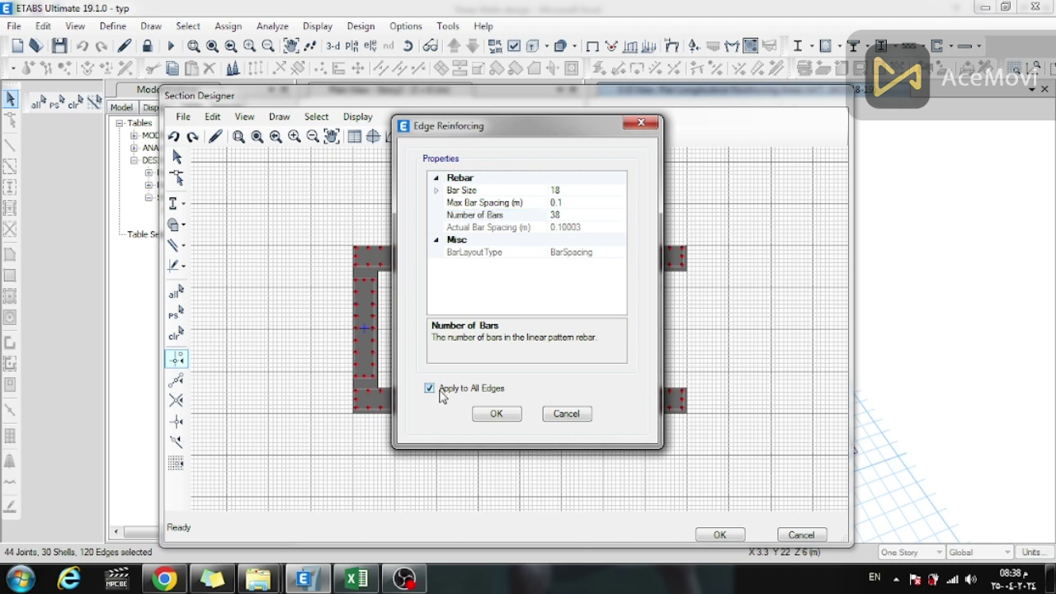
left_click(495, 413)
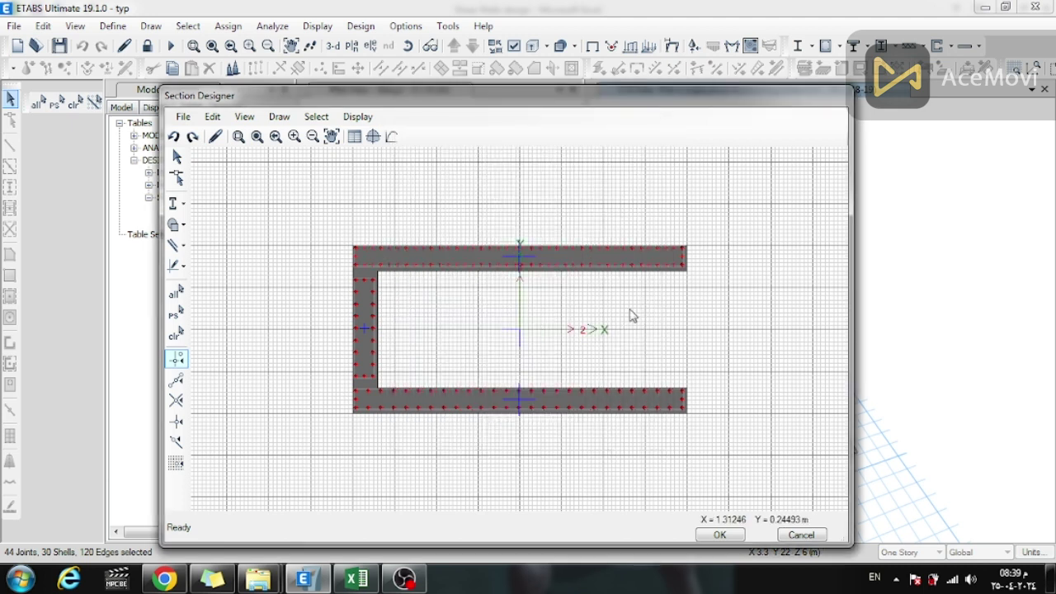
right_click(518, 402)
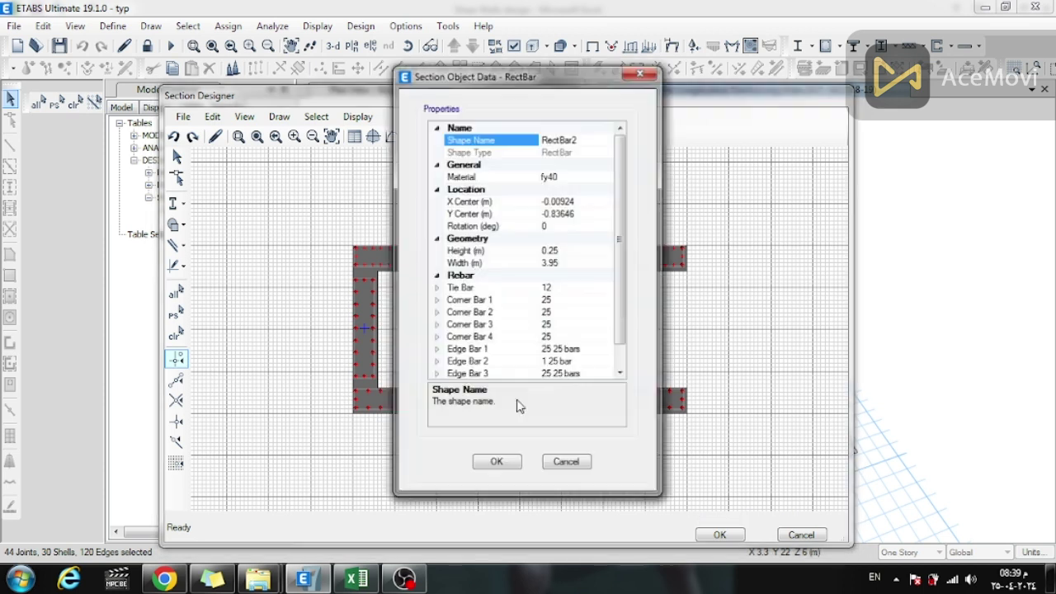
left_click(496, 463)
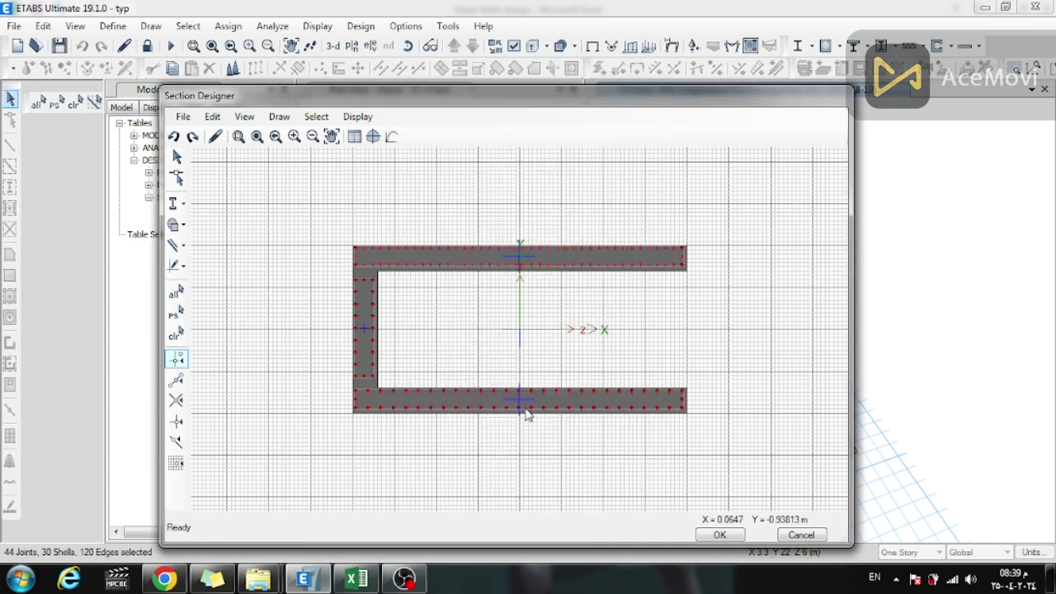
left_click(520, 406)
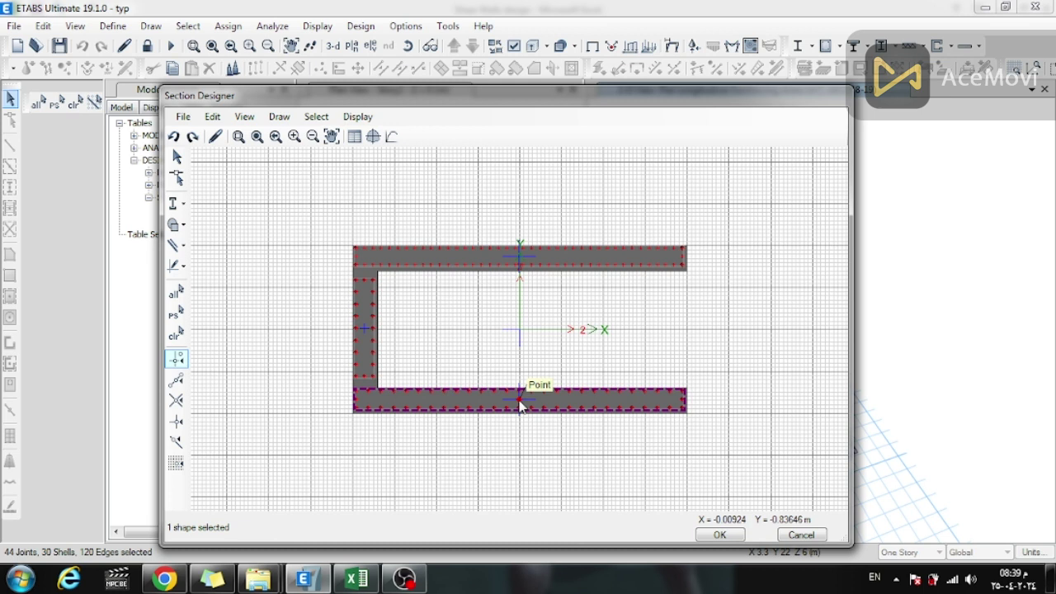
right_click(519, 402)
key("Escape")
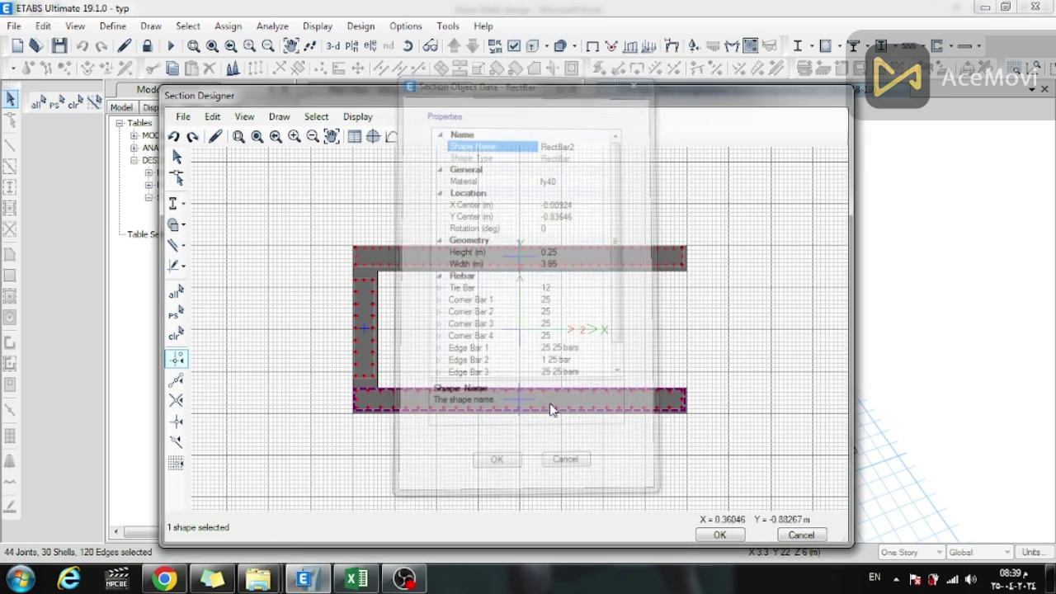
left_click(506, 416)
Set the lower flange's edge reinforcing to bar size 18 with 0.1 m maximum spacing, applied to all edges
scroll(507, 412, "up", 1)
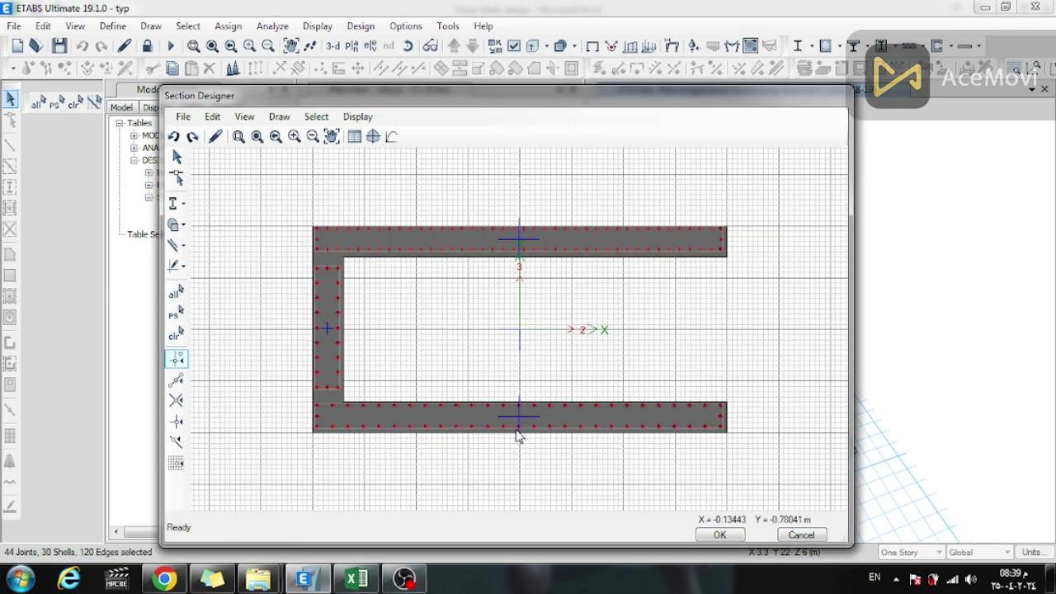
scroll(517, 435, "up", 1)
right_click(535, 441)
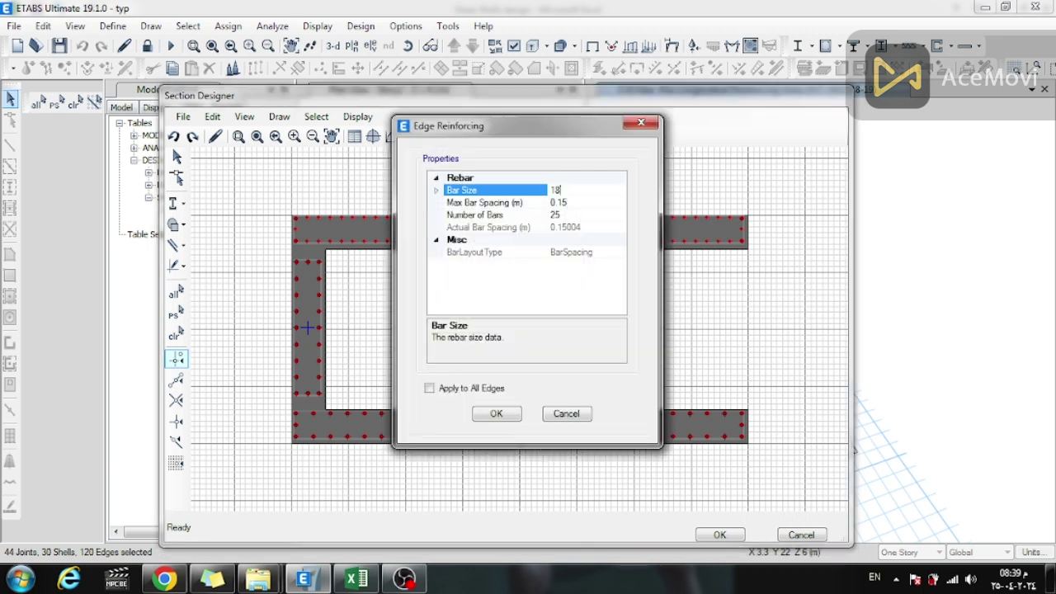
left_click(569, 203)
key("BackSpace")
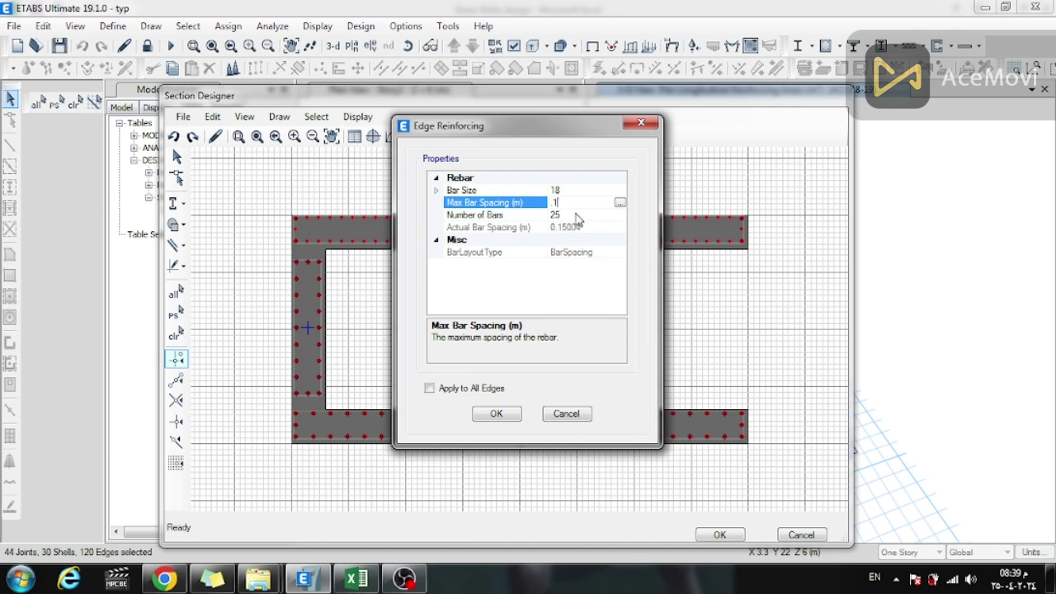
type(".1")
left_click(576, 216)
left_click(450, 389)
left_click(480, 413)
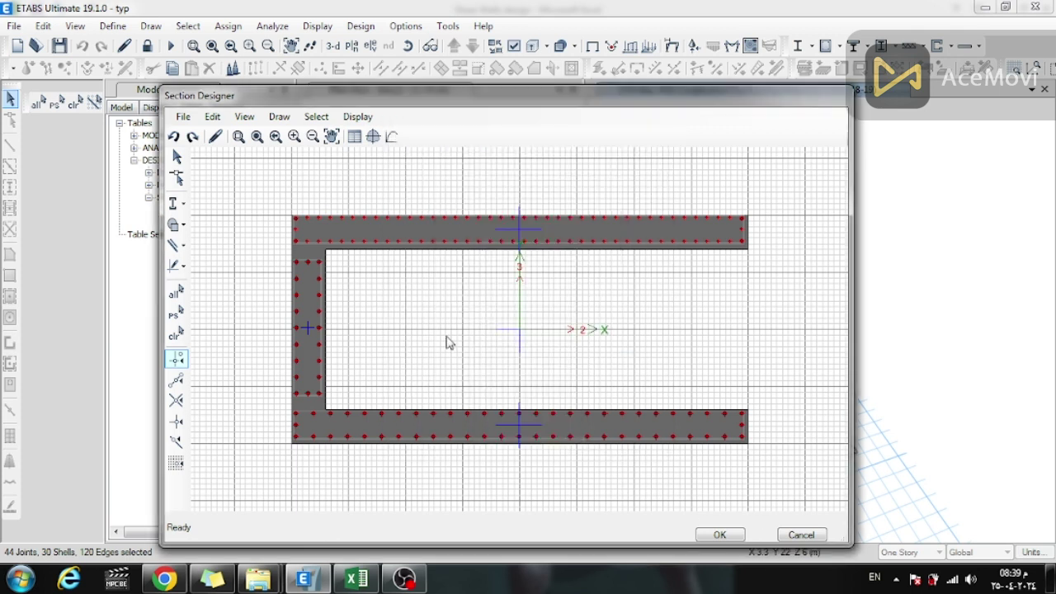
Set the web's edge reinforcing to bar size 18 with 0.1 m maximum spacing, applied to all edges
left_click(318, 320)
left_click(581, 193)
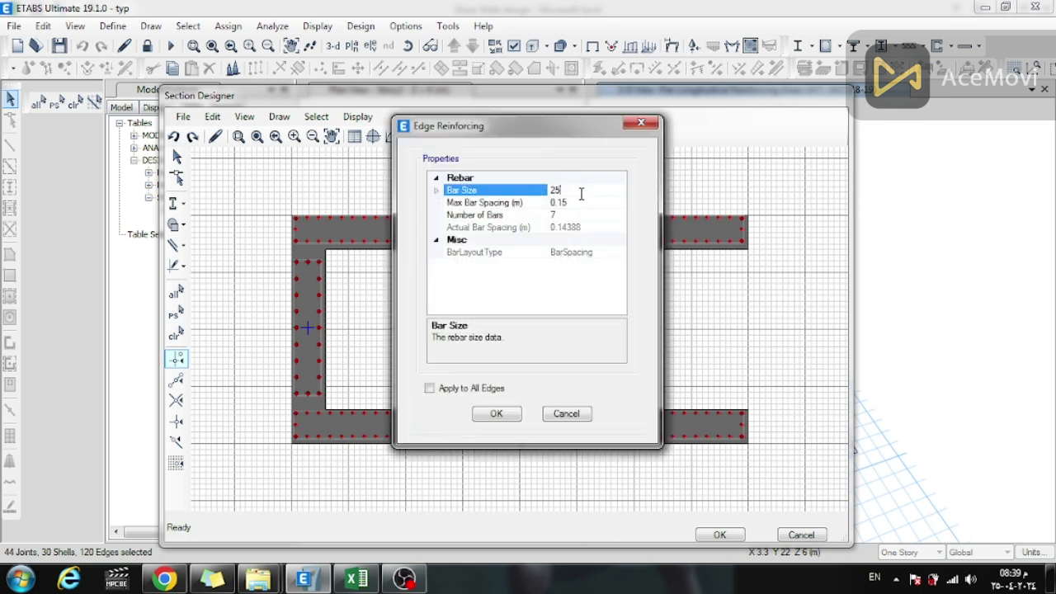
type("18")
left_click(585, 203)
type("0.1")
left_click(569, 214)
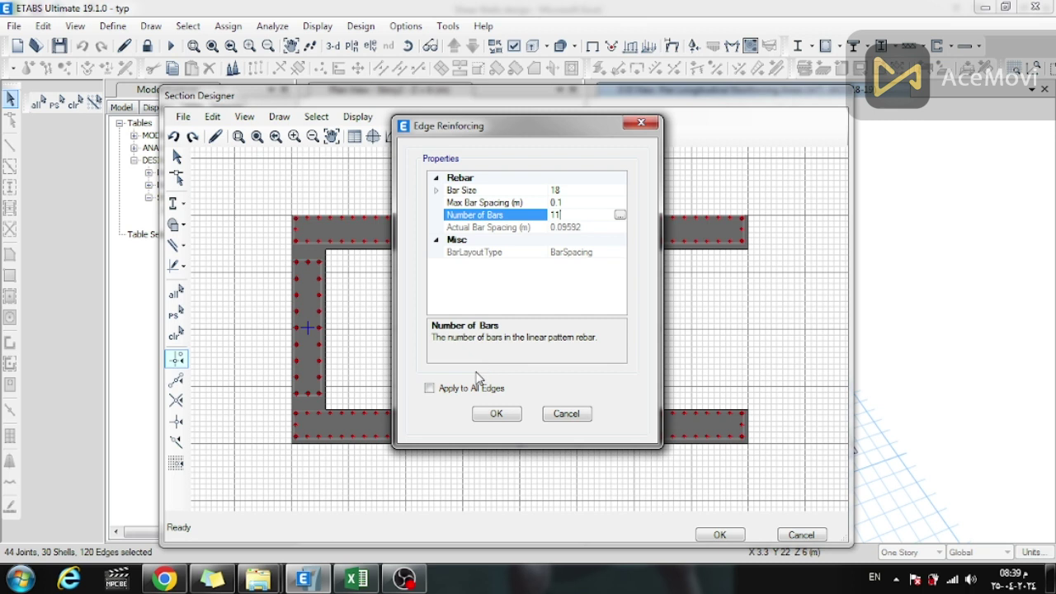
left_click(429, 387)
left_click(497, 414)
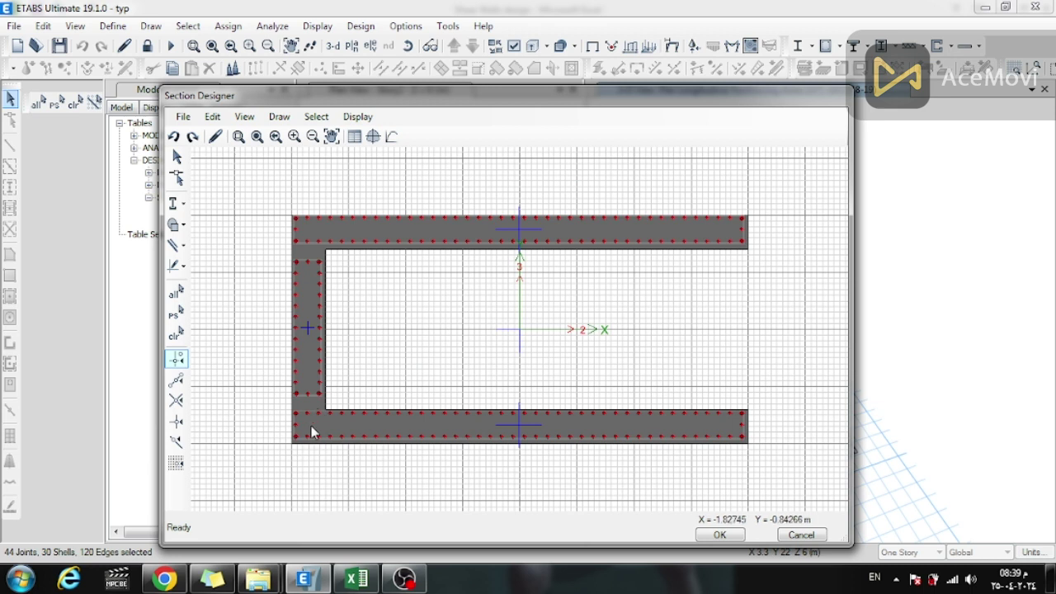
Try to place a line bar shape in the lower flange where it meets the web
scroll(306, 405, "up", 1)
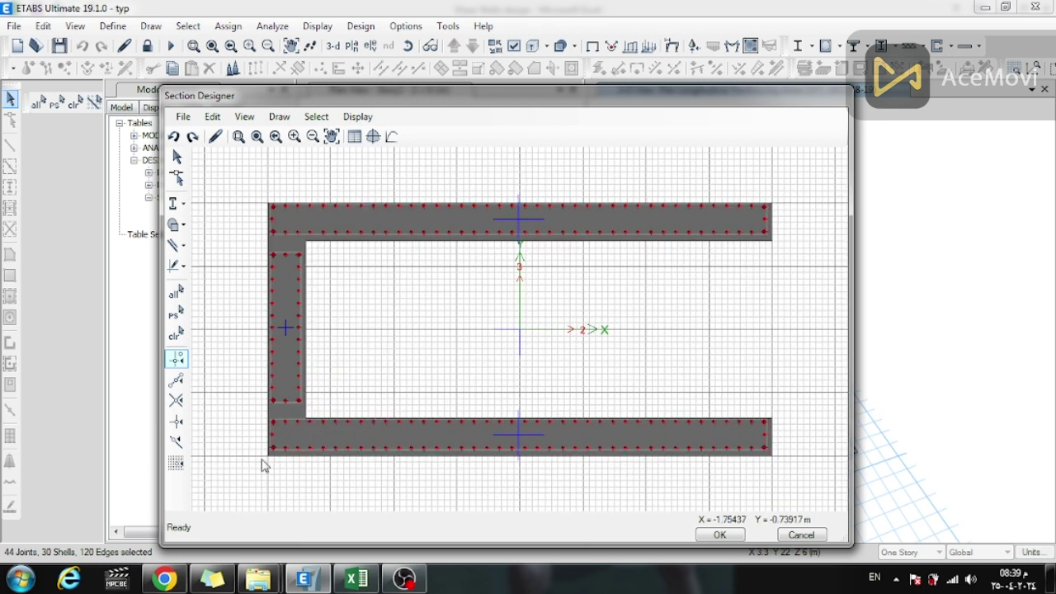
scroll(288, 431, "up", 1)
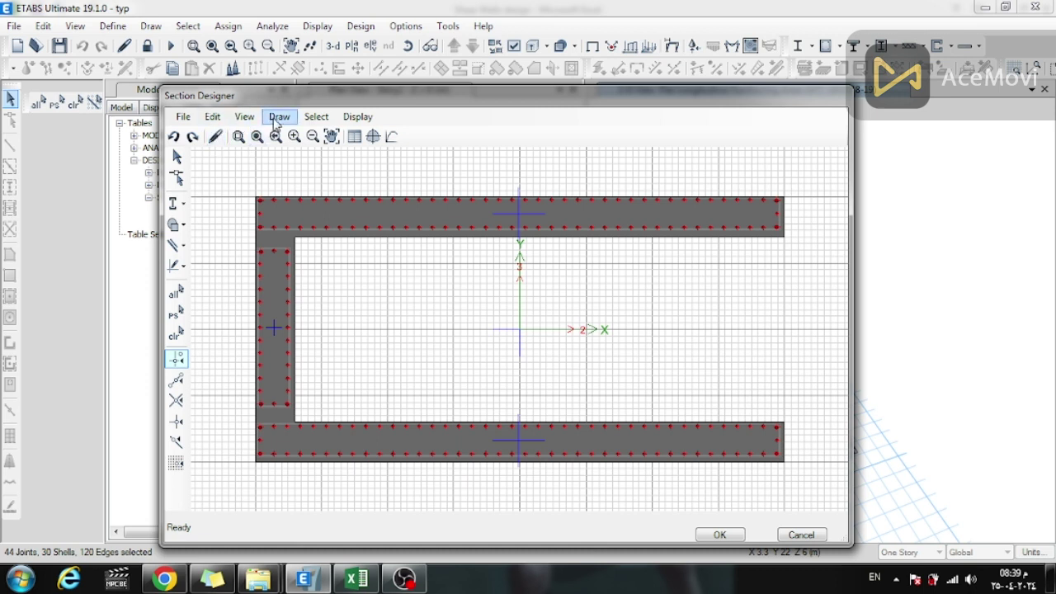
left_click(277, 118)
mouse_move(342, 228)
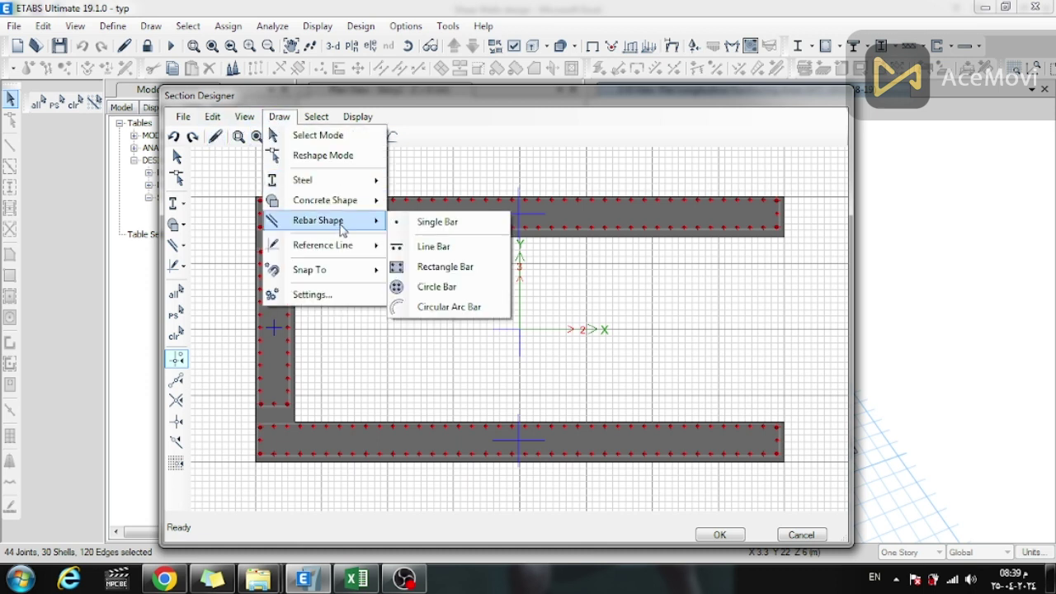
left_click(433, 247)
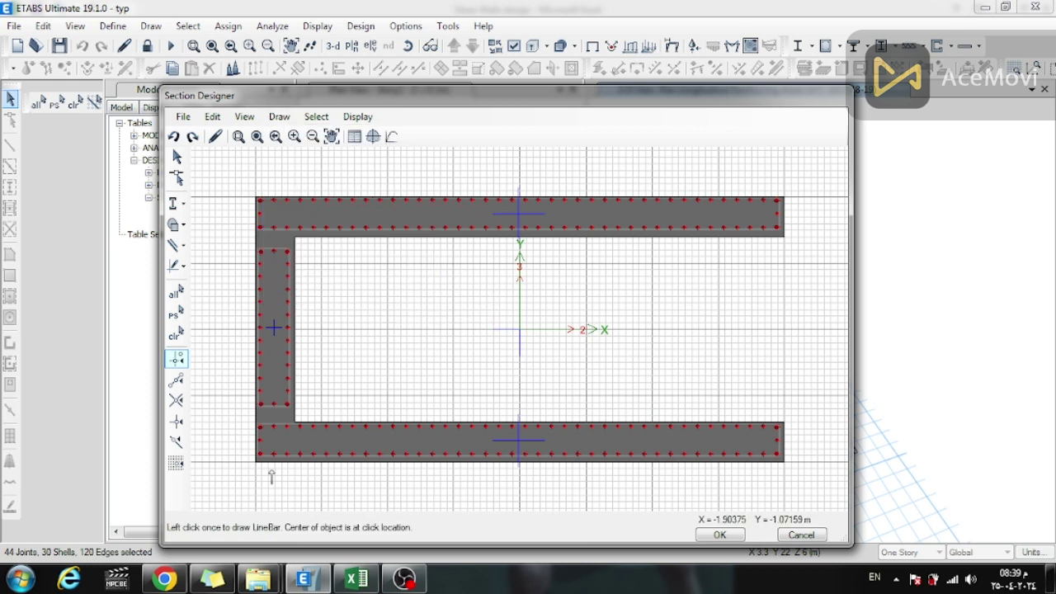
scroll(283, 456, "up", 1)
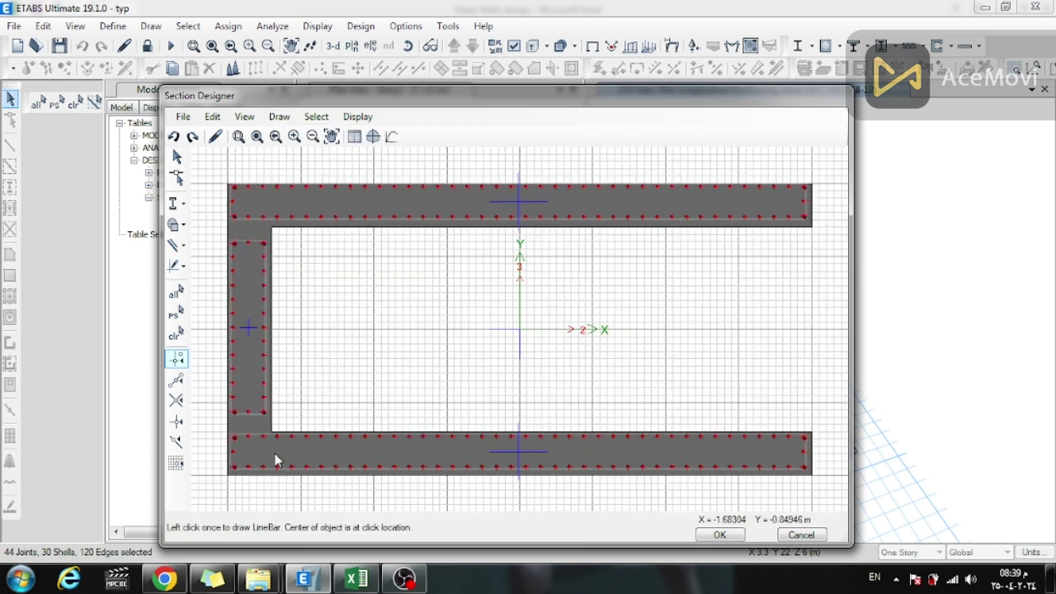
left_click(264, 459)
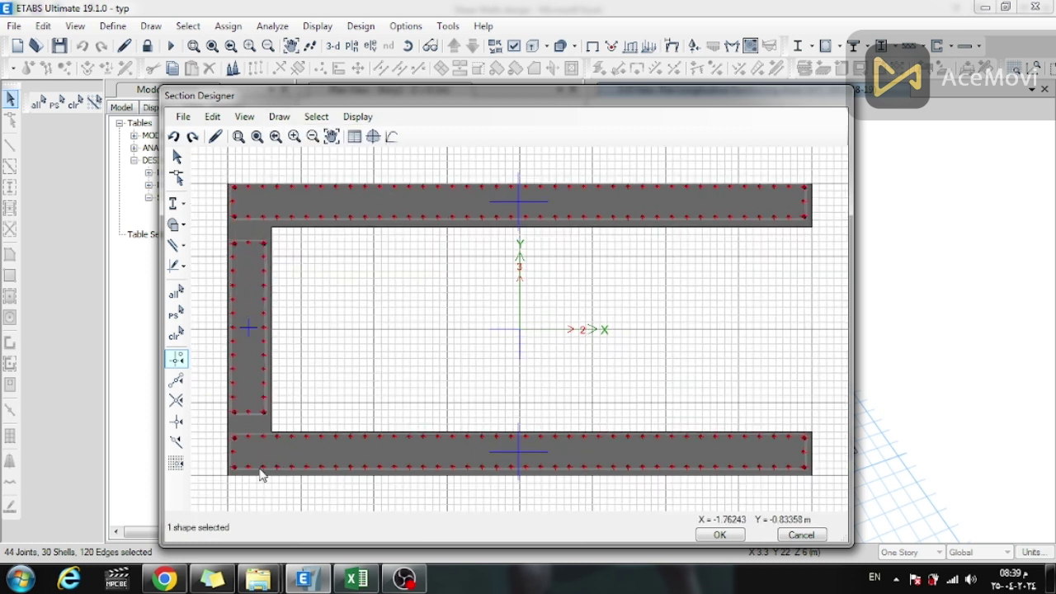
left_click(262, 443)
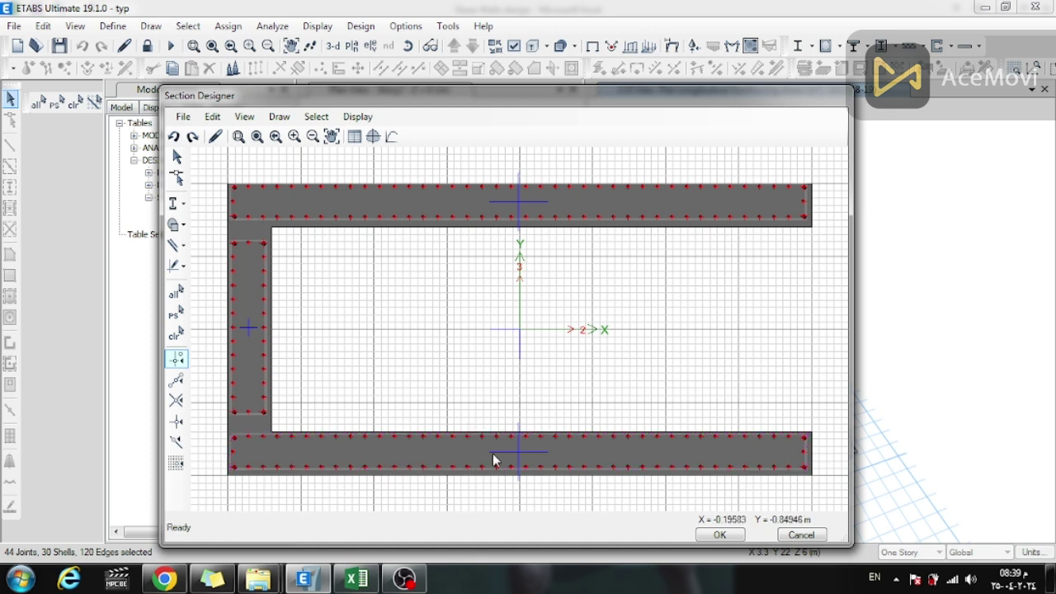
Place a single bar at each web-flange junction, the lower one at about X = -1.77 m, Y = -0.82 m
scroll(426, 410, "down", 1)
scroll(277, 434, "down", 1)
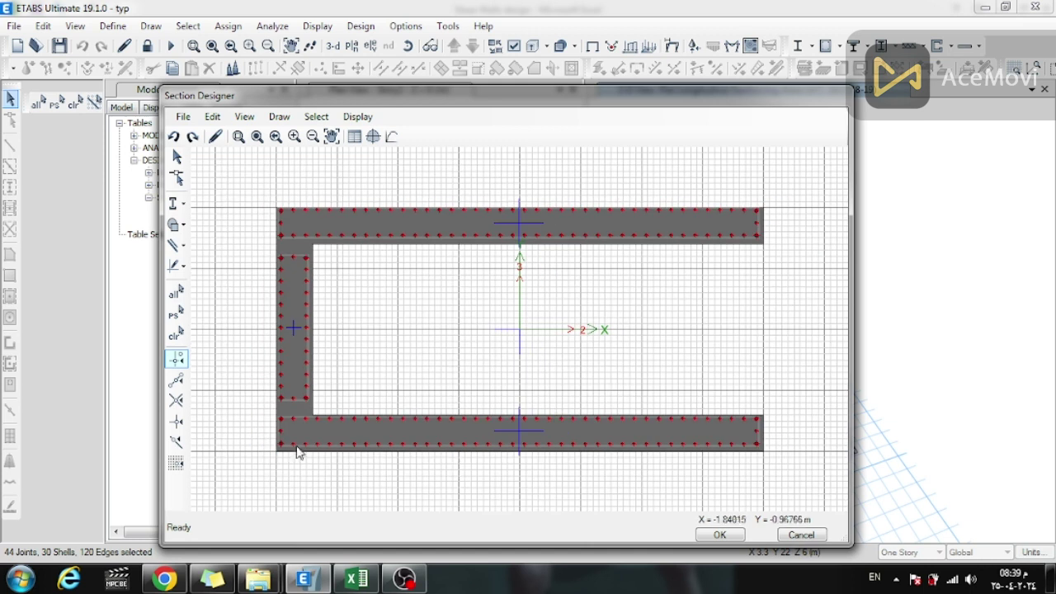
left_click(304, 433)
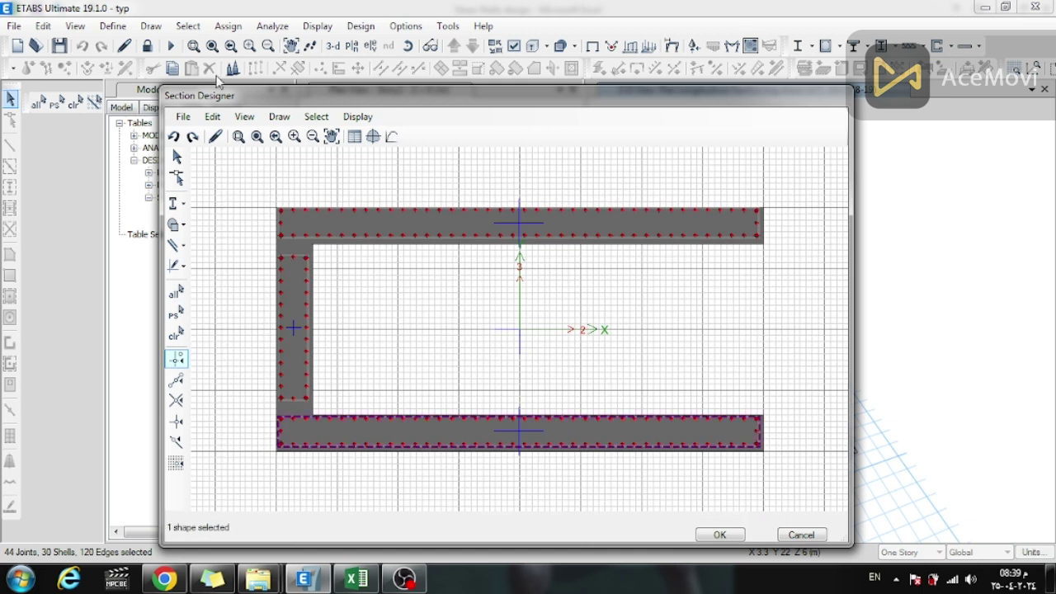
left_click(279, 116)
mouse_move(360, 223)
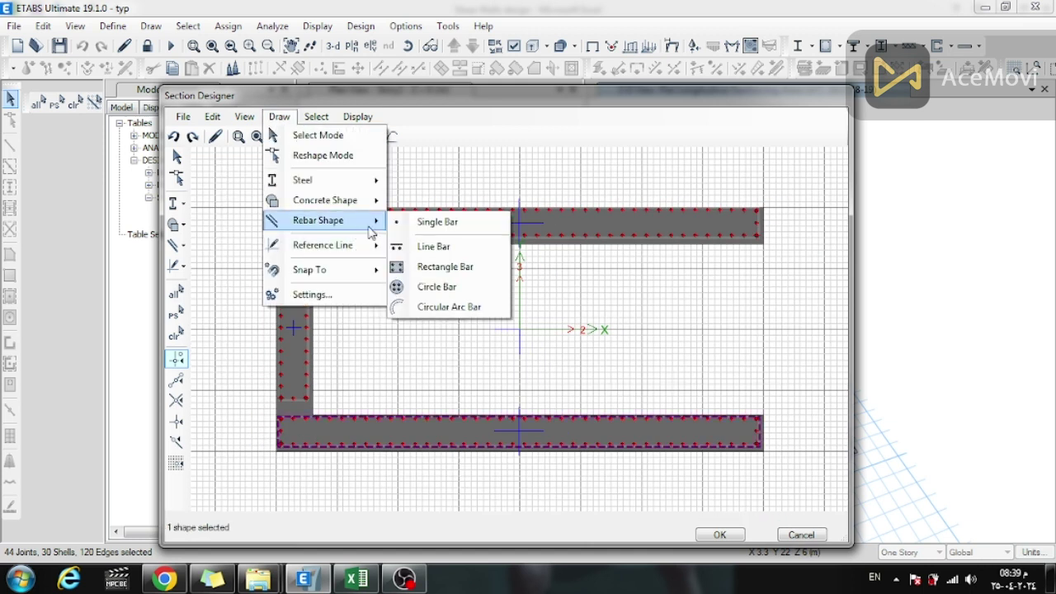
left_click(420, 224)
left_click(304, 429)
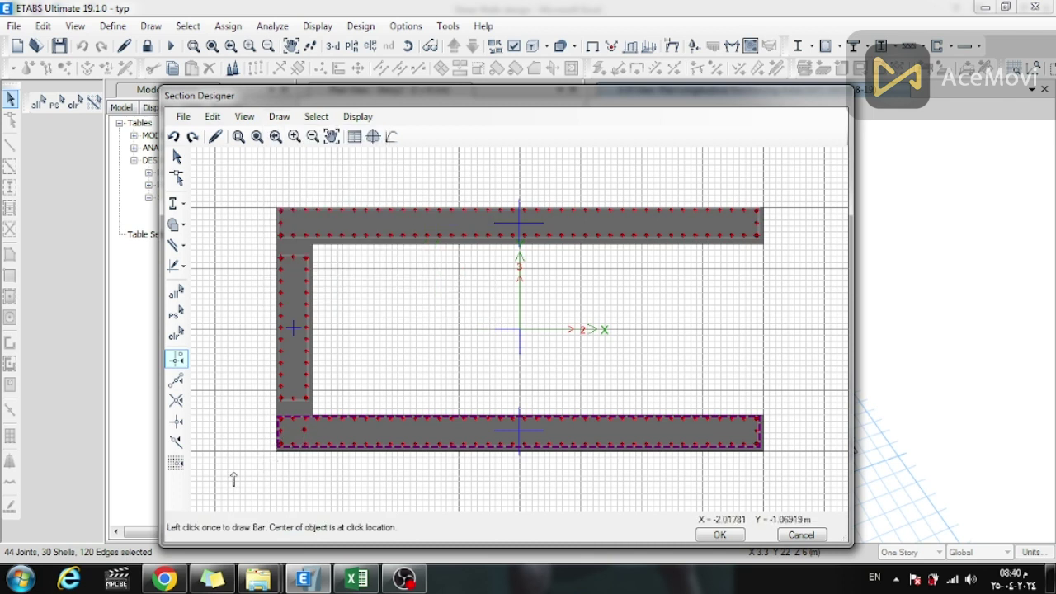
left_click(304, 222)
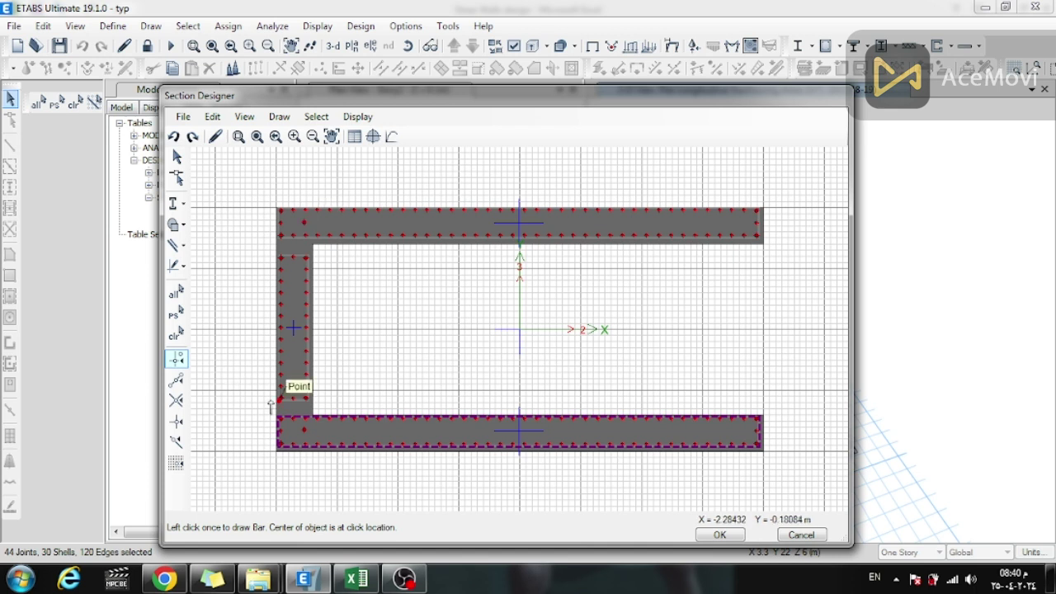
Set the single bars at the lower and upper web-flange junctions to bar size 18
right_click(305, 431)
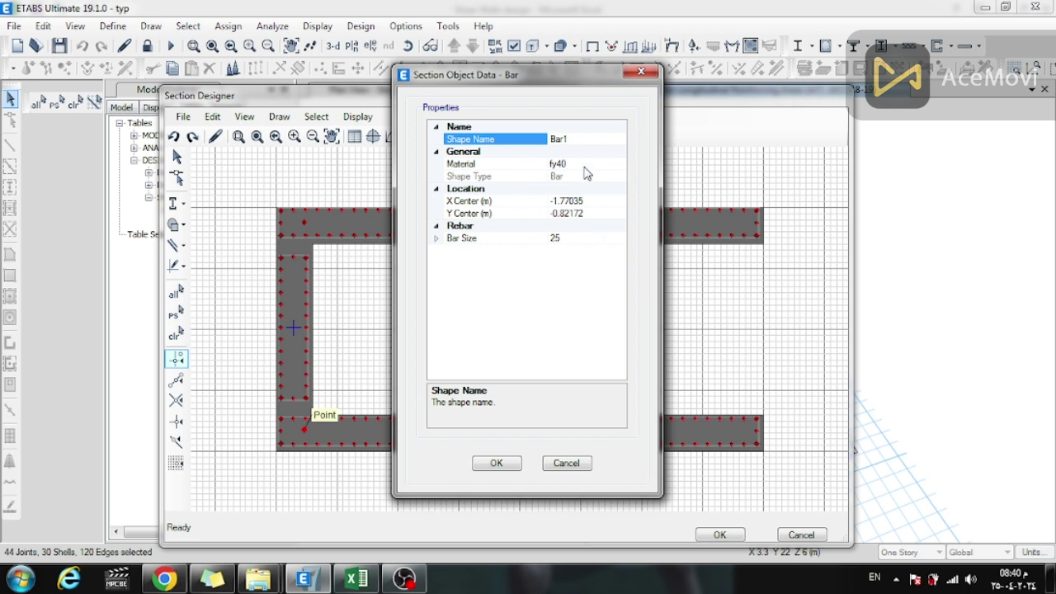
left_click(587, 238)
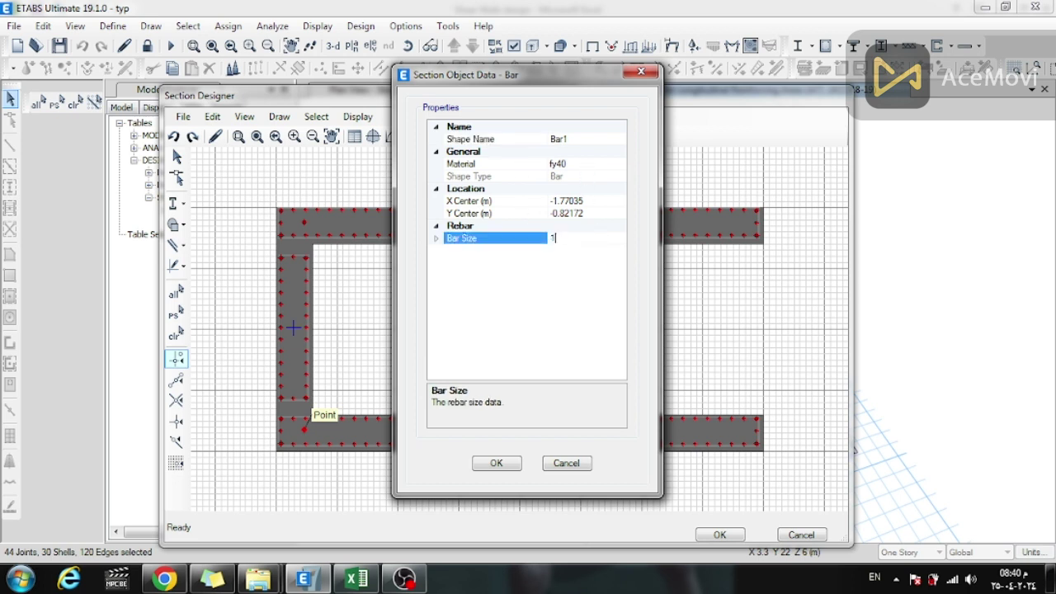
type("18")
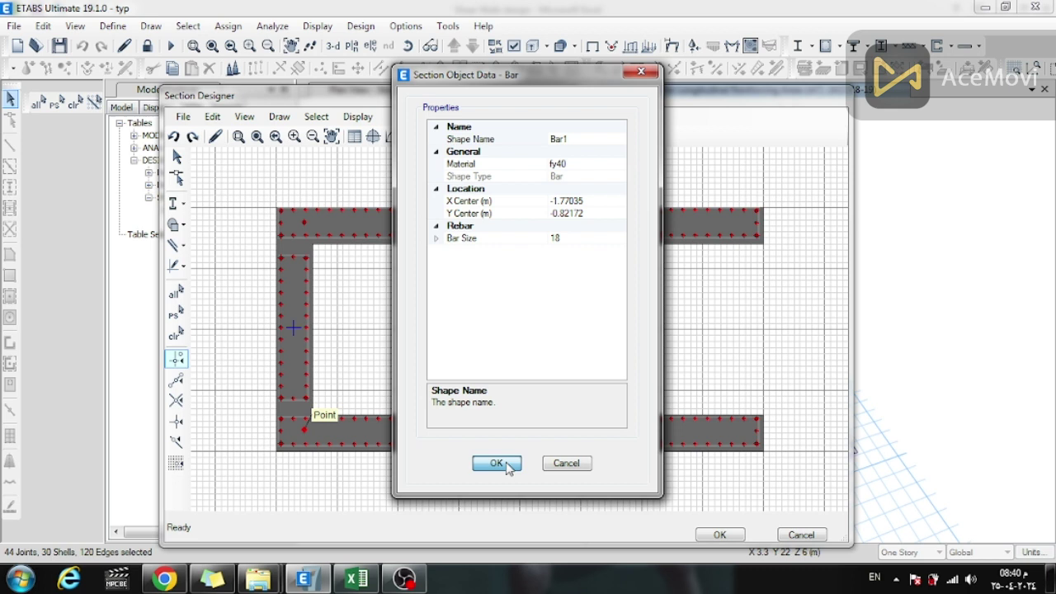
left_click(496, 462)
right_click(304, 227)
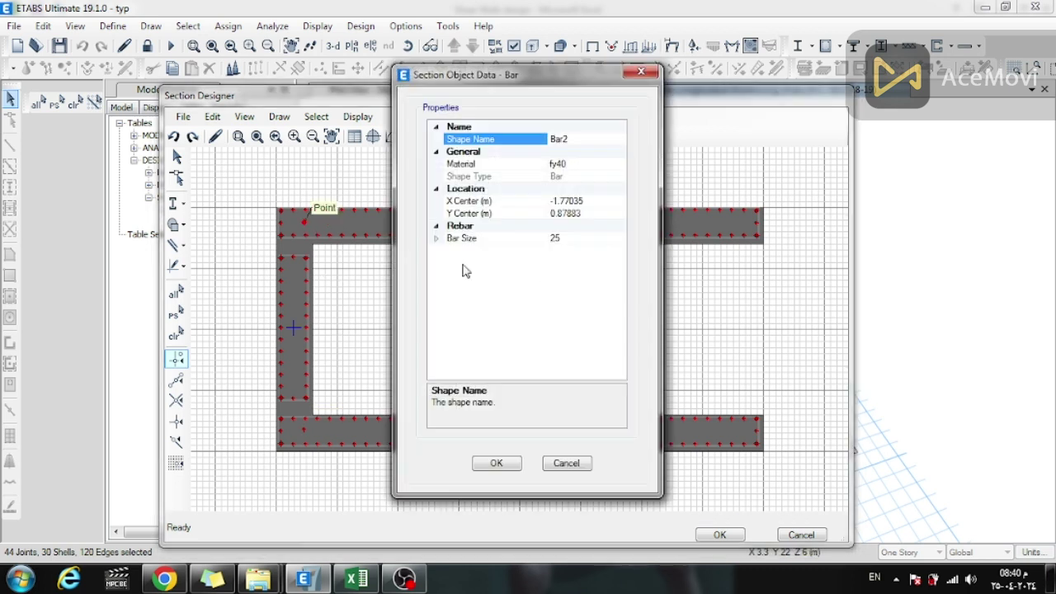
left_click(565, 239)
type("18")
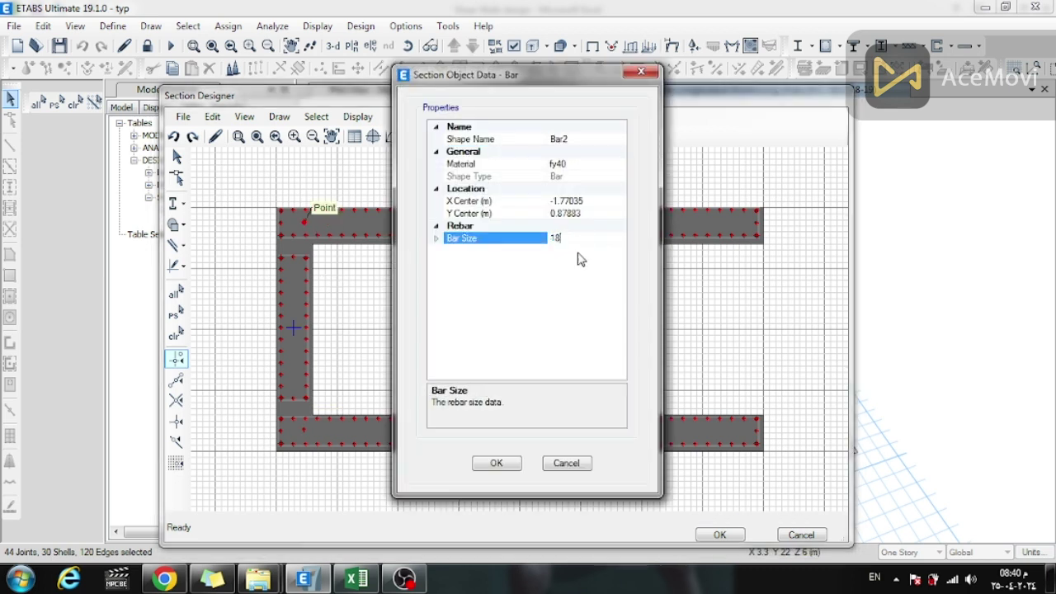
left_click(584, 164)
left_click(584, 137)
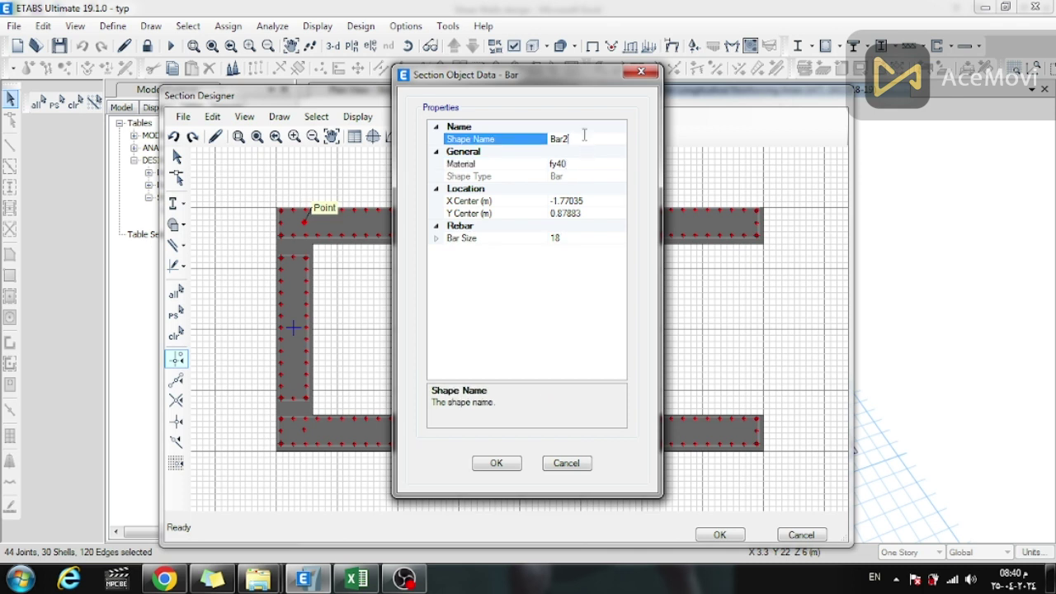
left_click(496, 462)
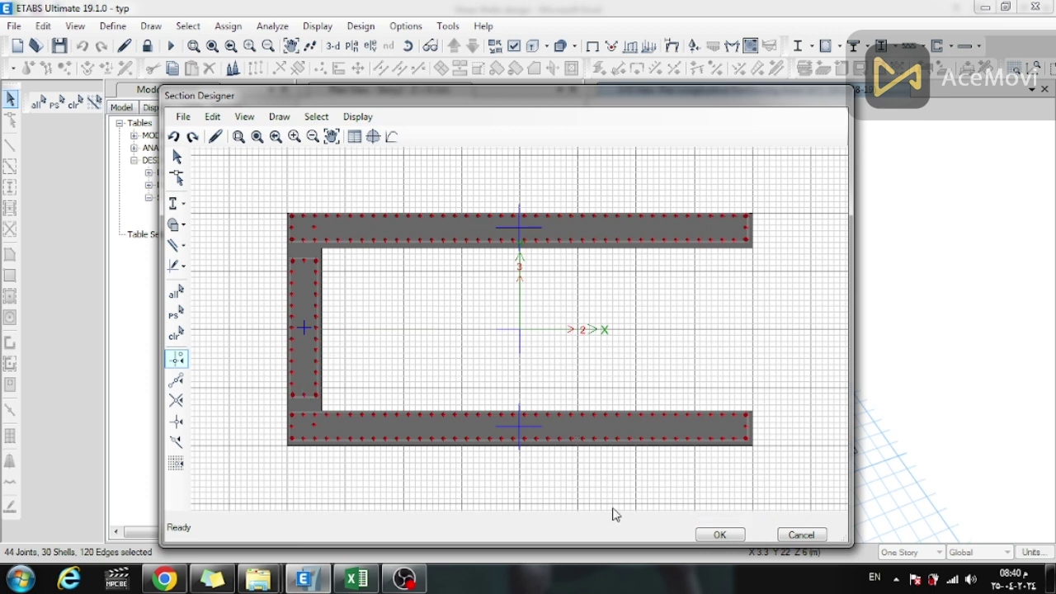
Accept the channel-shaped section and save the Pier2 definition, closing the pier section dialogs
left_click(719, 536)
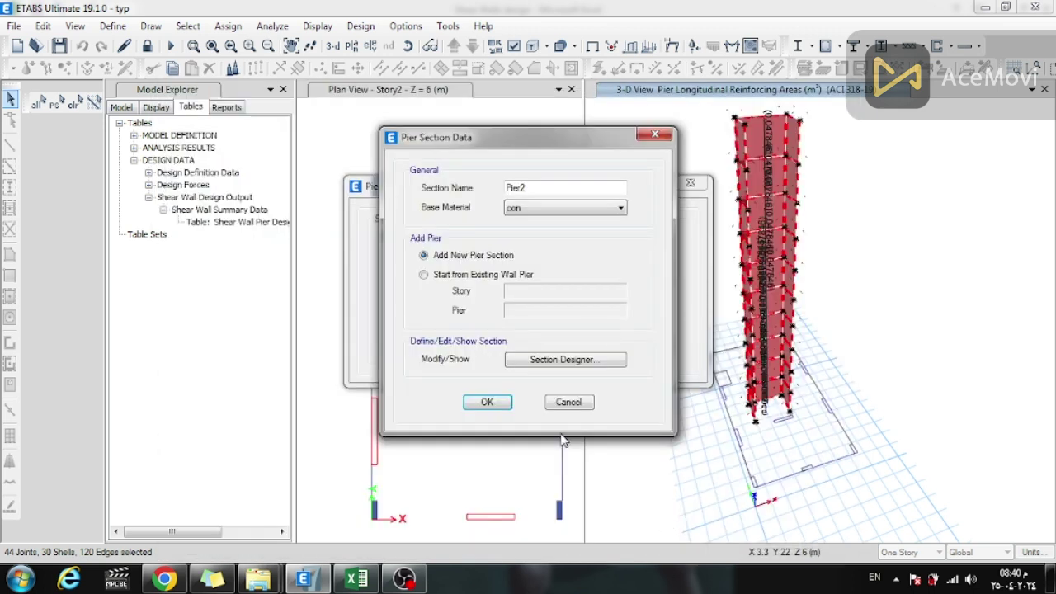
left_click(487, 402)
left_click(561, 345)
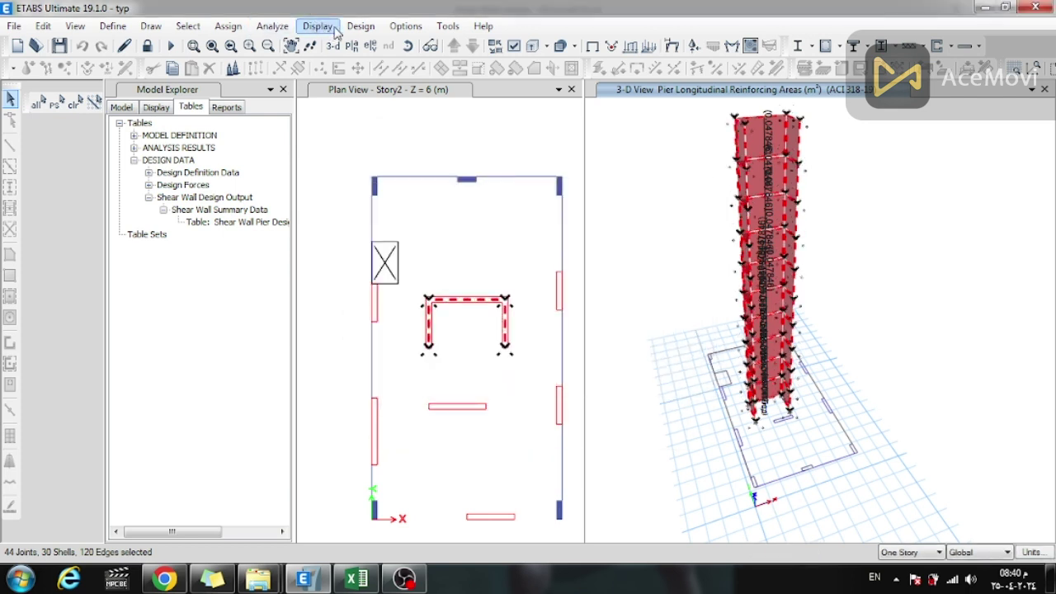
Assign Pier2 as the general reinforcing section at bottom and top of the selected core piers, with reinforcement to be checked
left_click(361, 26)
mouse_move(481, 178)
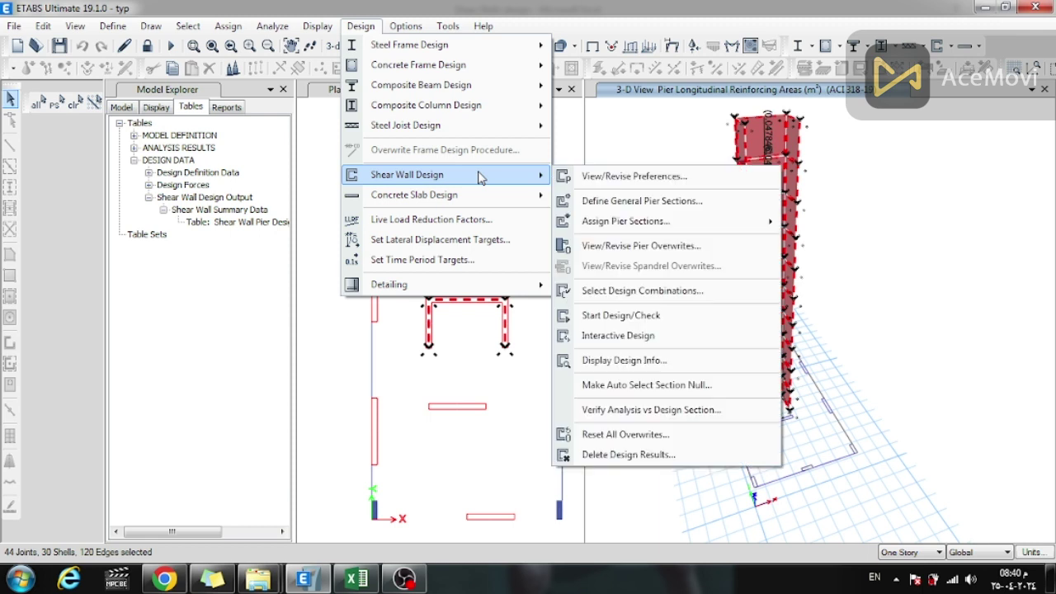
mouse_move(624, 222)
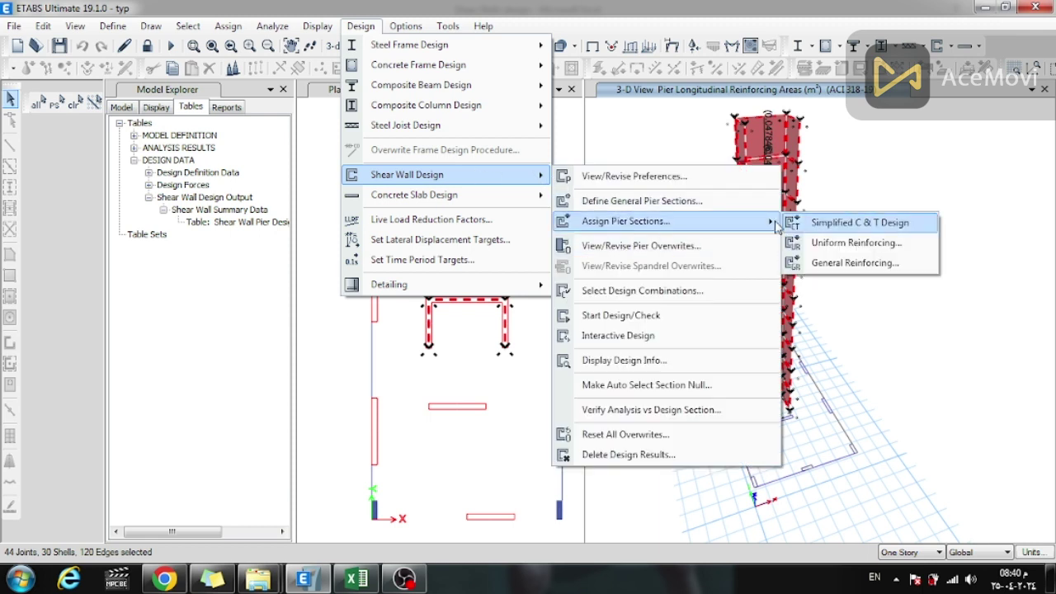
left_click(836, 263)
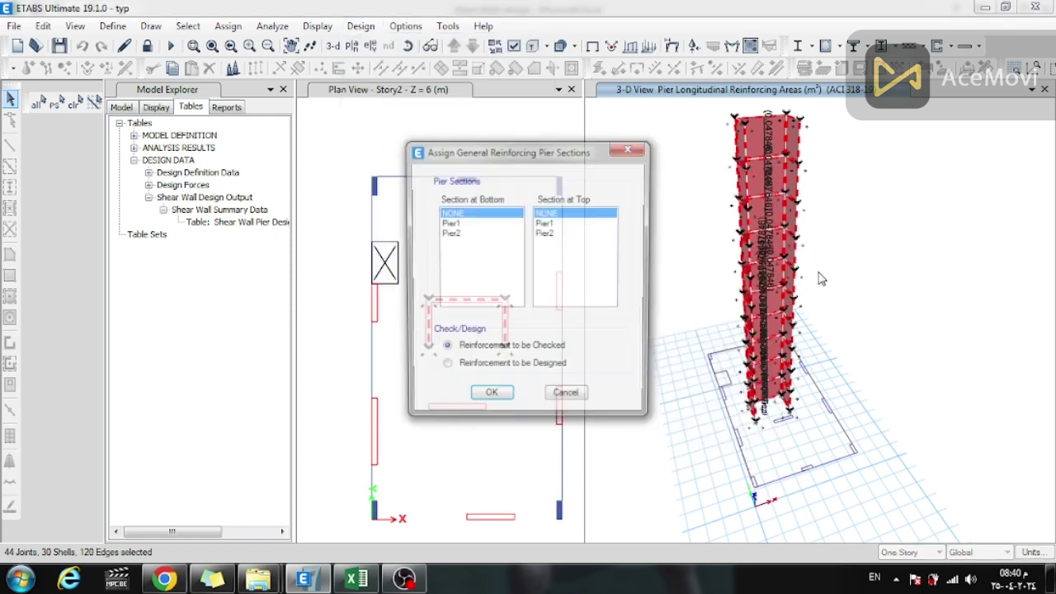
left_click(469, 233)
left_click(564, 234)
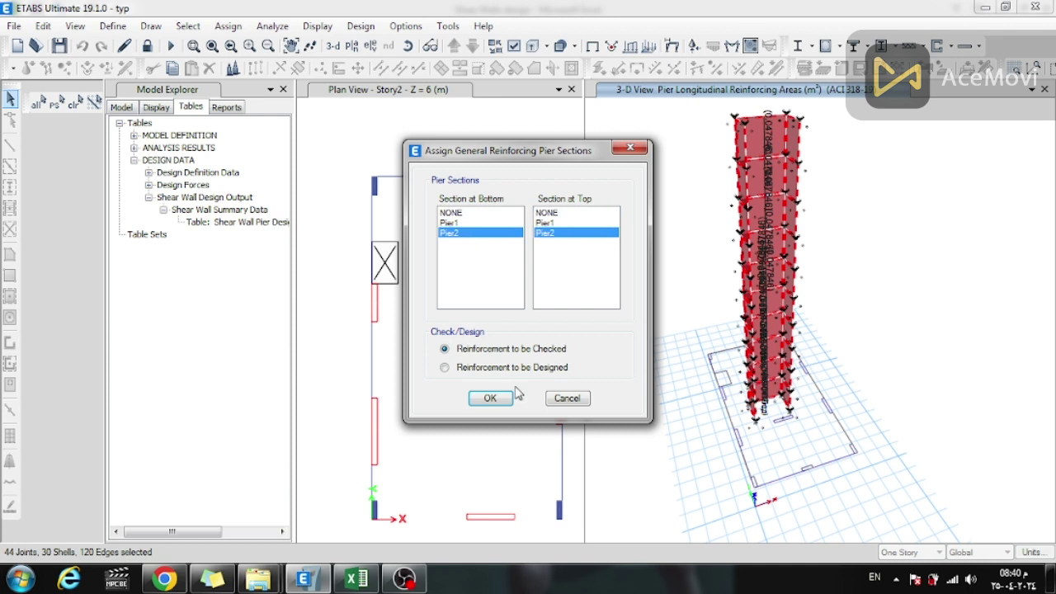
left_click(490, 399)
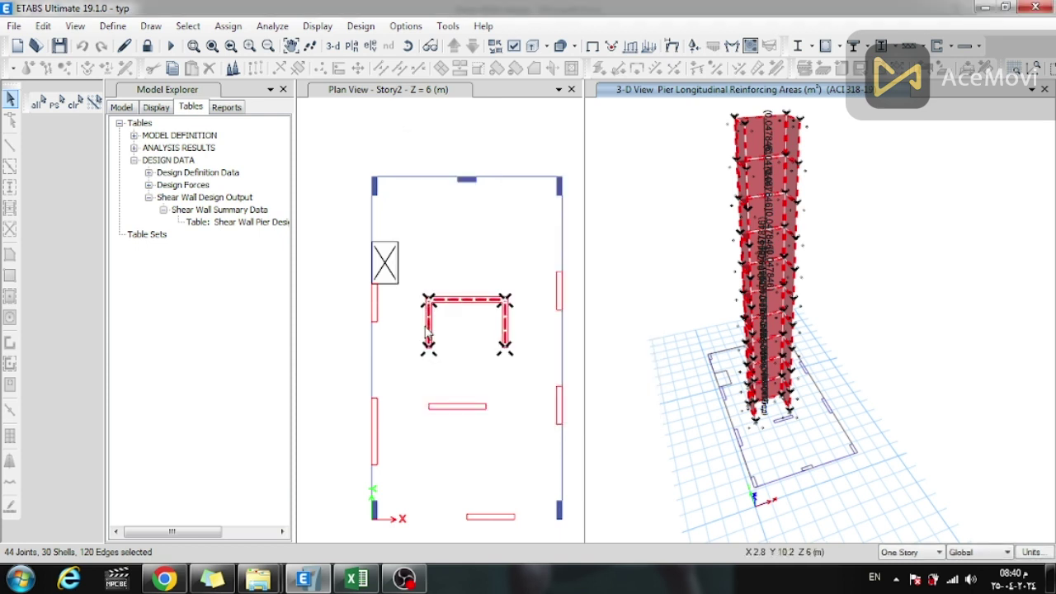
Run the shear wall design check with the assigned pier section
left_click(358, 28)
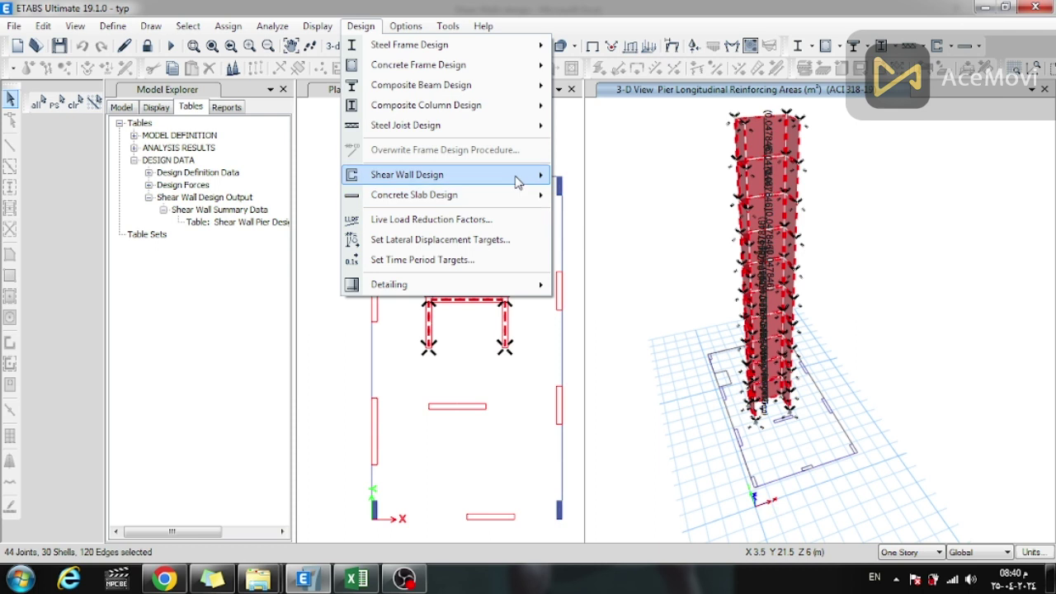
mouse_move(521, 175)
left_click(634, 320)
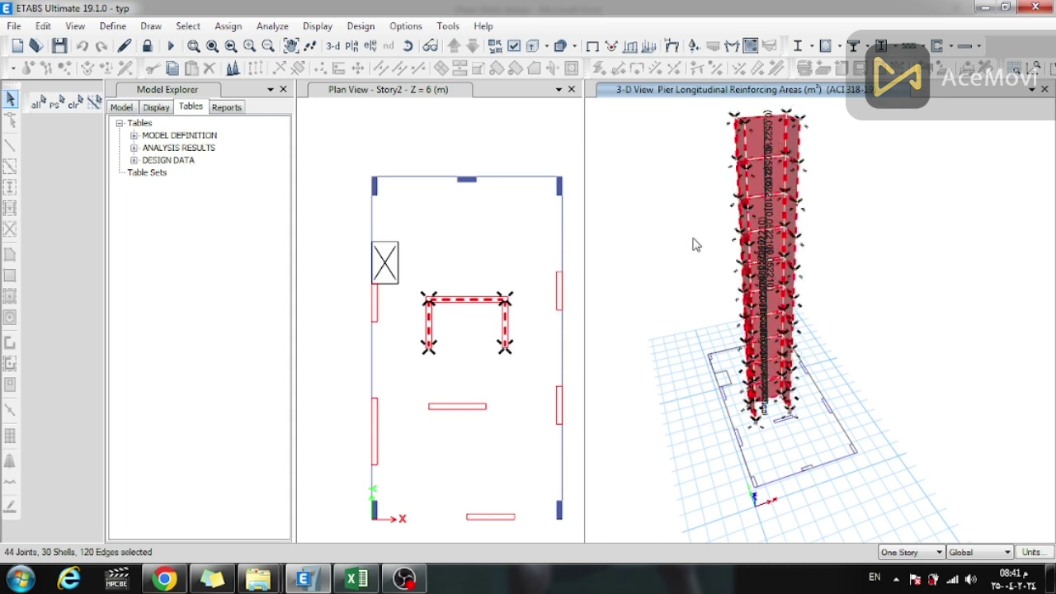
Show the Shear Wall Pier Design Summary table from the shear wall design output data
left_click(134, 160)
left_click(148, 197)
left_click(163, 209)
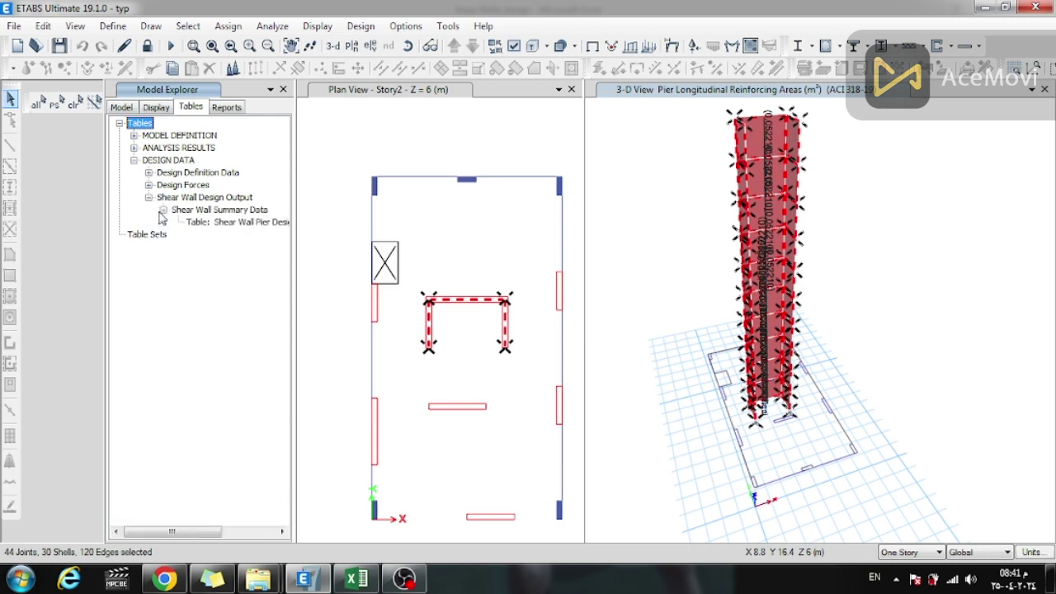
right_click(206, 222)
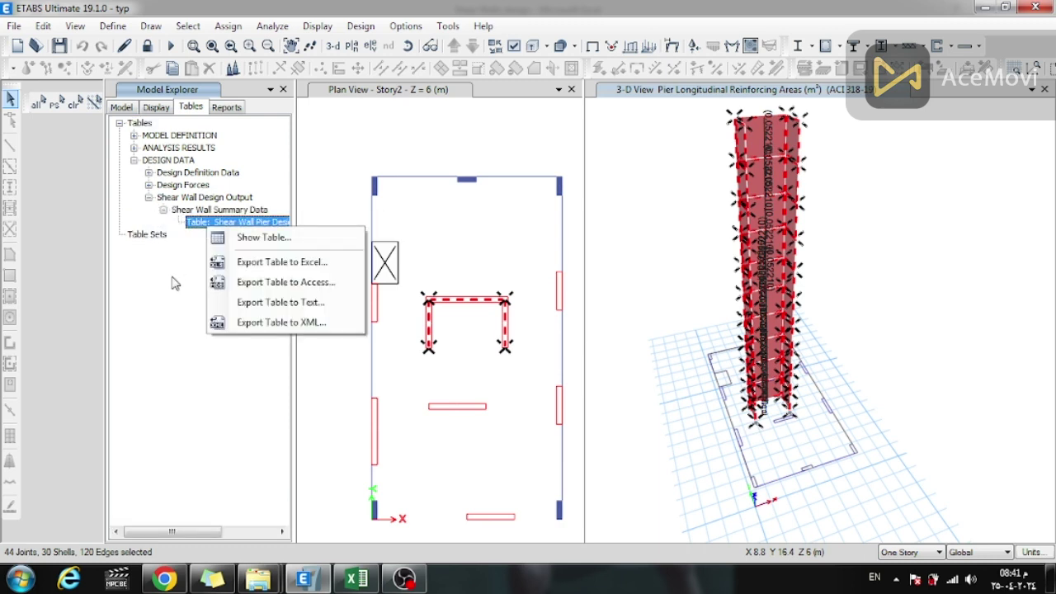
left_click(260, 238)
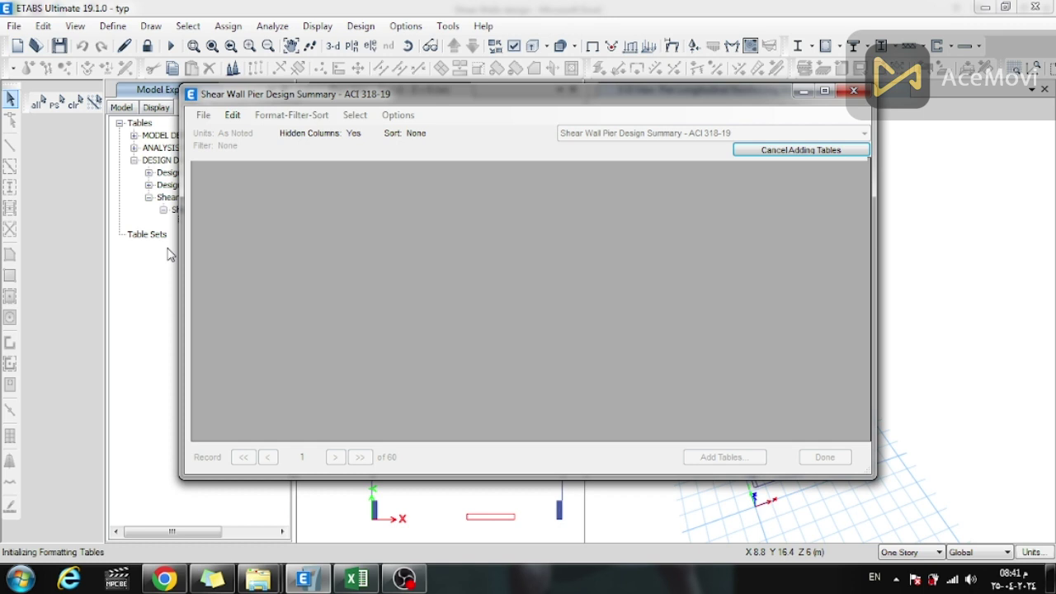
Sort the pier design summary by D/C Ratio in descending order, review the ratios and close the table
left_click_drag(383, 435, 497, 439)
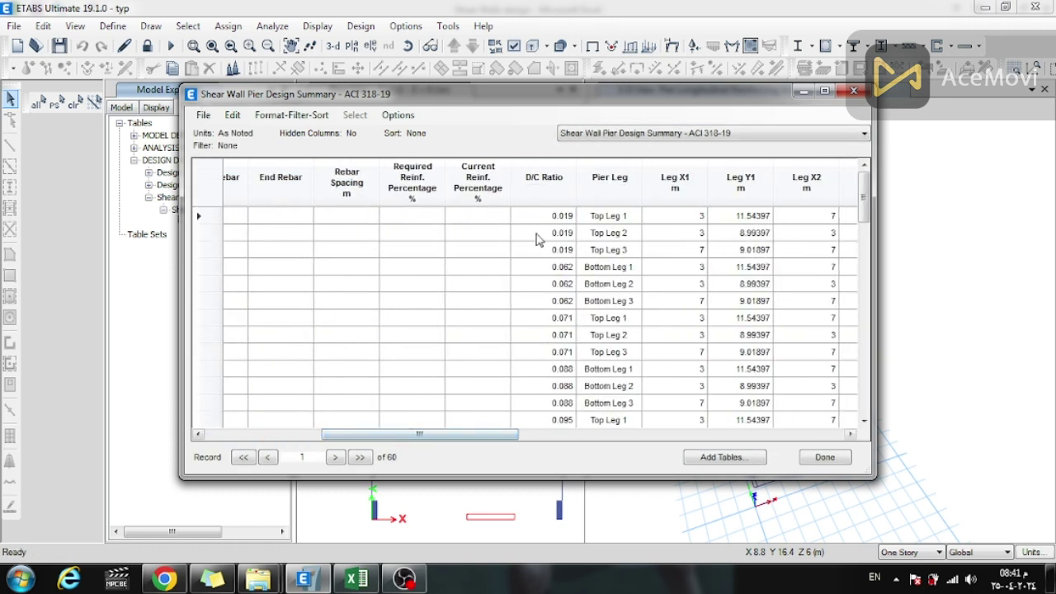
left_click(542, 183)
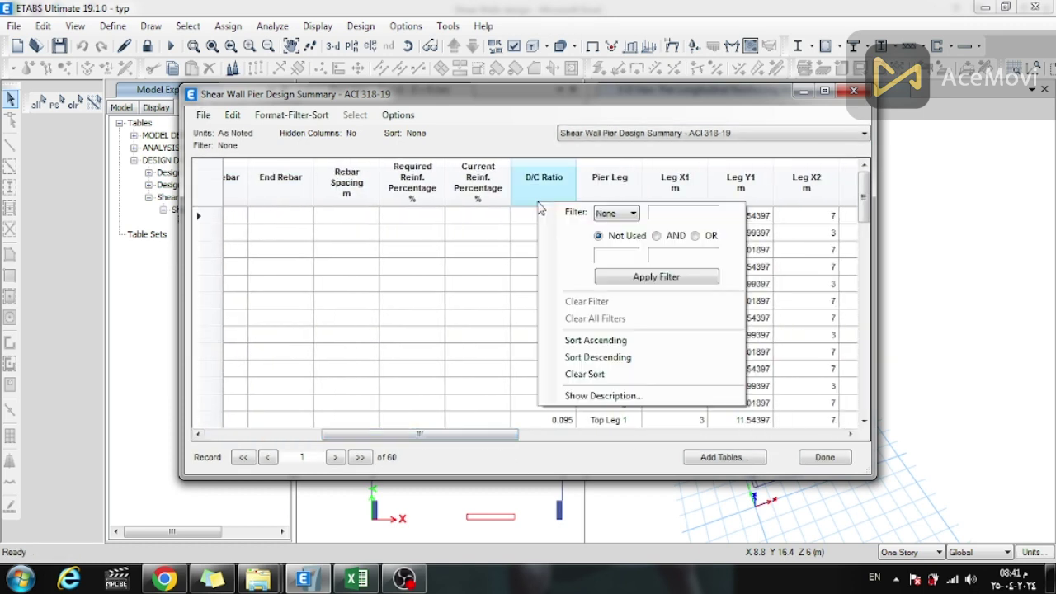
left_click(602, 358)
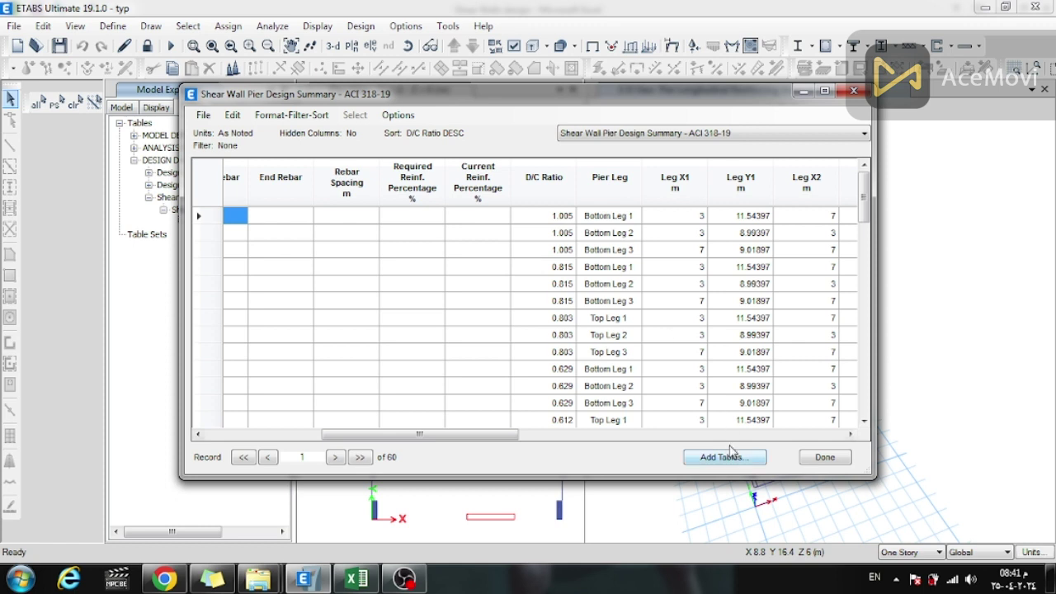
left_click(825, 457)
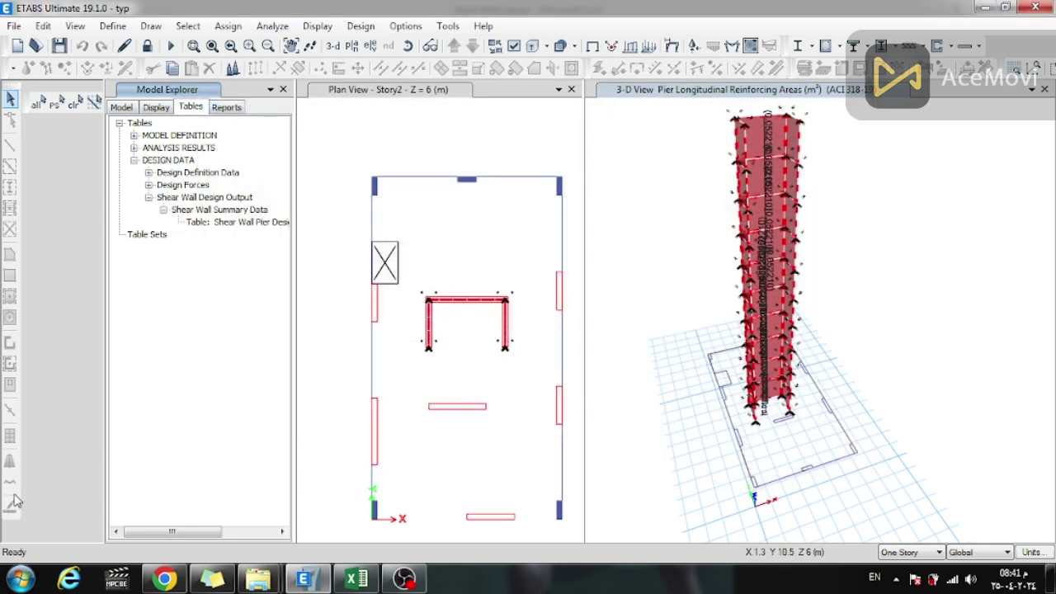